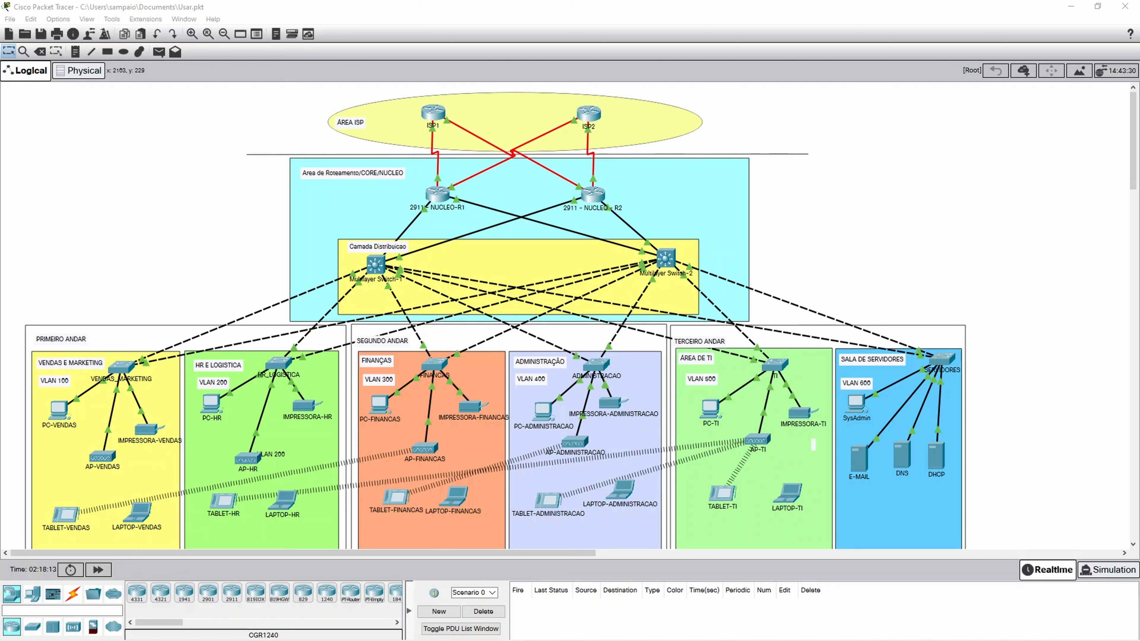
Bring up the Notepad++ script and review its gig1/0/3-8 trunk commands and the VLAN 100 to 600 definitions.
{"action": "left_click_drag", "start_coordinate": [1139, 279], "coordinate": [1013, 57]}
{"action": "left_click", "coordinate": [896, 253]}
{"action": "left_click", "coordinate": [861, 304]}
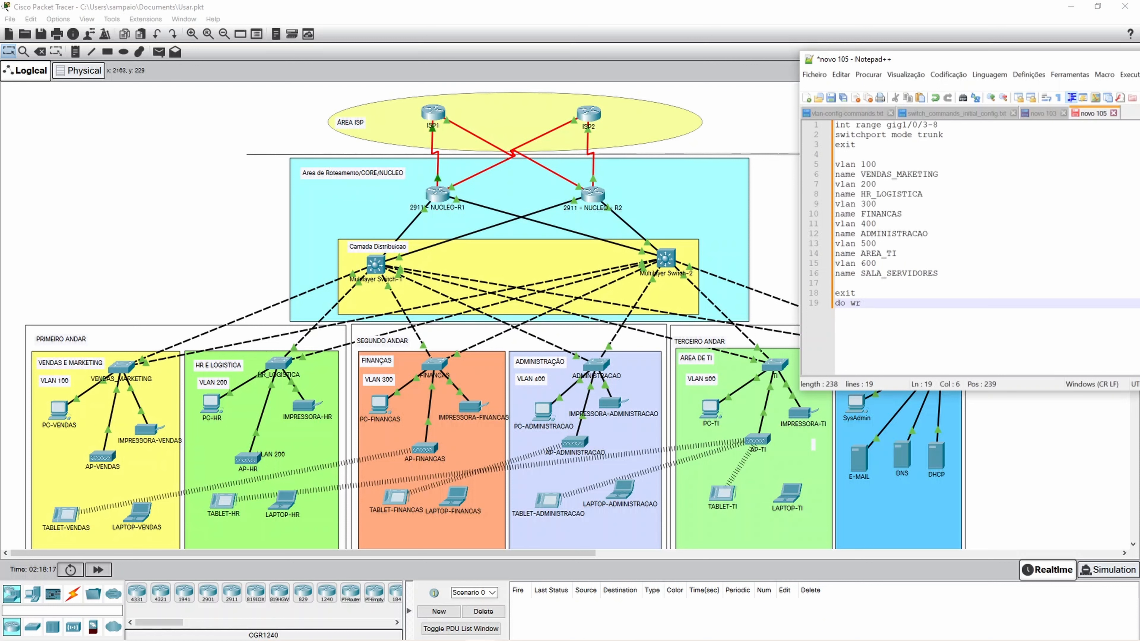
{"action": "left_click_drag", "start_coordinate": [938, 125], "coordinate": [835, 126]}
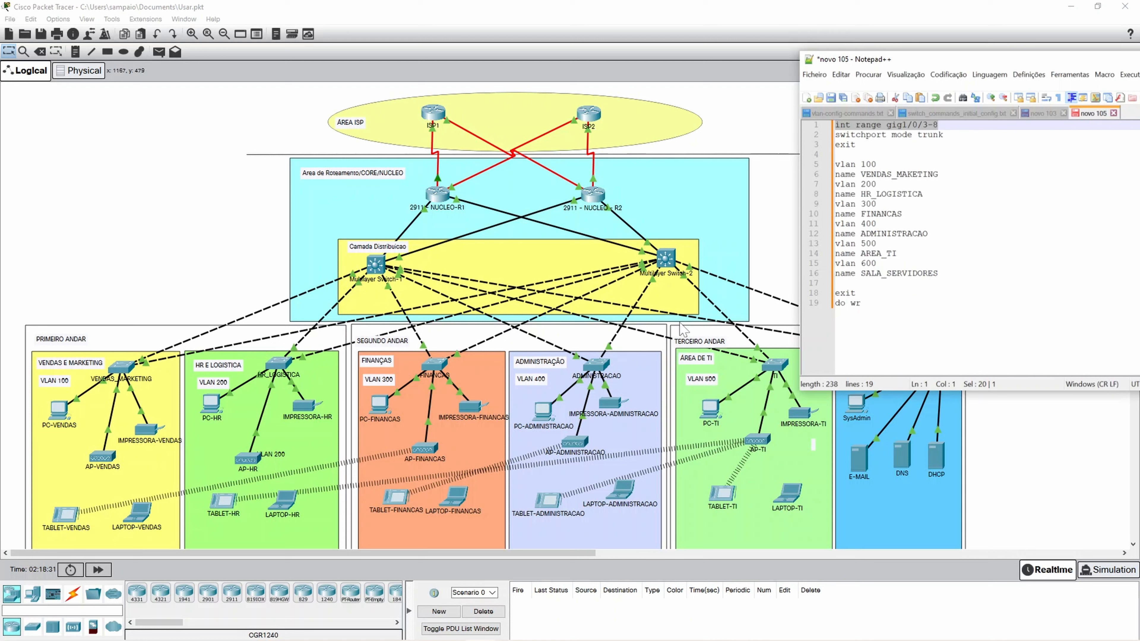
{"action": "left_click", "coordinate": [875, 154]}
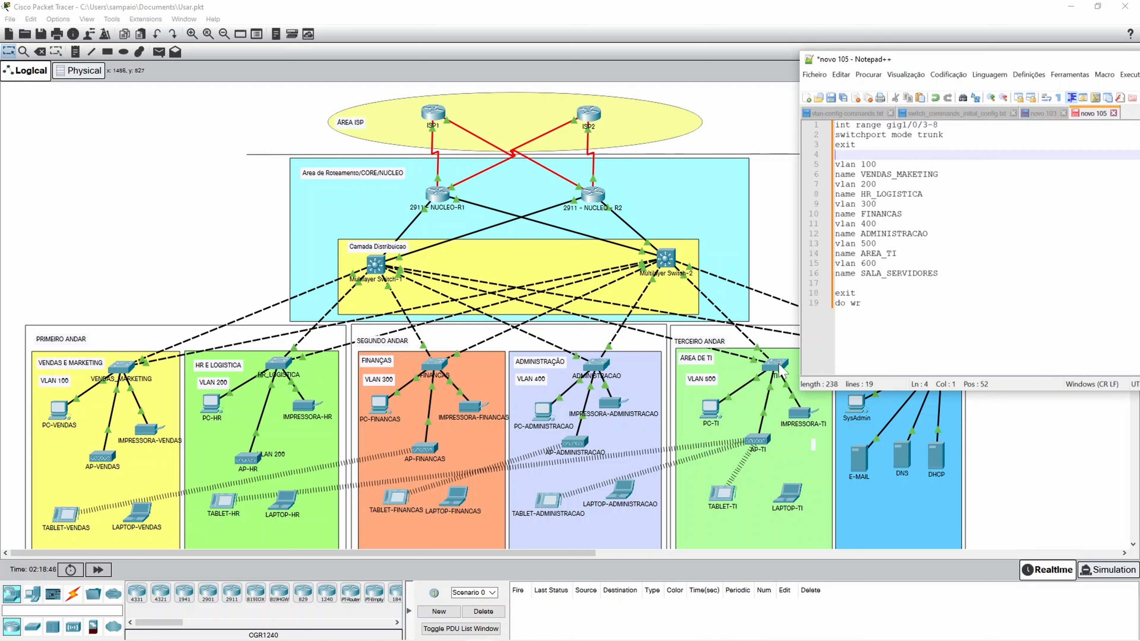
{"action": "left_click_drag", "start_coordinate": [943, 135], "coordinate": [836, 136]}
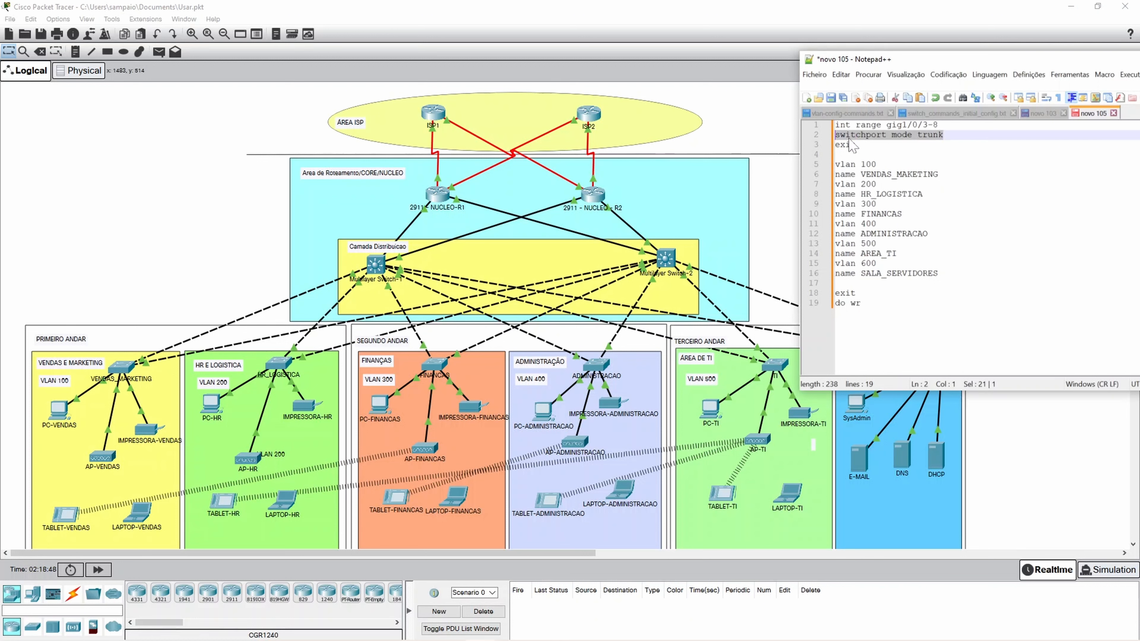
{"action": "left_click", "coordinate": [915, 214]}
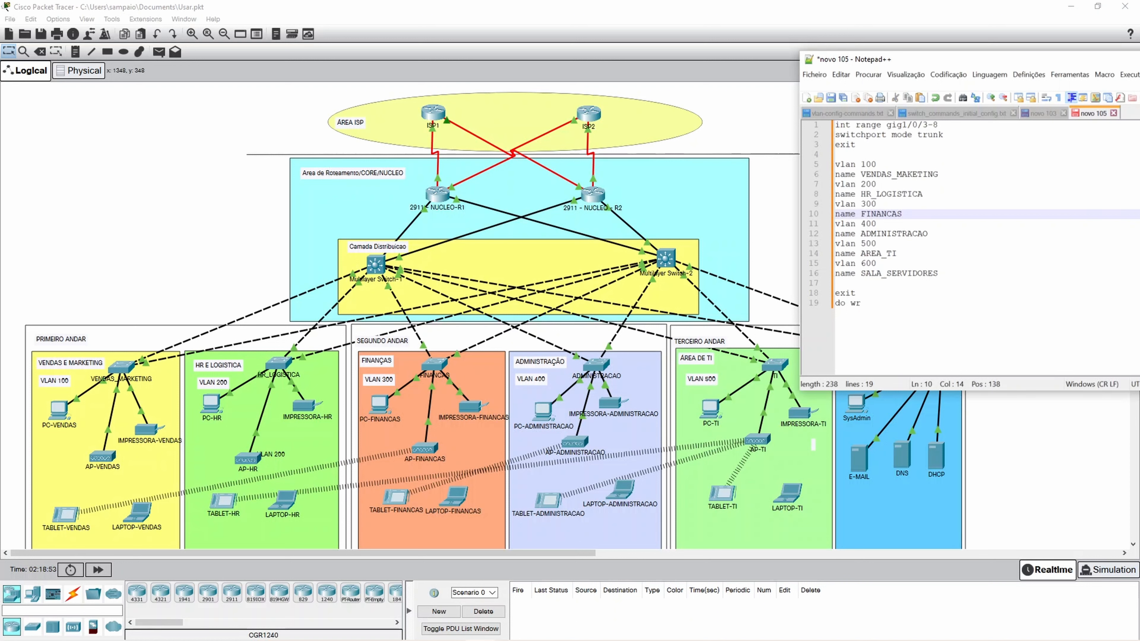
{"action": "left_click", "coordinate": [837, 283]}
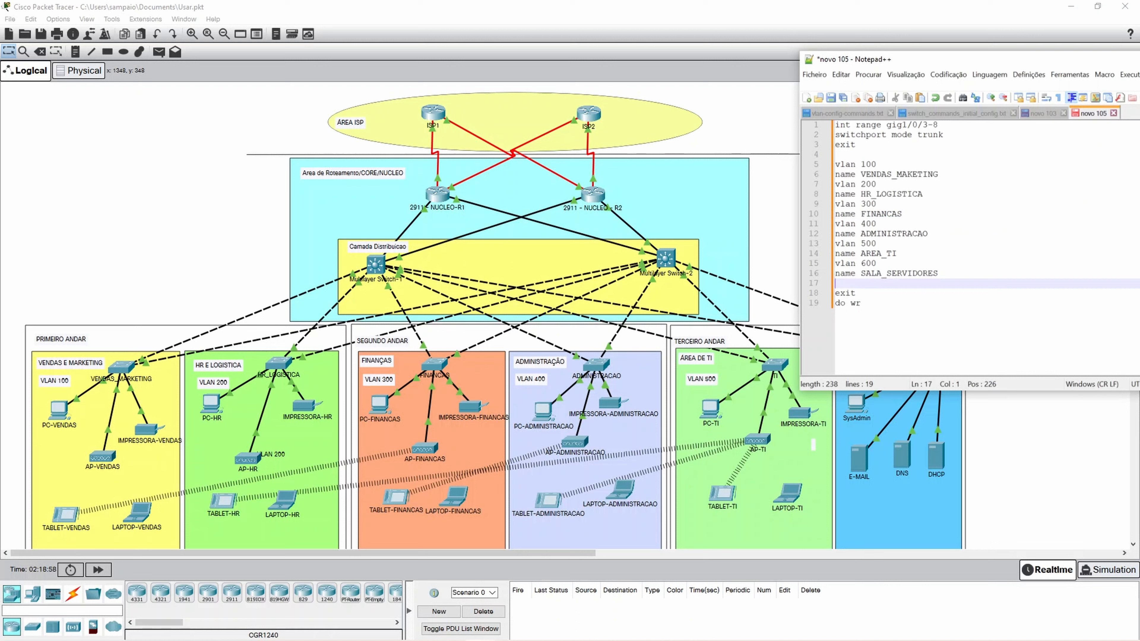
Try to apply the whole trunk and VLAN script, without an encapsulation command, in Multilayer Switch-1's CLI.
{"action": "left_click_drag", "start_coordinate": [862, 304], "coordinate": [835, 126]}
{"action": "right_click", "coordinate": [858, 207]}
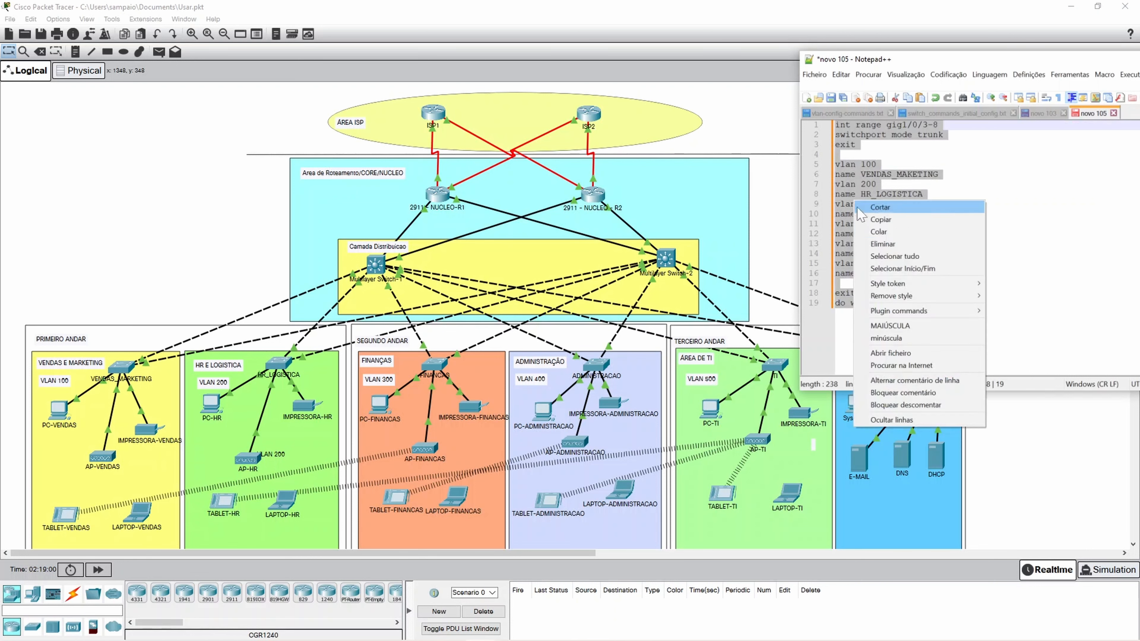
{"action": "left_click", "coordinate": [884, 222]}
{"action": "left_click", "coordinate": [376, 265]}
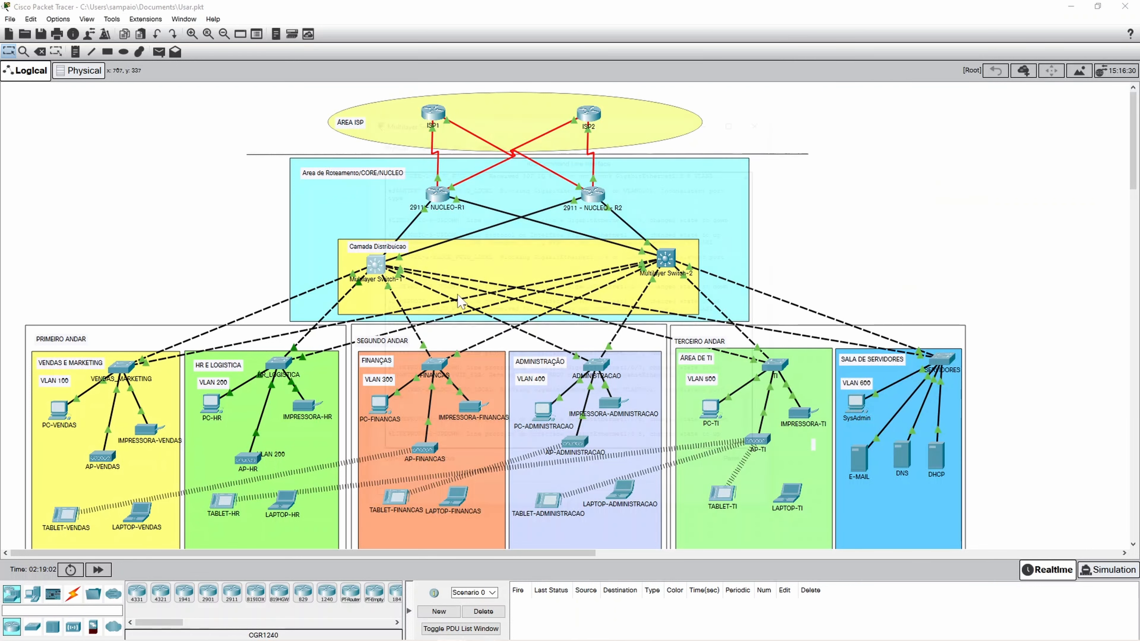
{"action": "key", "text": "ctrl+v"}
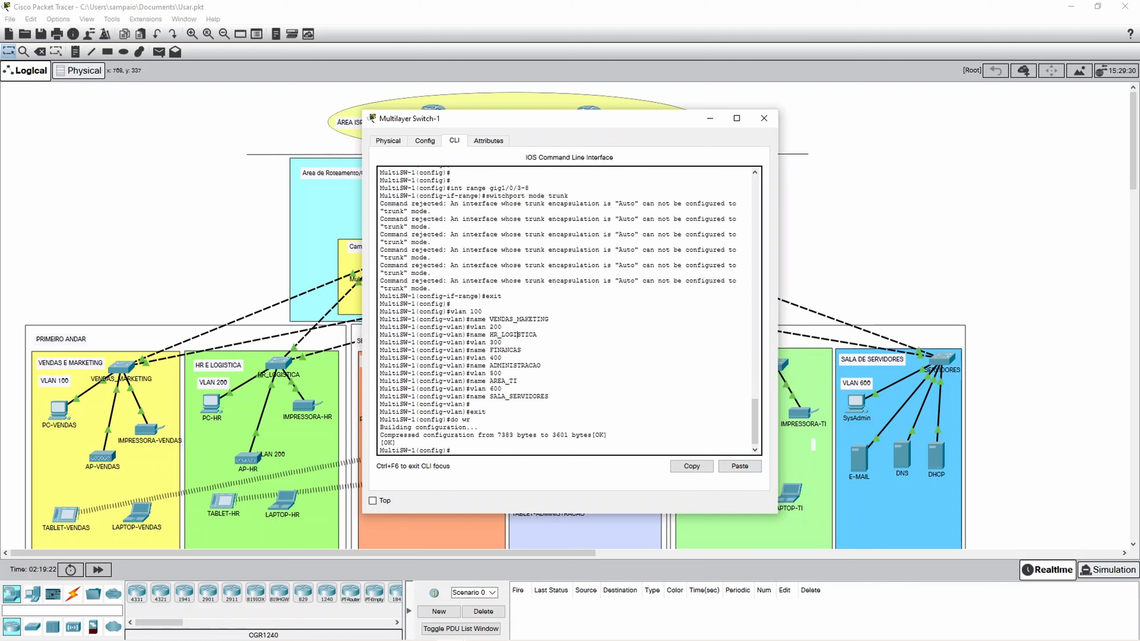
Examine the interface range used in Multilayer Switch-1's CLI and check the switch's port summary in the topology.
{"action": "scroll", "coordinate": [519, 334], "scroll_direction": "up", "scroll_amount": 3}
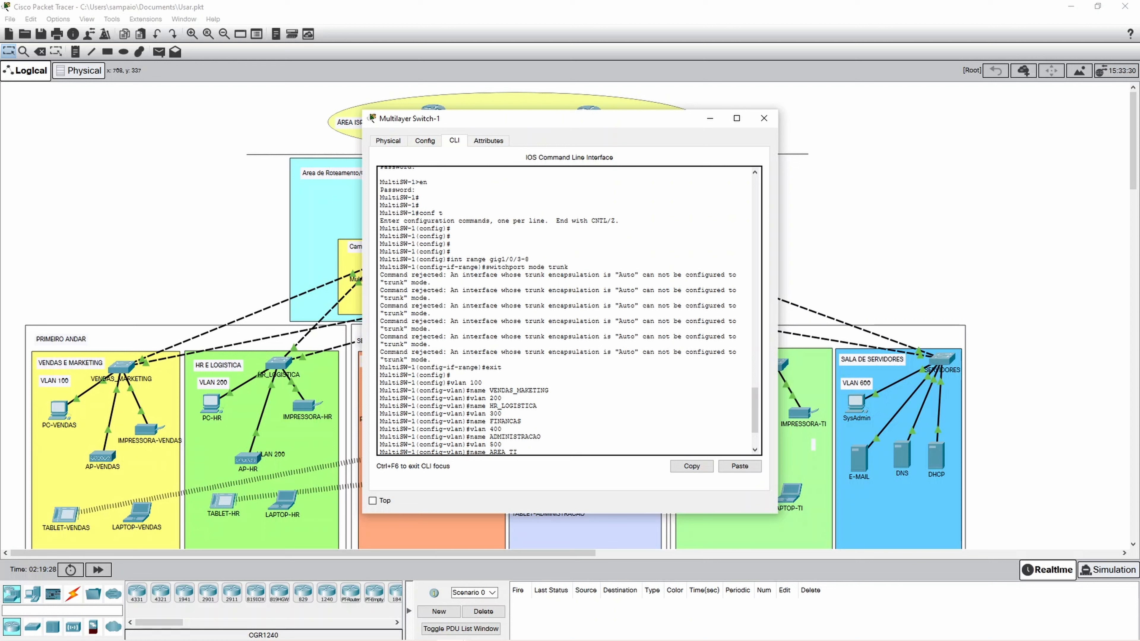
{"action": "left_click_drag", "start_coordinate": [517, 259], "coordinate": [529, 259]}
{"action": "left_click_drag", "start_coordinate": [610, 120], "coordinate": [855, 110]}
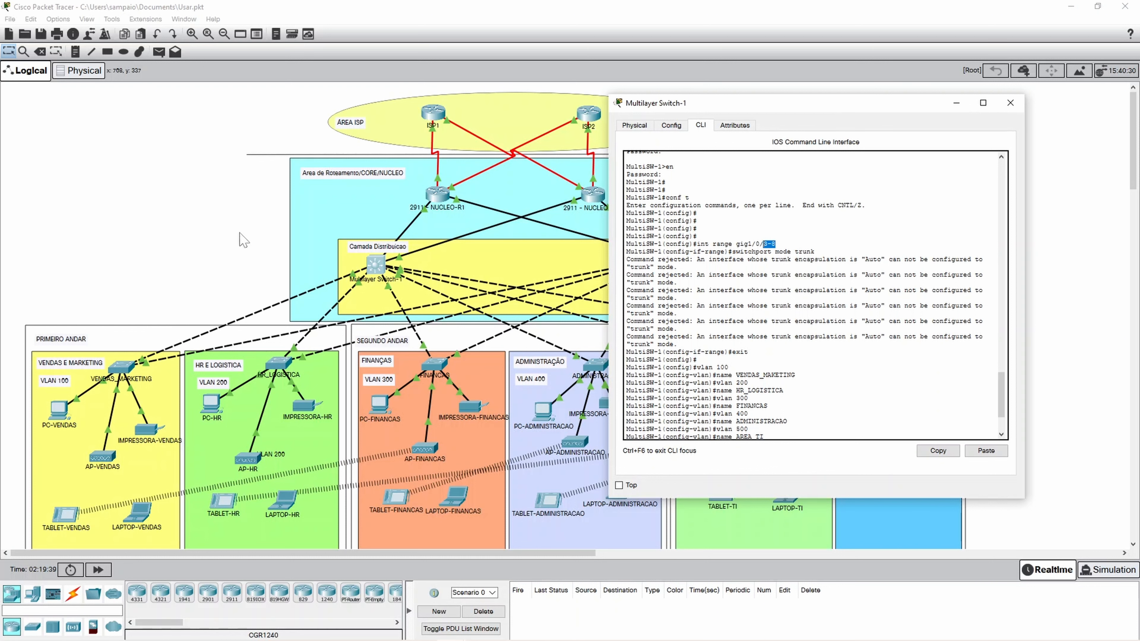
{"action": "left_click", "coordinate": [187, 241]}
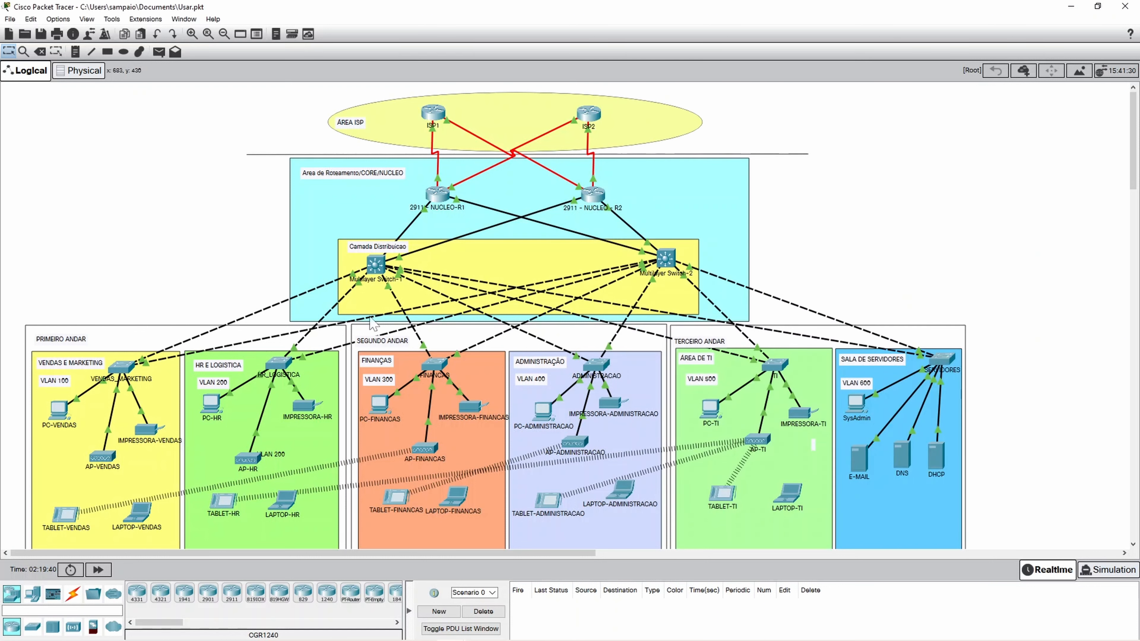
{"action": "mouse_move", "coordinate": [379, 269]}
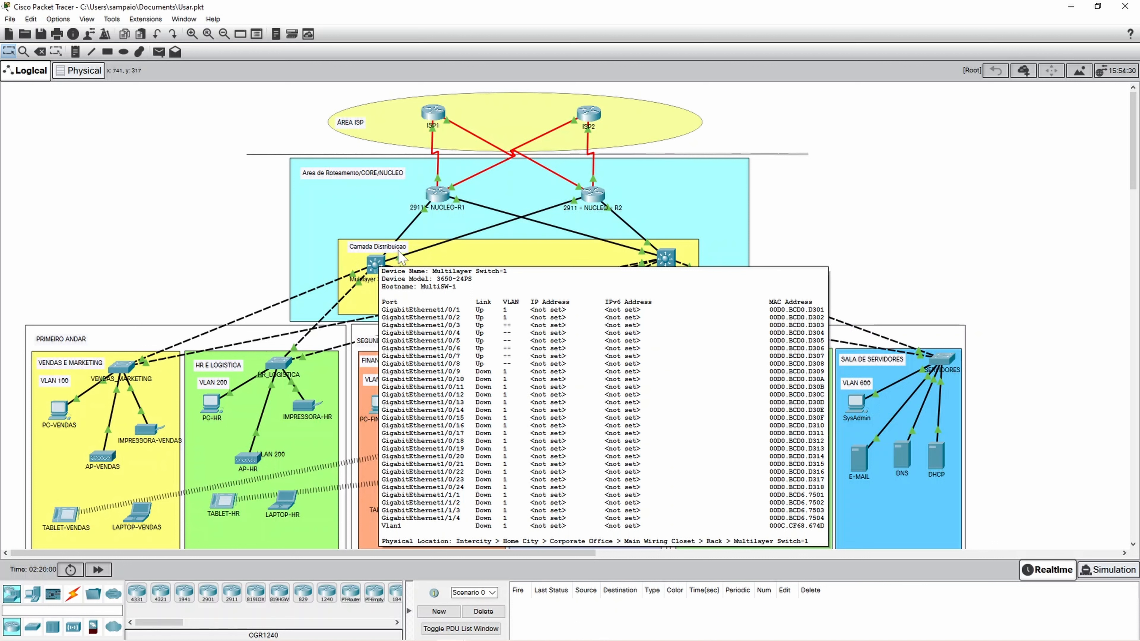
{"action": "mouse_move", "coordinate": [450, 637]}
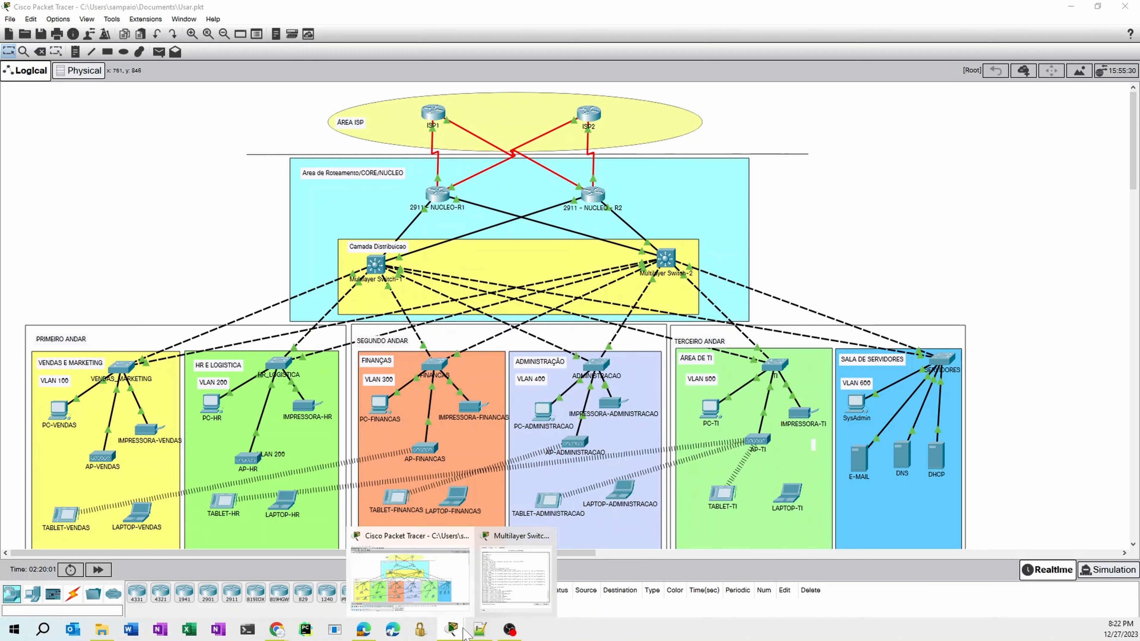
{"action": "left_click", "coordinate": [505, 580]}
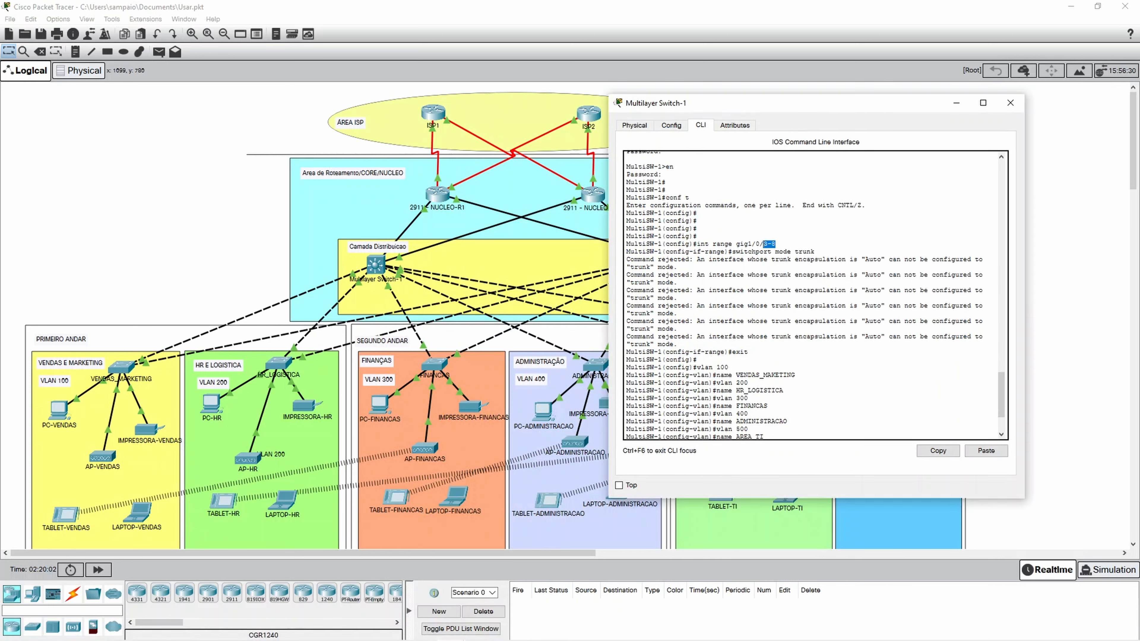
Examine the switchport mode trunk command and its output in Multilayer Switch-1's CLI.
{"action": "left_click_drag", "start_coordinate": [775, 243], "coordinate": [816, 252]}
{"action": "left_click", "coordinate": [756, 252]}
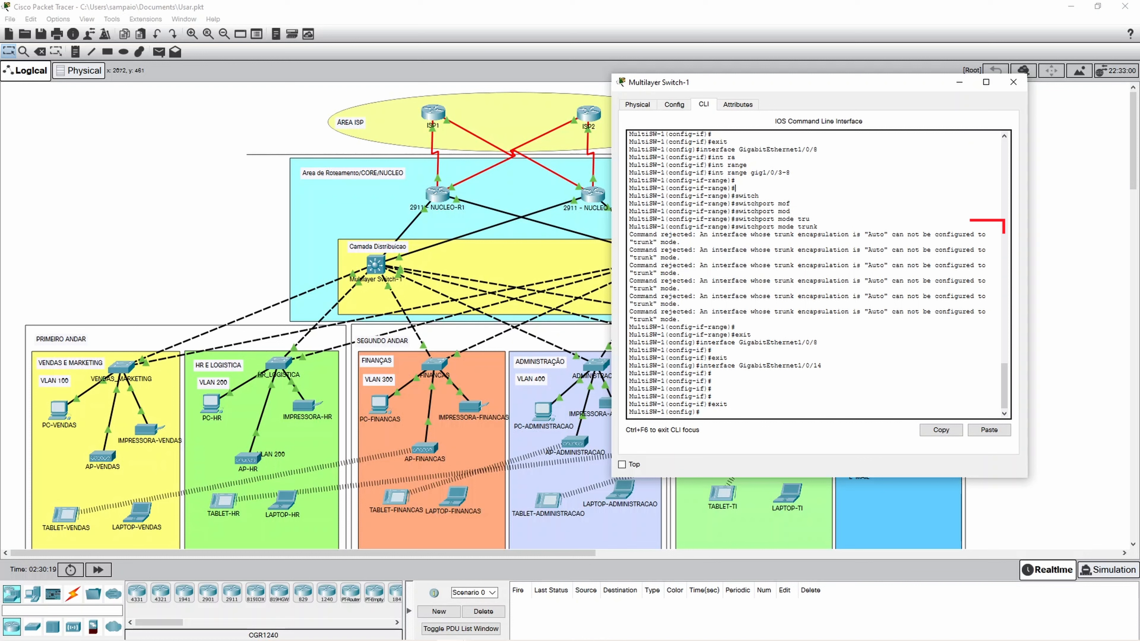
{"action": "left_click_drag", "start_coordinate": [723, 319], "coordinate": [727, 250]}
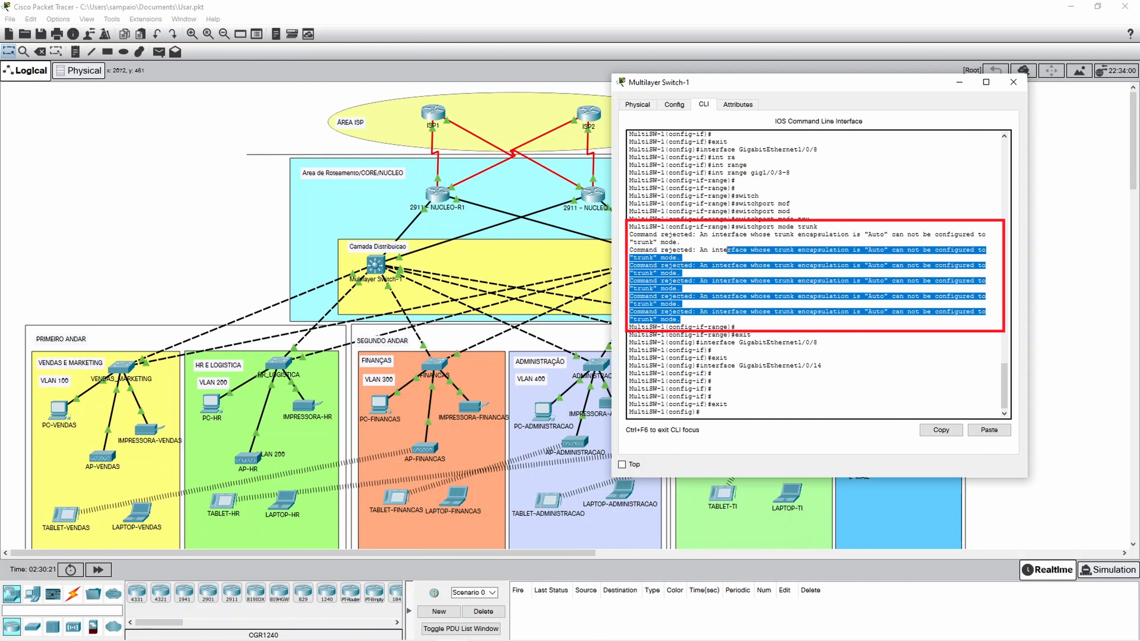
{"action": "left_click", "coordinate": [727, 250]}
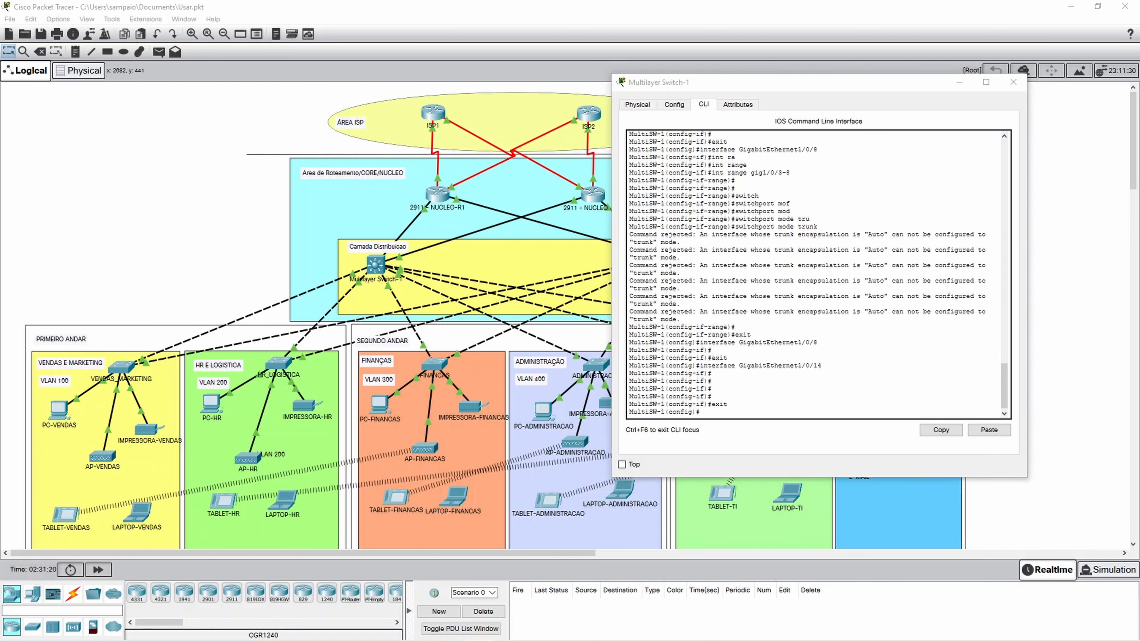
Arrange Multilayer Switch-1's CLI beside the Notepad++ script and check the line switchport trunk encapsulation dot1q.
{"action": "left_click_drag", "start_coordinate": [1139, 67], "coordinate": [1031, 48]}
{"action": "left_click", "coordinate": [753, 82]}
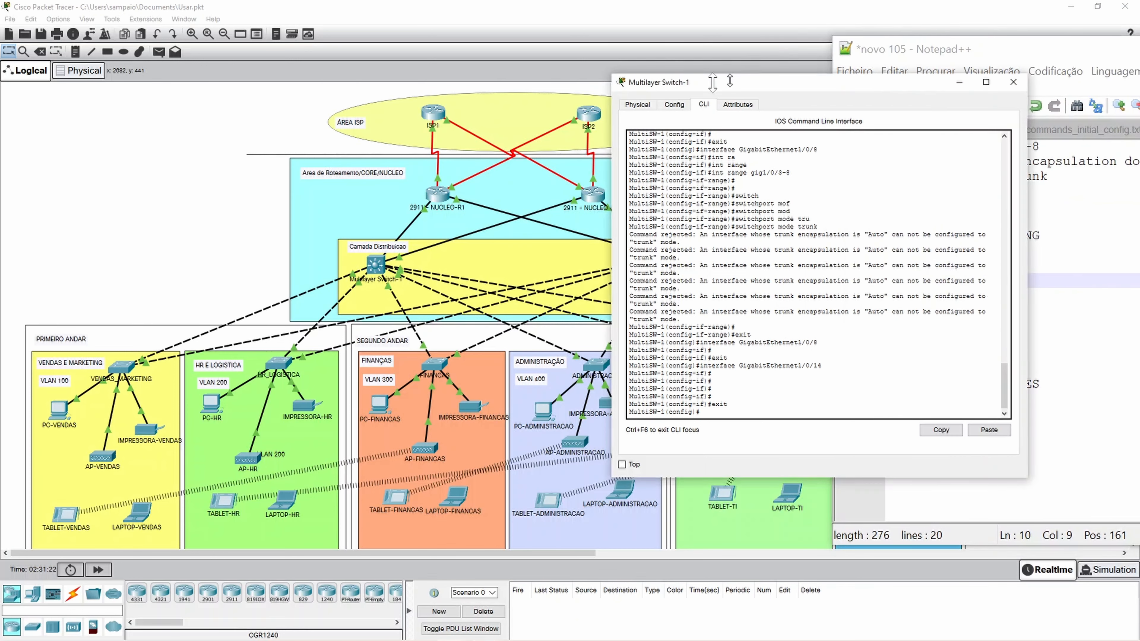
{"action": "left_click_drag", "start_coordinate": [659, 74], "coordinate": [380, 62]}
{"action": "left_click_drag", "start_coordinate": [1049, 56], "coordinate": [925, 88]}
{"action": "left_click", "coordinate": [922, 158]}
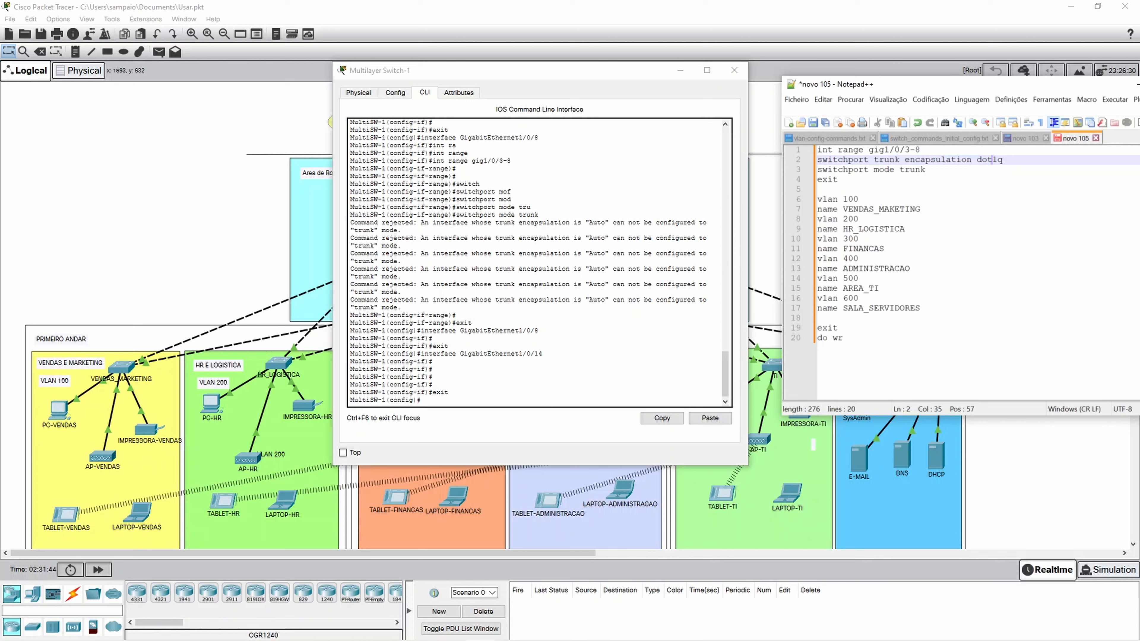
Copy the full script with dot1q encapsulation and run it in Multilayer Switch-1's CLI, trunking gig1/0/3-8, defining VLANs 100 to 600 and saving the configuration.
{"action": "left_click_drag", "start_coordinate": [853, 338], "coordinate": [813, 150]}
{"action": "right_click", "coordinate": [835, 166]}
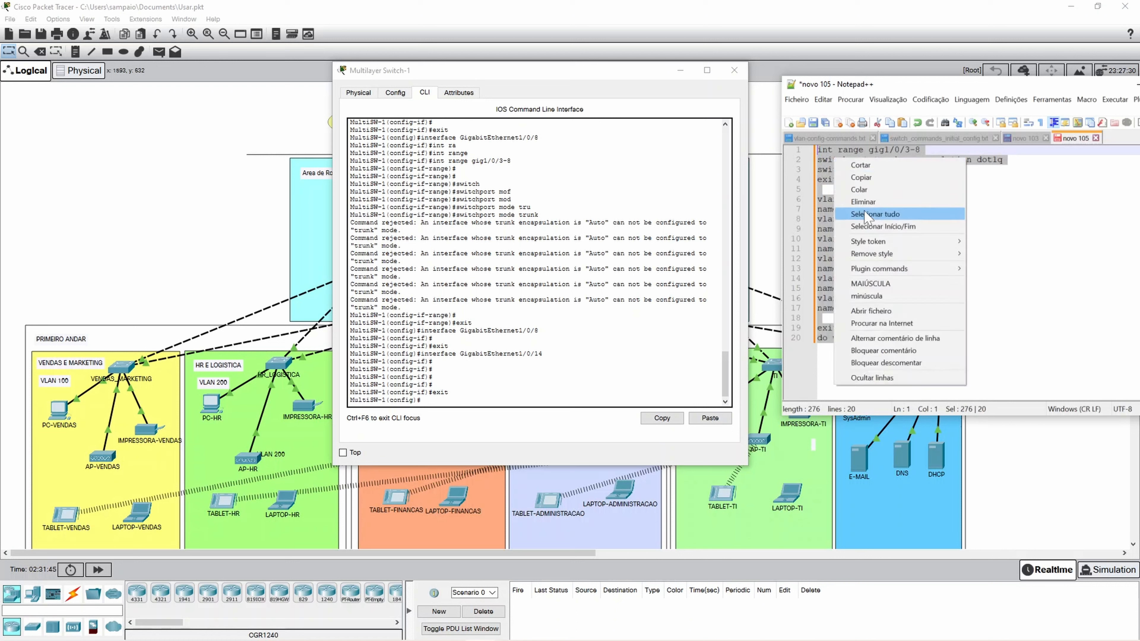
{"action": "left_click", "coordinate": [890, 173]}
{"action": "left_click", "coordinate": [448, 393]}
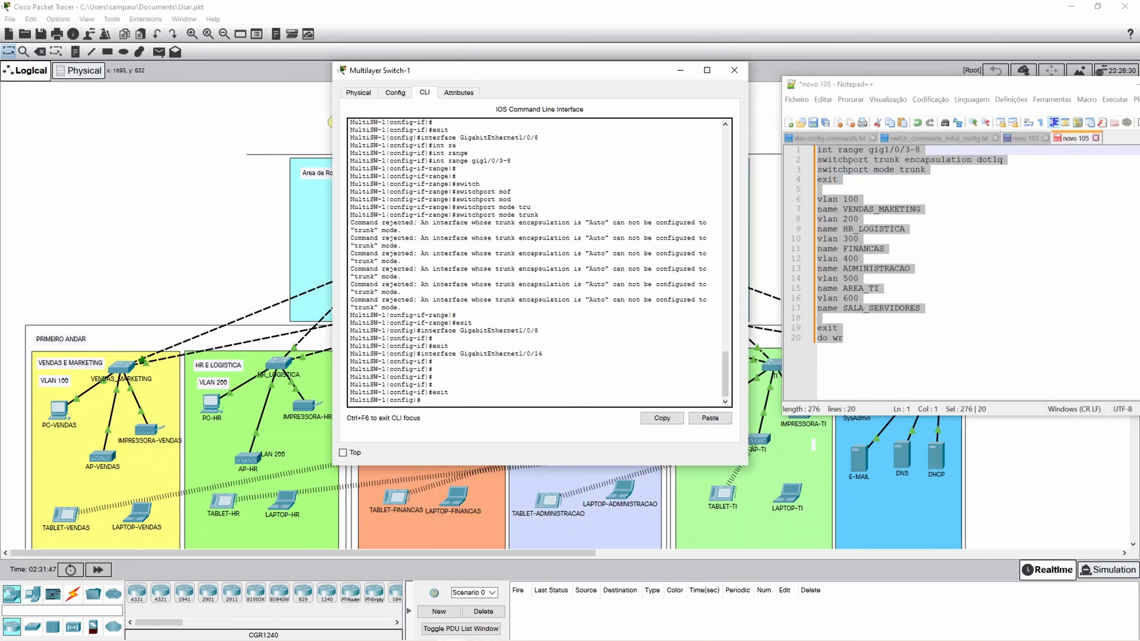
{"action": "key", "text": "Return"}
{"action": "key", "text": "Return"}
{"action": "key", "text": "Return"}
{"action": "key", "text": "Return"}
{"action": "key", "text": "Return"}
{"action": "key", "text": "Return"}
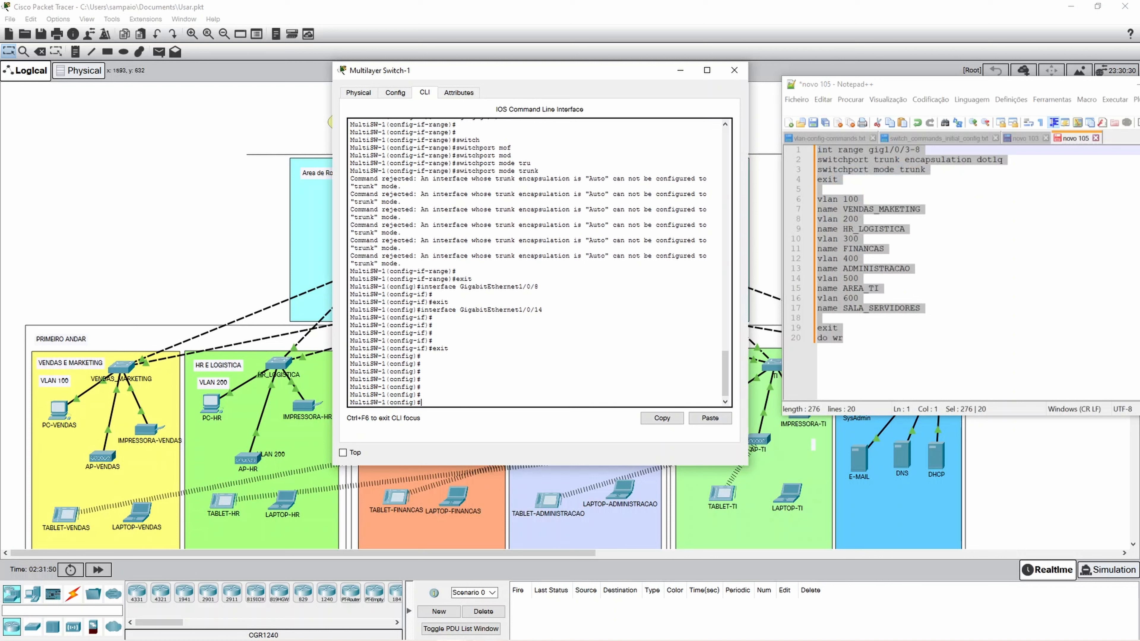
{"action": "left_click", "coordinate": [710, 418]}
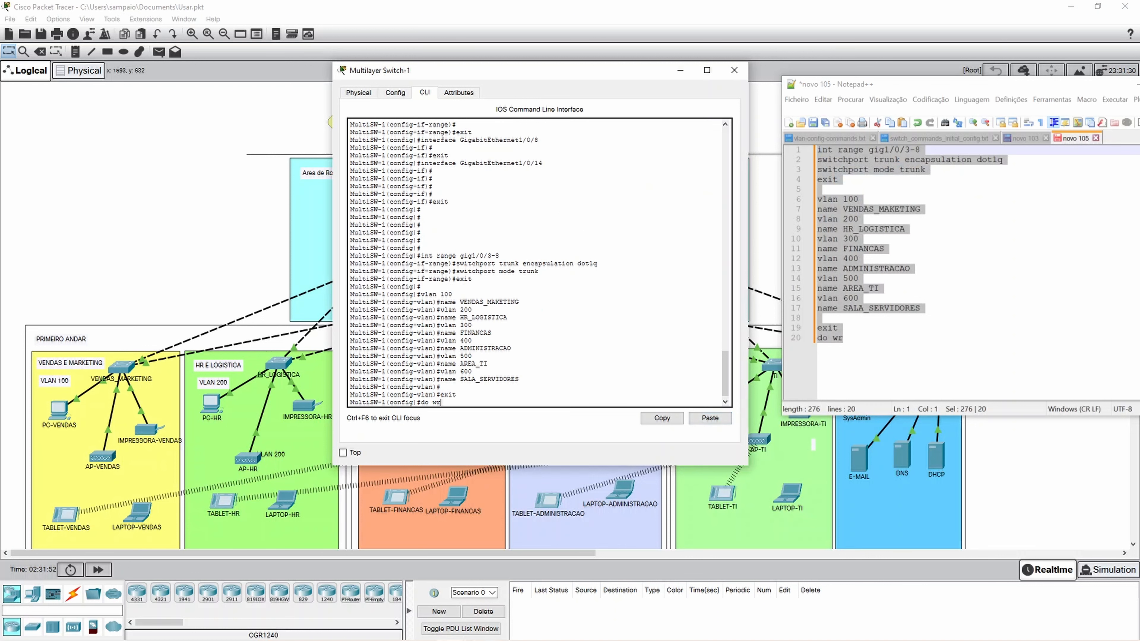
{"action": "key", "text": "Return"}
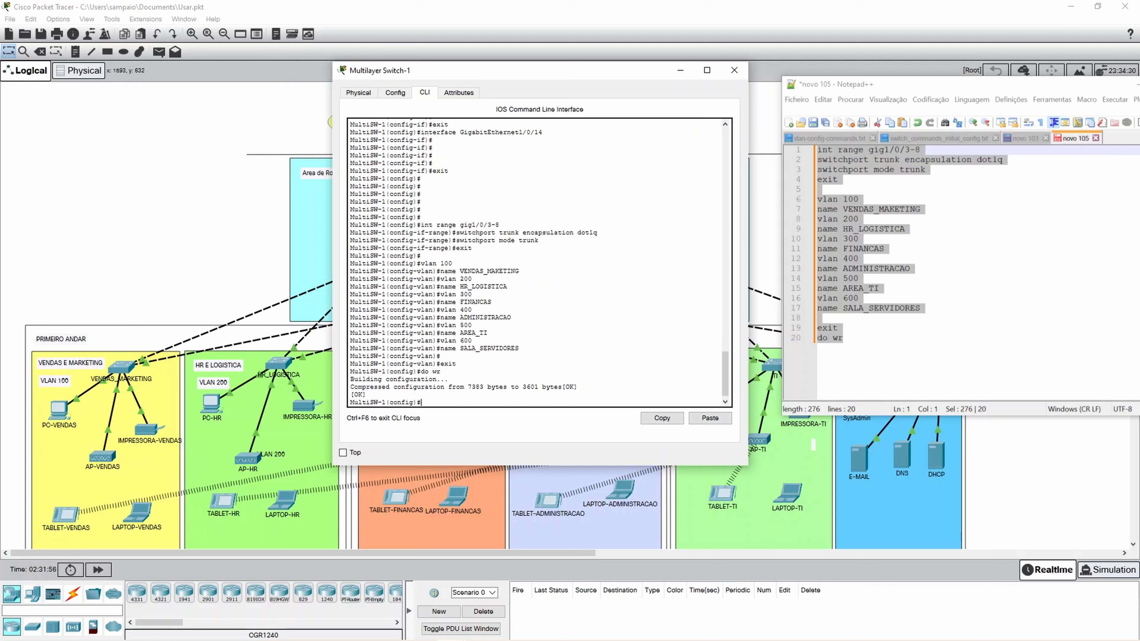
Compare the applied switchport trunk encapsulation dot1q command with the earlier trunk attempt in Multilayer Switch-1's CLI output.
{"action": "left_click_drag", "start_coordinate": [451, 233], "coordinate": [597, 233]}
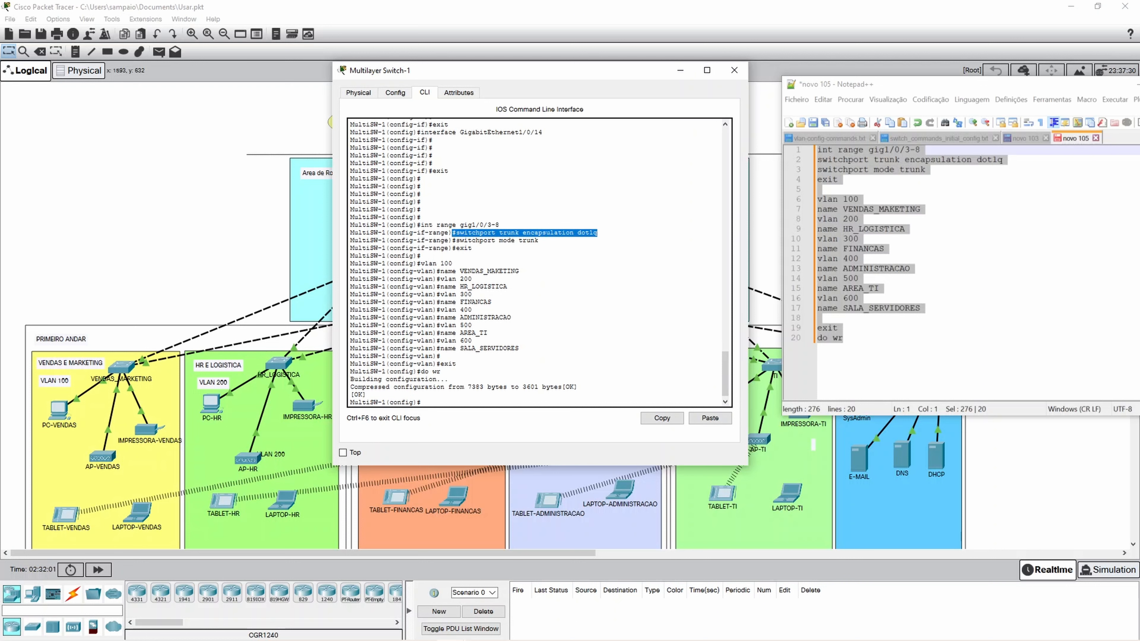
{"action": "left_click_drag", "start_coordinate": [520, 71], "coordinate": [649, 69]}
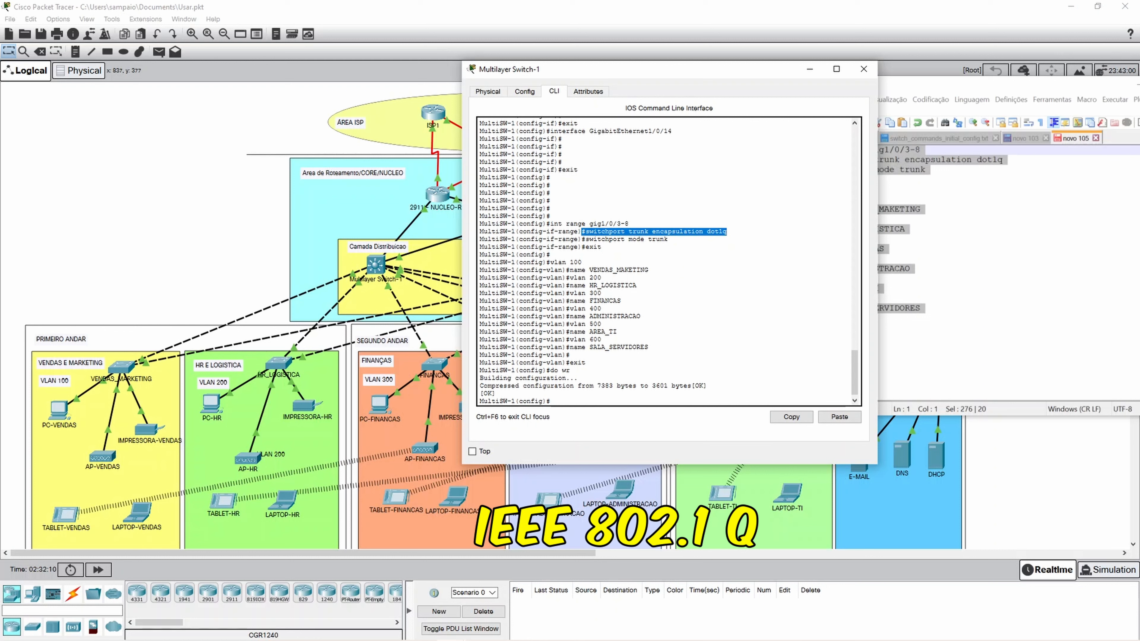
{"action": "scroll", "coordinate": [664, 260], "scroll_direction": "up", "scroll_amount": 8}
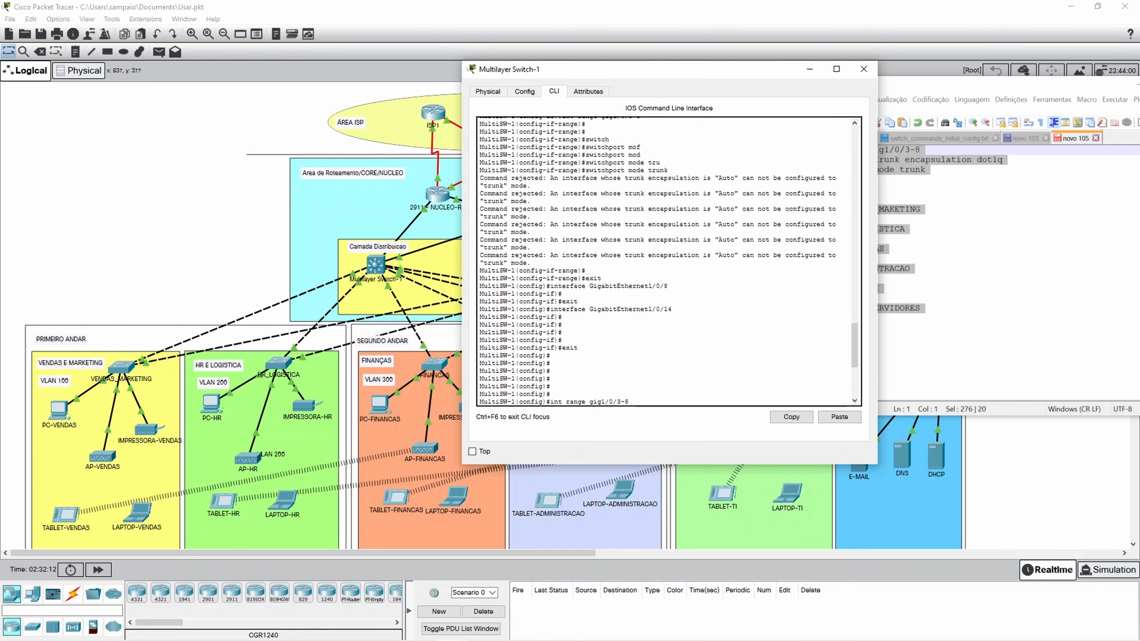
{"action": "left_click_drag", "start_coordinate": [534, 255], "coordinate": [479, 179]}
{"action": "scroll", "coordinate": [664, 260], "scroll_direction": "down", "scroll_amount": 8}
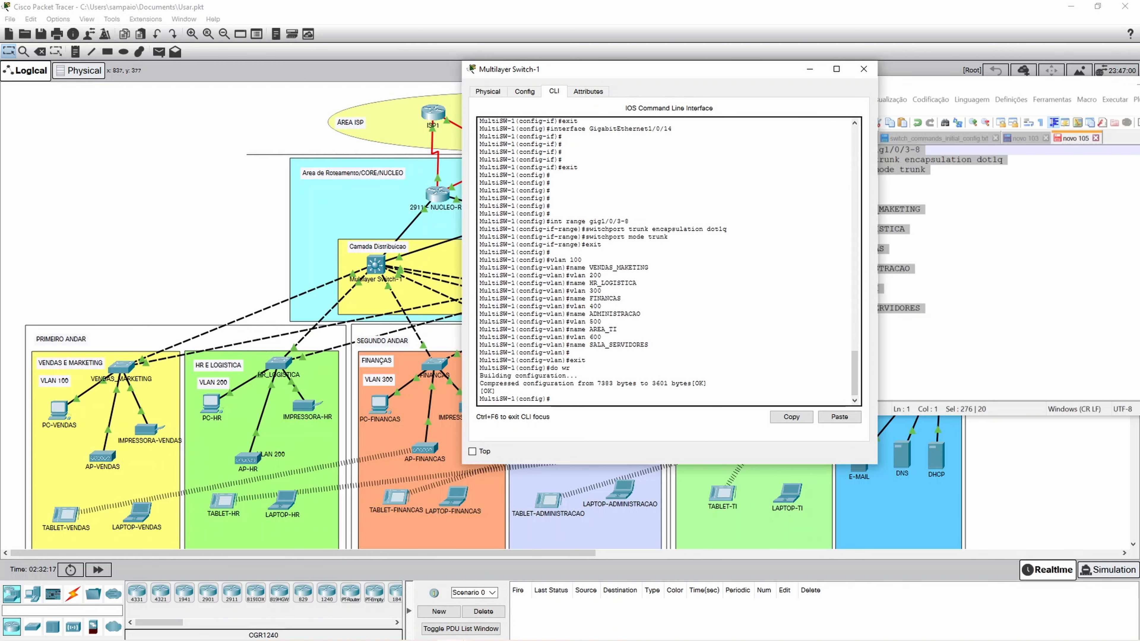
{"action": "left_click_drag", "start_coordinate": [601, 229], "coordinate": [727, 229]}
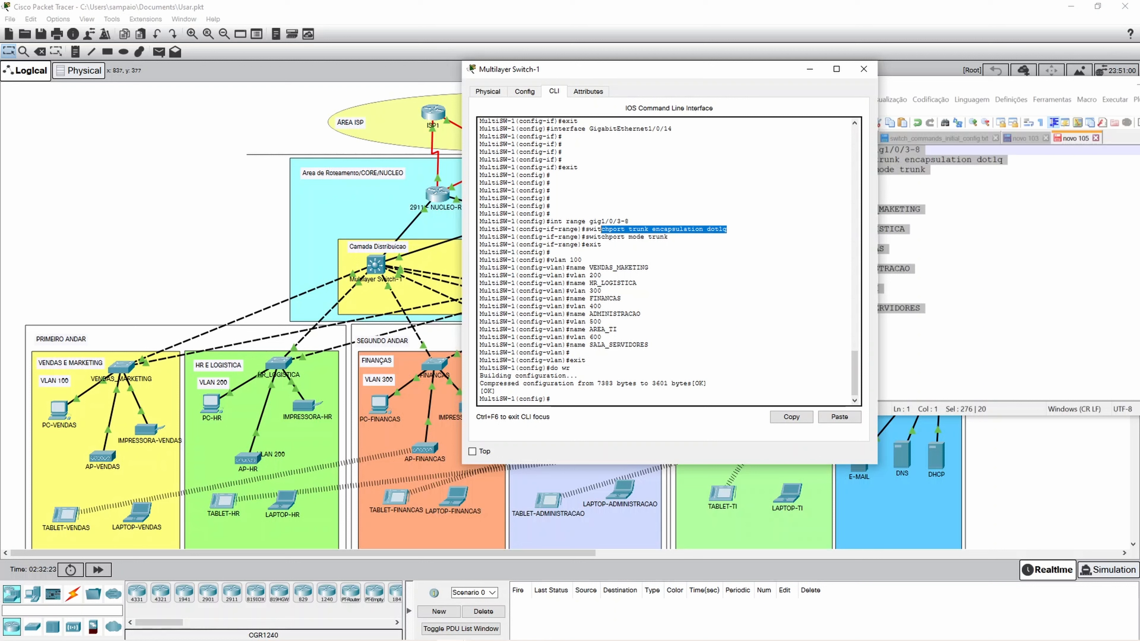
Copy the entire trunk and VLAN script from Notepad++ again and return to the network topology.
{"action": "left_click", "coordinate": [1016, 291]}
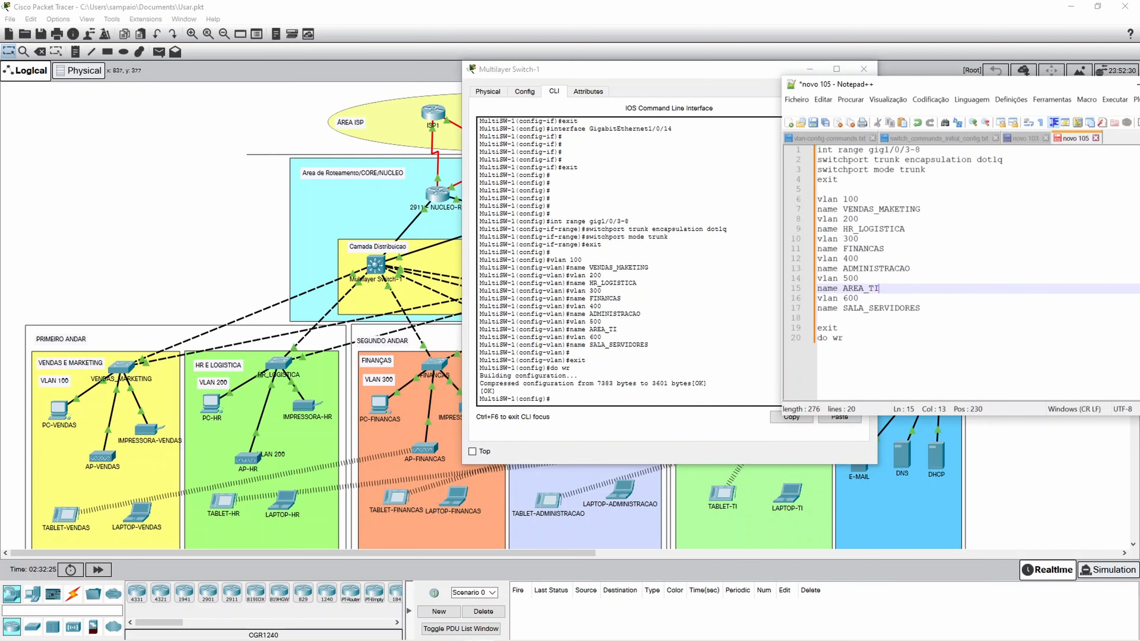
{"action": "left_click_drag", "start_coordinate": [853, 339], "coordinate": [804, 153]}
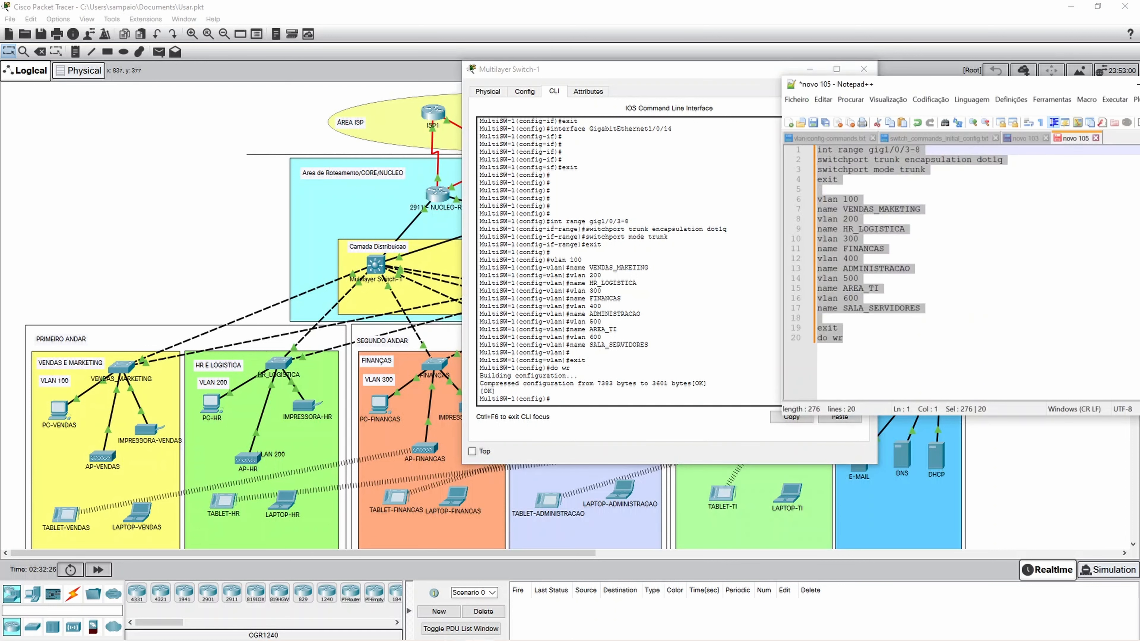
{"action": "right_click", "coordinate": [825, 153]}
{"action": "left_click", "coordinate": [853, 172]}
{"action": "left_click", "coordinate": [262, 175]}
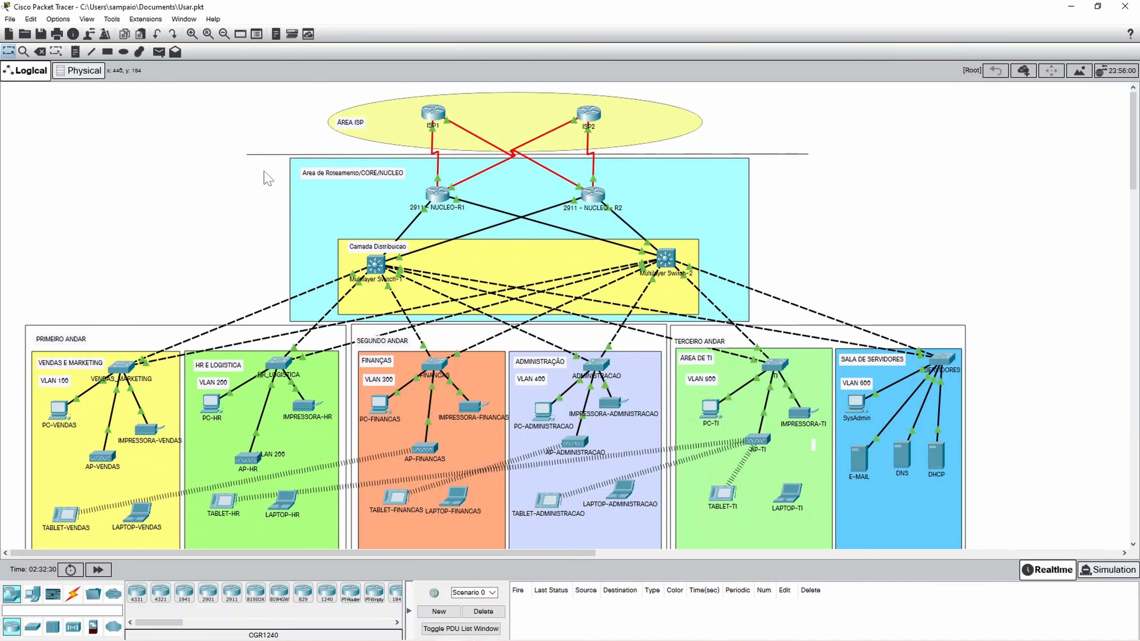
Open Multilayer Switch-2's CLI, log in with the access password and enter privileged mode with the enable password.
{"action": "mouse_move", "coordinate": [665, 260]}
{"action": "left_click", "coordinate": [666, 262]}
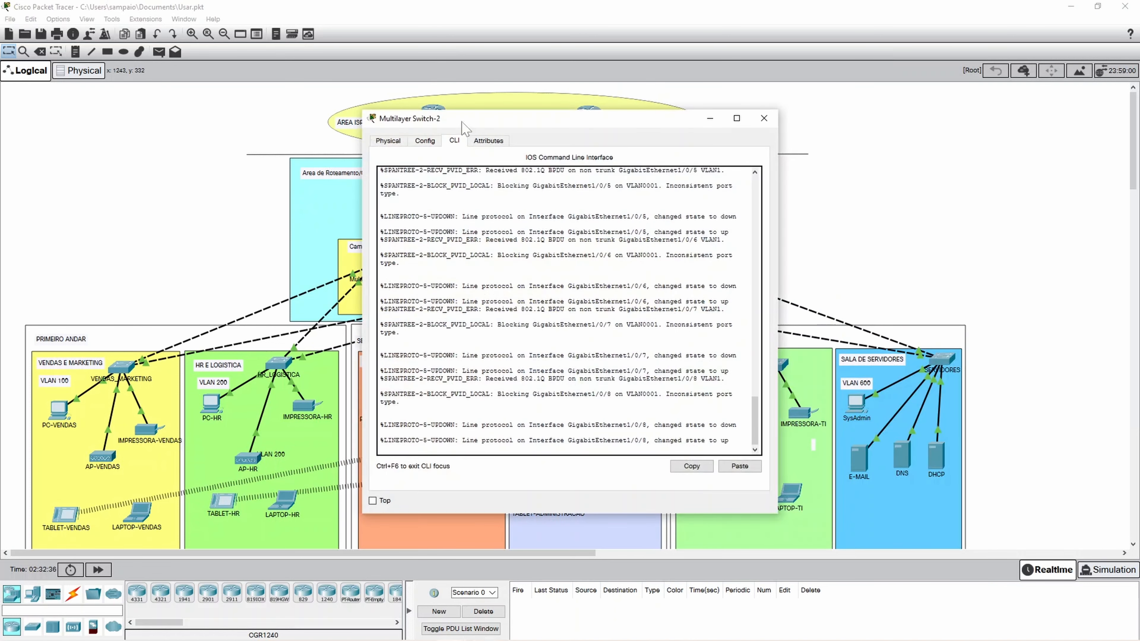
{"action": "key", "text": "Return"}
{"action": "key", "text": "Return"}
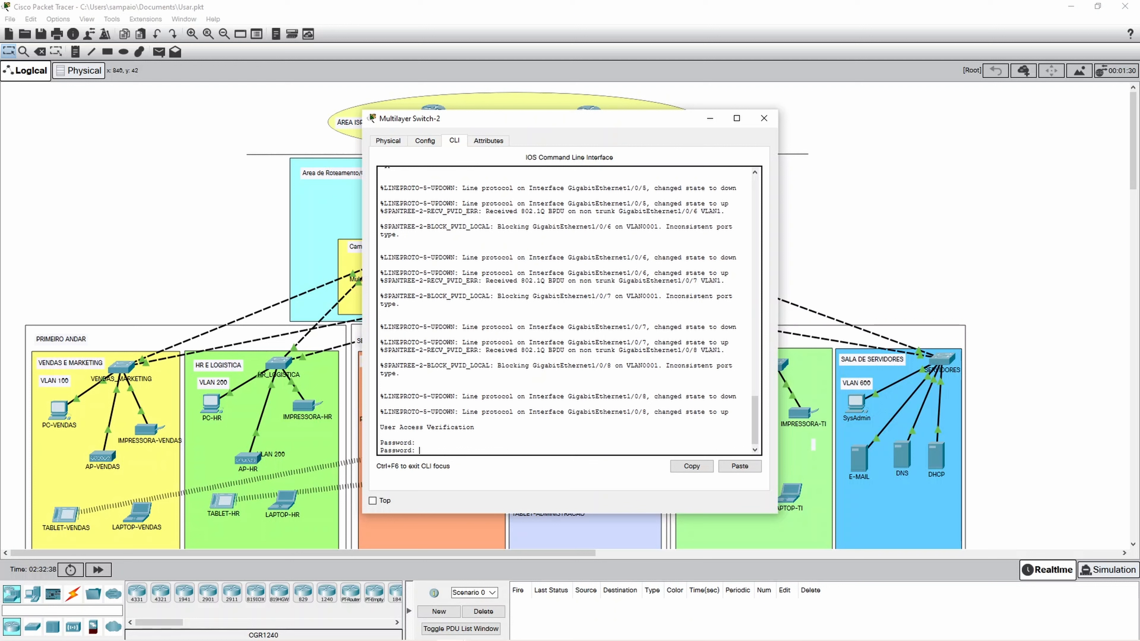
{"action": "key", "text": "Return"}
{"action": "type", "text": "e"}
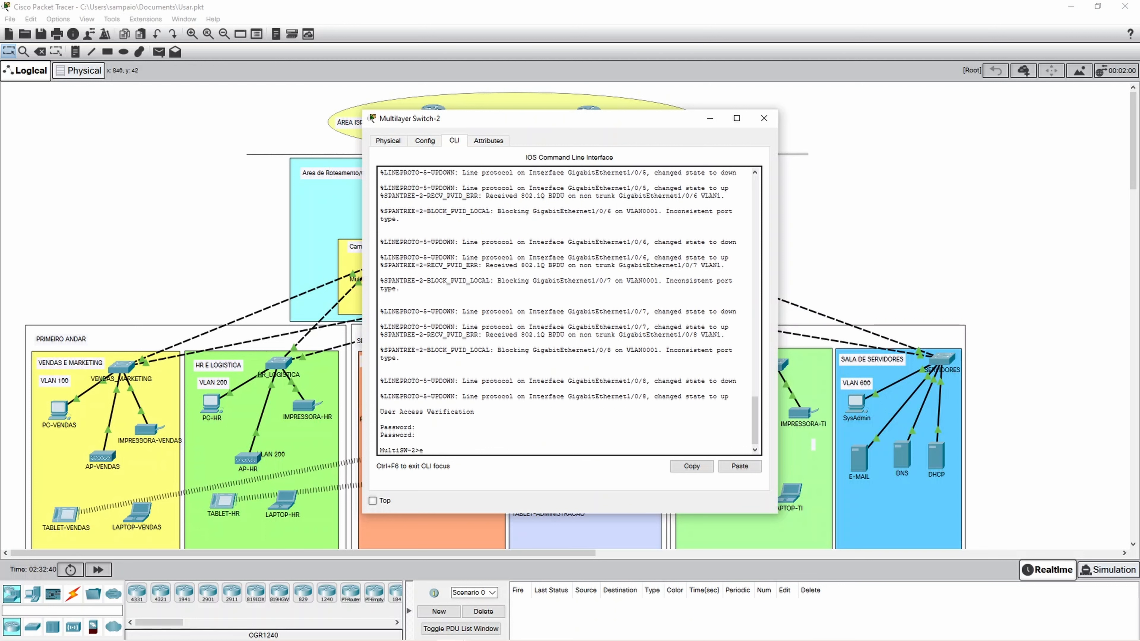
{"action": "type", "text": "n"}
{"action": "key", "text": "Return"}
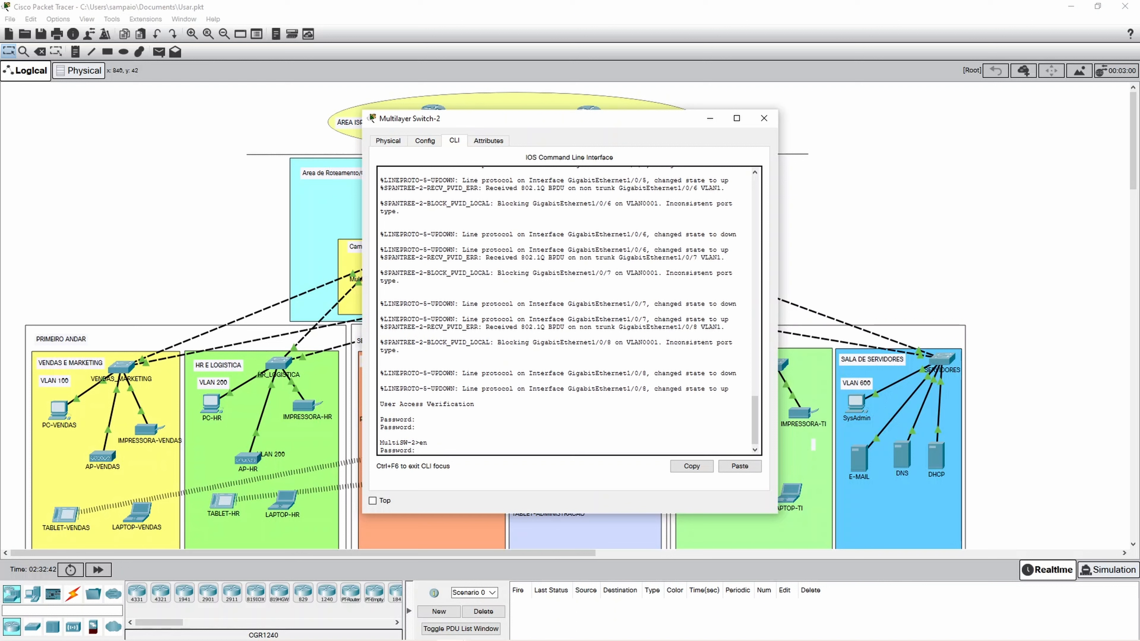
{"action": "key", "text": "Return"}
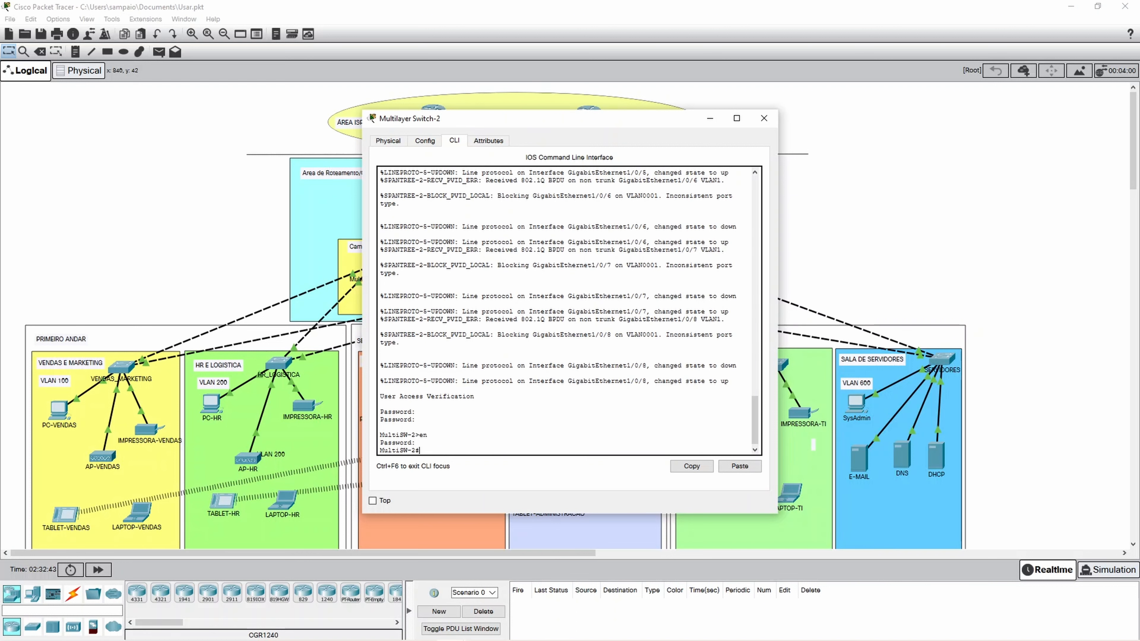
Enter global configuration mode on Multilayer Switch-2 and run the copied script, trunking gig1/0/3-8 with dot1q, defining VLANs 100 to 600 and saving.
{"action": "type", "text": "conf t"}
{"action": "key", "text": "Return"}
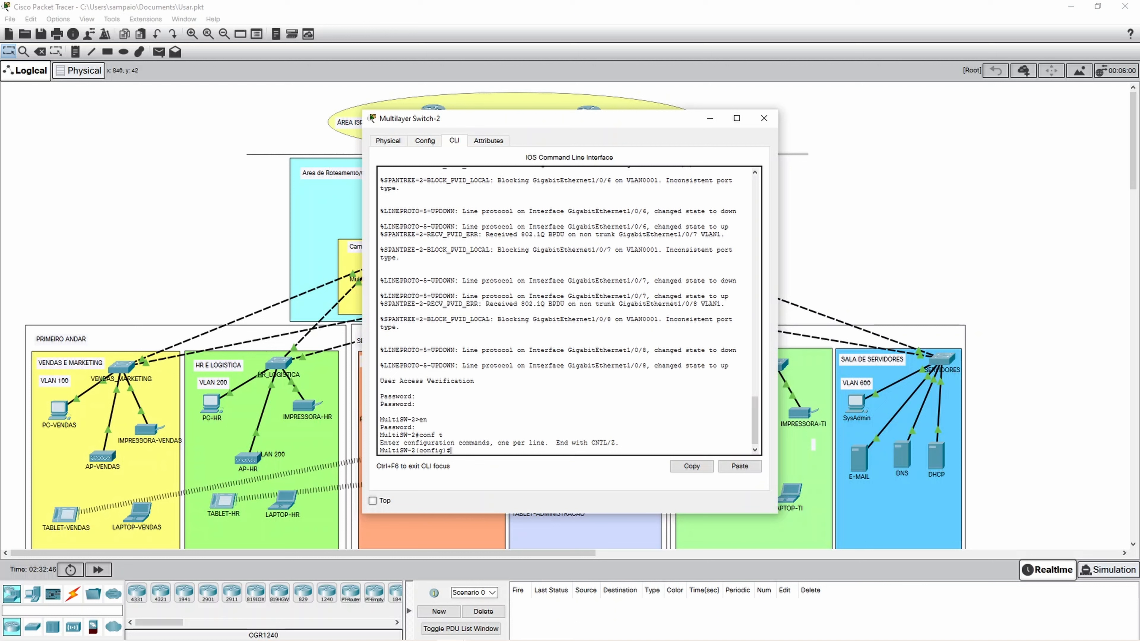
{"action": "right_click", "coordinate": [579, 294]}
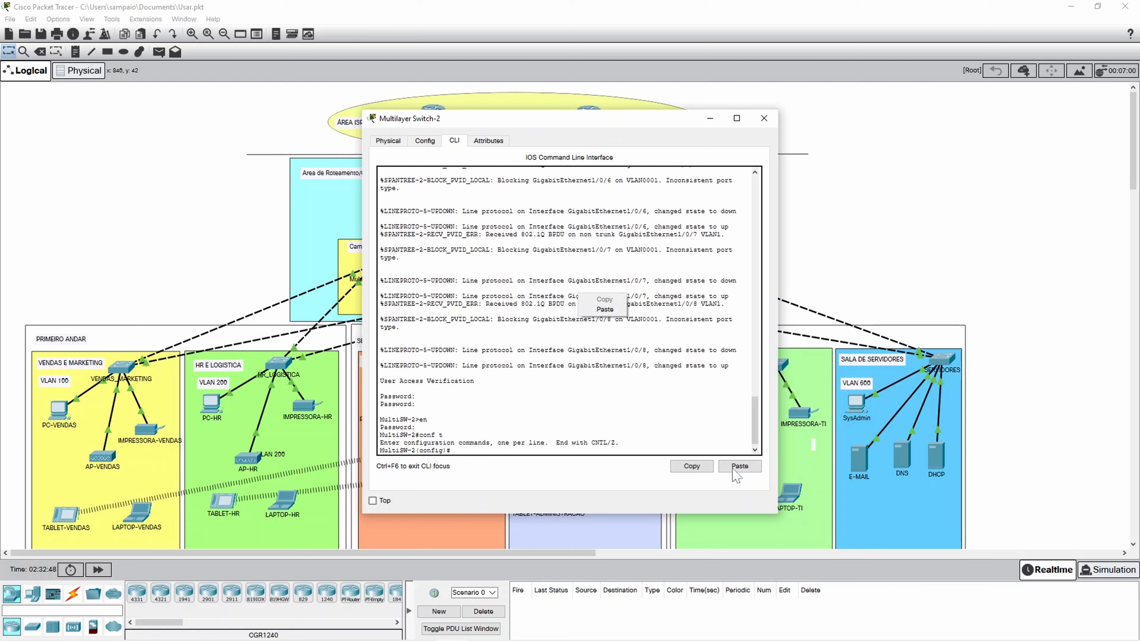
{"action": "left_click", "coordinate": [604, 310]}
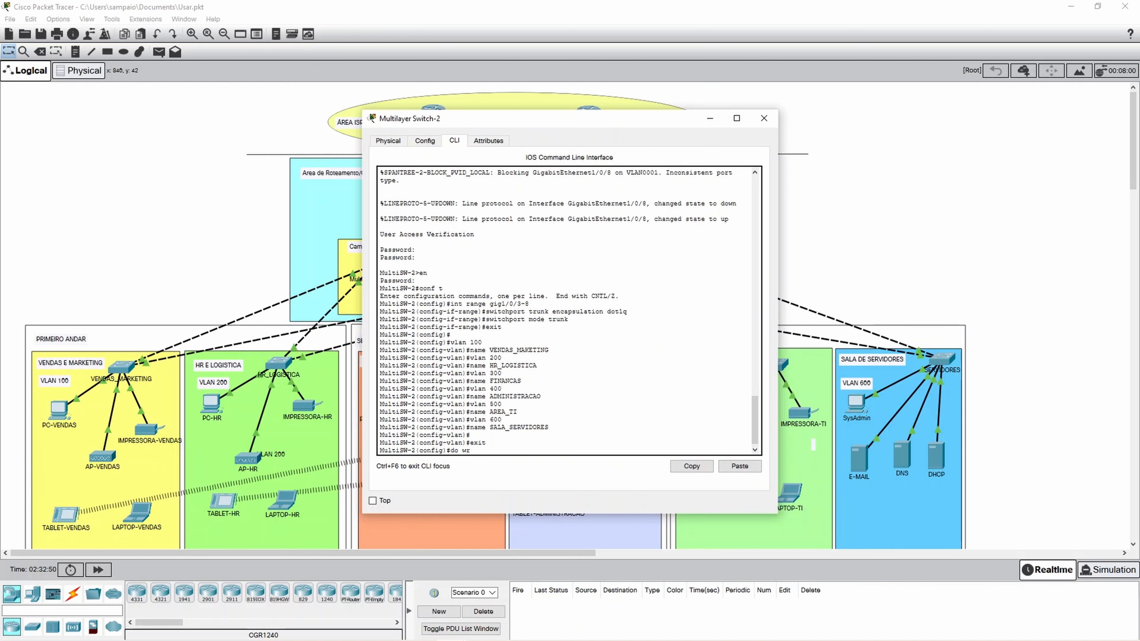
{"action": "key", "text": "Return"}
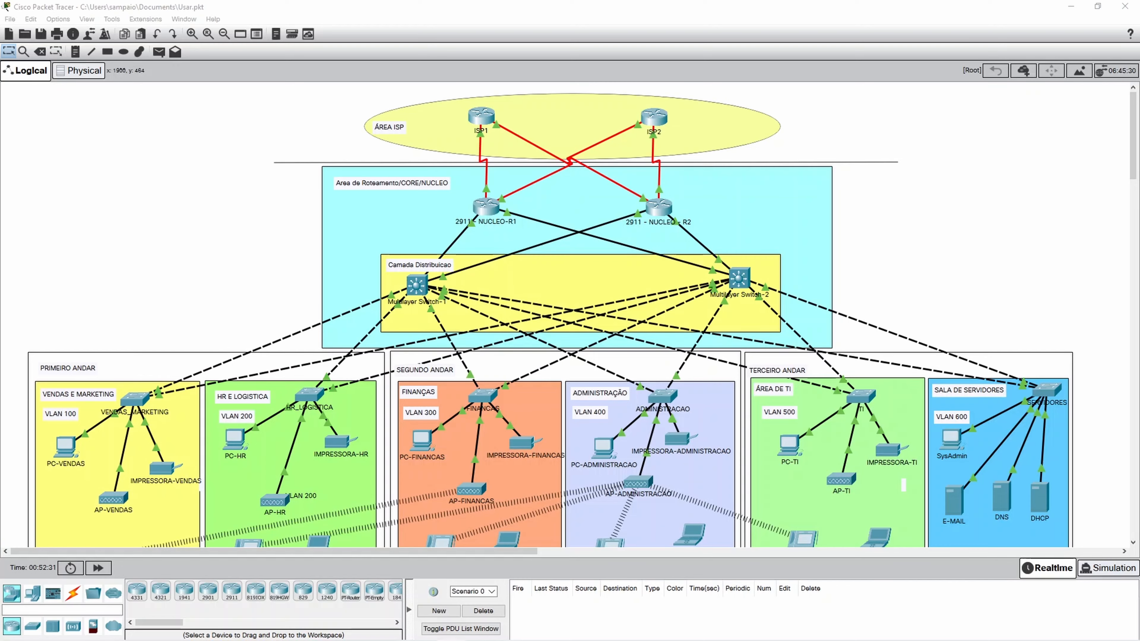
Place tabela-de-endereamento.txt in Notepad++ beside the topology, enlarged to show the addressing table from its beginning.
{"action": "left_click_drag", "start_coordinate": [1139, 164], "coordinate": [857, 171]}
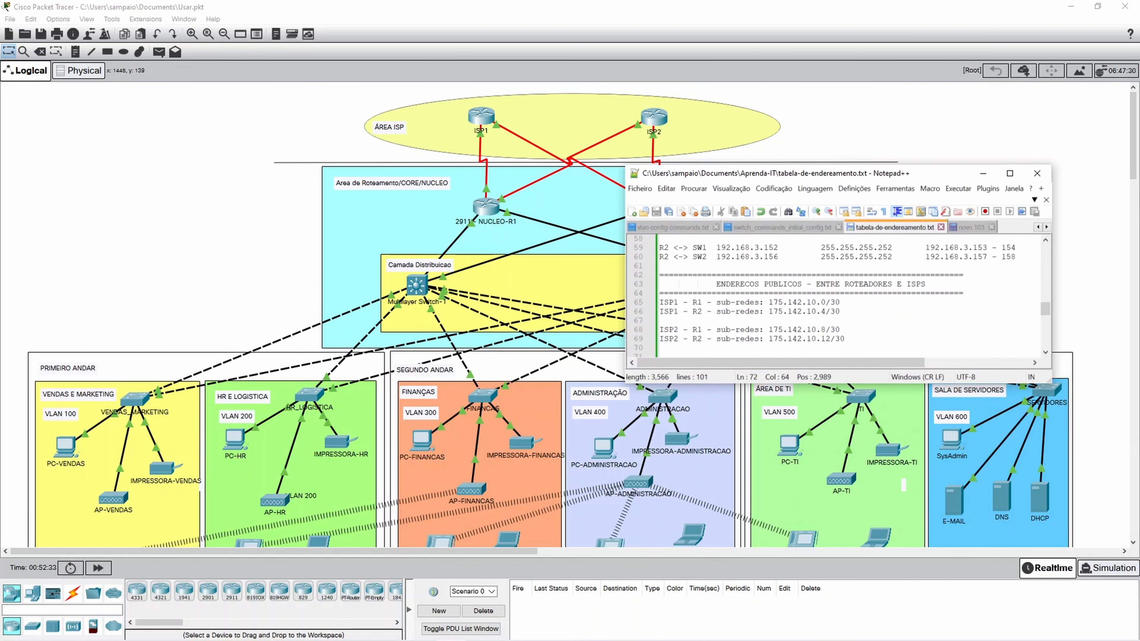
{"action": "scroll", "coordinate": [1032, 314], "scroll_direction": "up", "scroll_amount": 15}
{"action": "left_click_drag", "start_coordinate": [944, 165], "coordinate": [942, 1]}
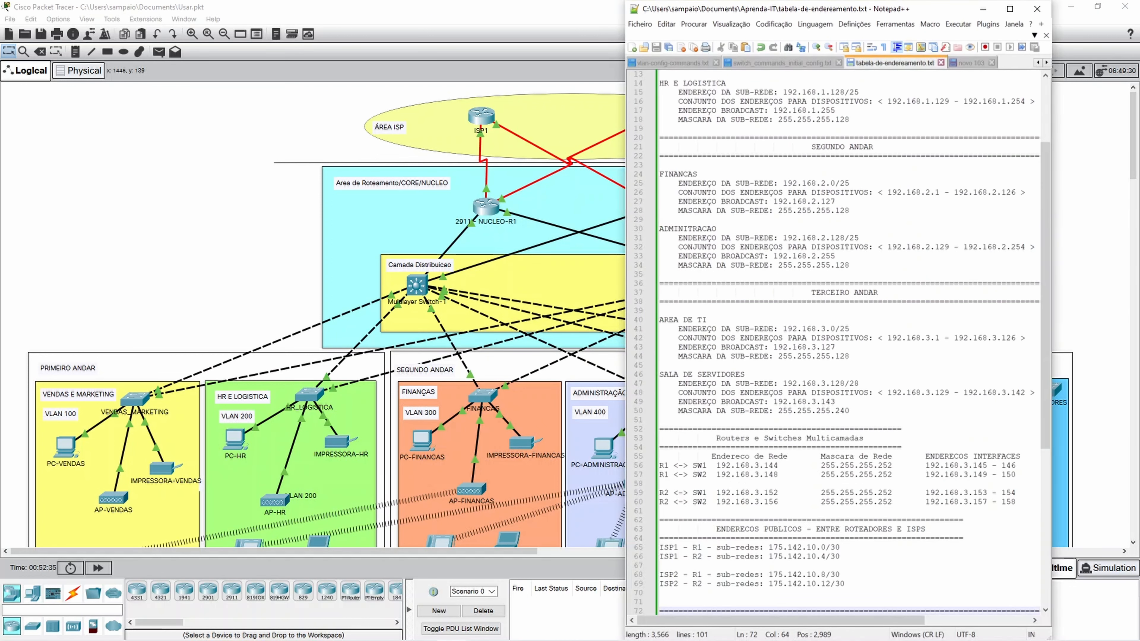
{"action": "left_click_drag", "start_coordinate": [1051, 203], "coordinate": [1097, 203]}
{"action": "scroll", "coordinate": [866, 337], "scroll_direction": "up", "scroll_amount": 3}
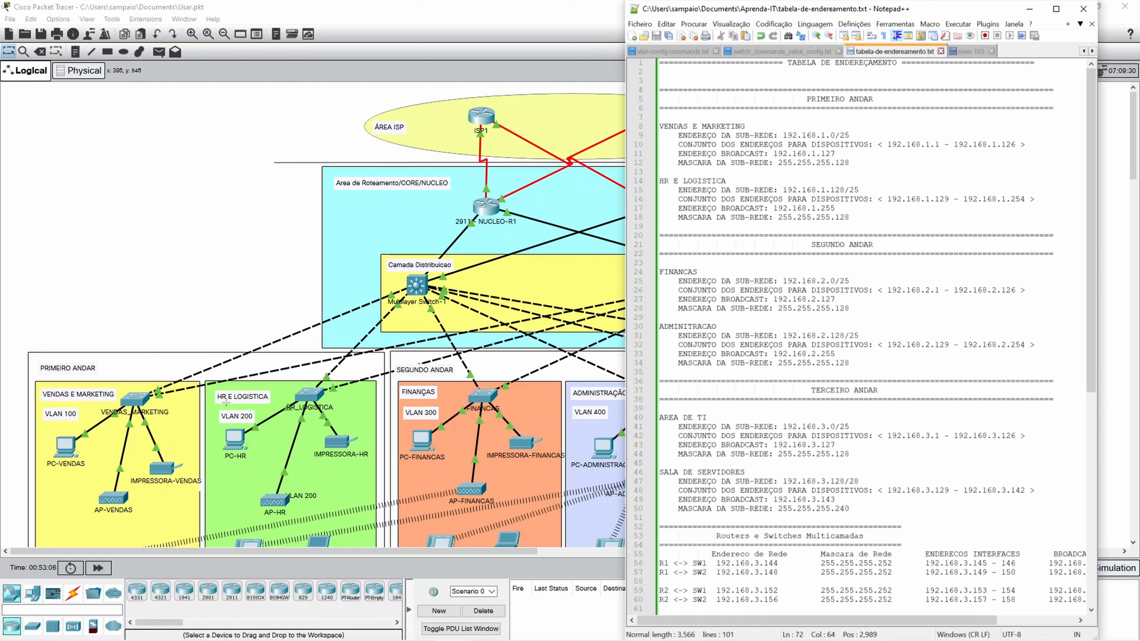
Examine the VENDAS E MARKETING entry in the addressing table: subnet address, device range, broadcast address and subnet mask.
{"action": "left_click", "coordinate": [851, 364]}
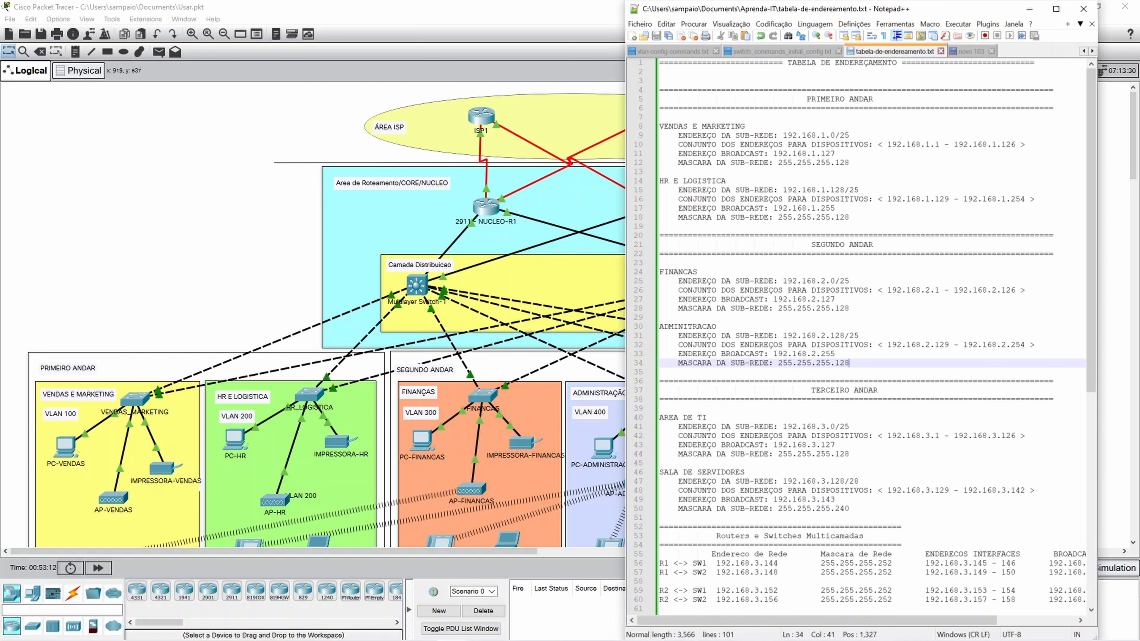
{"action": "left_click", "coordinate": [759, 163]}
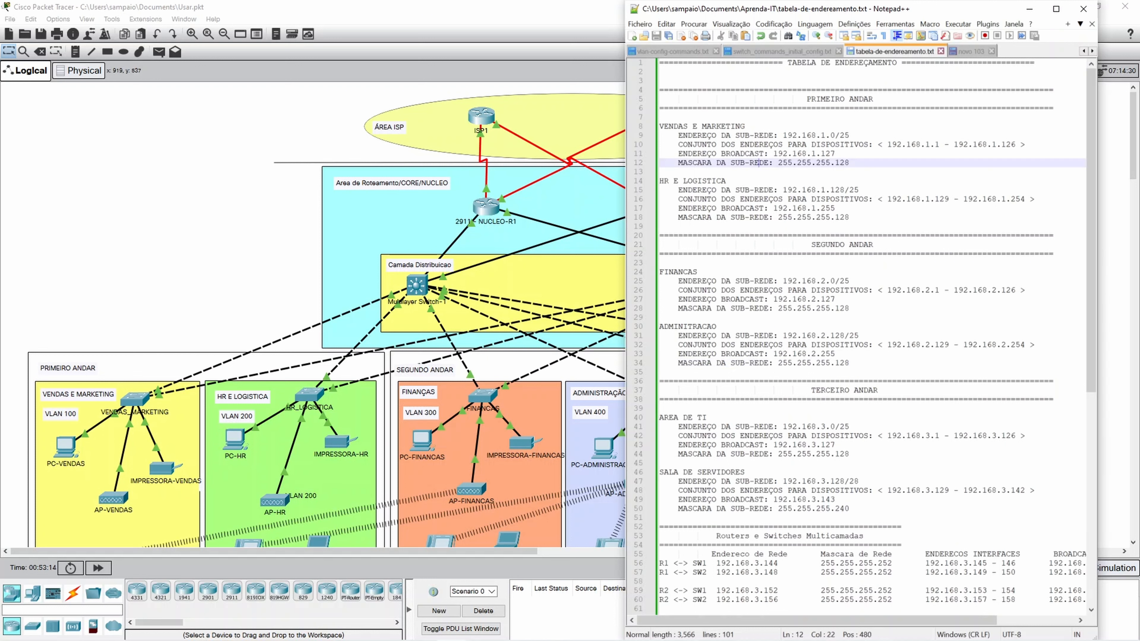
{"action": "left_click_drag", "start_coordinate": [837, 154], "coordinate": [754, 136]}
{"action": "left_click", "coordinate": [754, 181]}
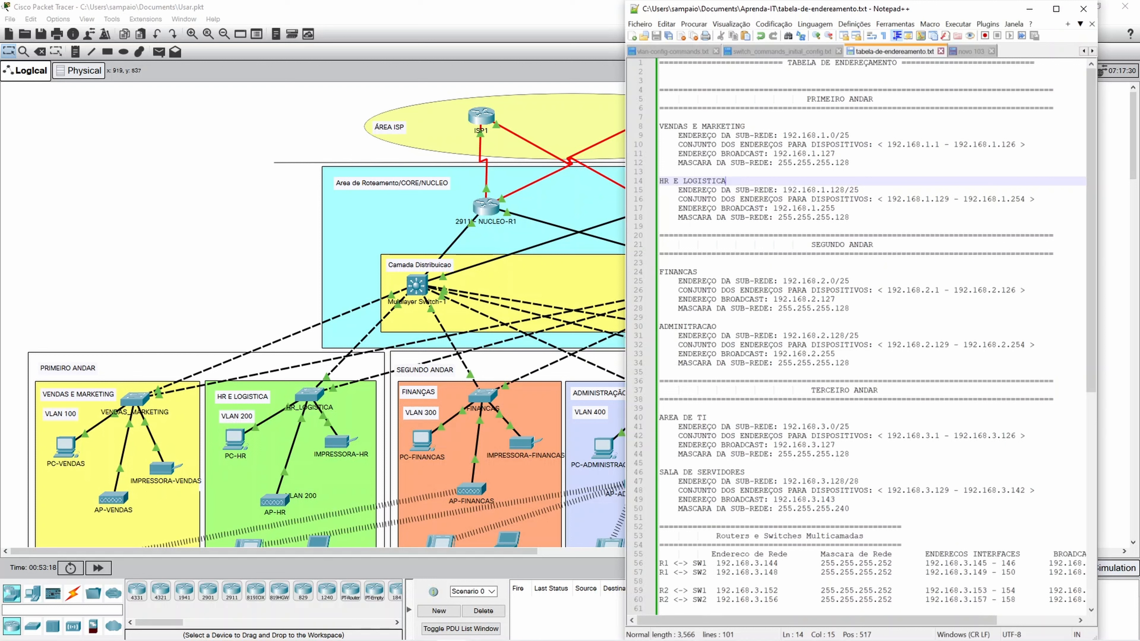
{"action": "left_click_drag", "start_coordinate": [778, 136], "coordinate": [850, 135]}
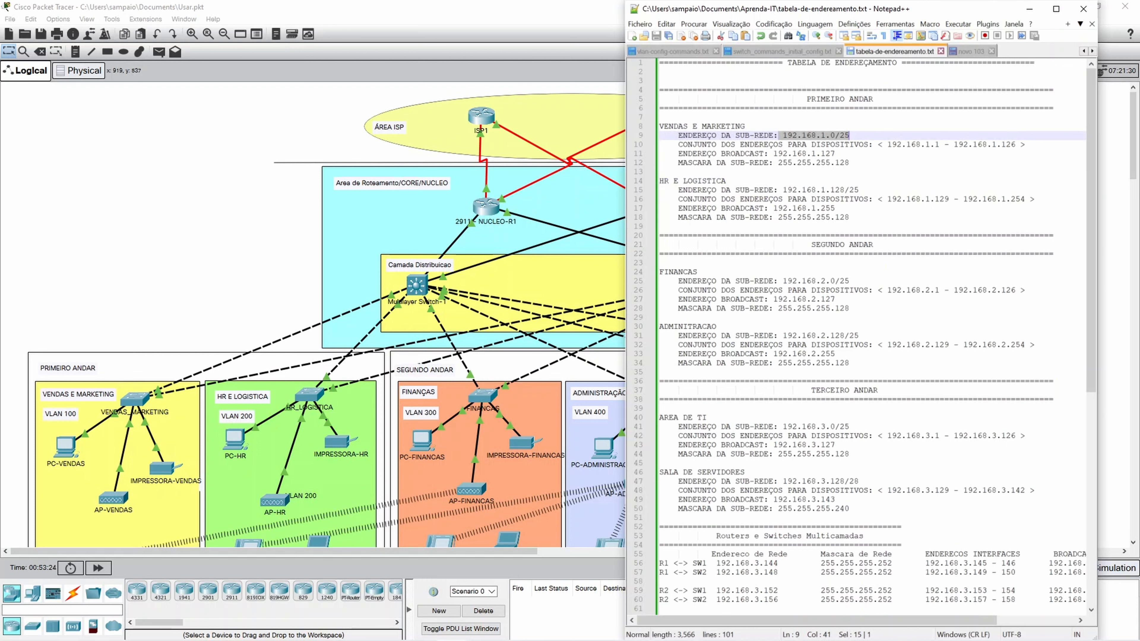
{"action": "left_click", "coordinate": [740, 144]}
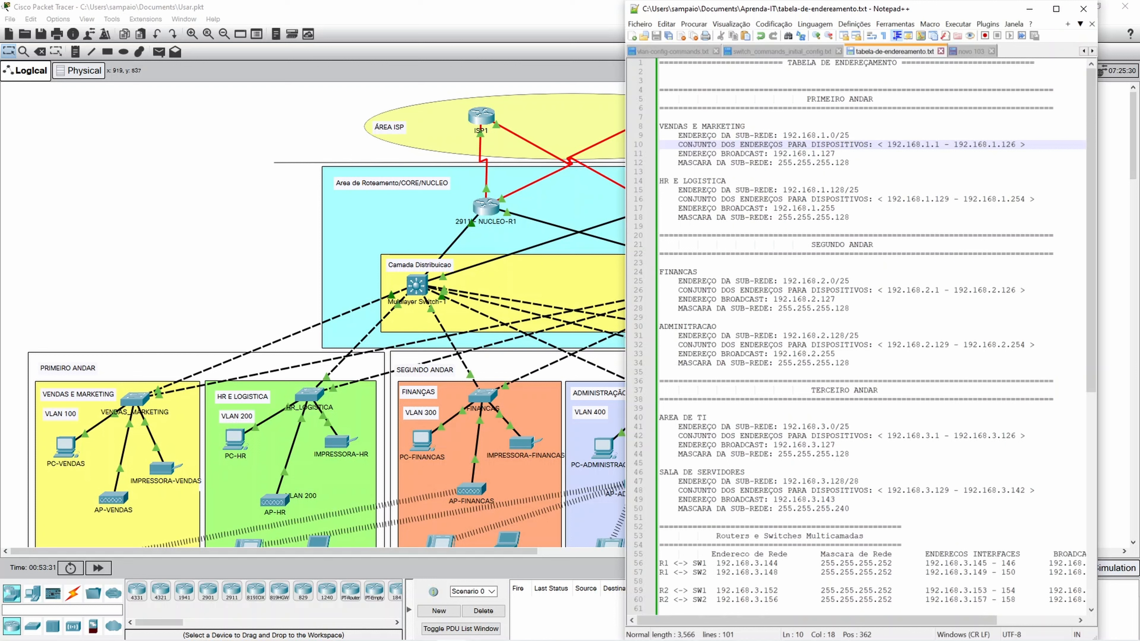
{"action": "left_click", "coordinate": [661, 172]}
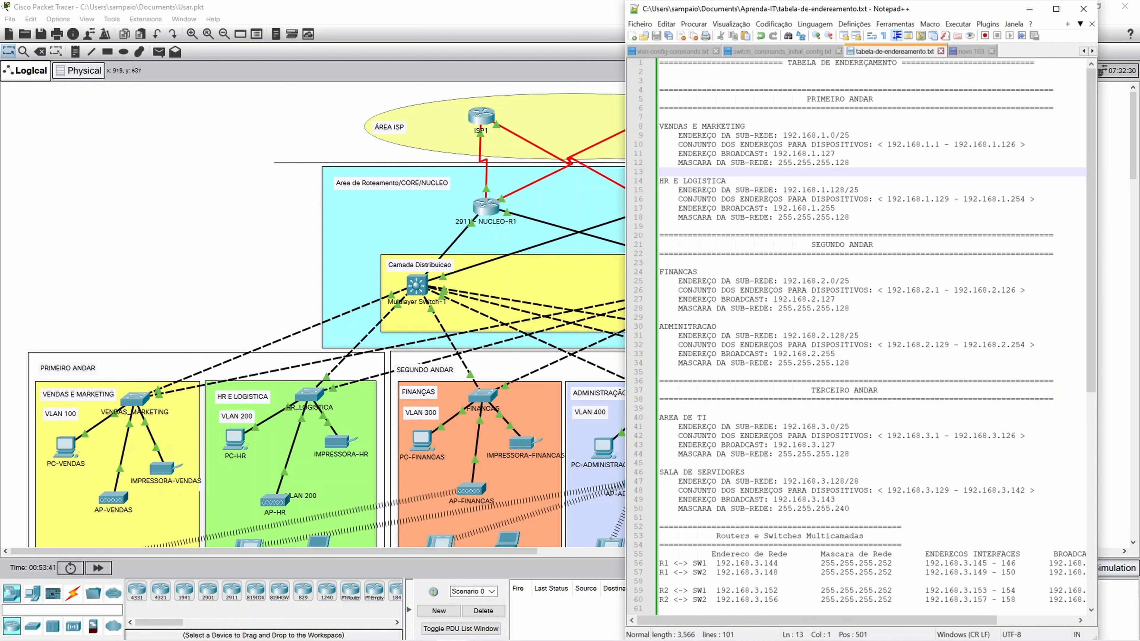
{"action": "mouse_move", "coordinate": [837, 154]}
{"action": "left_mouse_down"}
{"action": "mouse_move", "coordinate": [773, 153]}
{"action": "mouse_move", "coordinate": [849, 163]}
{"action": "left_mouse_up"}
{"action": "left_click", "coordinate": [778, 172]}
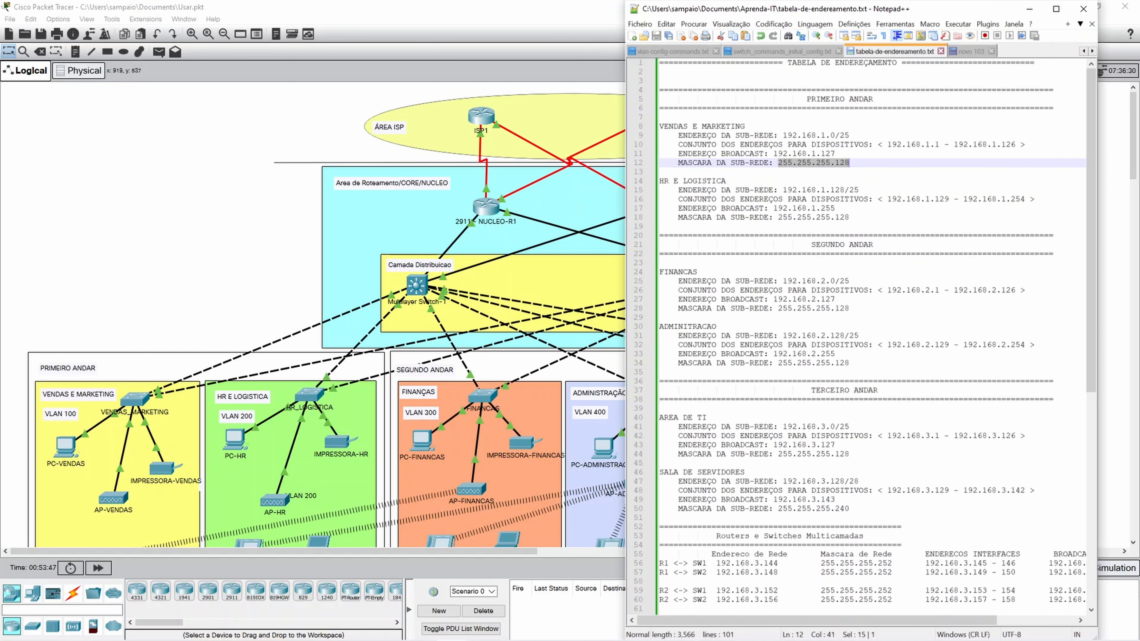
Examine the EXPLICACAO RAPIDA section for how the number of users determines the required power of 2.
{"action": "scroll", "coordinate": [870, 337], "scroll_direction": "down", "scroll_amount": 13}
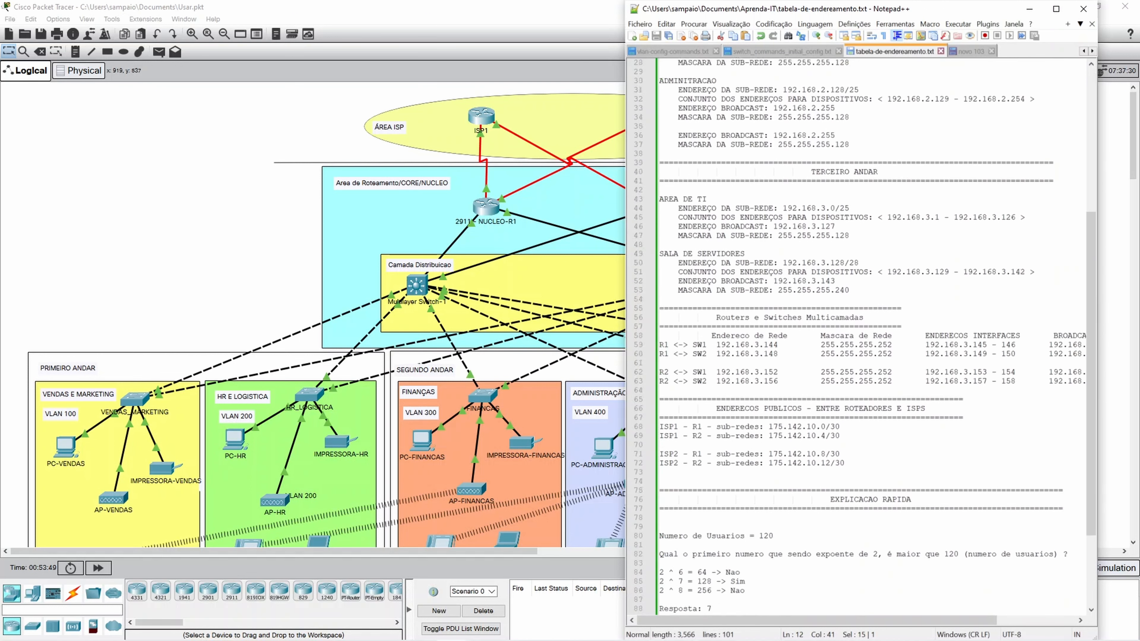
{"action": "left_click", "coordinate": [754, 435]}
{"action": "left_click", "coordinate": [776, 400]}
{"action": "left_click", "coordinate": [778, 390]}
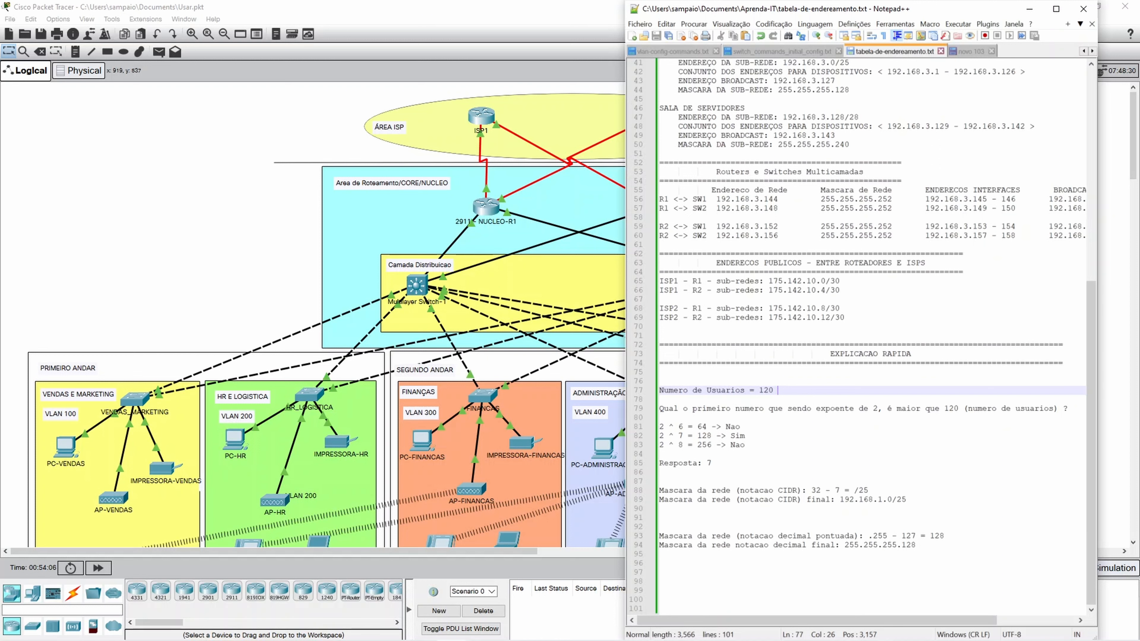
{"action": "left_click", "coordinate": [702, 437]}
{"action": "left_click", "coordinate": [697, 444]}
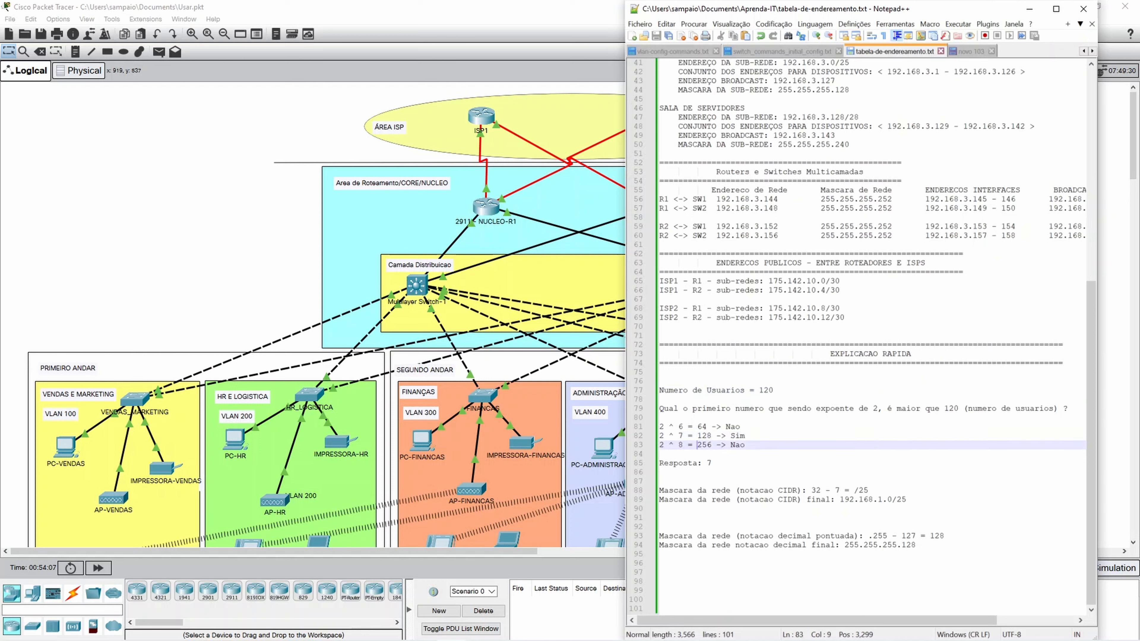
{"action": "left_click", "coordinate": [716, 427]}
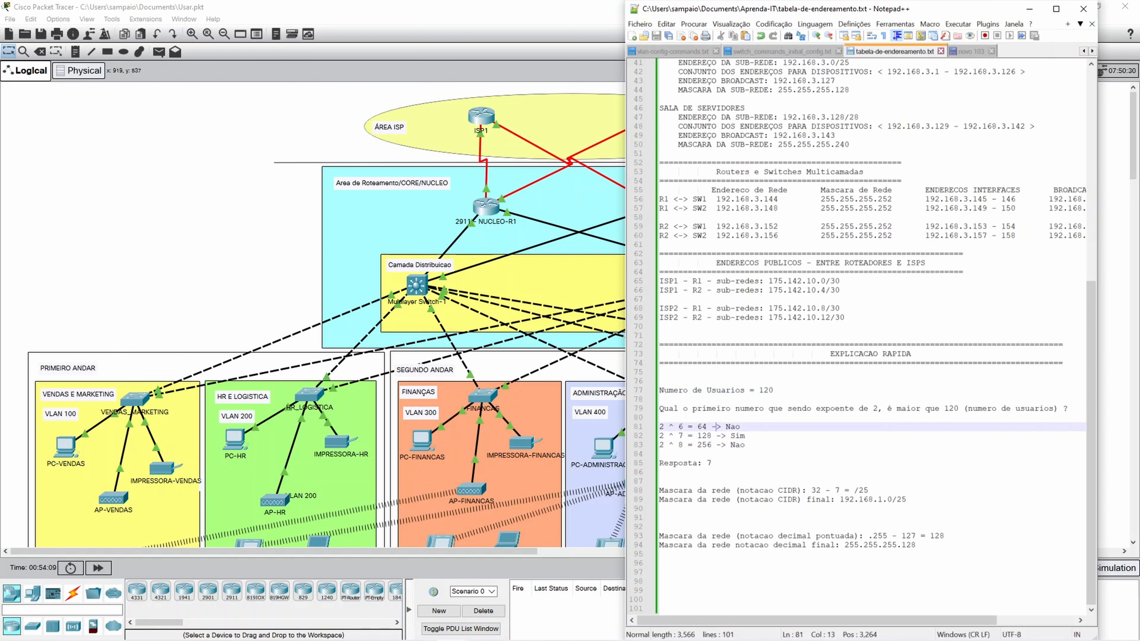
{"action": "left_click", "coordinate": [699, 437]}
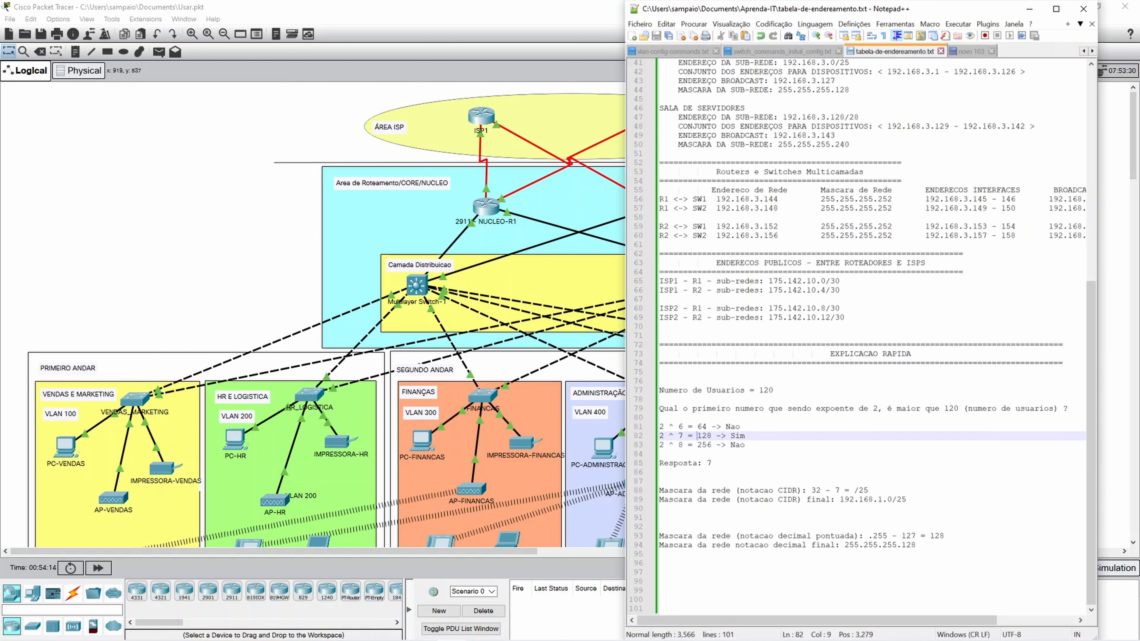
{"action": "key", "text": "Right"}
{"action": "key", "text": "Right"}
{"action": "key", "text": "Down"}
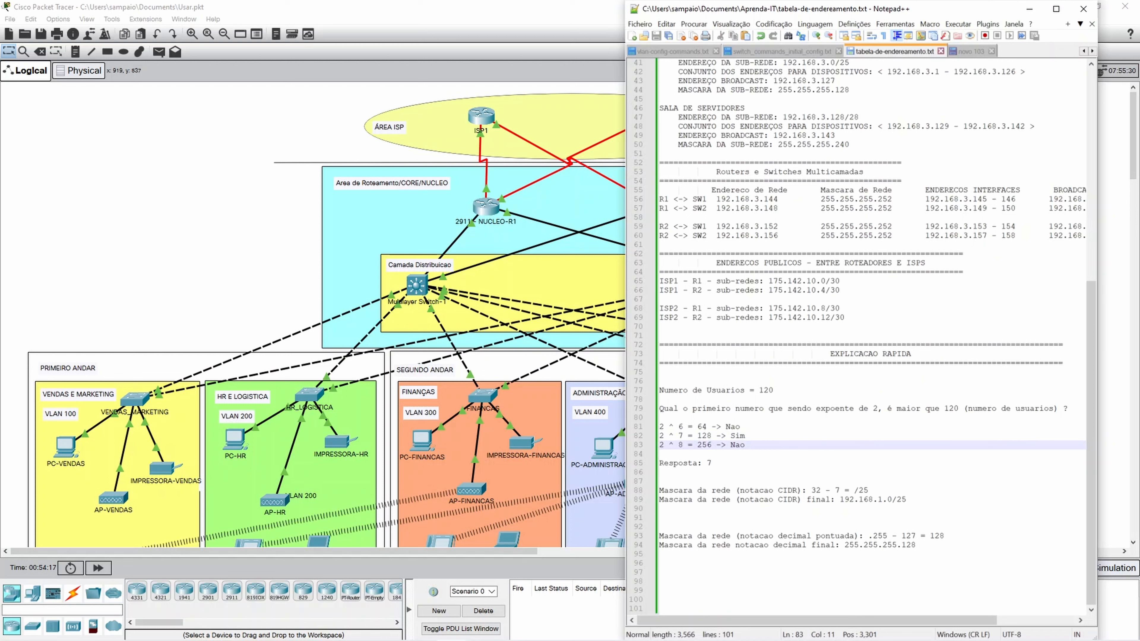
{"action": "key", "text": "Up"}
{"action": "key", "text": "End"}
{"action": "key", "text": "Down"}
{"action": "left_click", "coordinate": [711, 463]}
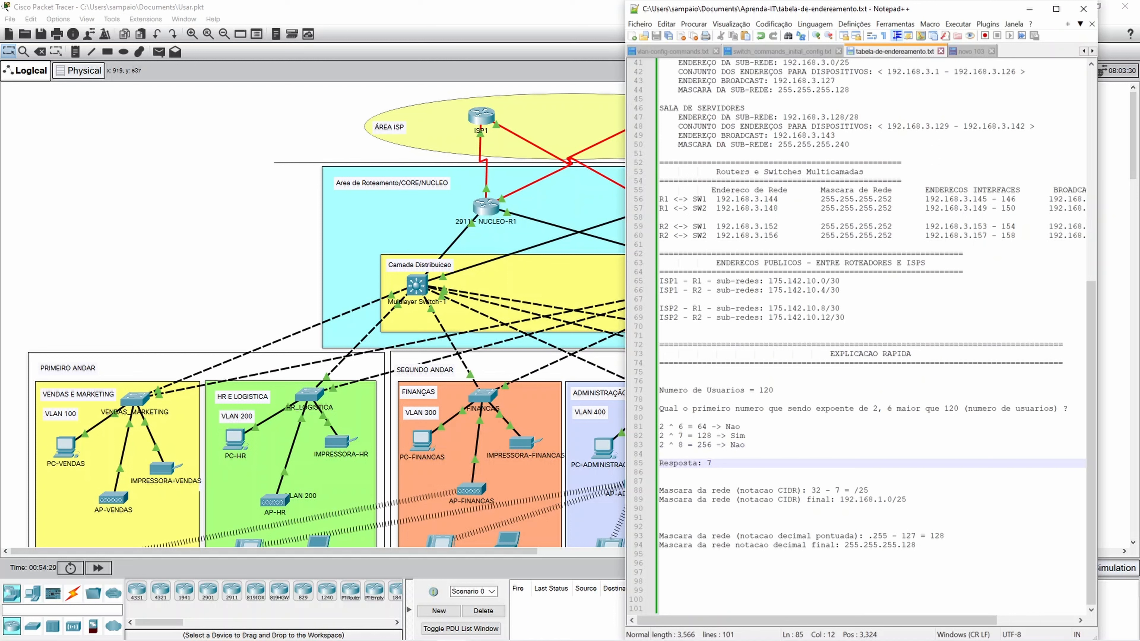
Review the network mask calculation in CIDR notation and how its prefix carries into the final network address.
{"action": "left_click", "coordinate": [811, 490]}
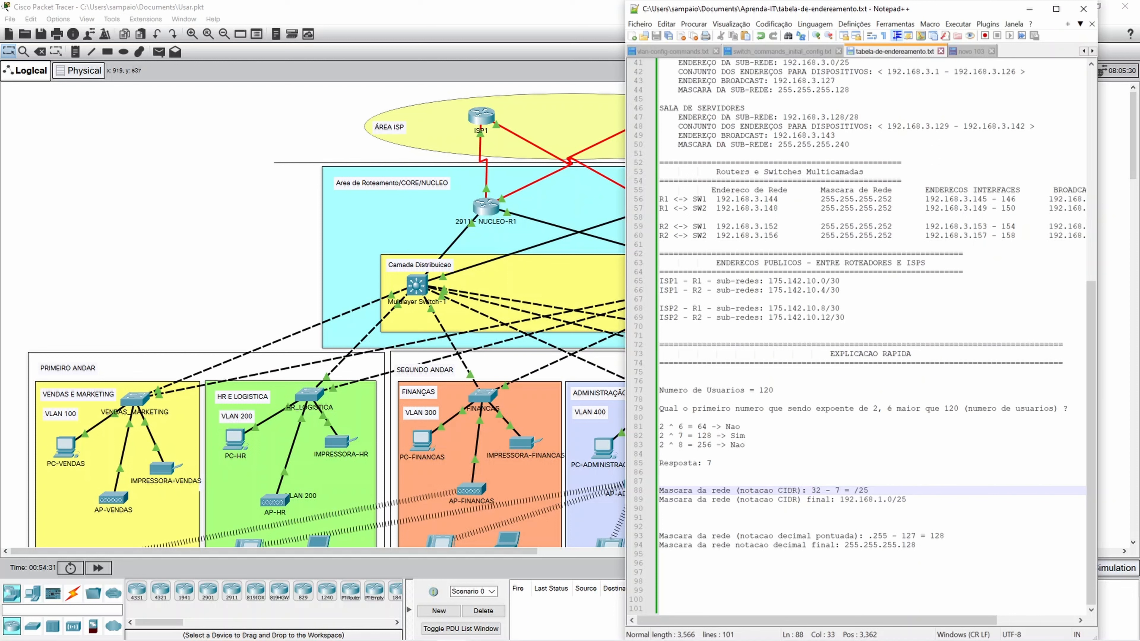
{"action": "left_click_drag", "start_coordinate": [869, 491], "coordinate": [816, 490]}
{"action": "left_click", "coordinate": [873, 482]}
{"action": "left_click", "coordinate": [871, 491]}
{"action": "left_click", "coordinate": [906, 500]}
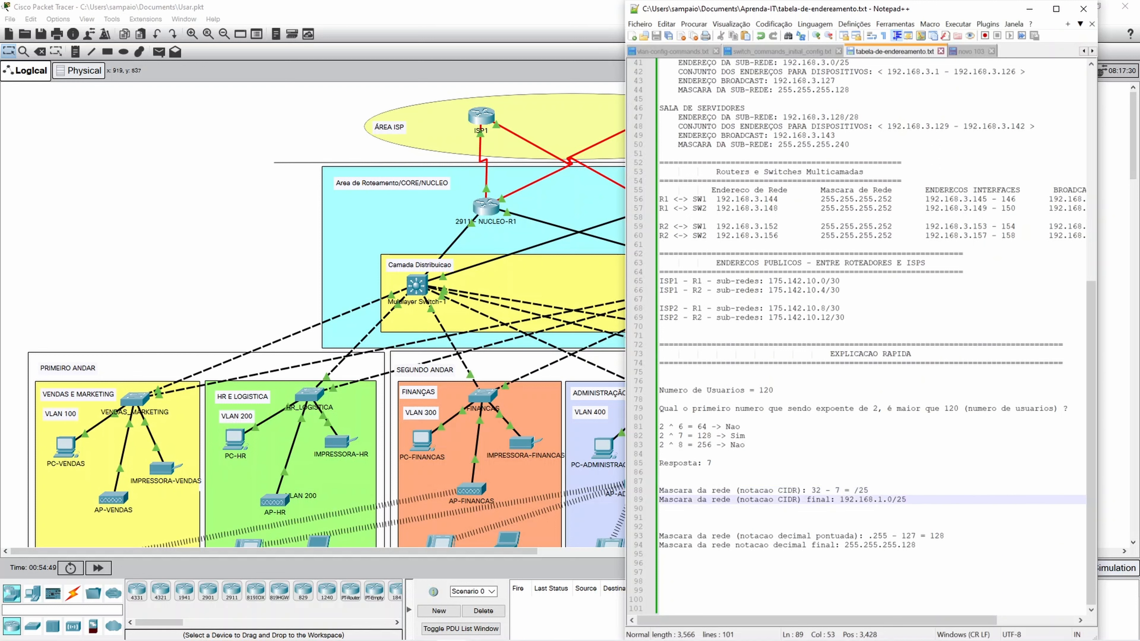
{"action": "left_click", "coordinate": [844, 509]}
{"action": "left_click", "coordinate": [844, 500]}
{"action": "mouse_move", "coordinate": [859, 490]}
{"action": "left_mouse_down"}
{"action": "mouse_move", "coordinate": [897, 499]}
{"action": "mouse_move", "coordinate": [859, 491]}
{"action": "left_mouse_up"}
{"action": "left_click", "coordinate": [897, 499]}
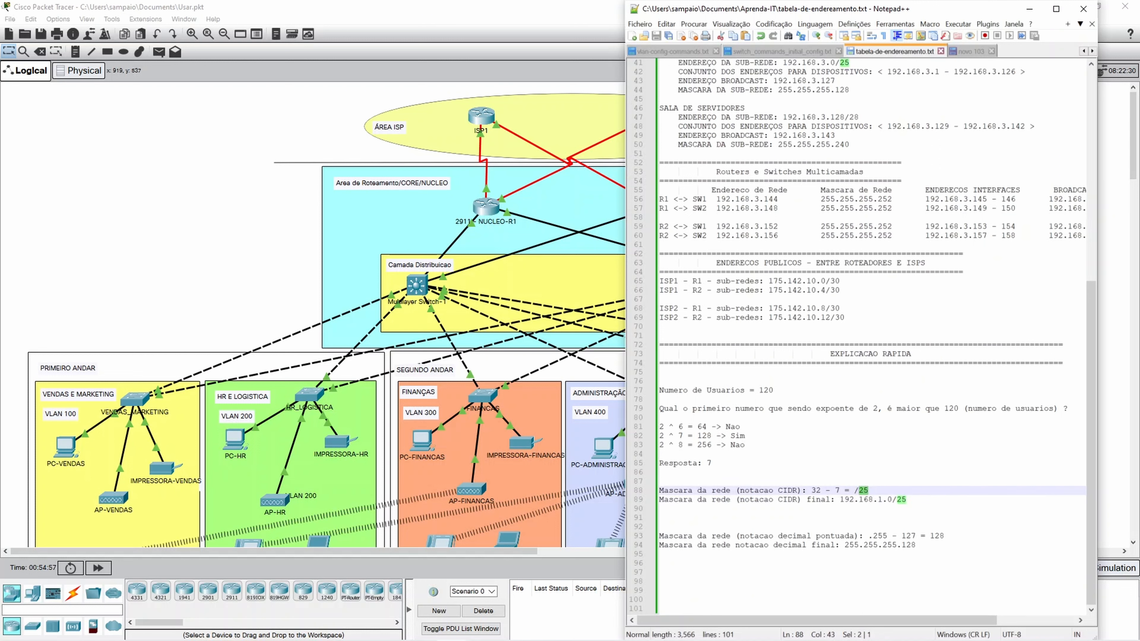
{"action": "left_click", "coordinate": [906, 500]}
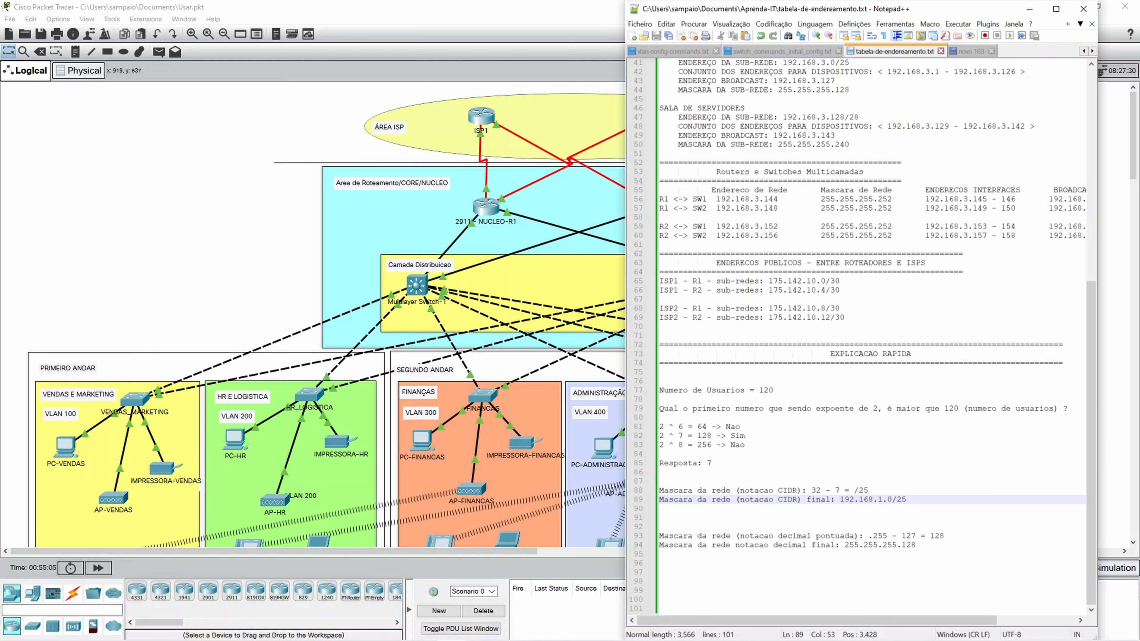
Review the dotted-decimal mask calculation in EXPLICACAO RAPIDA, tracing the subtraction from .255 back to the chosen power of 2.
{"action": "left_click", "coordinate": [784, 545]}
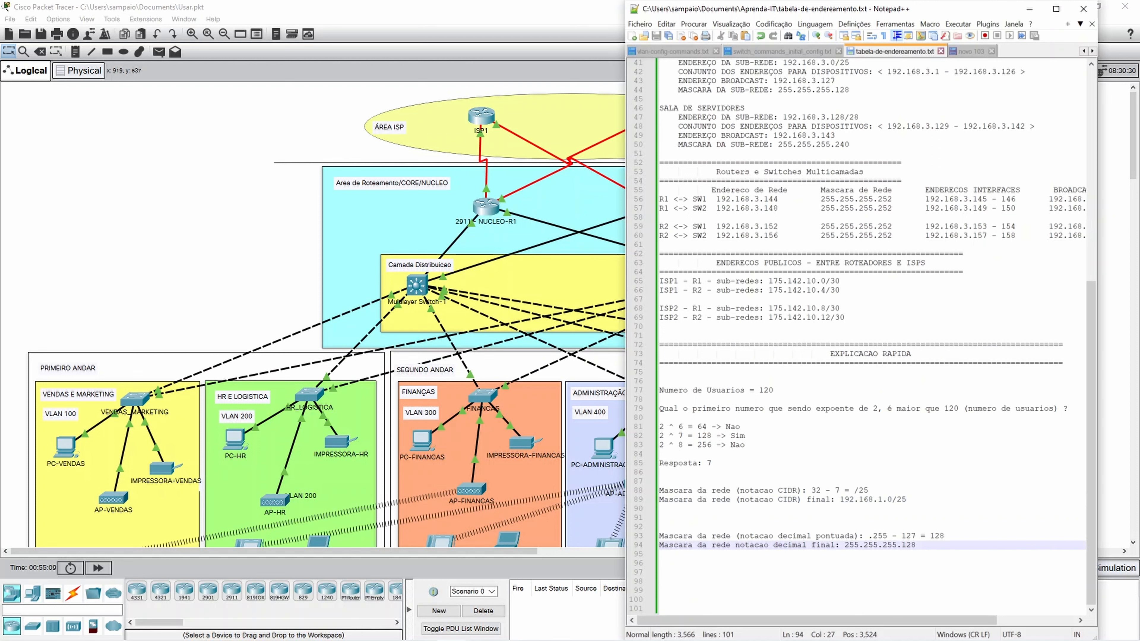
{"action": "double_click", "coordinate": [709, 463]}
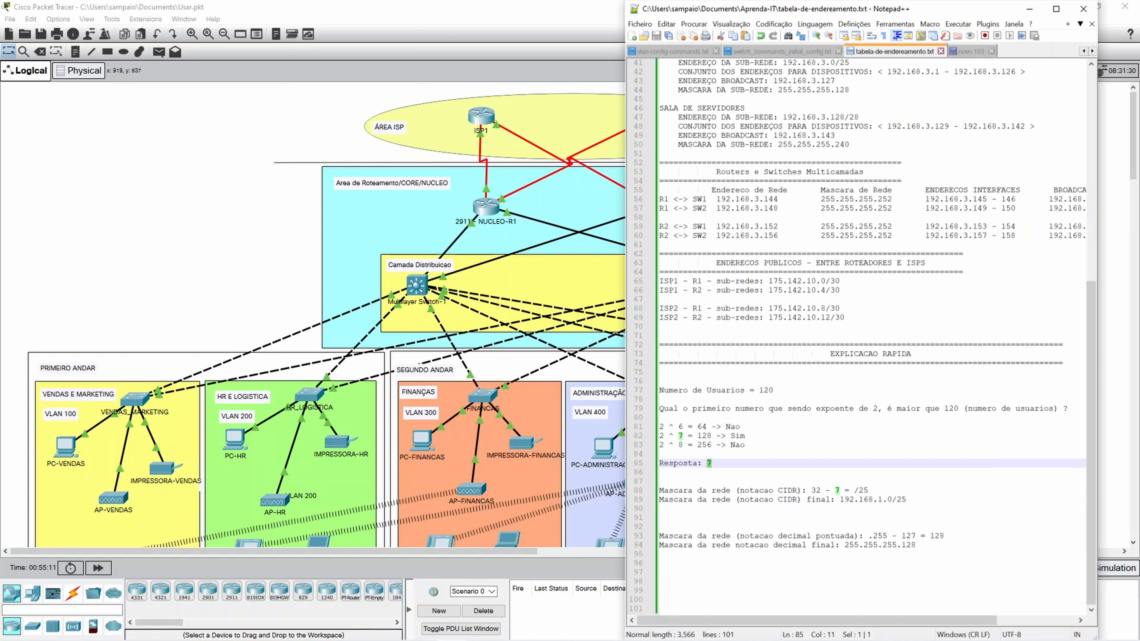
{"action": "double_click", "coordinate": [704, 436]}
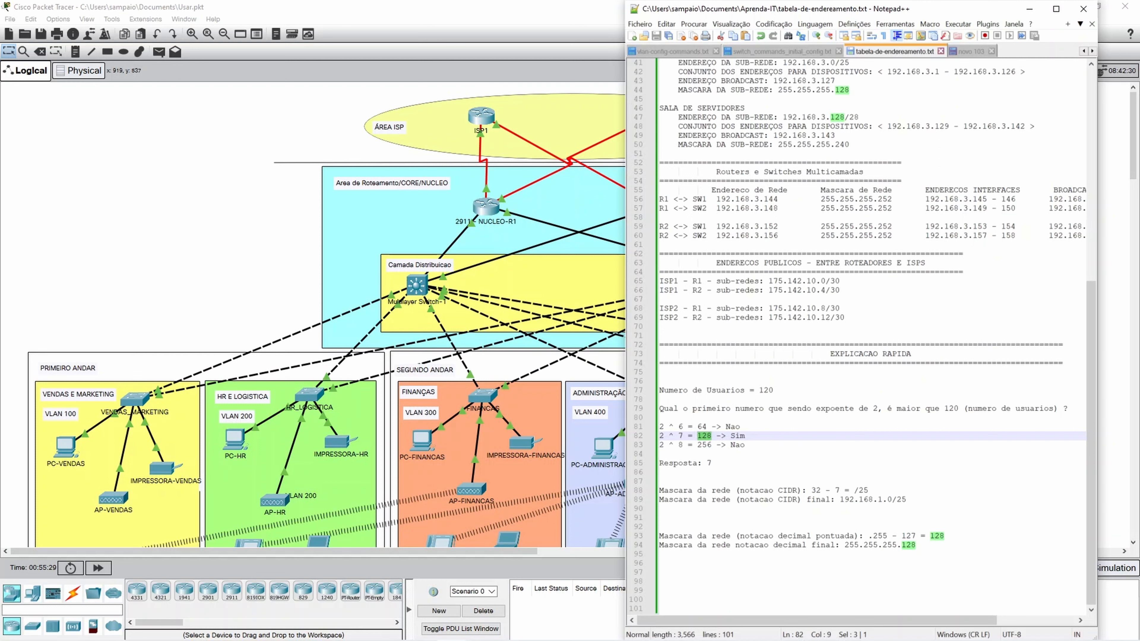
{"action": "left_click", "coordinate": [904, 536]}
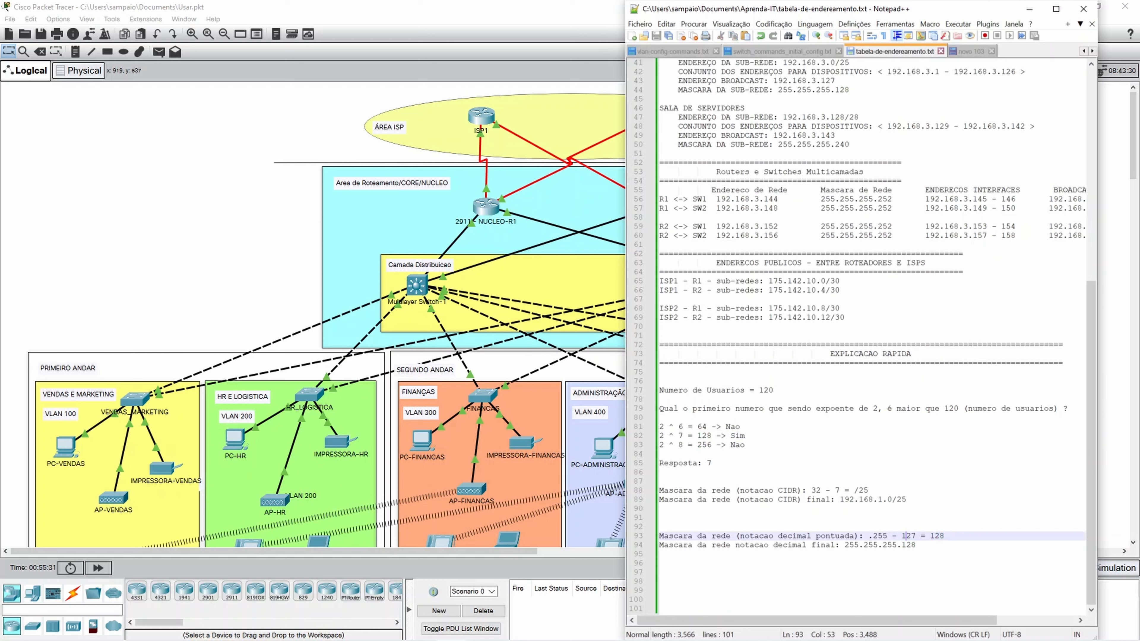
{"action": "double_click", "coordinate": [879, 536]}
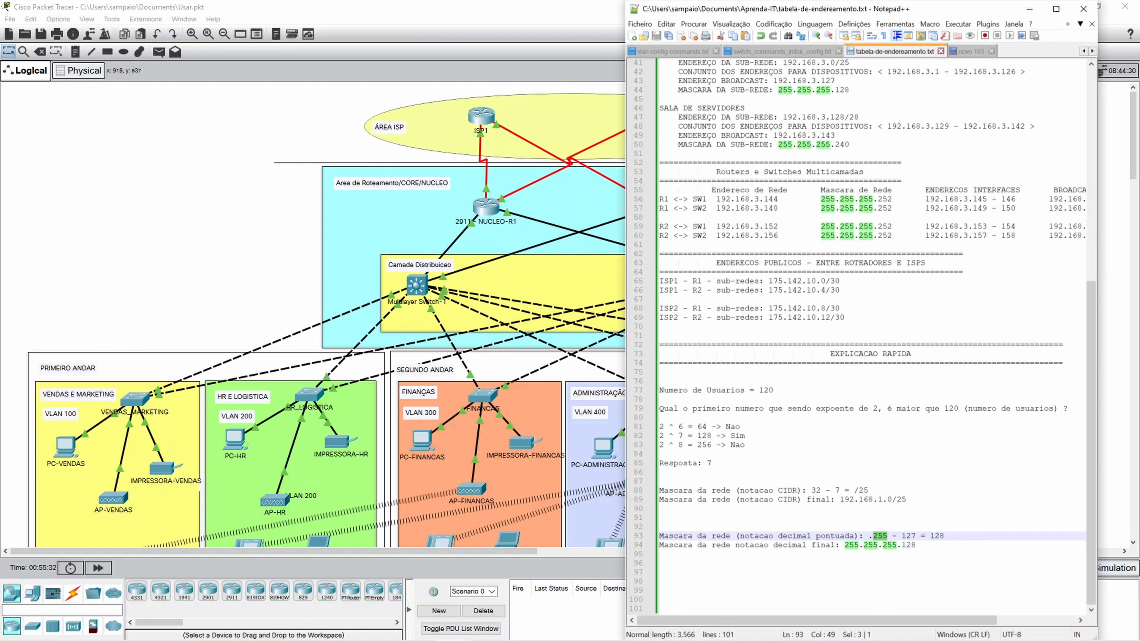
{"action": "left_click", "coordinate": [916, 536]}
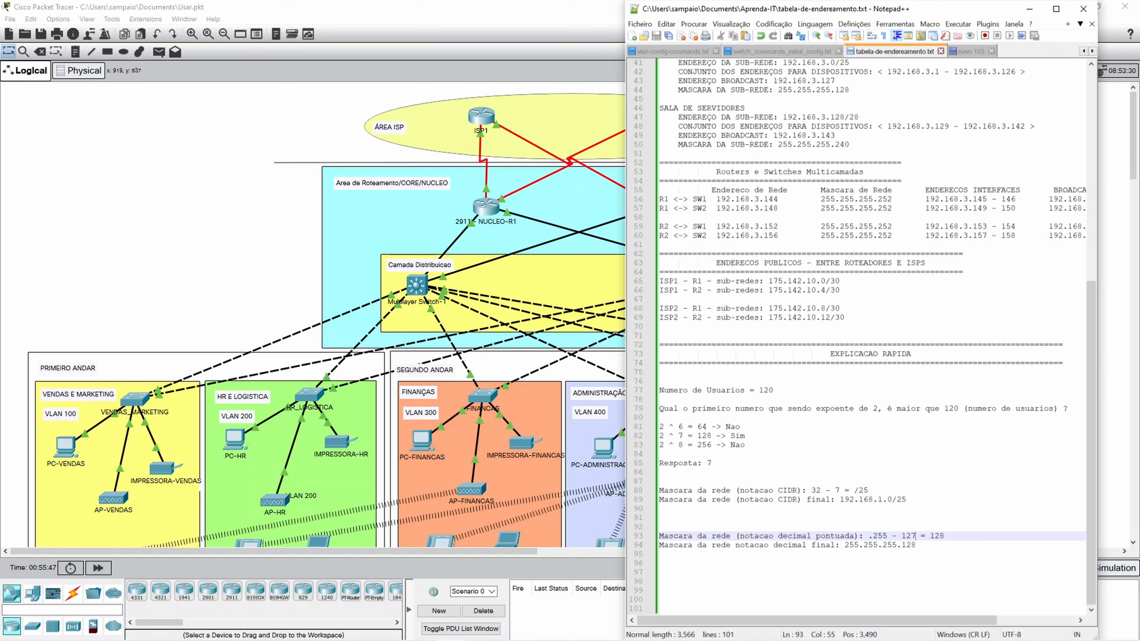
{"action": "left_click", "coordinate": [815, 491]}
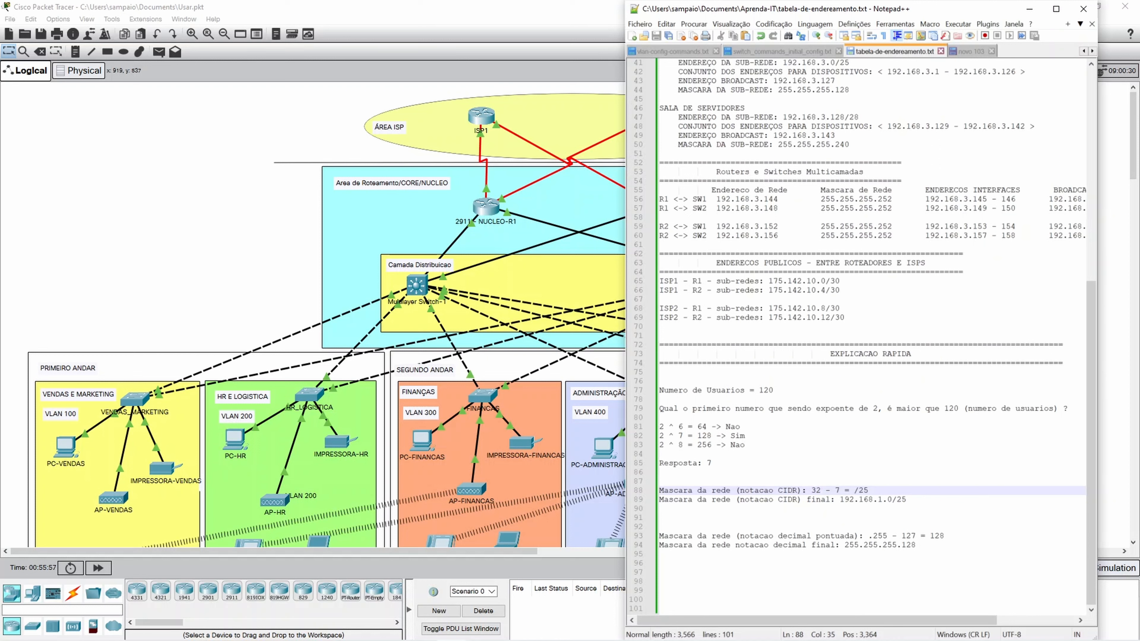
{"action": "left_click", "coordinate": [883, 536]}
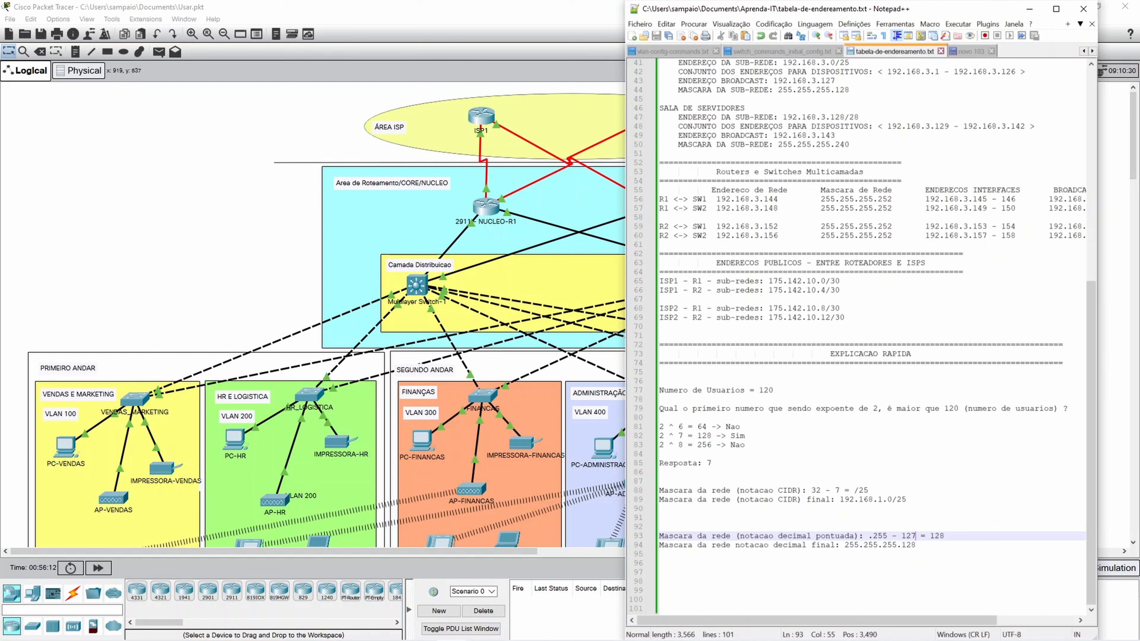
Follow how the 2 ^ 7 result leads through the subtraction into the last octet of the final decimal mask.
{"action": "left_click", "coordinate": [707, 436]}
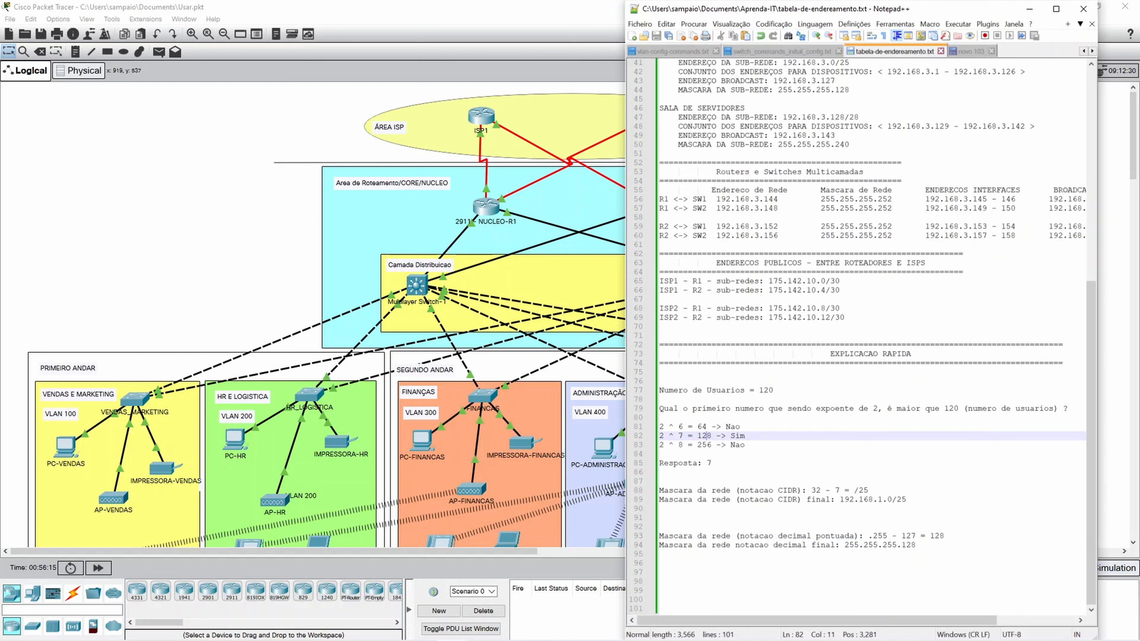
{"action": "left_click", "coordinate": [911, 536]}
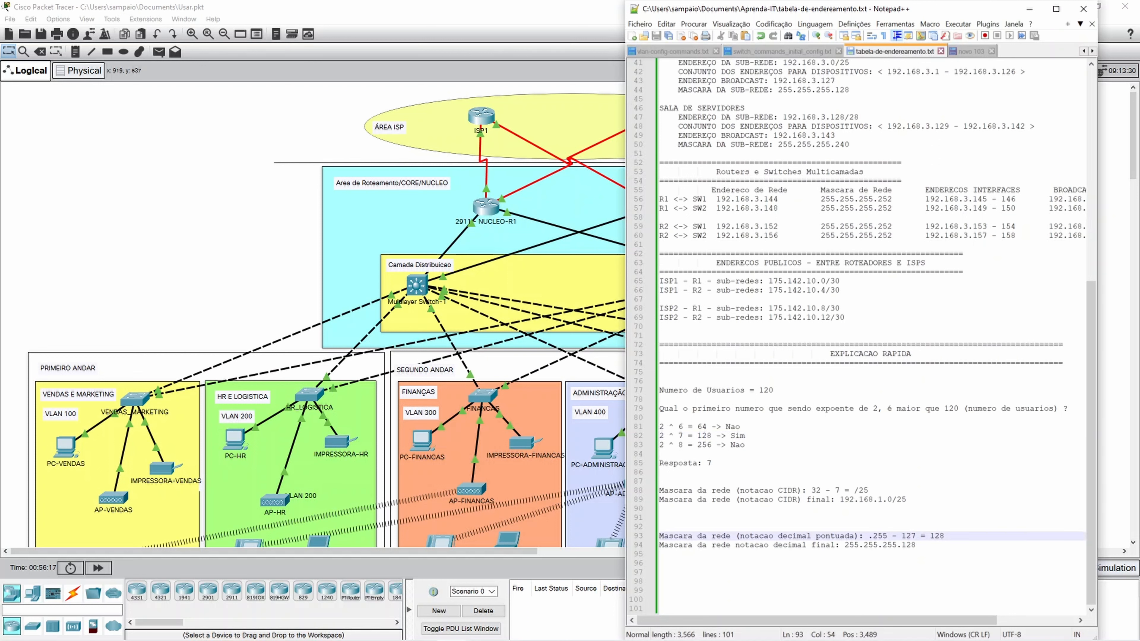
{"action": "left_click", "coordinate": [660, 527]}
{"action": "left_click", "coordinate": [901, 535]}
{"action": "double_click", "coordinate": [937, 536]}
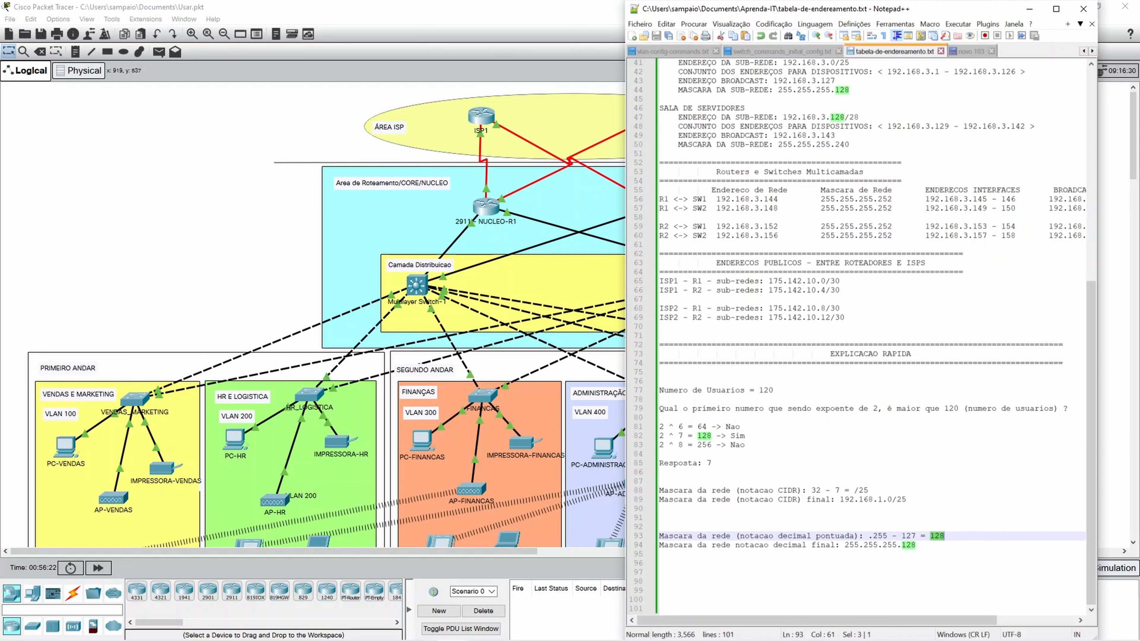
{"action": "left_click", "coordinate": [916, 545]}
{"action": "left_click_drag", "start_coordinate": [915, 545], "coordinate": [901, 545]}
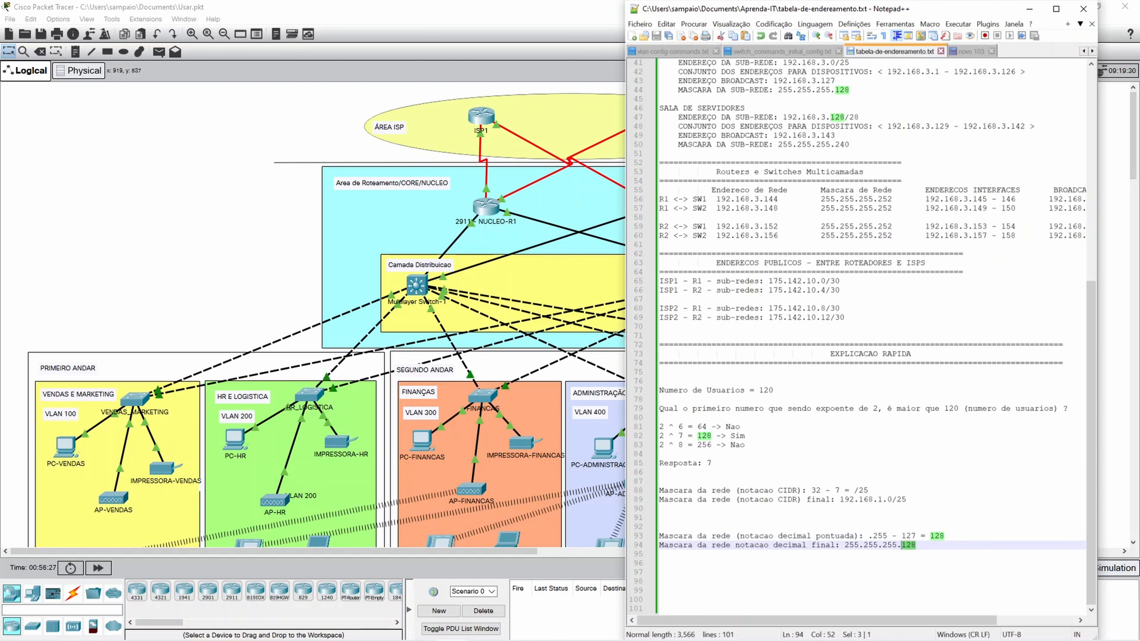
{"action": "left_click", "coordinate": [920, 536]}
{"action": "left_click", "coordinate": [917, 545]}
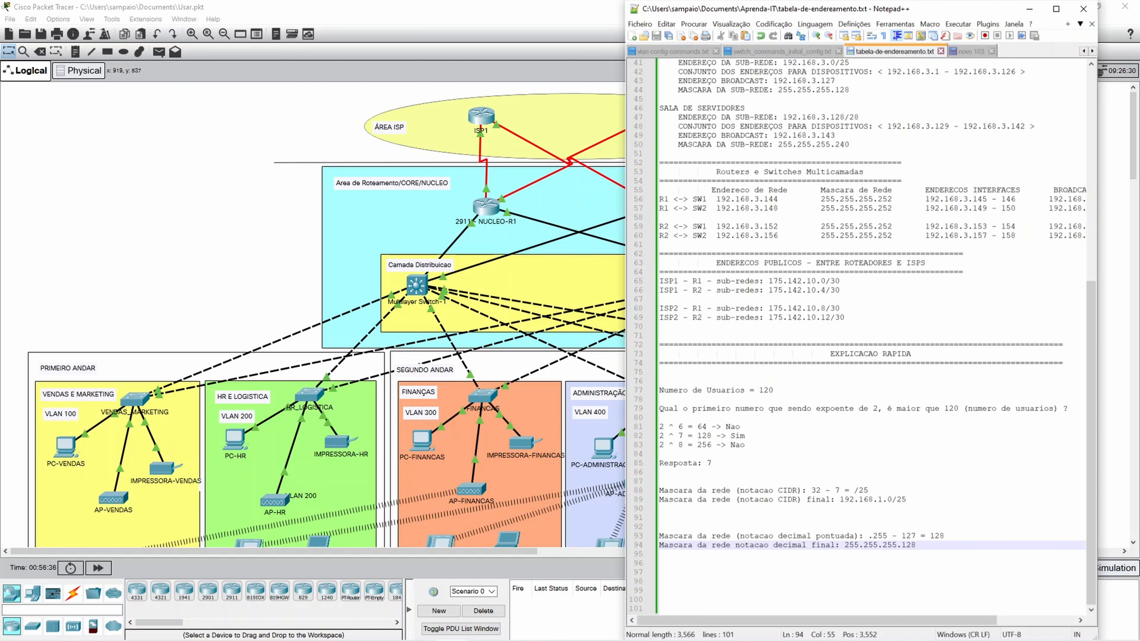
Compare how the exponent and the result of 2 ^ 7 are used in the CIDR and dotted-decimal mask calculations.
{"action": "left_click", "coordinate": [682, 436]}
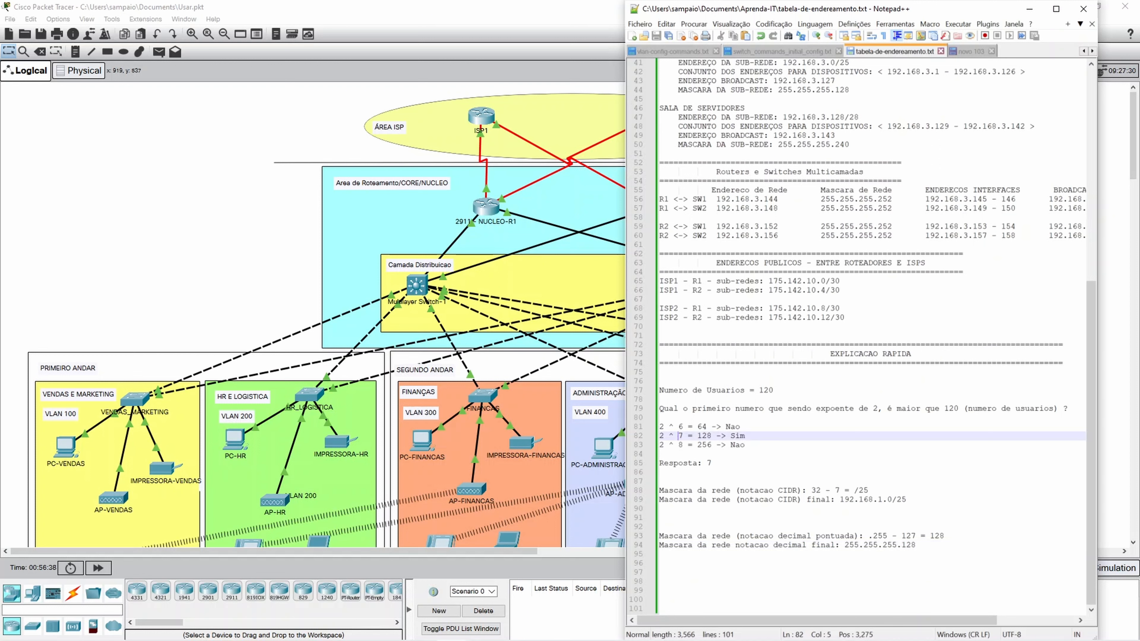
{"action": "left_click", "coordinate": [711, 436]}
{"action": "left_click_drag", "start_coordinate": [697, 436], "coordinate": [717, 436]}
{"action": "left_click", "coordinate": [910, 545]}
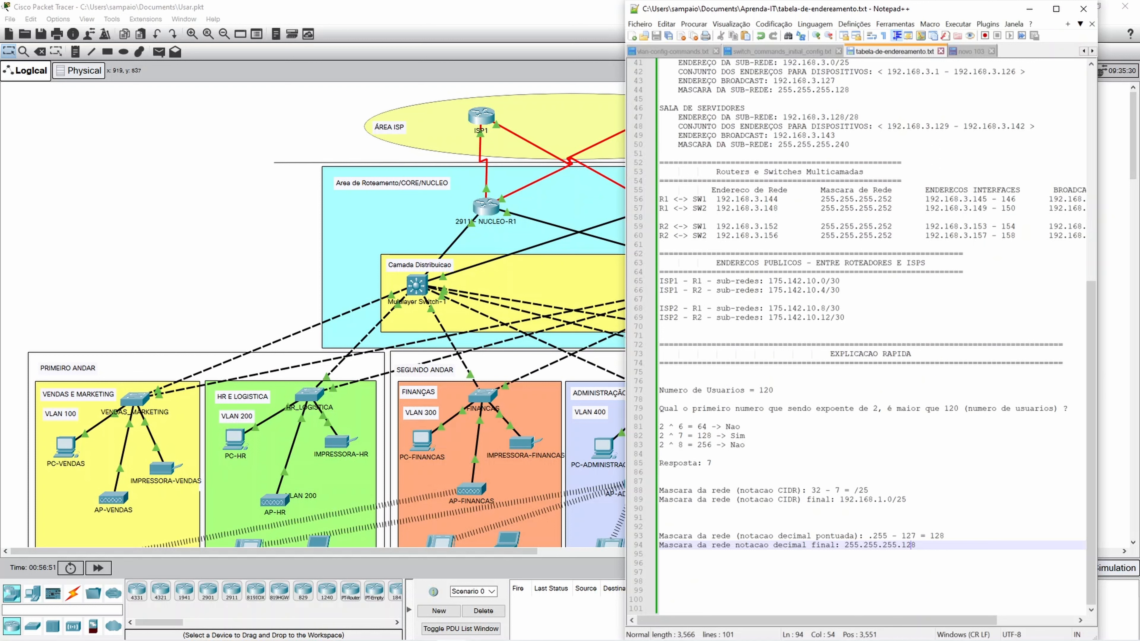
{"action": "left_click_drag", "start_coordinate": [888, 536], "coordinate": [869, 536]}
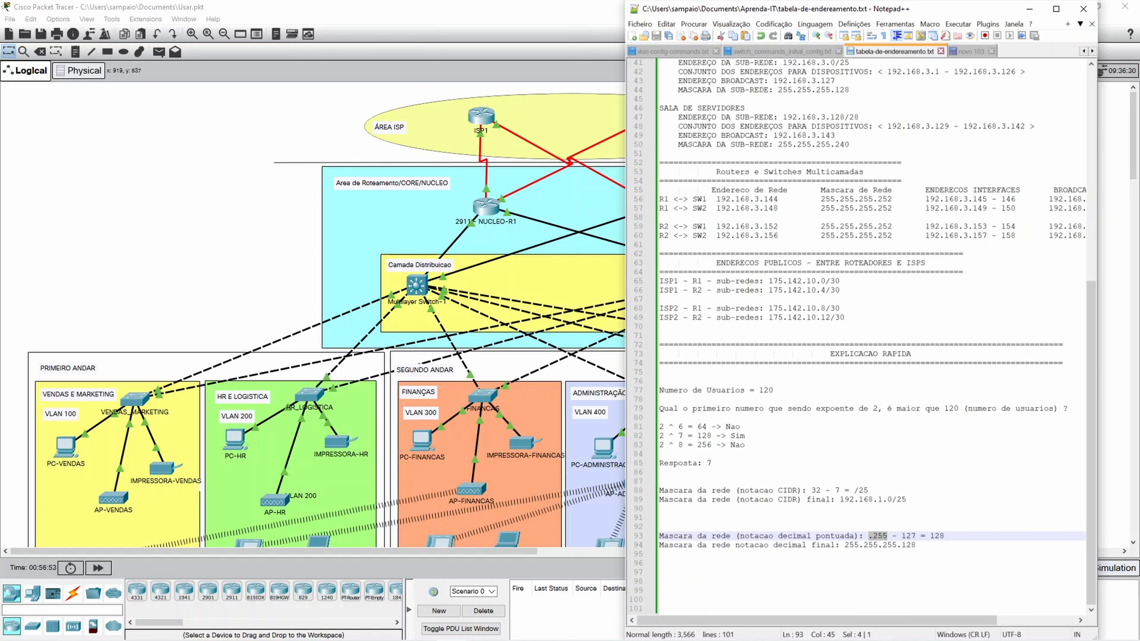
{"action": "left_click", "coordinate": [821, 491]}
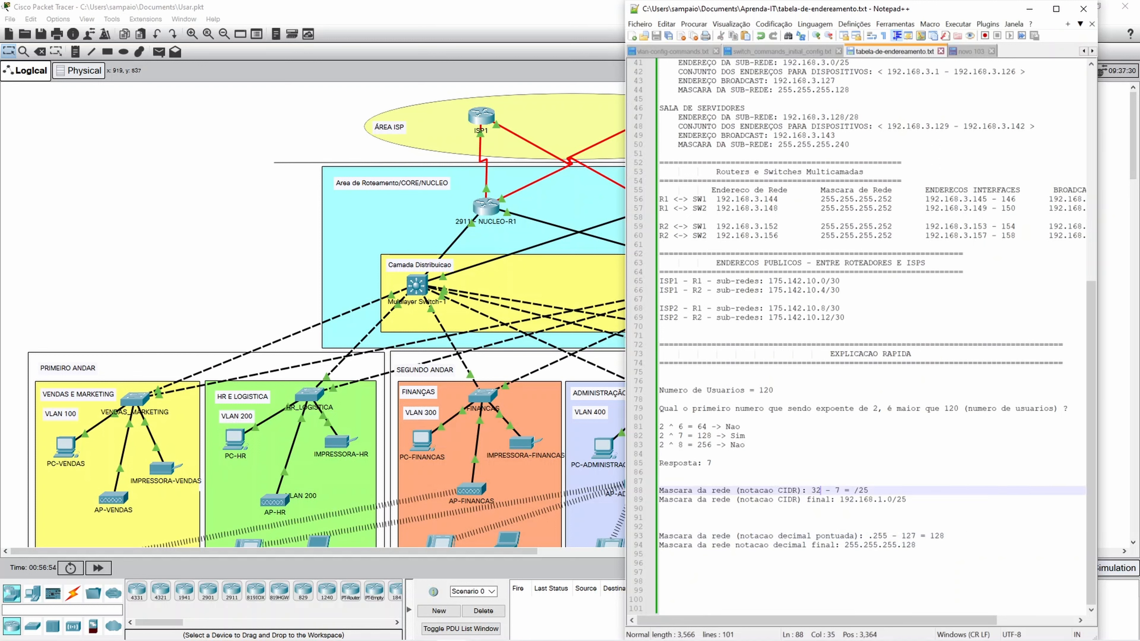
{"action": "left_click_drag", "start_coordinate": [746, 436], "coordinate": [664, 436]}
{"action": "left_click", "coordinate": [700, 472]}
{"action": "left_click", "coordinate": [683, 436]}
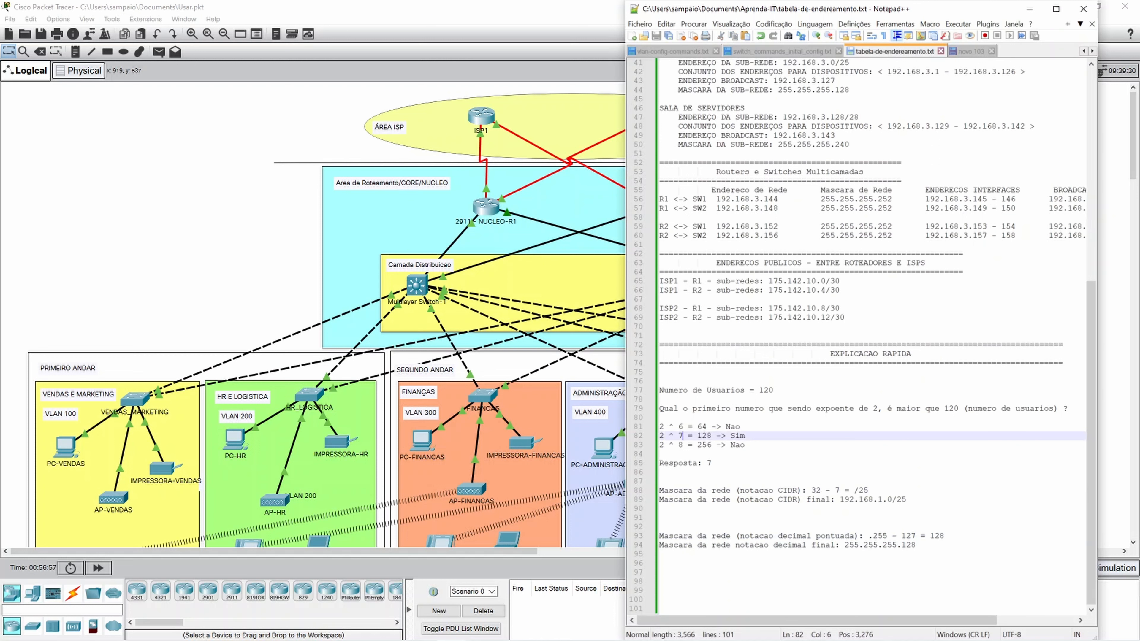
{"action": "left_click", "coordinate": [820, 489]}
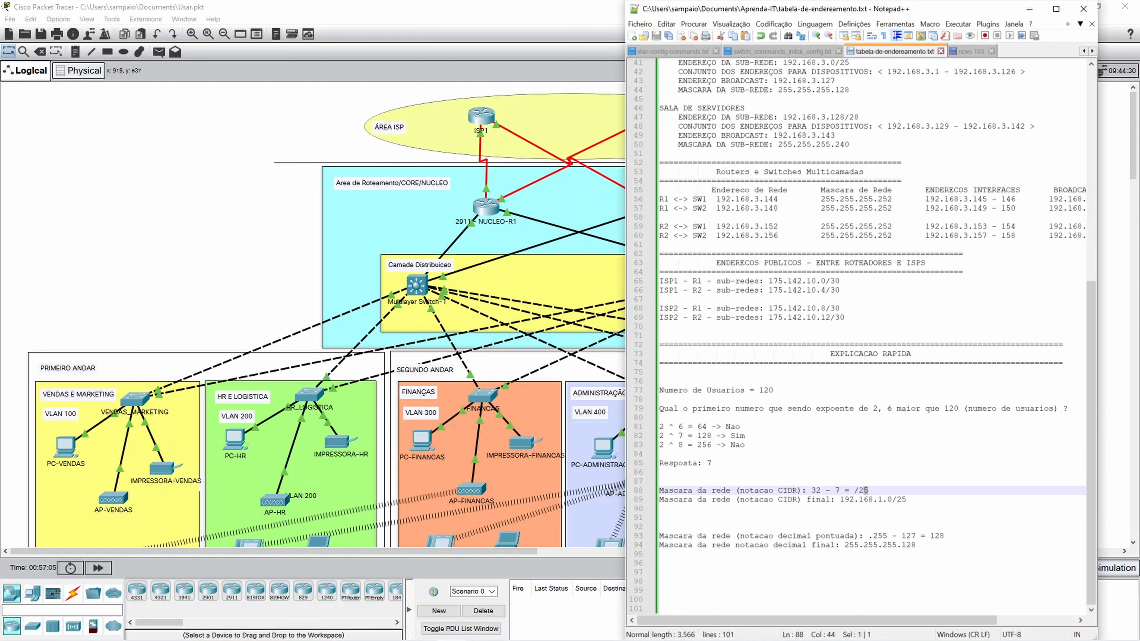
{"action": "left_click", "coordinate": [700, 435]}
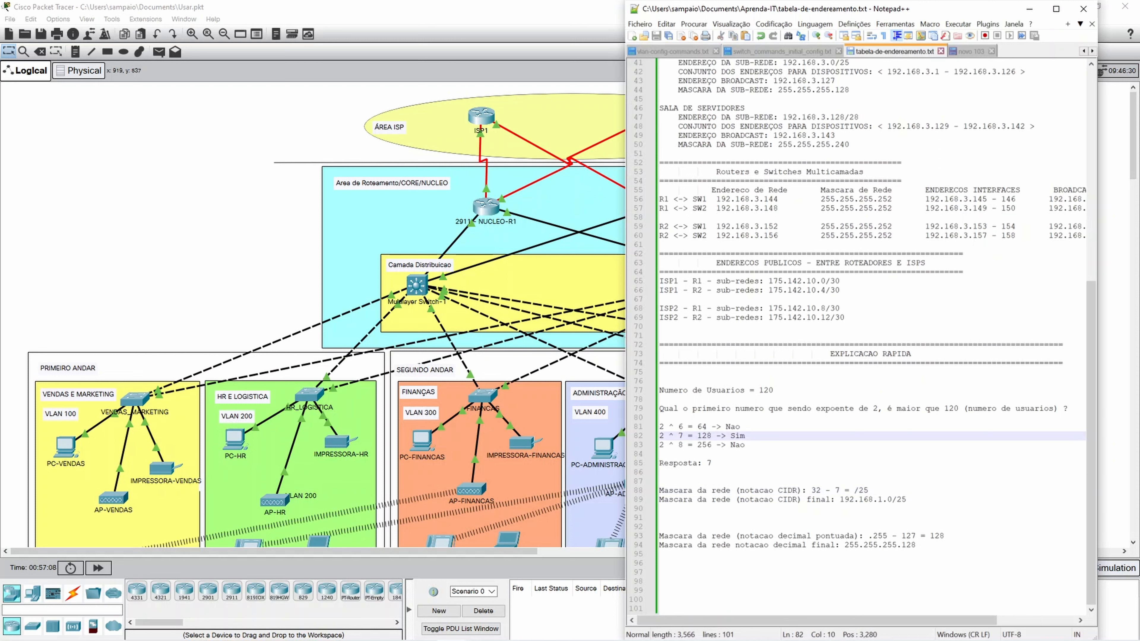
{"action": "left_click", "coordinate": [897, 536]}
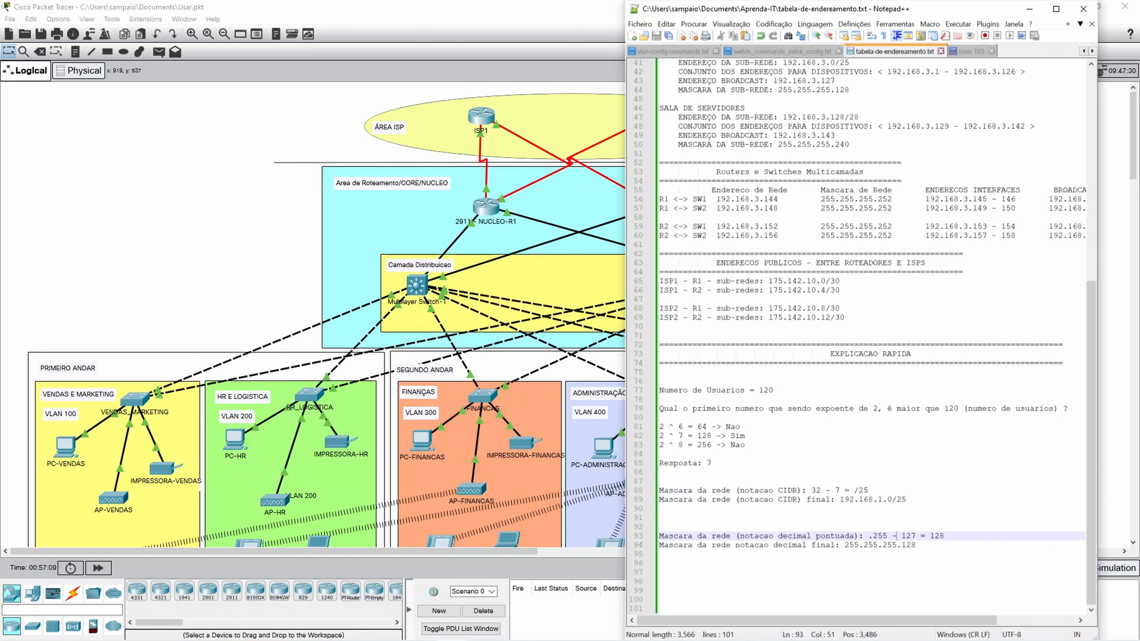
{"action": "left_click", "coordinate": [940, 536]}
{"action": "left_click", "coordinate": [849, 545]}
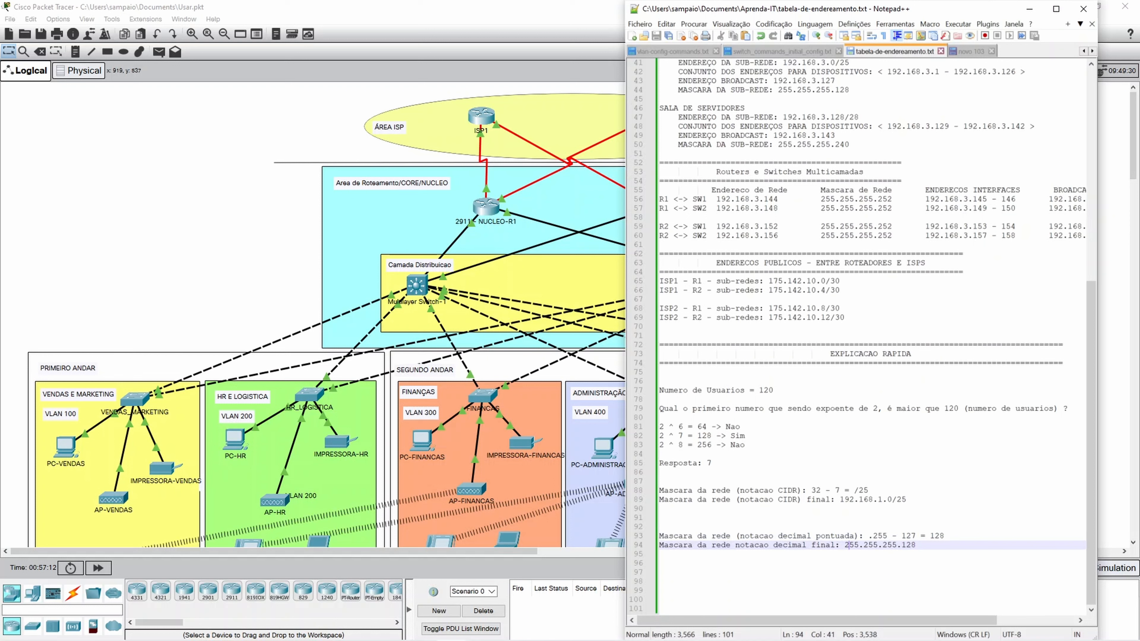
Write /25 and 255.255.255.128 on two consecutive lines below the final decimal mask line.
{"action": "key", "text": "Return"}
{"action": "key", "text": "Return"}
{"action": "key", "text": "Return"}
{"action": "key", "text": "Up"}
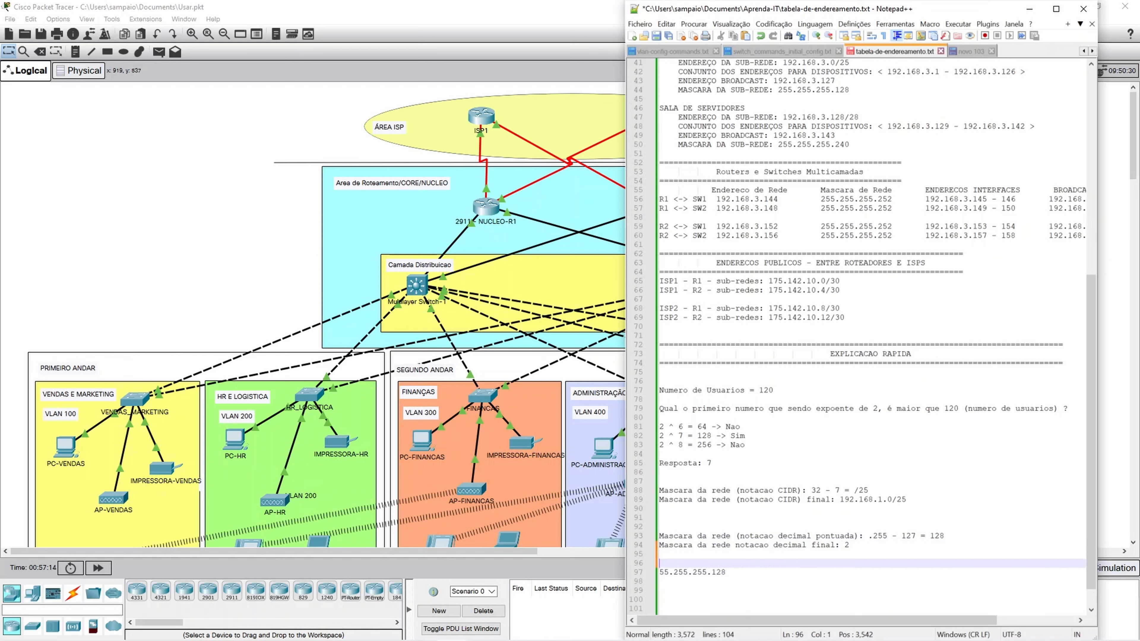
{"action": "type", "text": "/25"}
{"action": "key", "text": "Down"}
{"action": "key", "text": "Home"}
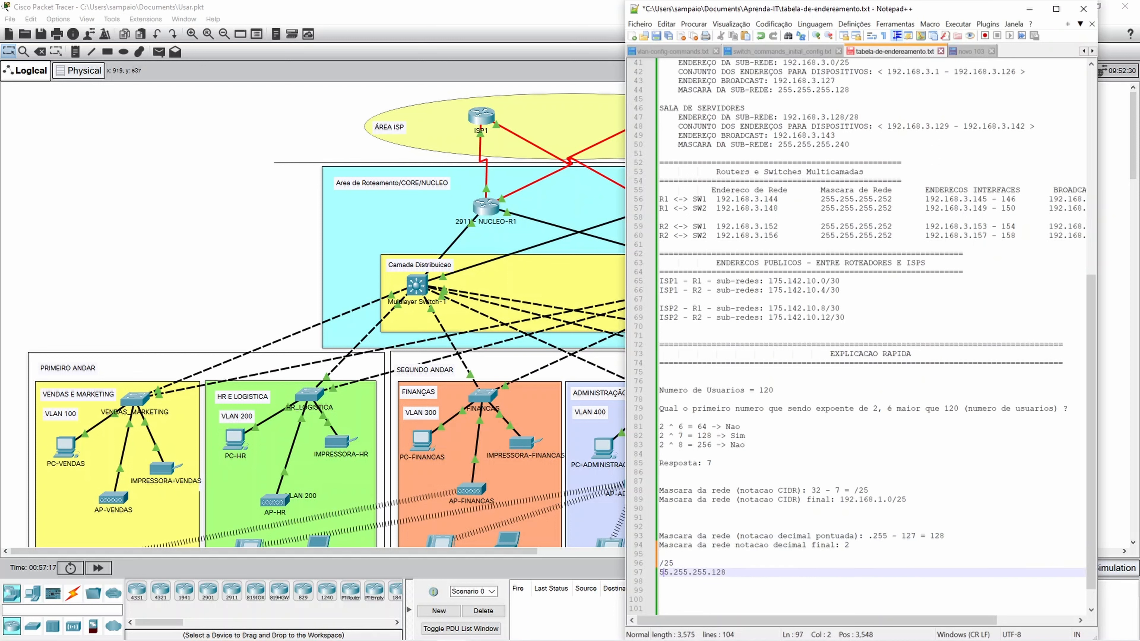
{"action": "type", "text": "2"}
{"action": "key", "text": "End"}
Compare the /25 and 255.255.255.128 notations with each other and with the 2 ^ 7 line of the explanation.
{"action": "left_click", "coordinate": [661, 399]}
{"action": "left_click", "coordinate": [675, 563]}
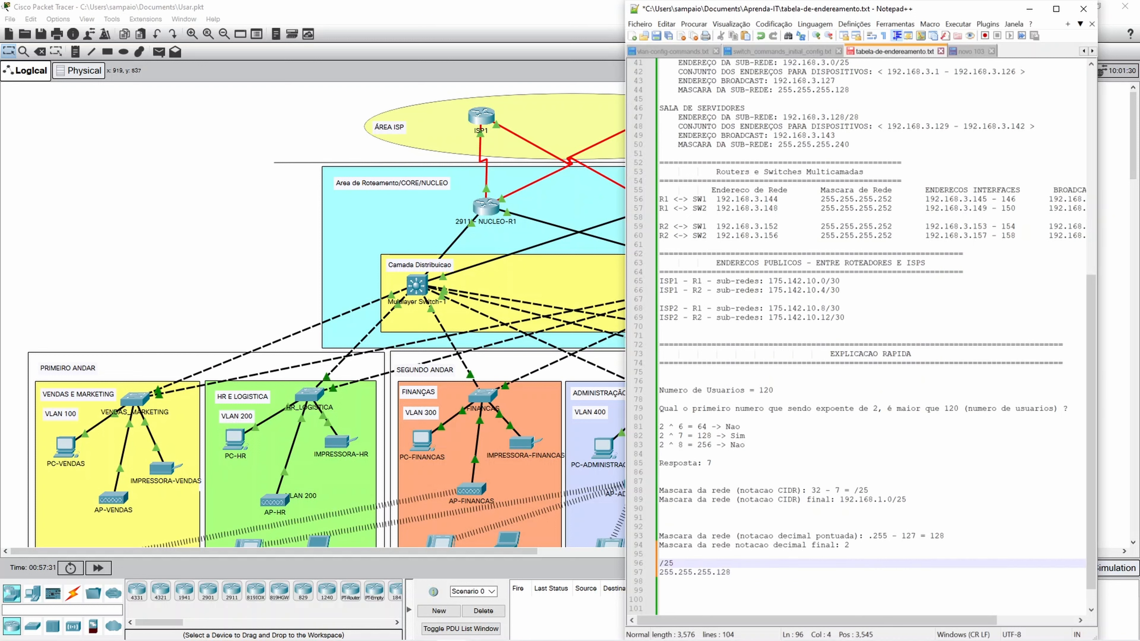
{"action": "left_click_drag", "start_coordinate": [730, 573], "coordinate": [659, 565]}
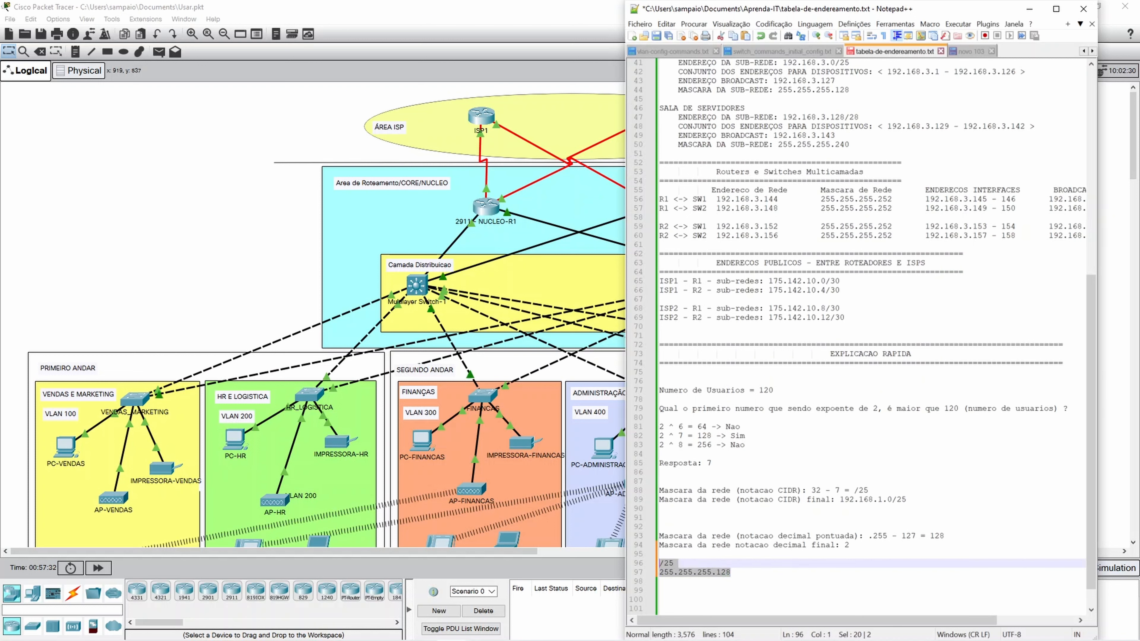
{"action": "left_click", "coordinate": [732, 572]}
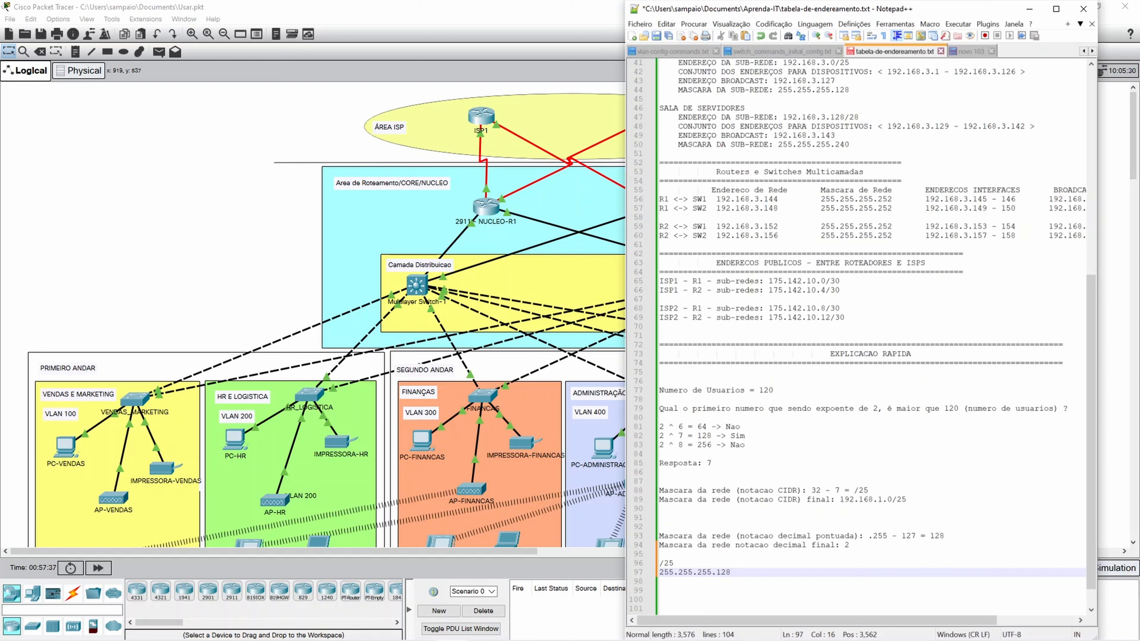
{"action": "left_click", "coordinate": [707, 436]}
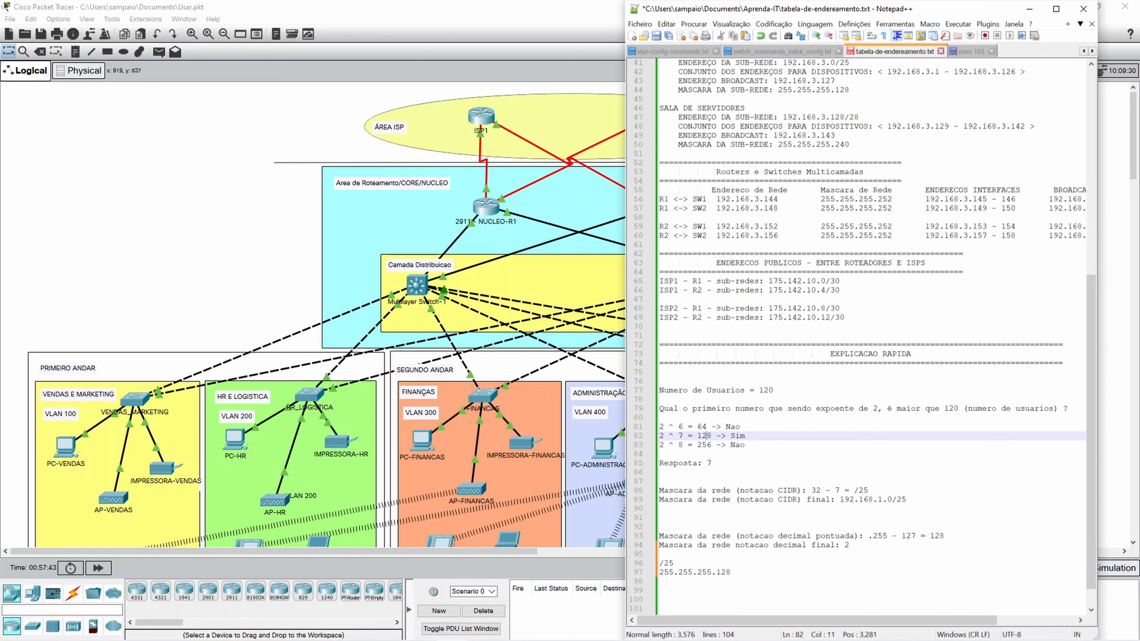
{"action": "key", "text": "Right"}
{"action": "key", "text": "shift+Right"}
{"action": "left_click", "coordinate": [811, 545]}
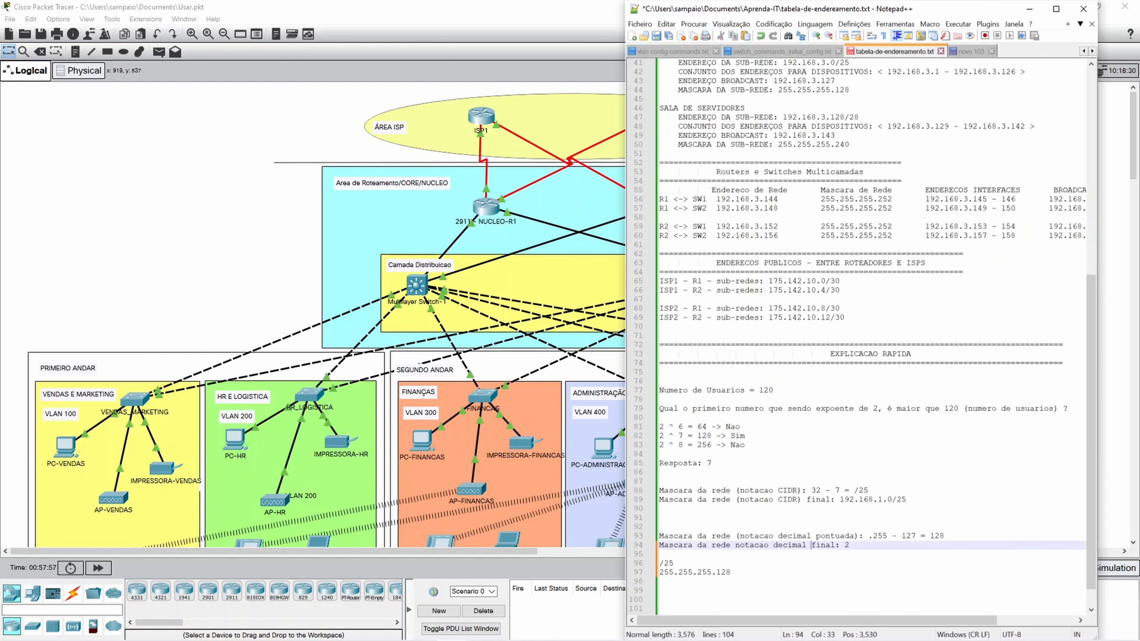
Examine the VENDAS E MARKETING subnet, device range and broadcast addresses, and where the HR E LOGISTICA subnet starts.
{"action": "scroll", "coordinate": [875, 337], "scroll_direction": "up", "scroll_amount": 13}
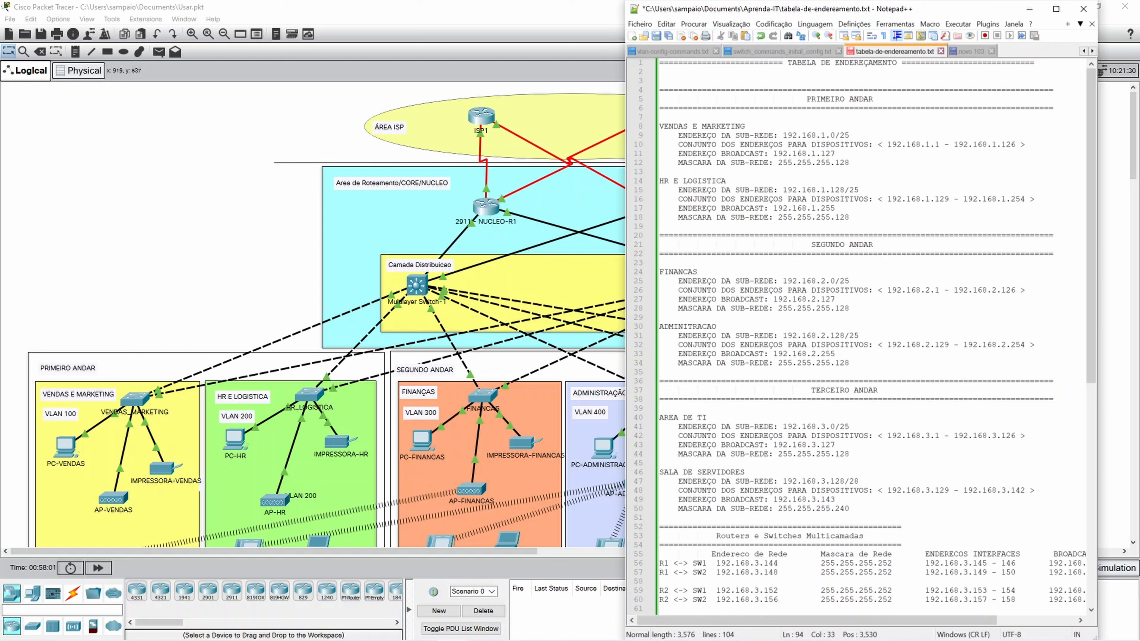
{"action": "left_click", "coordinate": [930, 144]}
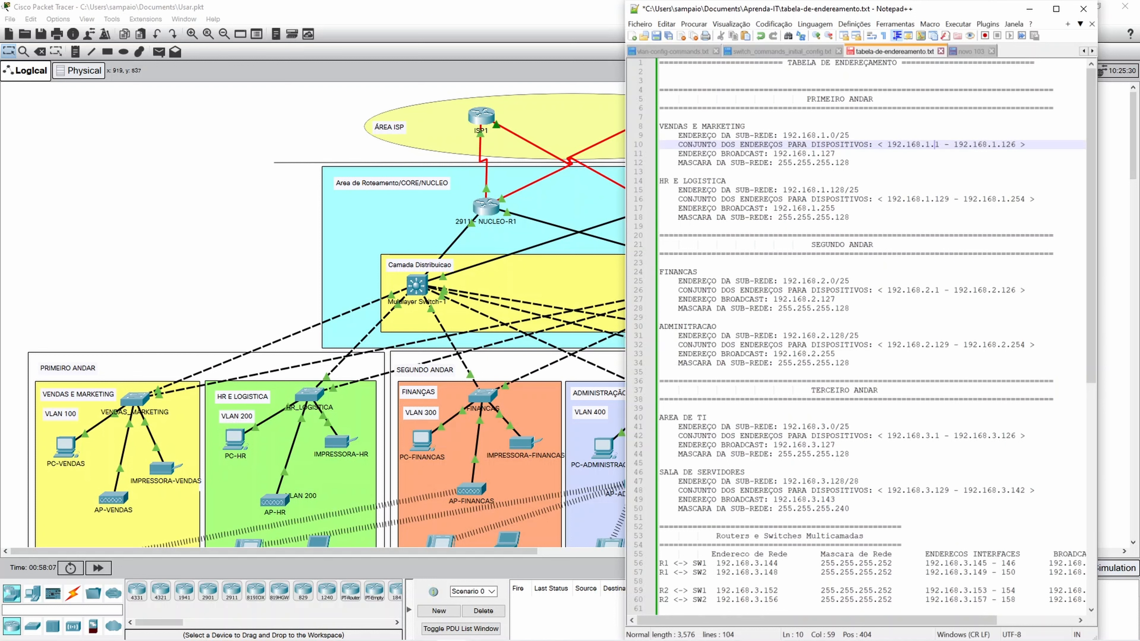
{"action": "left_click", "coordinate": [834, 154]}
{"action": "left_click", "coordinate": [835, 136]}
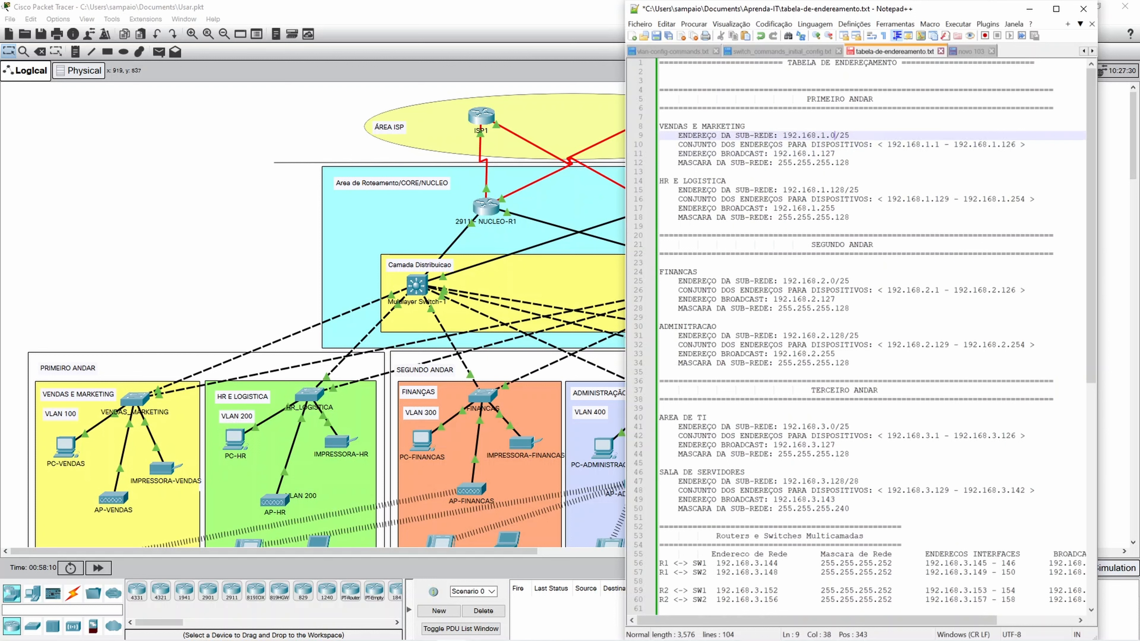
{"action": "left_click", "coordinate": [938, 144]}
{"action": "left_click", "coordinate": [1010, 144]}
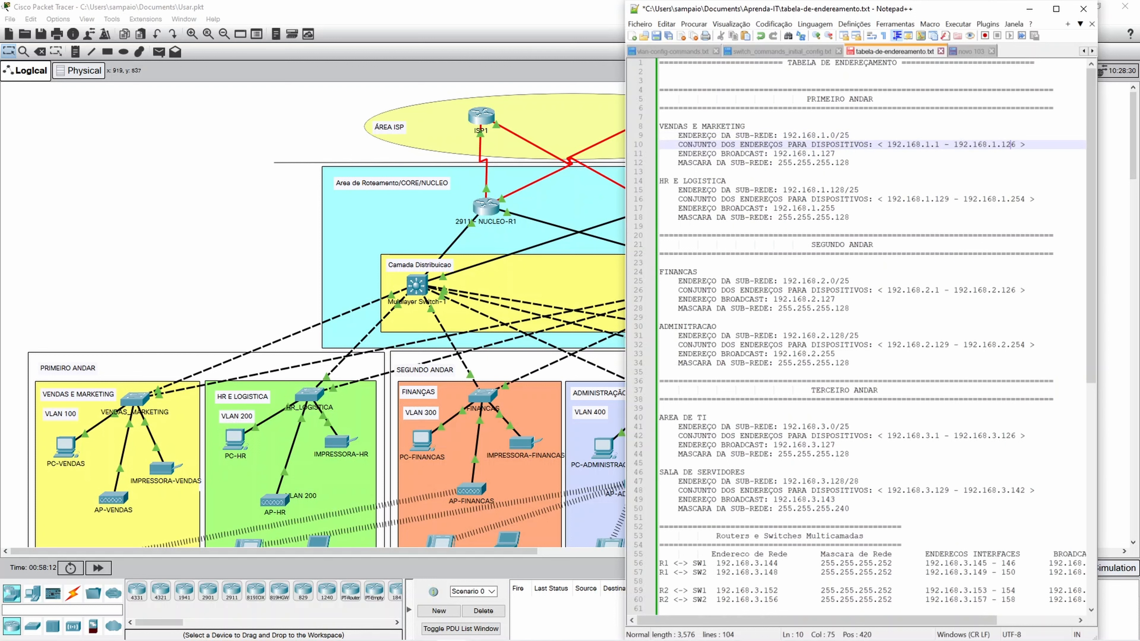
{"action": "left_click", "coordinate": [711, 153]}
{"action": "mouse_move", "coordinate": [835, 153]}
{"action": "left_mouse_down"}
{"action": "mouse_move", "coordinate": [818, 153]}
{"action": "mouse_move", "coordinate": [830, 135]}
{"action": "left_mouse_up"}
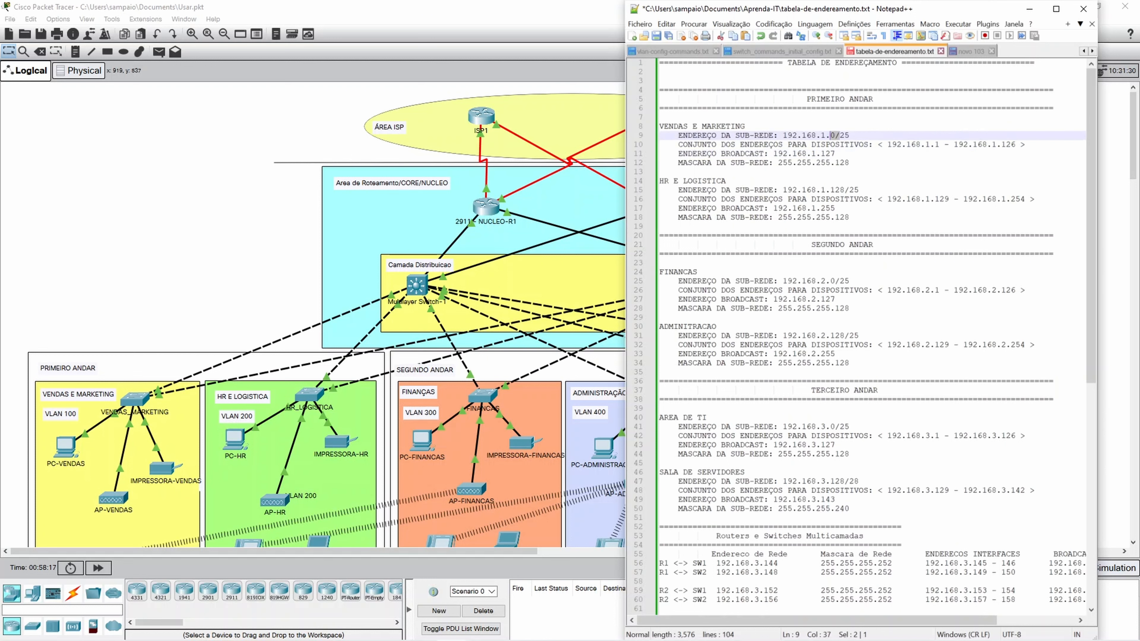
{"action": "left_click", "coordinate": [834, 154]}
{"action": "left_click_drag", "start_coordinate": [830, 190], "coordinate": [849, 190]}
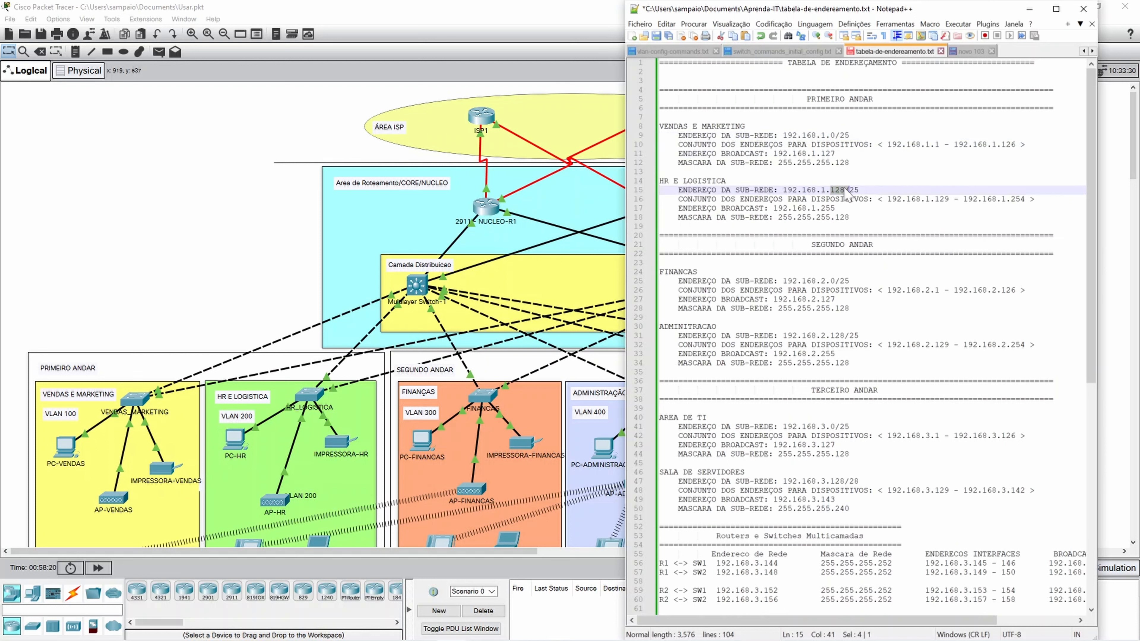
Examine the HR E LOGISTICA subnet address, device range and broadcast address in the addressing table.
{"action": "left_click_drag", "start_coordinate": [726, 181], "coordinate": [668, 189]}
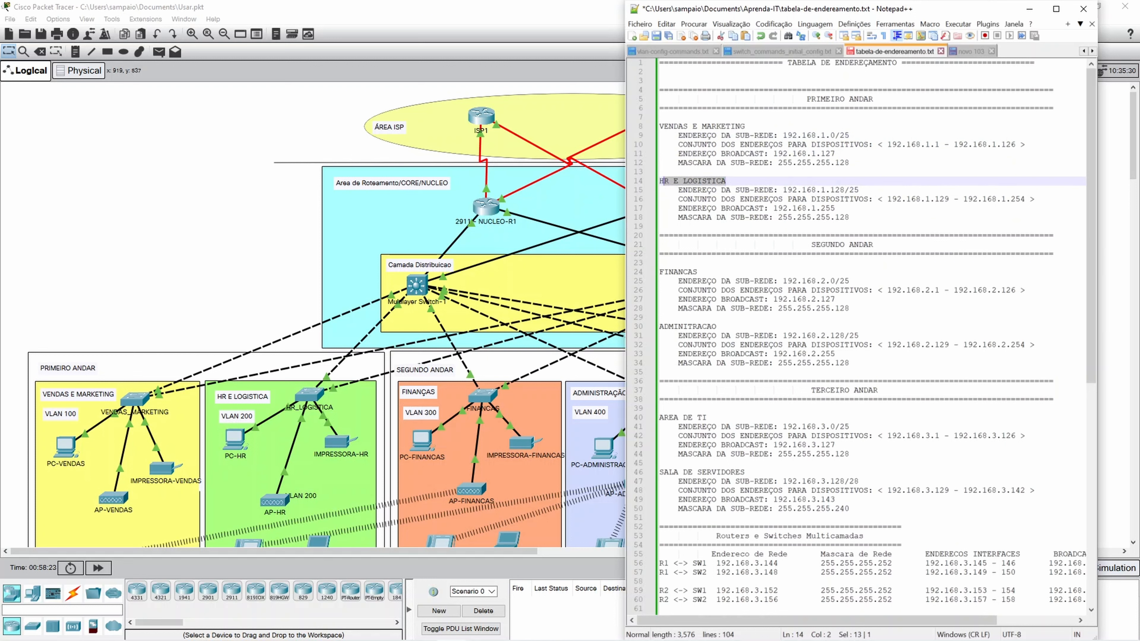
{"action": "left_click_drag", "start_coordinate": [854, 190], "coordinate": [806, 190]}
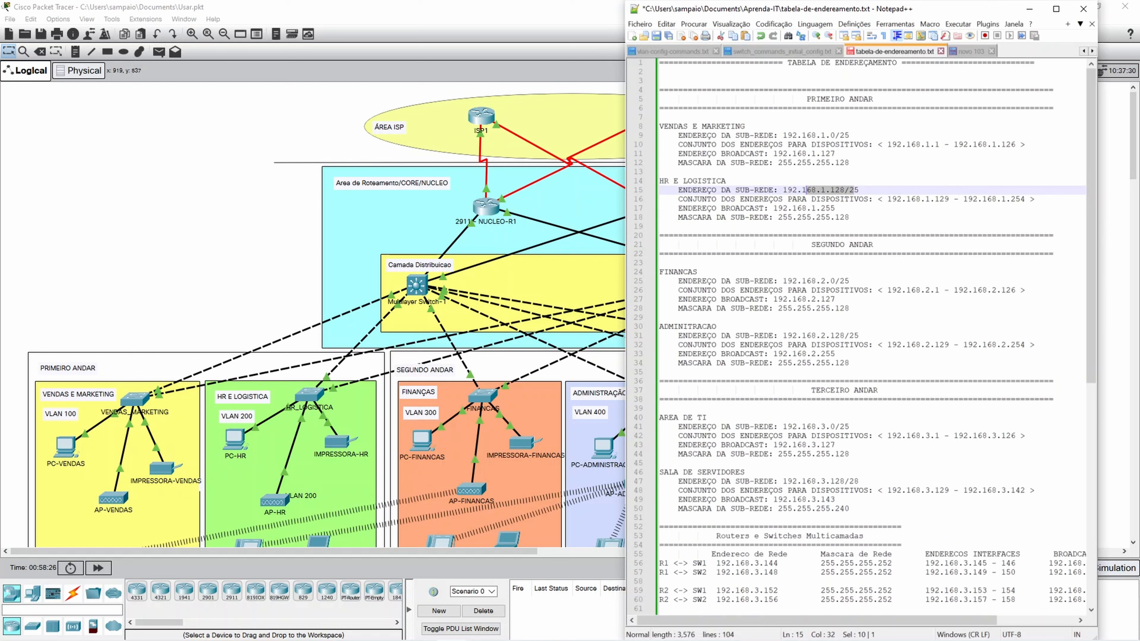
{"action": "left_click", "coordinate": [934, 198]}
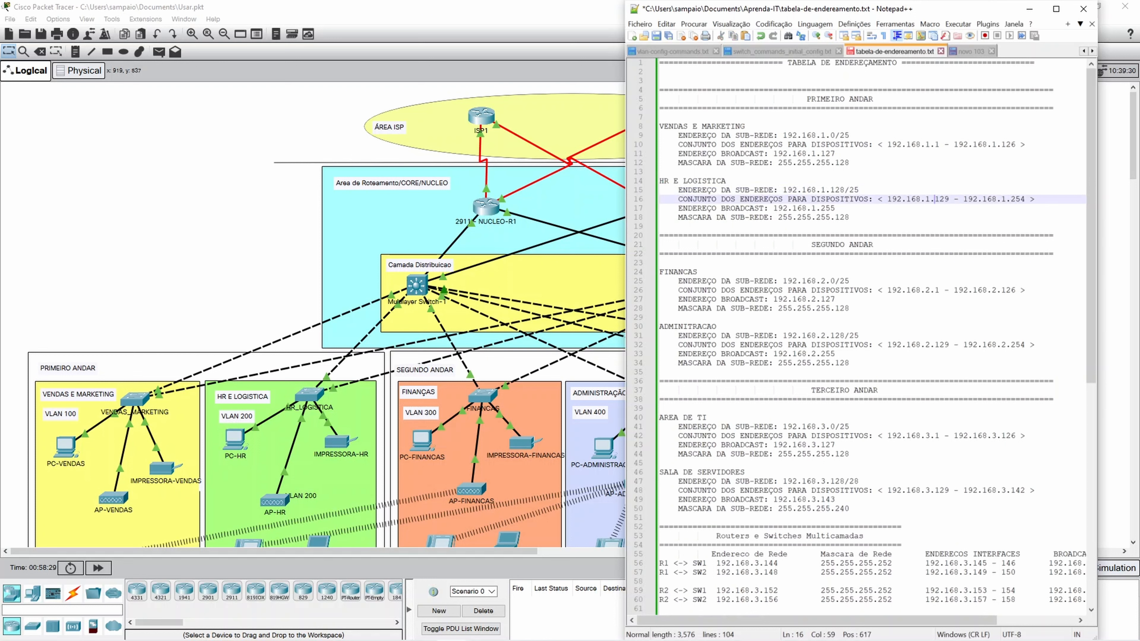
{"action": "left_click_drag", "start_coordinate": [935, 199], "coordinate": [1028, 201]}
{"action": "left_click_drag", "start_coordinate": [774, 209], "coordinate": [835, 209]}
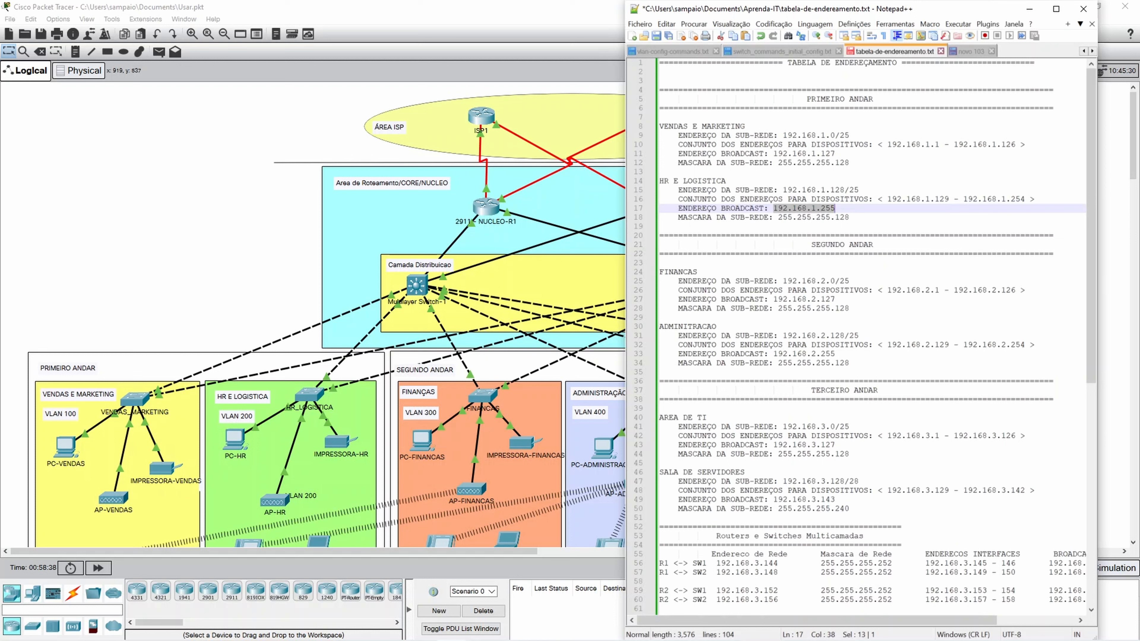
{"action": "left_click_drag", "start_coordinate": [849, 191], "coordinate": [830, 190]}
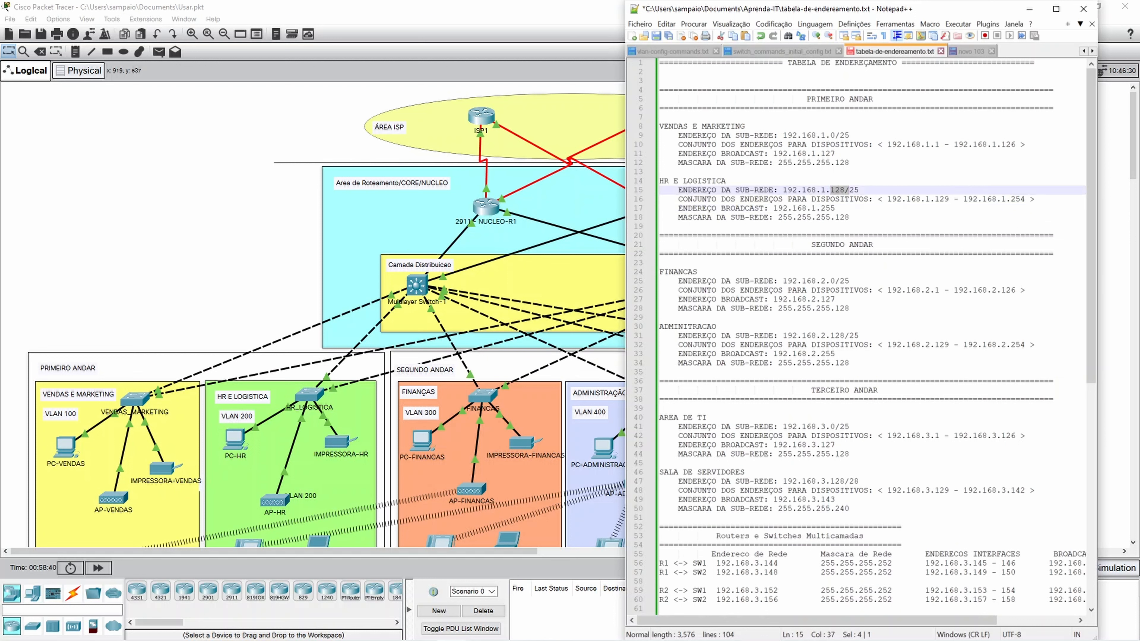
{"action": "left_click", "coordinate": [835, 209]}
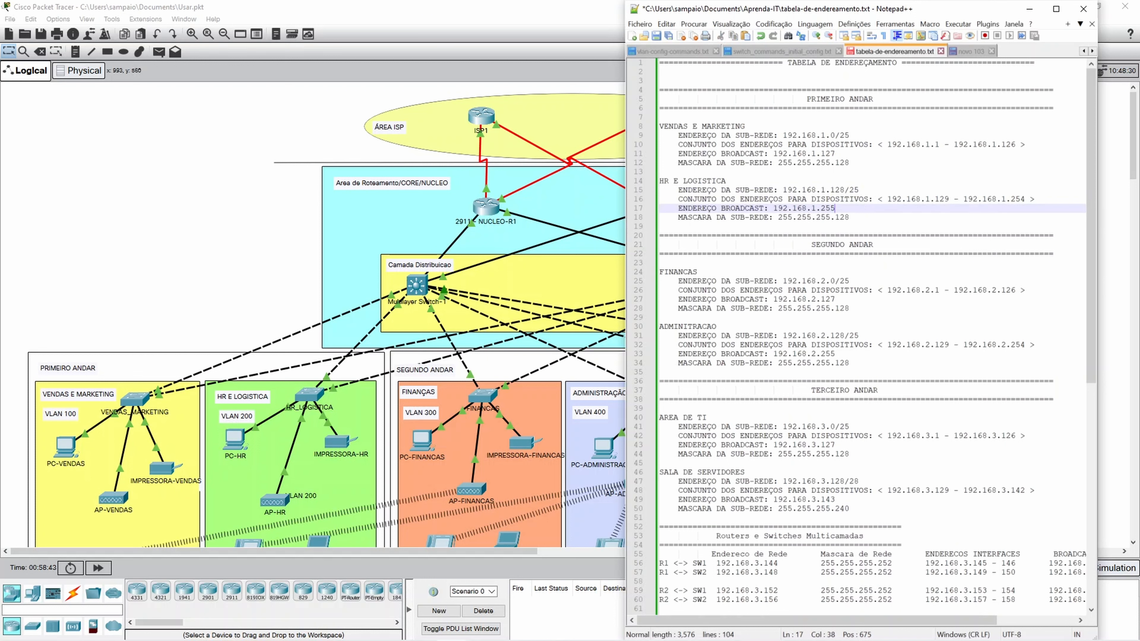
Compare the third octet of the HR E LOGISTICA and FINANCAS subnets, and examine the FINANCAS device range and broadcast address.
{"action": "left_click", "coordinate": [826, 282]}
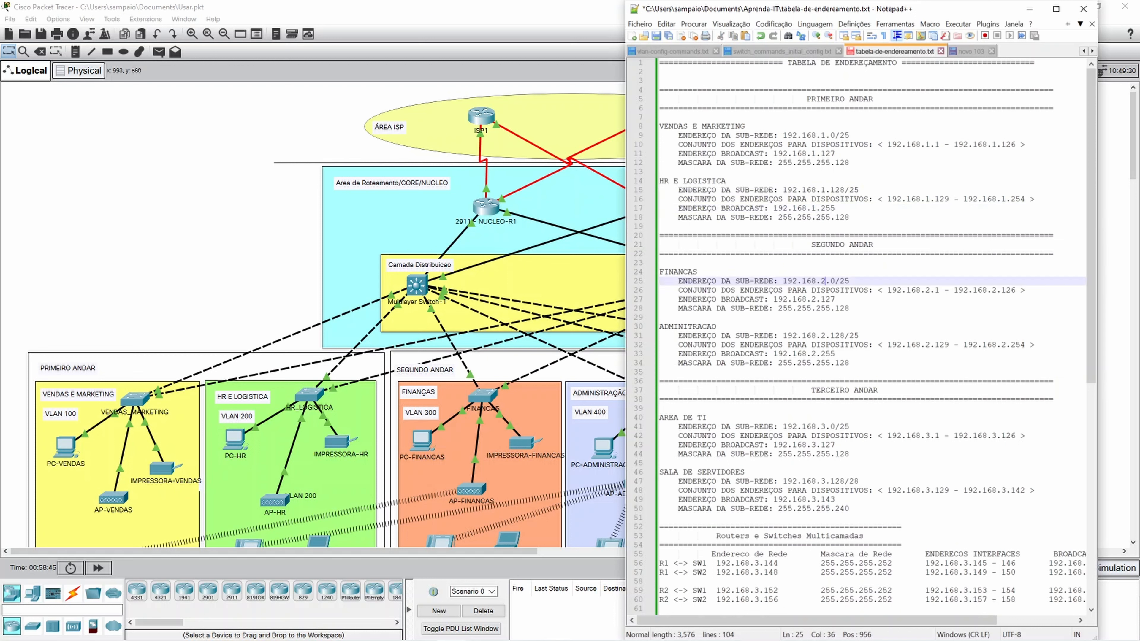
{"action": "left_click_drag", "start_coordinate": [820, 190], "coordinate": [826, 190]}
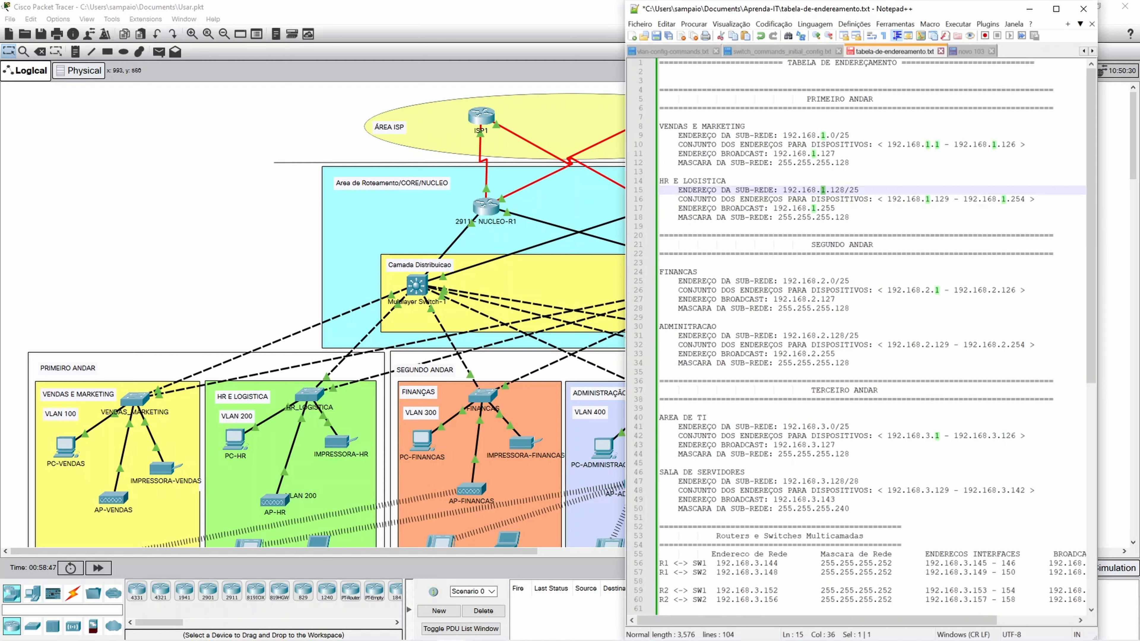
{"action": "double_click", "coordinate": [827, 209]}
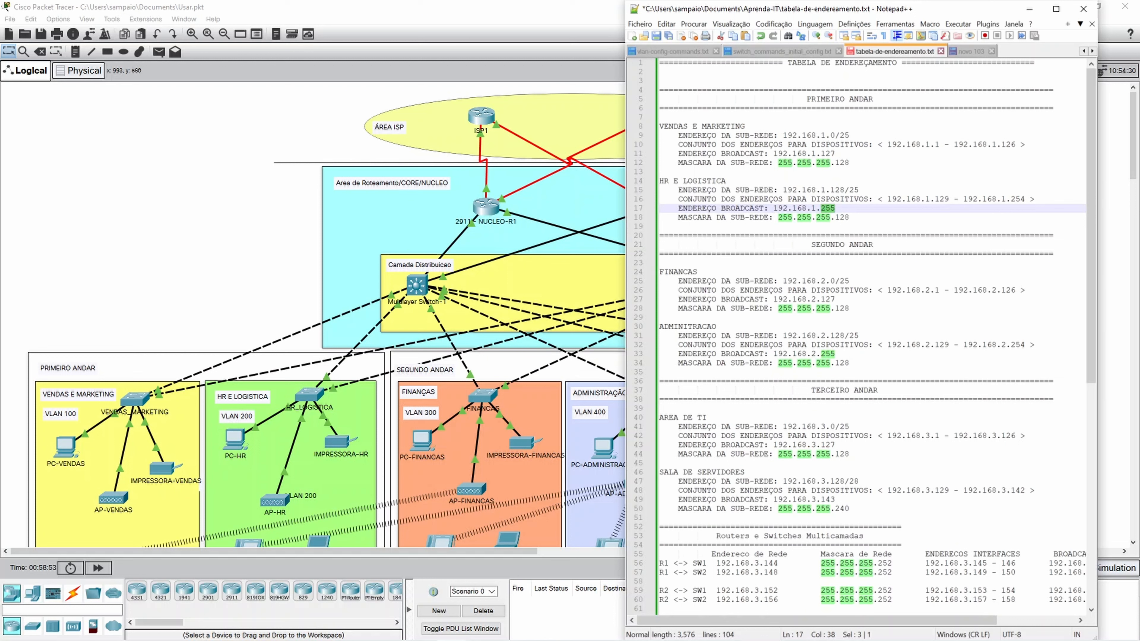
{"action": "left_click", "coordinate": [826, 281]}
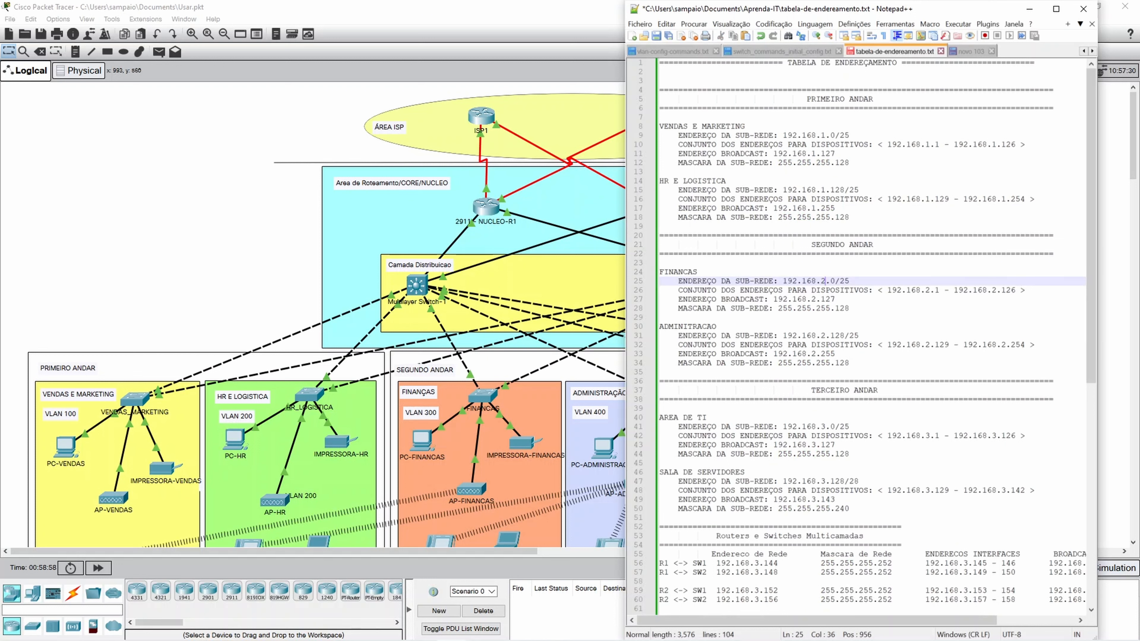
{"action": "left_click", "coordinate": [1005, 290]}
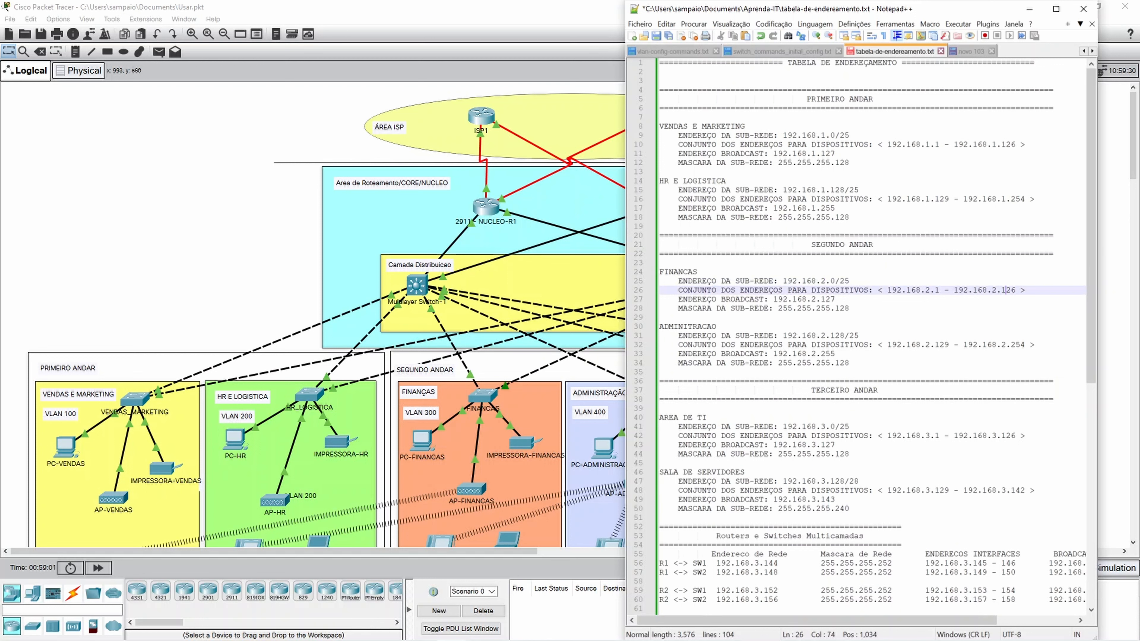
{"action": "left_click", "coordinate": [820, 300]}
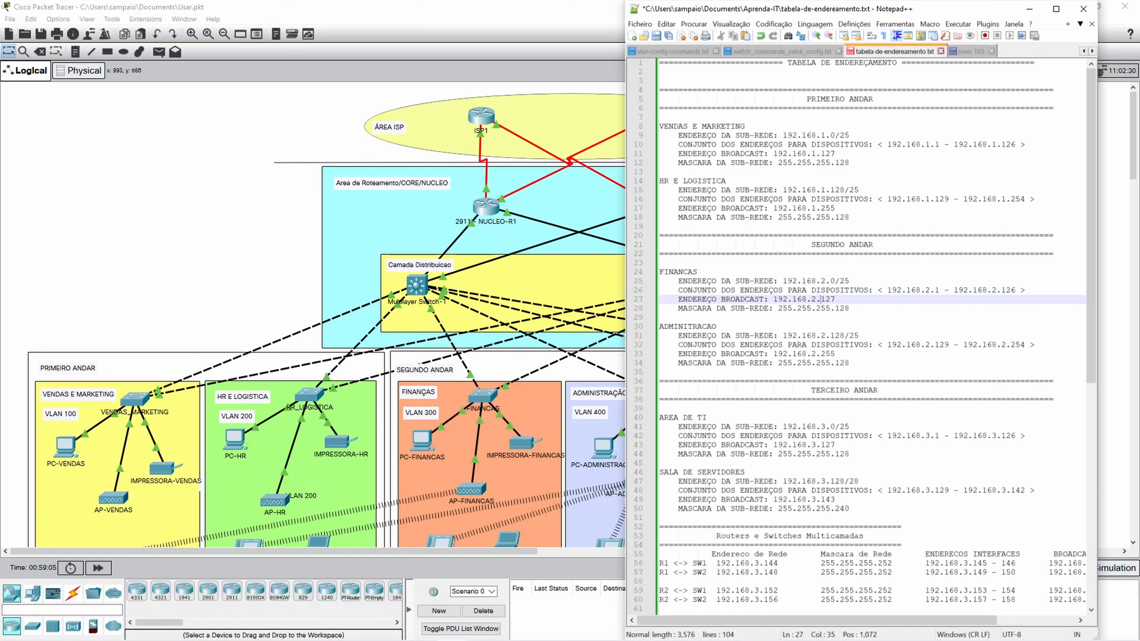
Examine the ADMINITRACAO subnet entries and the SALA DE SERVIDORES subnet address, CIDR prefix and device range.
{"action": "key", "text": "Down"}
{"action": "key", "text": "Down"}
{"action": "key", "text": "Down"}
{"action": "key", "text": "Down"}
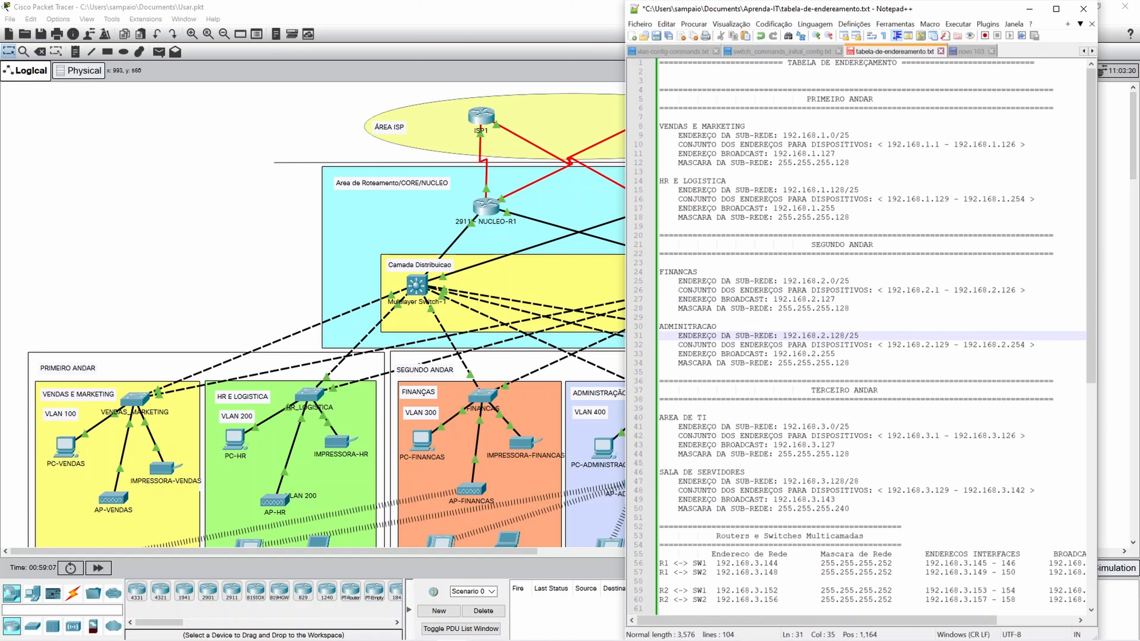
{"action": "left_click_drag", "start_coordinate": [835, 353], "coordinate": [723, 327]}
{"action": "scroll", "coordinate": [724, 328], "scroll_direction": "down", "scroll_amount": 3}
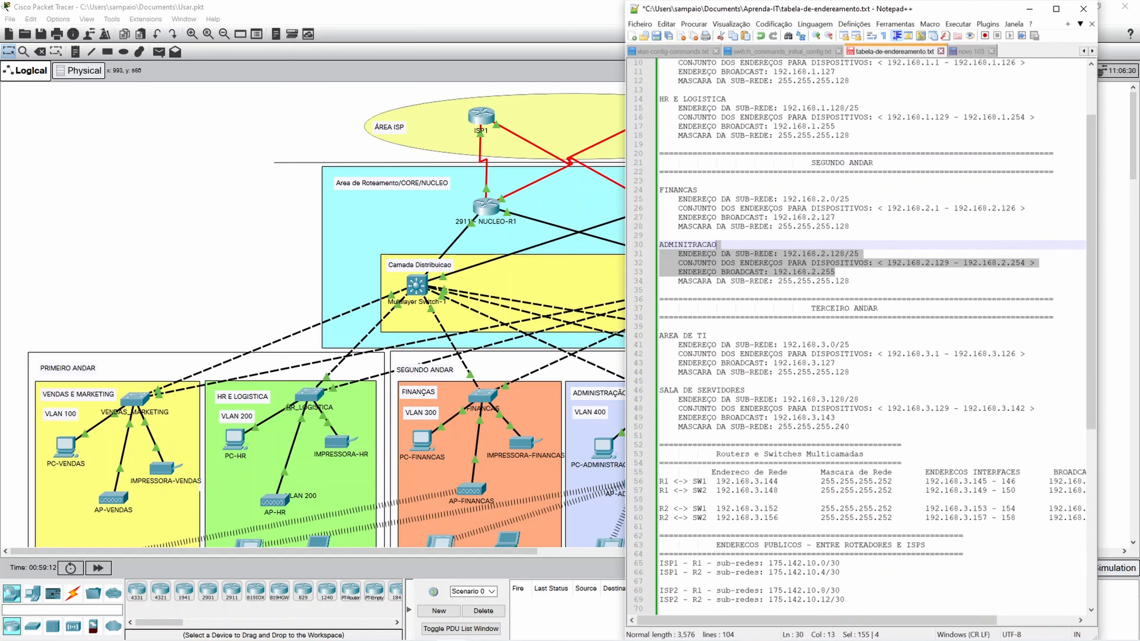
{"action": "left_click", "coordinate": [863, 409]}
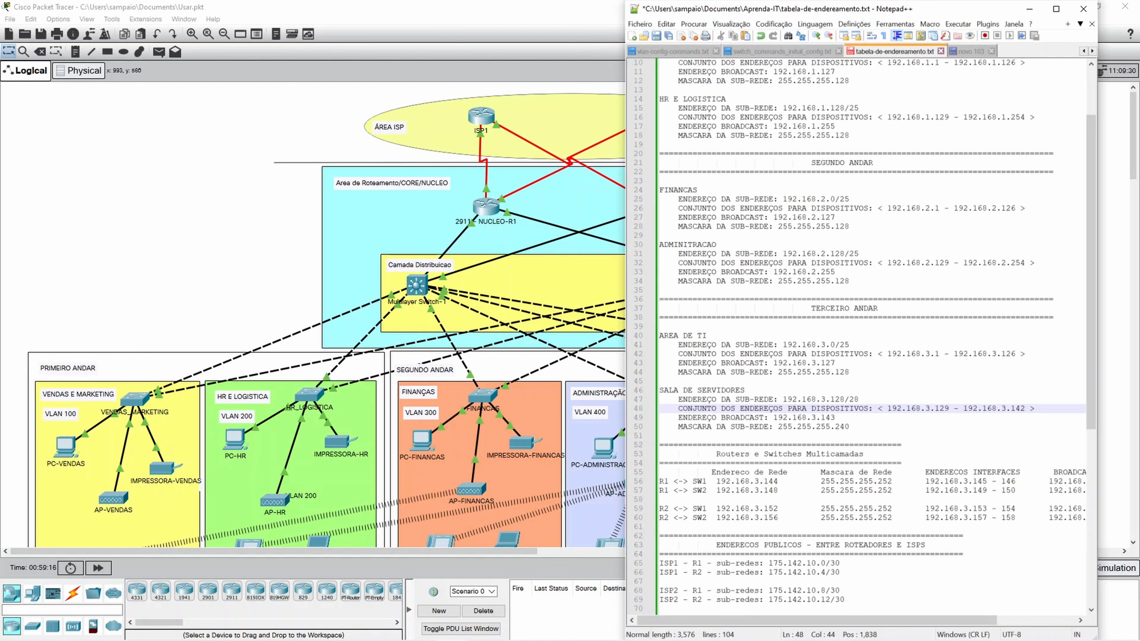
{"action": "key", "text": "Up"}
{"action": "key", "text": "Up"}
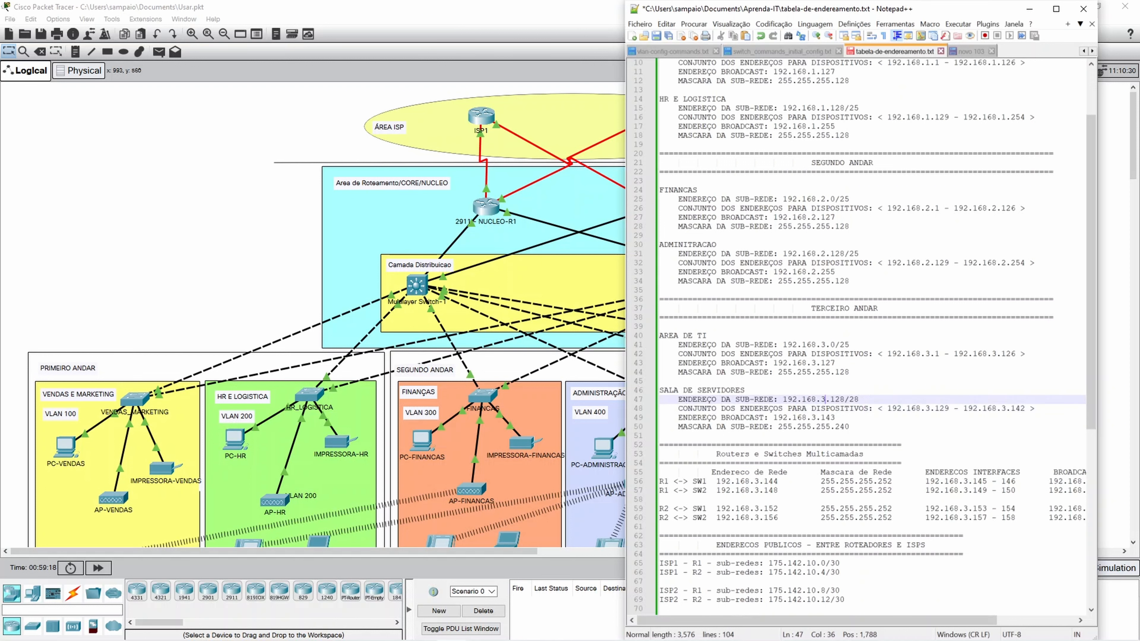
{"action": "key", "text": "Down"}
{"action": "key", "text": "shift+Left"}
{"action": "scroll", "coordinate": [856, 337], "scroll_direction": "down", "scroll_amount": 7}
{"action": "scroll", "coordinate": [857, 337], "scroll_direction": "down", "scroll_amount": 4}
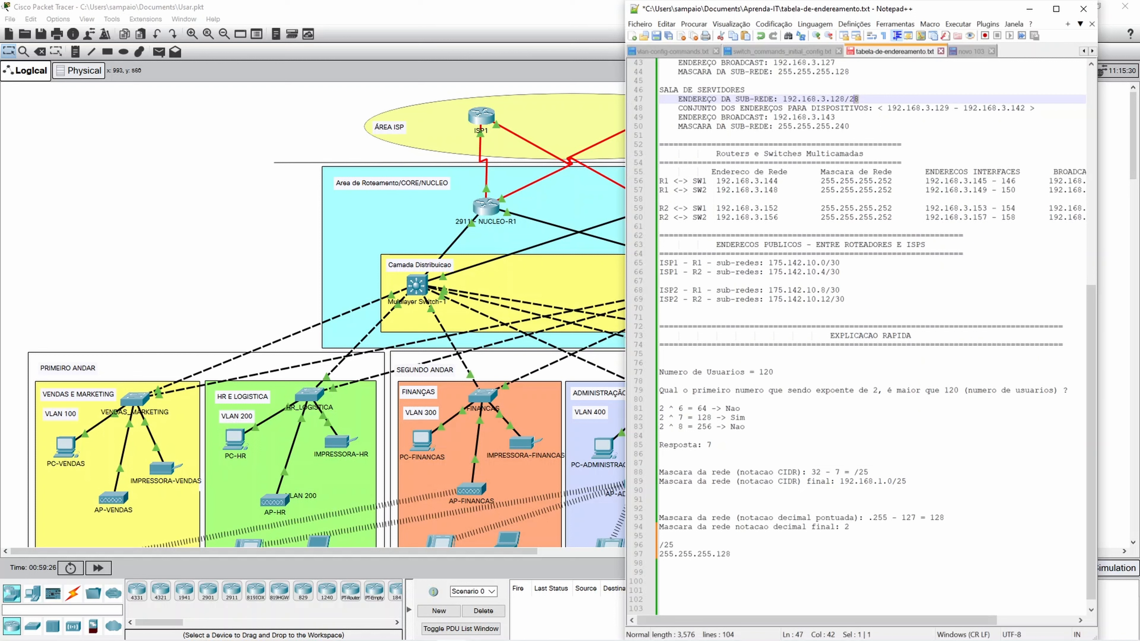
{"action": "left_click", "coordinate": [790, 372]}
{"action": "key", "text": "BackSpace"}
{"action": "key", "text": "BackSpace"}
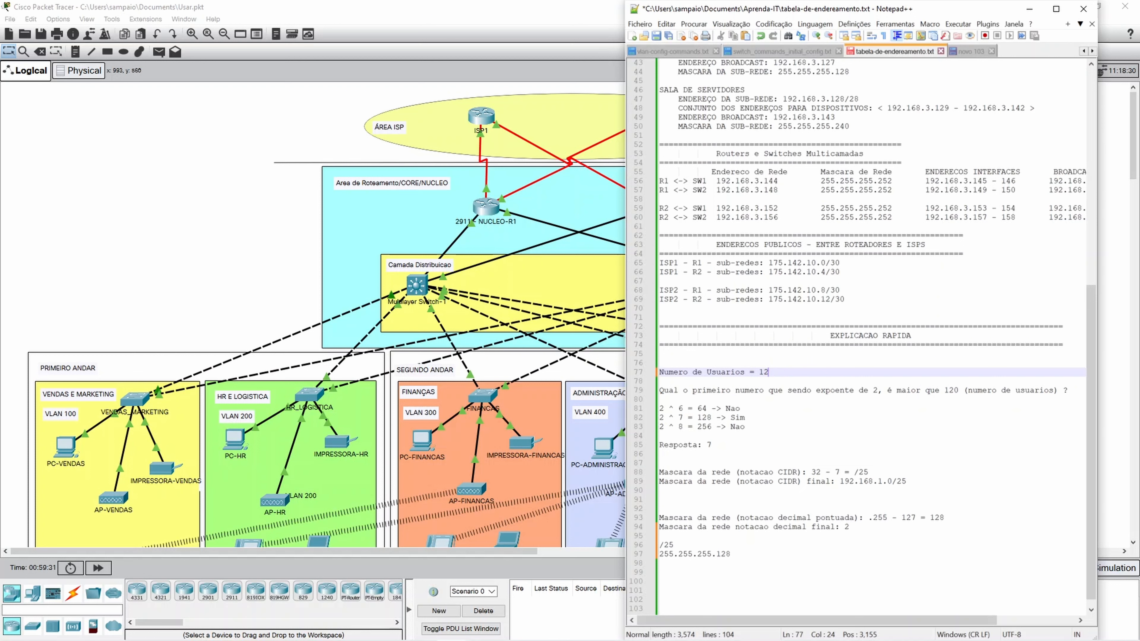
{"action": "left_click", "coordinate": [661, 563]}
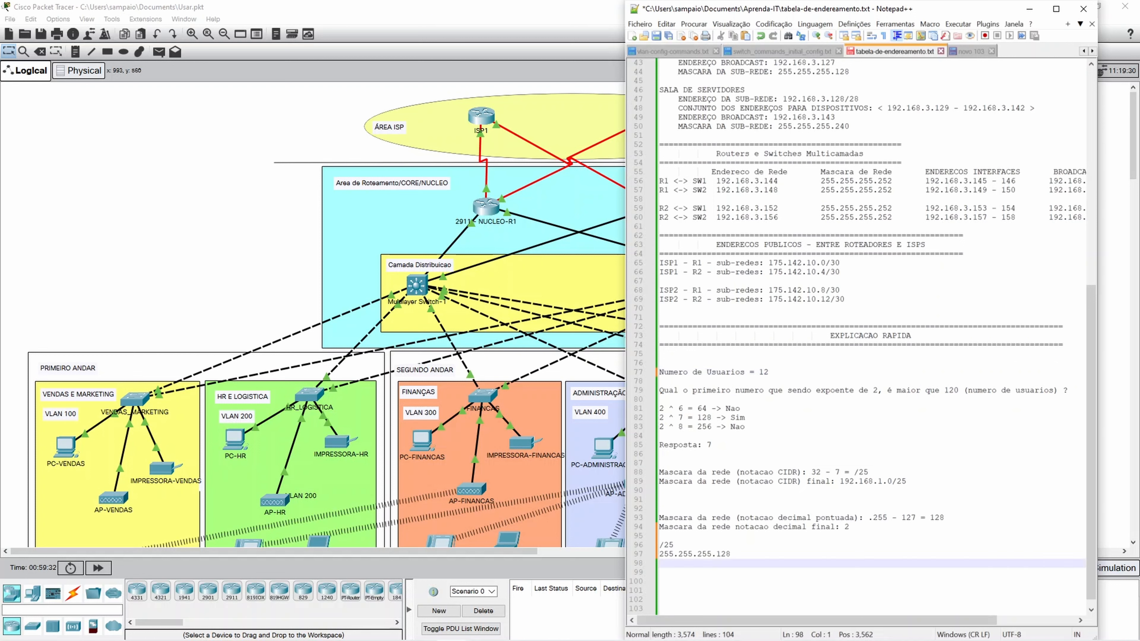
{"action": "left_click", "coordinate": [769, 372]}
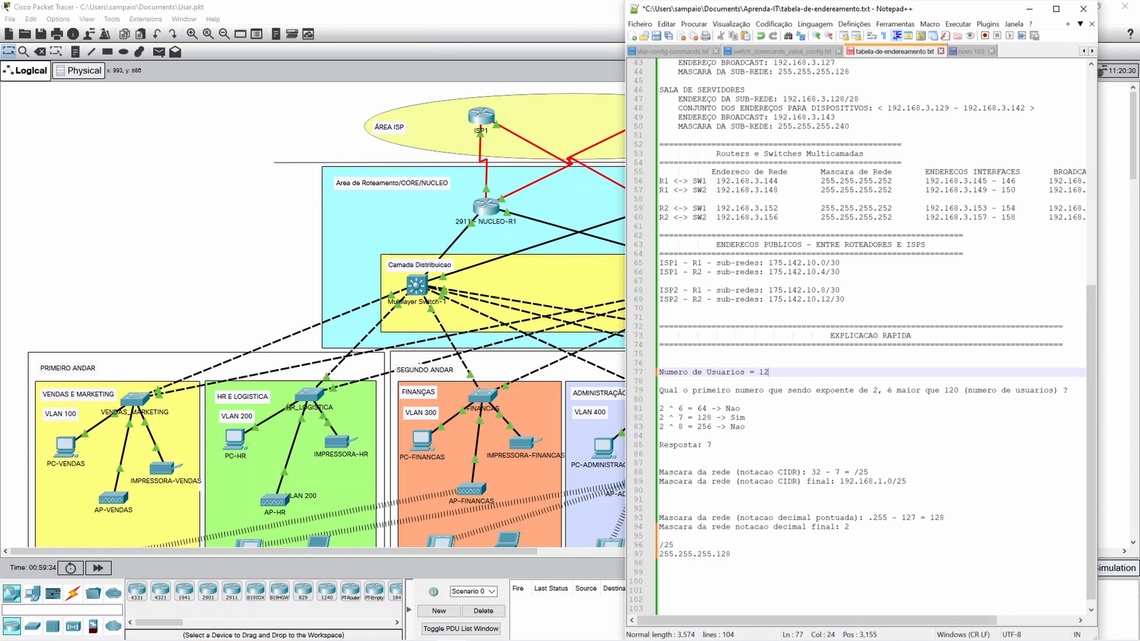
{"action": "type", "text": "0"}
Save the addressing table file tabela-de-endereamento.txt.
{"action": "left_click", "coordinate": [929, 190]}
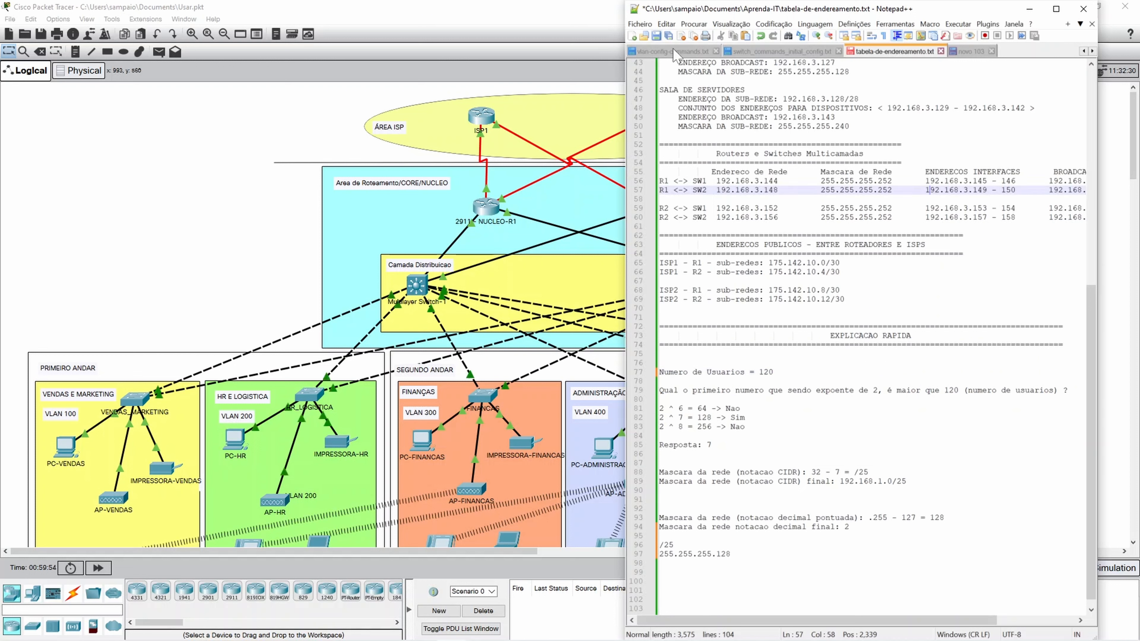
{"action": "left_click", "coordinate": [656, 35]}
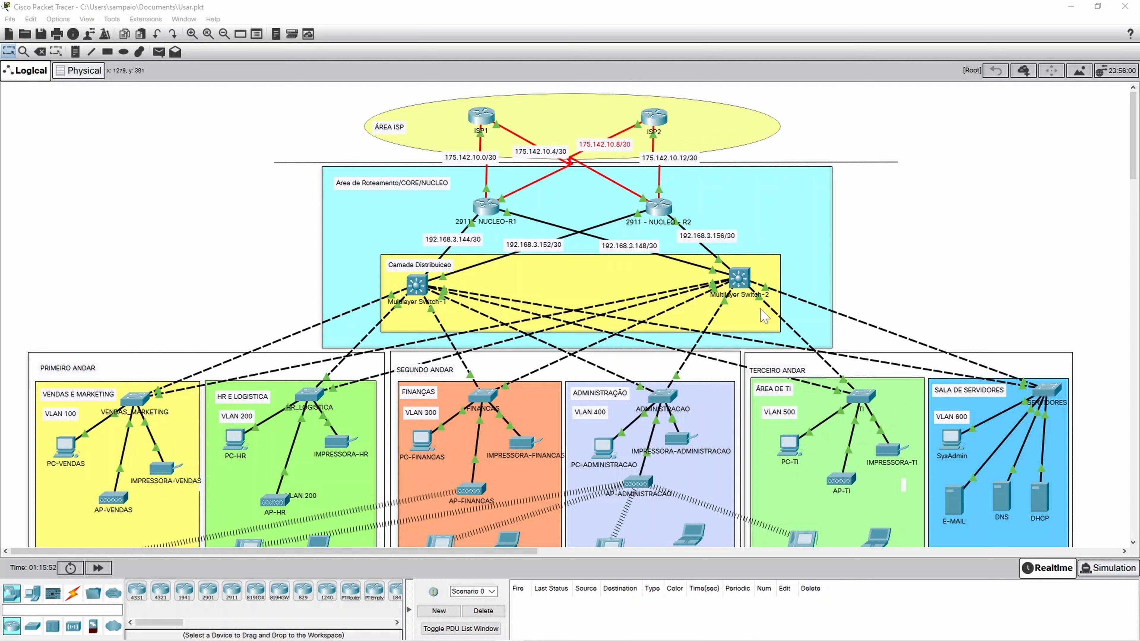
Log in to Multilayer Switch-1's command line with the access and enable passwords, and enter global configuration mode.
{"action": "left_click", "coordinate": [416, 286]}
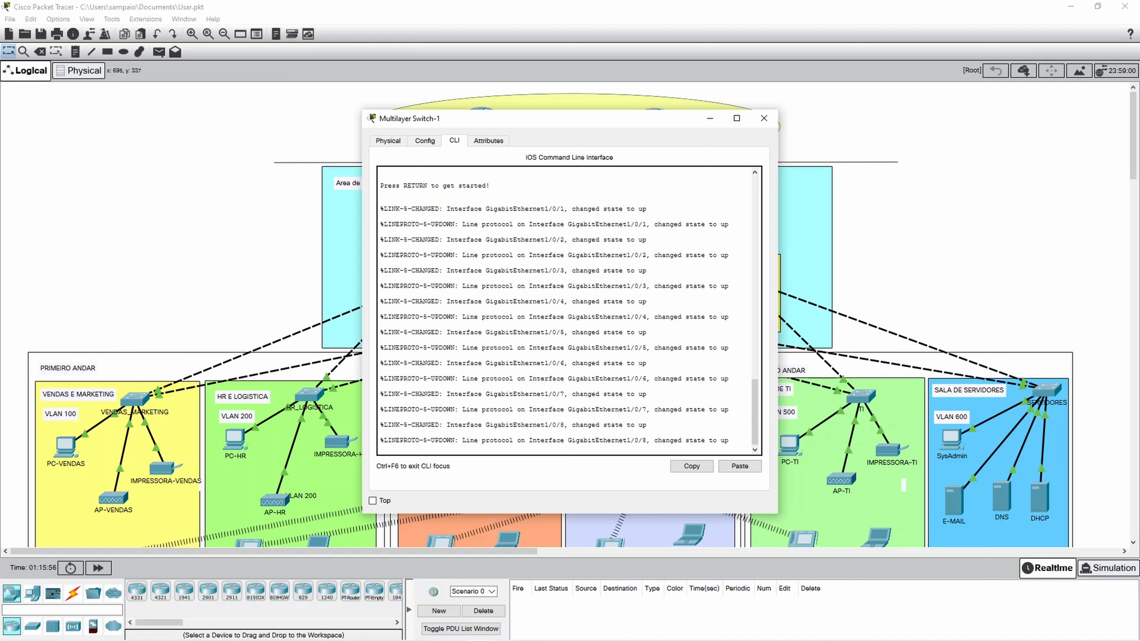
{"action": "key", "text": "Return"}
{"action": "key", "text": "Return"}
{"action": "key", "text": "Return"}
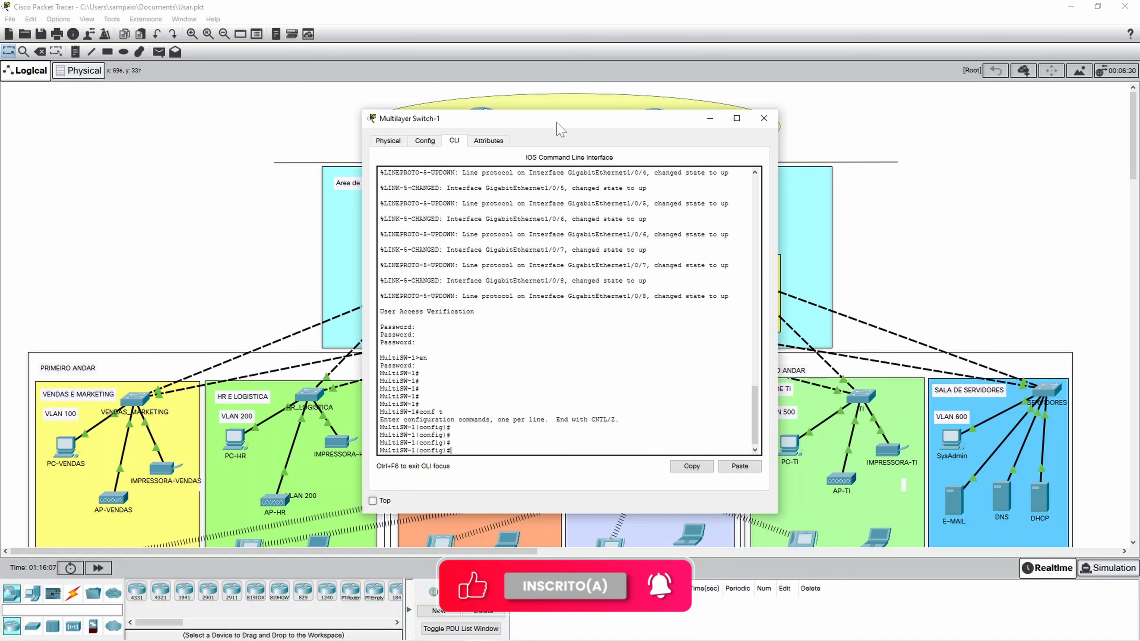
Move the Camada Distribuicao label away from Multilayer Switch-1's router links, to the upper-left corner of the yellow distribution area.
{"action": "left_click_drag", "start_coordinate": [553, 122], "coordinate": [850, 123]}
{"action": "left_click", "coordinate": [255, 229]}
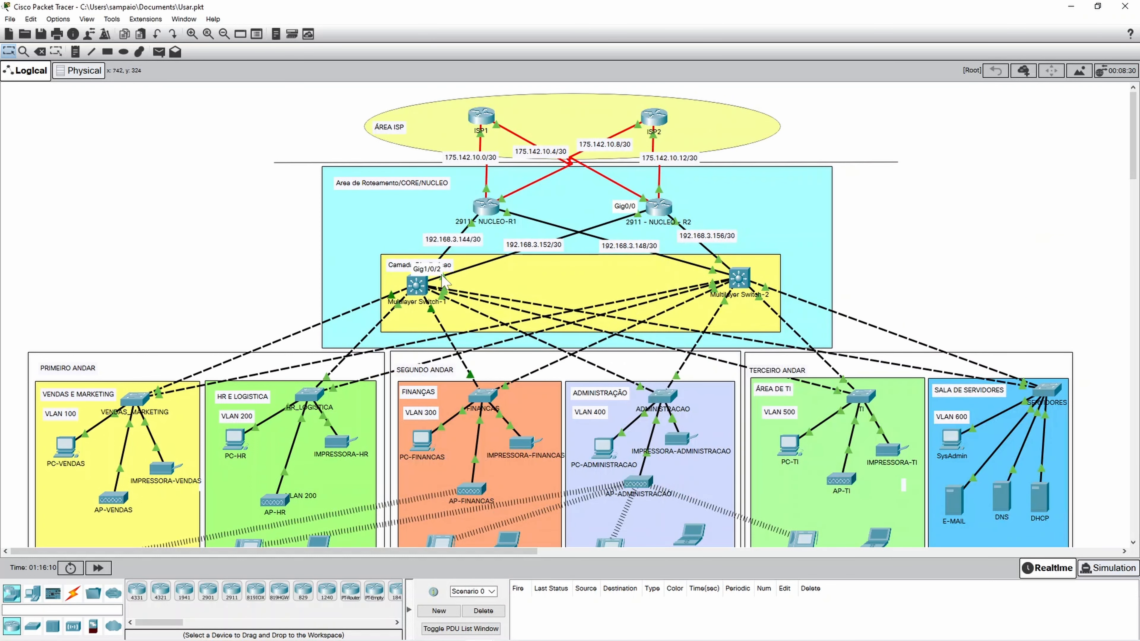
{"action": "left_click_drag", "start_coordinate": [400, 265], "coordinate": [371, 250]}
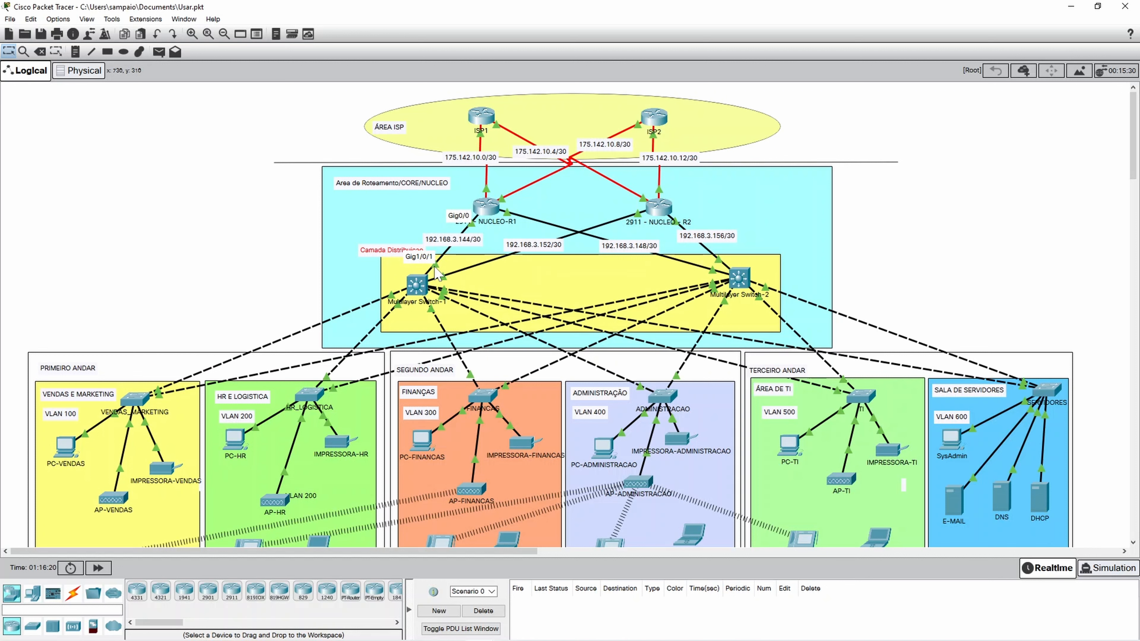
On Multilayer Switch-1, make the router-facing interfaces routed ports by applying no switchport to the range gig1/0/1-2.
{"action": "mouse_move", "coordinate": [489, 634]}
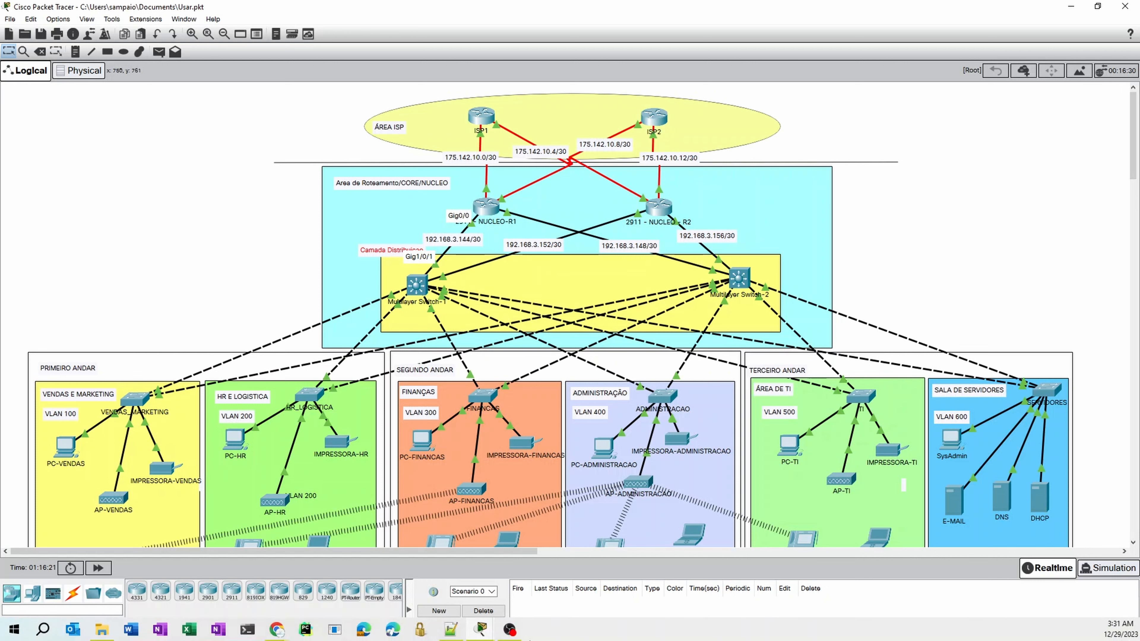
{"action": "left_click", "coordinate": [534, 572]}
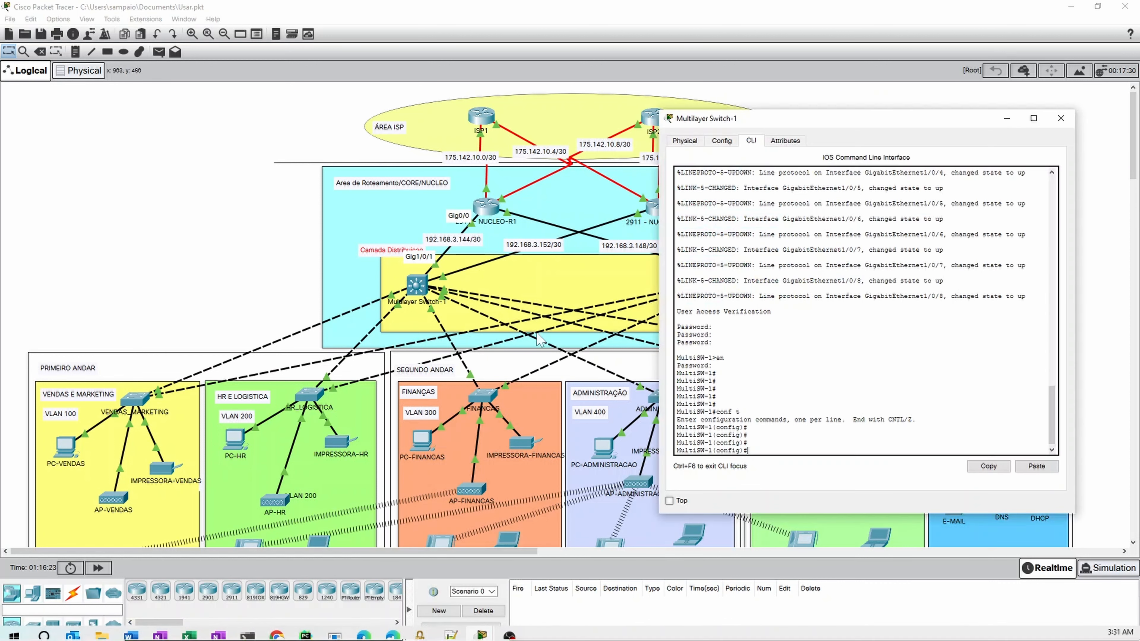
{"action": "key", "text": "Return"}
{"action": "key", "text": "Return"}
{"action": "key", "text": "Return"}
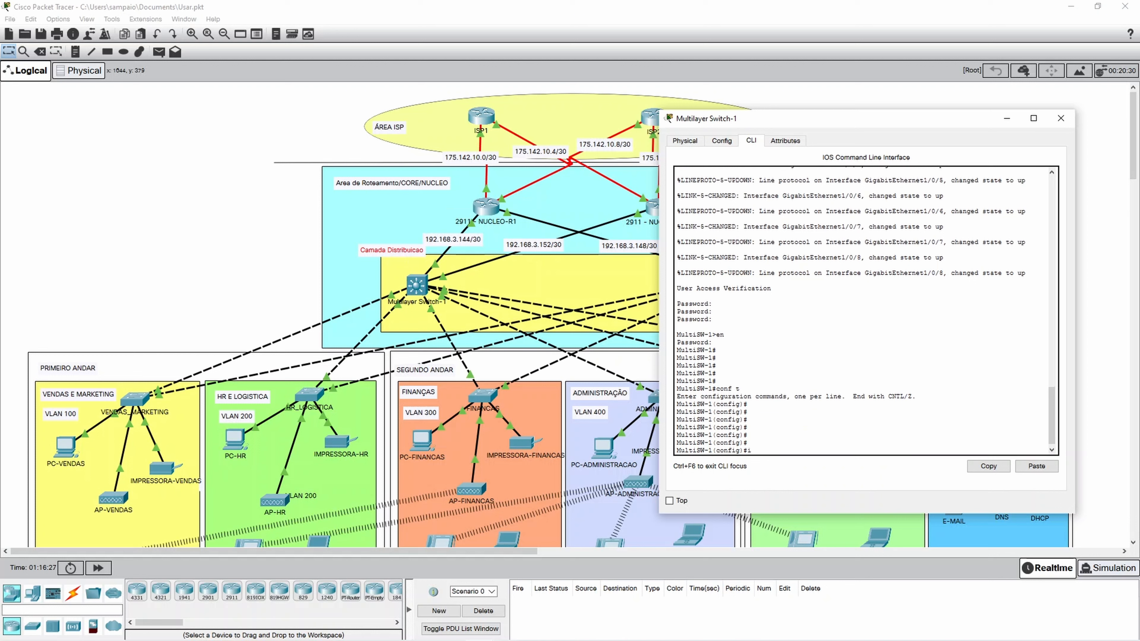
{"action": "type", "text": "int range gi"}
{"action": "type", "text": "g1/0/1-2"}
{"action": "key", "text": "Return"}
{"action": "key", "text": "Return"}
{"action": "key", "text": "Return"}
{"action": "key", "text": "Return"}
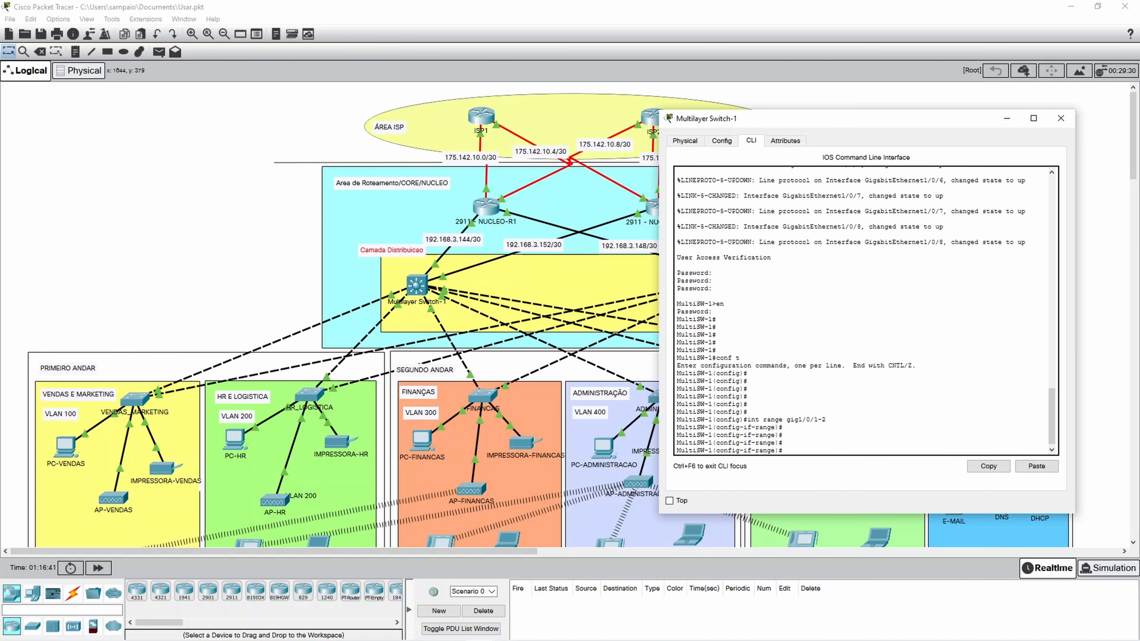
{"action": "type", "text": "no switchport"}
{"action": "key", "text": "Return"}
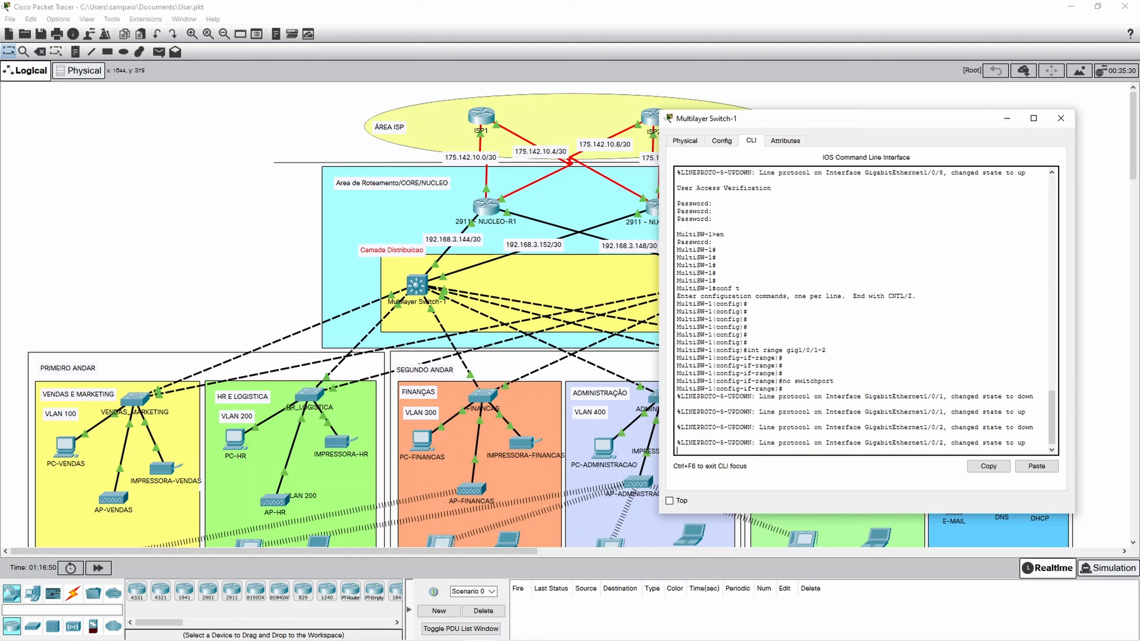
{"action": "key", "text": "Return"}
{"action": "key", "text": "Return"}
{"action": "key", "text": "Return"}
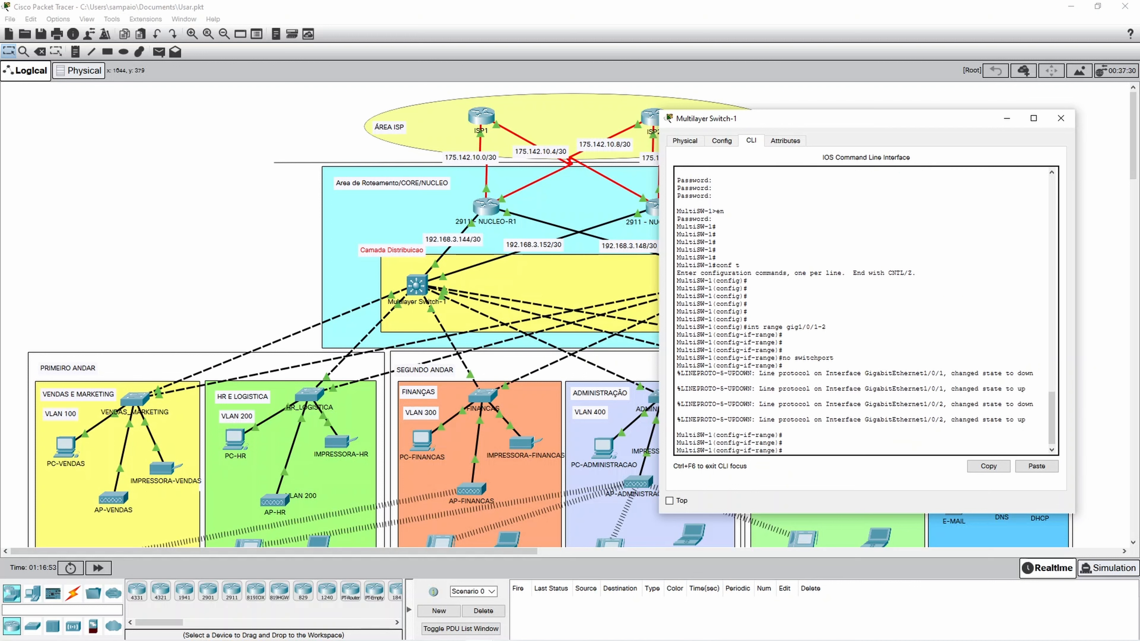
Save Multilayer Switch-1's running configuration with do wr, exit interface configuration mode and close the switch window.
{"action": "type", "text": "do wr"}
{"action": "key", "text": "Return"}
{"action": "key", "text": "Return"}
{"action": "key", "text": "Return"}
{"action": "key", "text": "Return"}
{"action": "key", "text": "Return"}
{"action": "key", "text": "Return"}
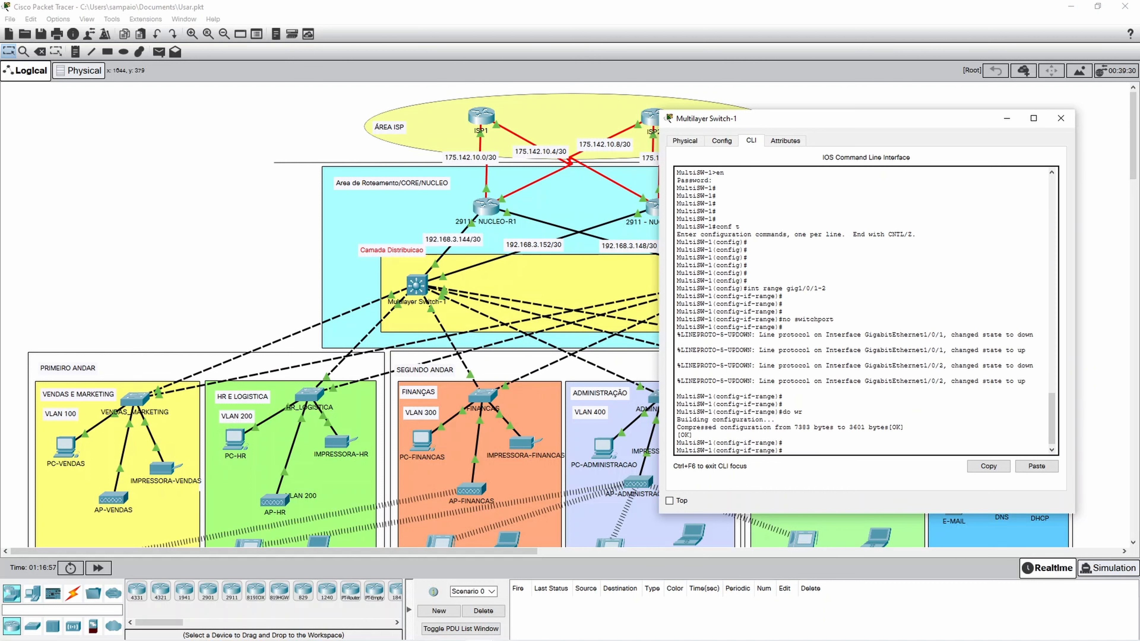
{"action": "type", "text": "exit"}
{"action": "key", "text": "Return"}
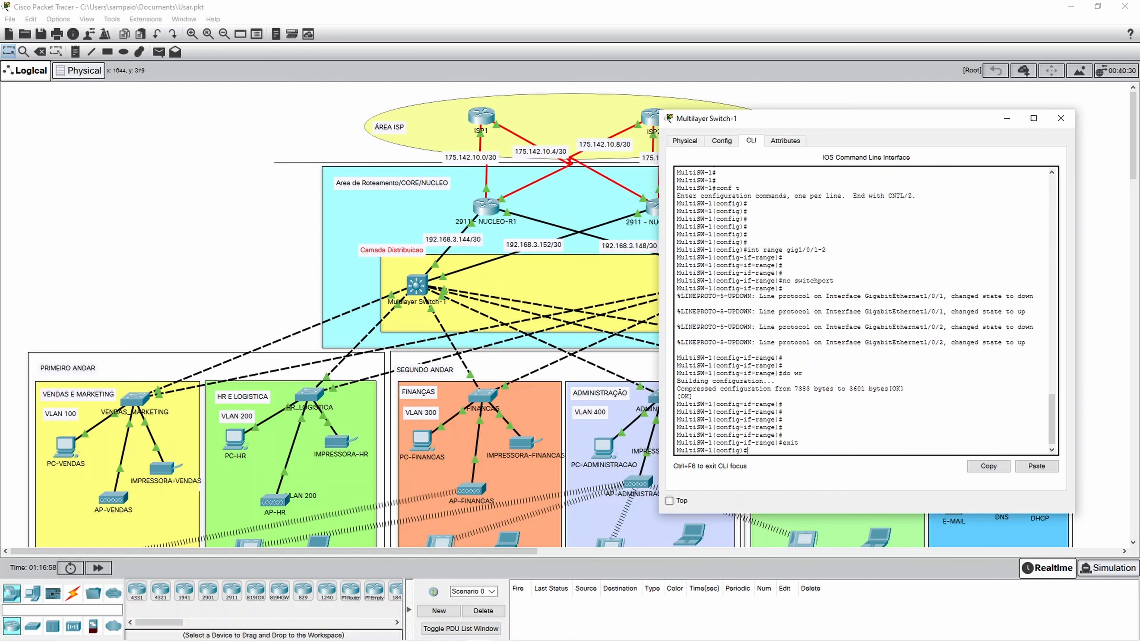
{"action": "left_click", "coordinate": [1060, 118]}
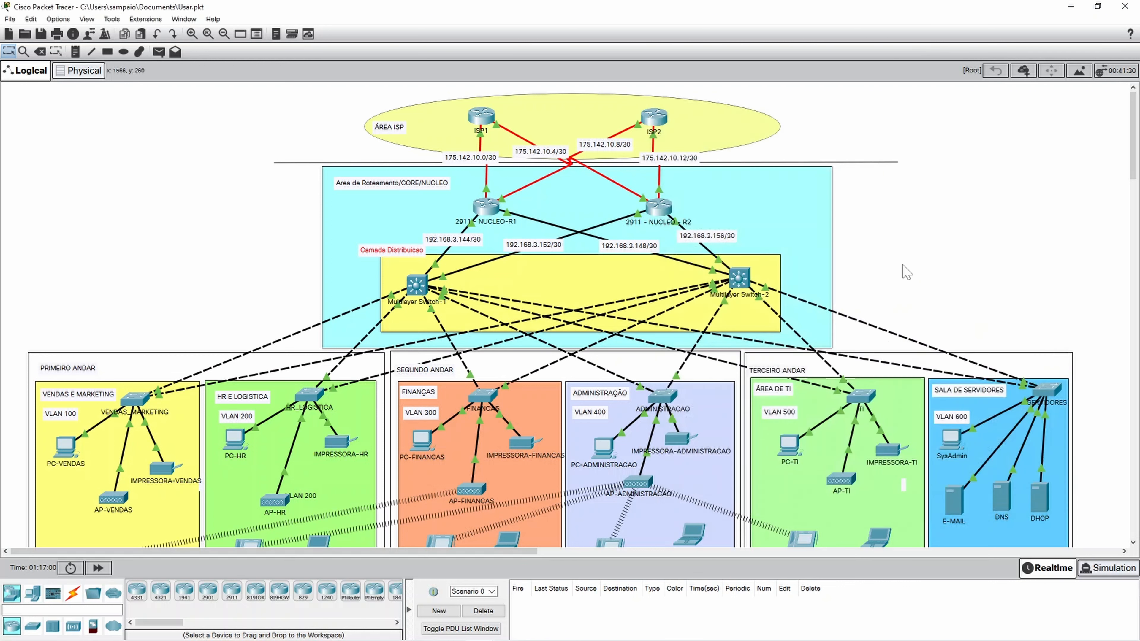
Log in to Multilayer Switch-2's command line with the access password and enter privileged mode with the enable password.
{"action": "left_click", "coordinate": [740, 279]}
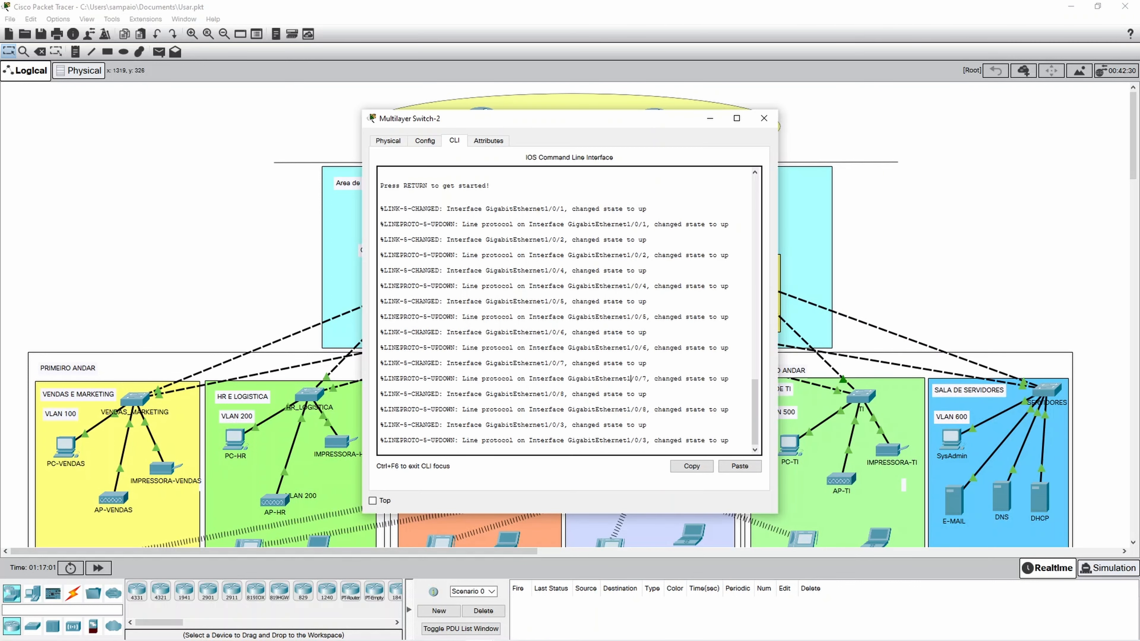
{"action": "key", "text": "Return"}
{"action": "key", "text": "Return"}
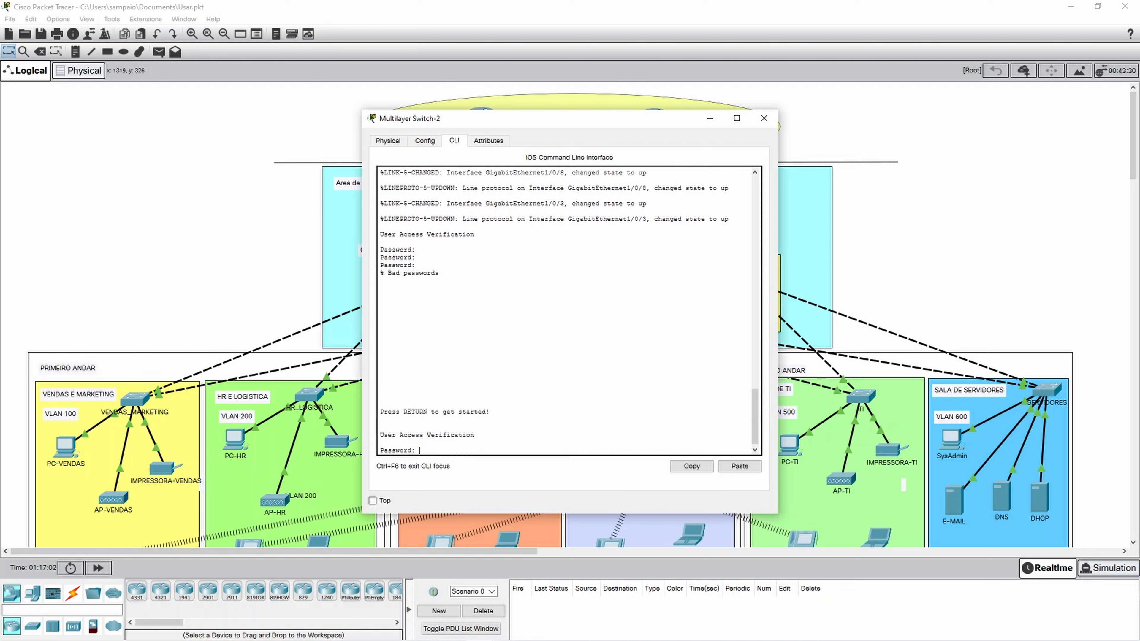
{"action": "key", "text": "Return"}
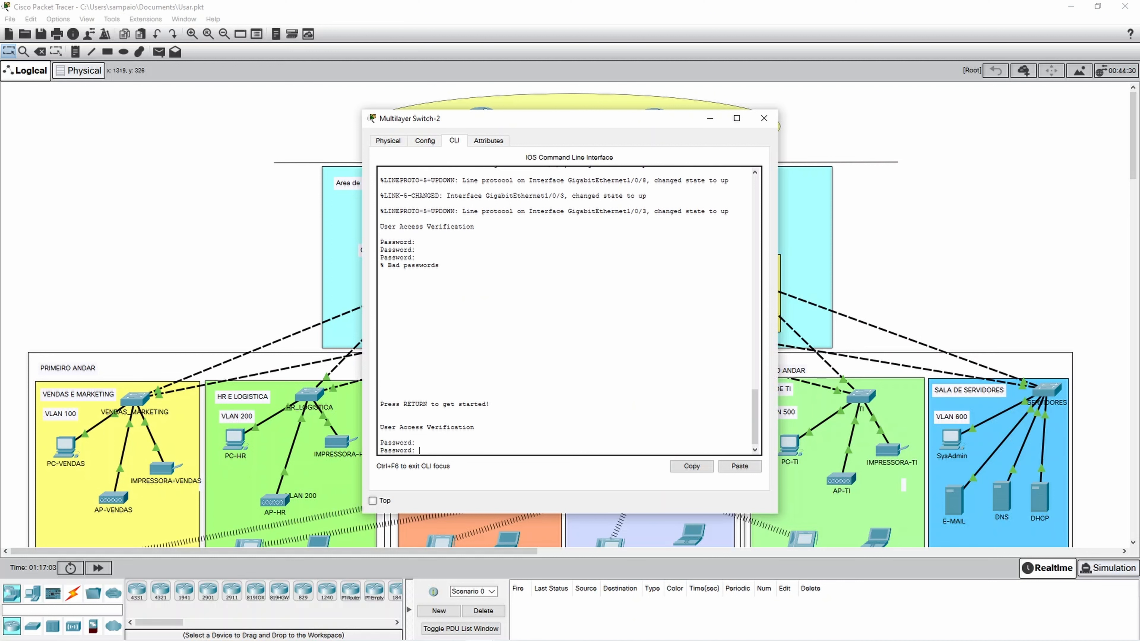
{"action": "key", "text": "Return"}
{"action": "type", "text": "en"}
{"action": "key", "text": "Return"}
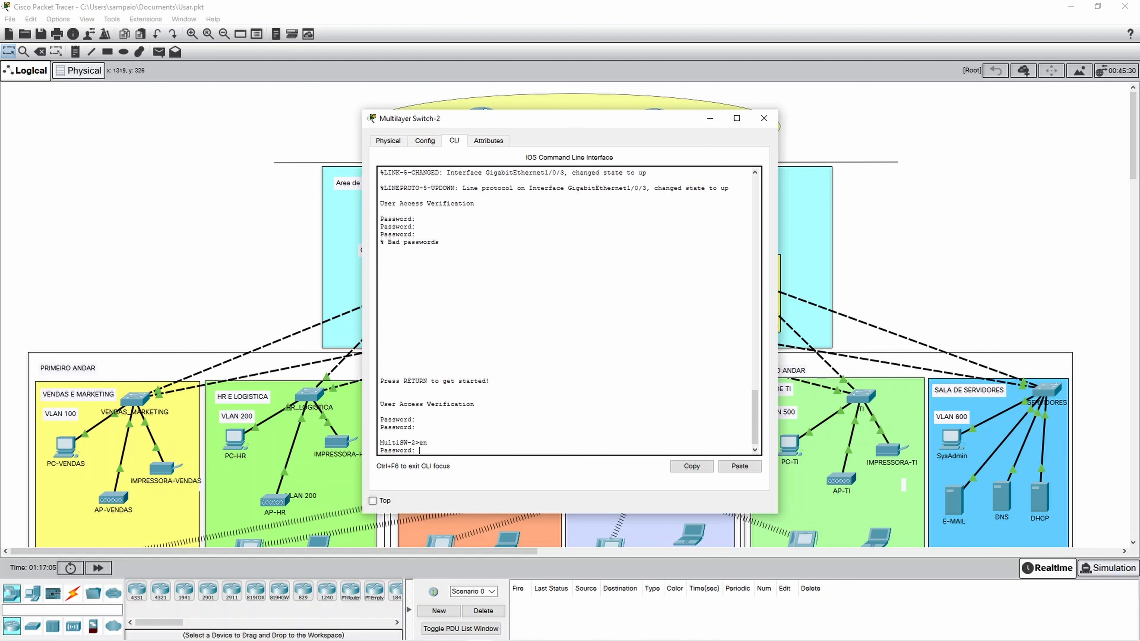
{"action": "key", "text": "Return"}
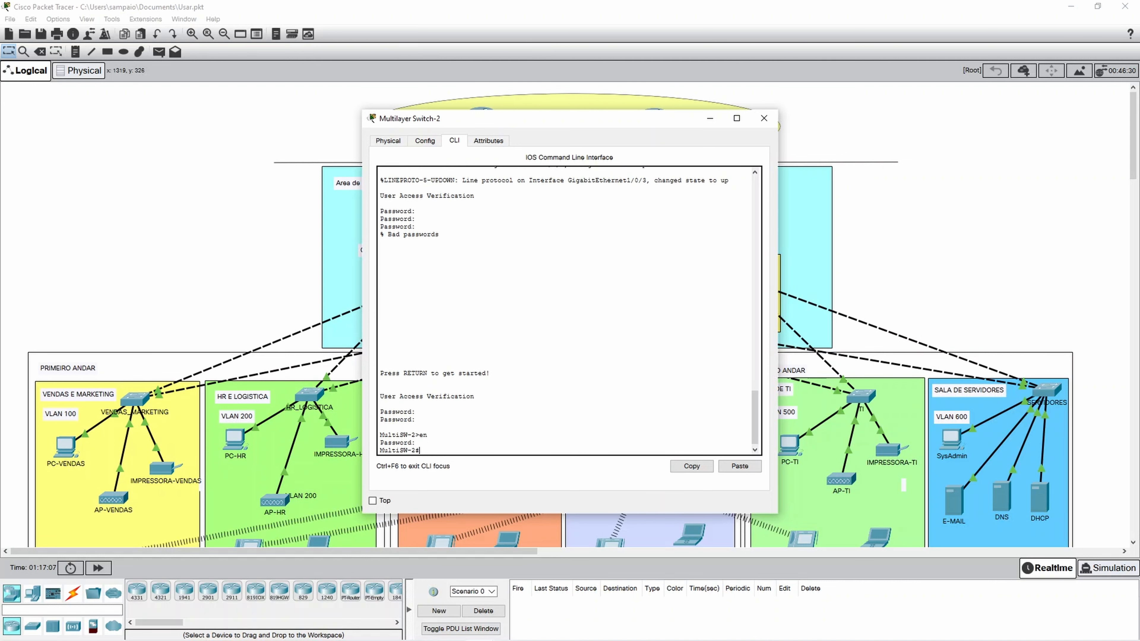
{"action": "key", "text": "Return"}
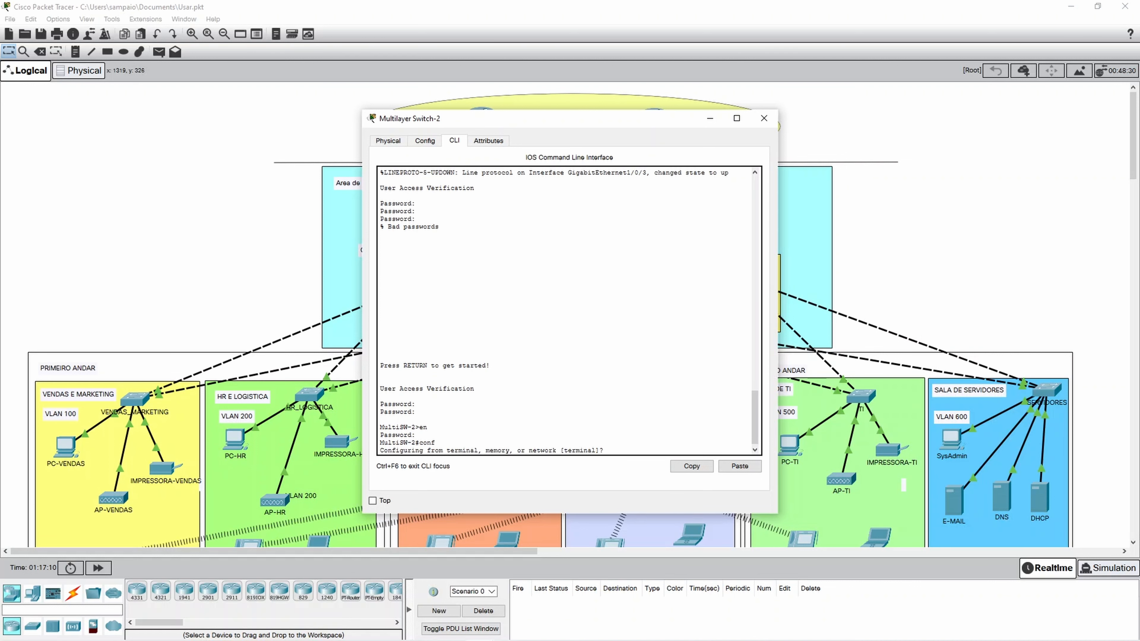
{"action": "key", "text": "Return"}
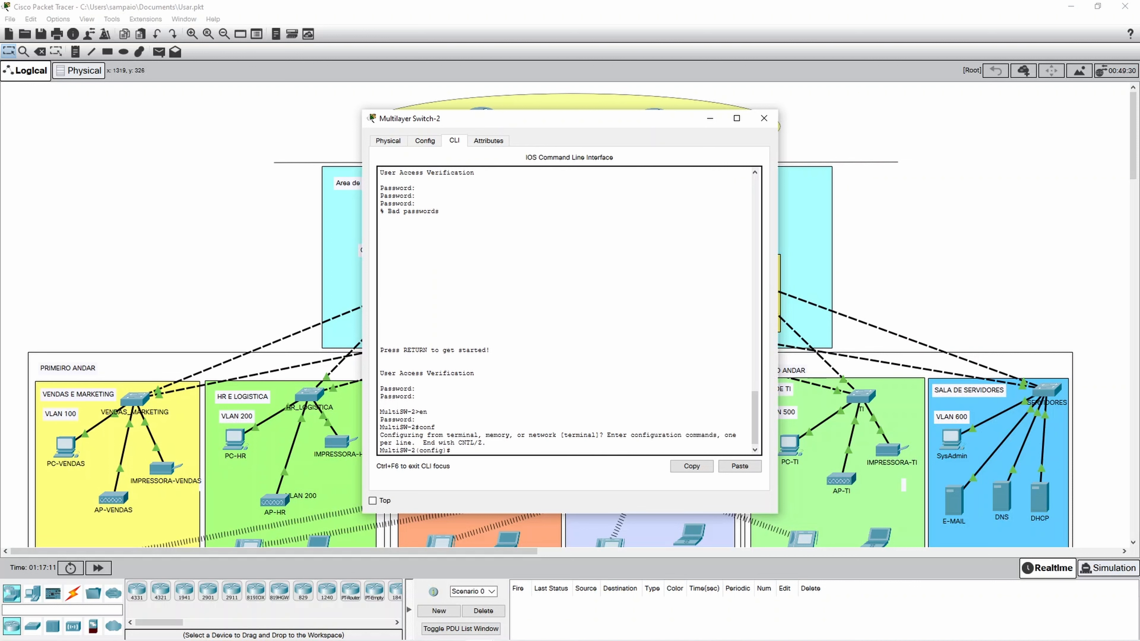
{"action": "key", "text": "Return"}
{"action": "key", "text": "Return"}
{"action": "key", "text": "Return"}
{"action": "key", "text": "Return"}
{"action": "key", "text": "Return"}
{"action": "key", "text": "Return"}
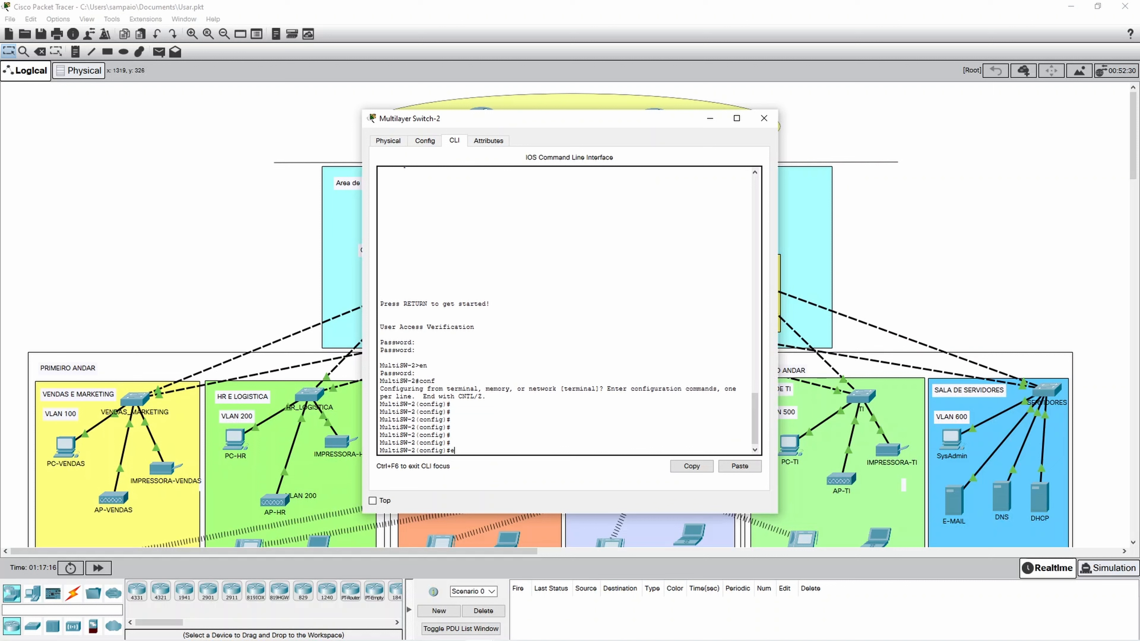
{"action": "type", "text": "exit"}
{"action": "key", "text": "Return"}
{"action": "key", "text": "Return"}
{"action": "key", "text": "Return"}
{"action": "key", "text": "Return"}
{"action": "key", "text": "Return"}
{"action": "key", "text": "Return"}
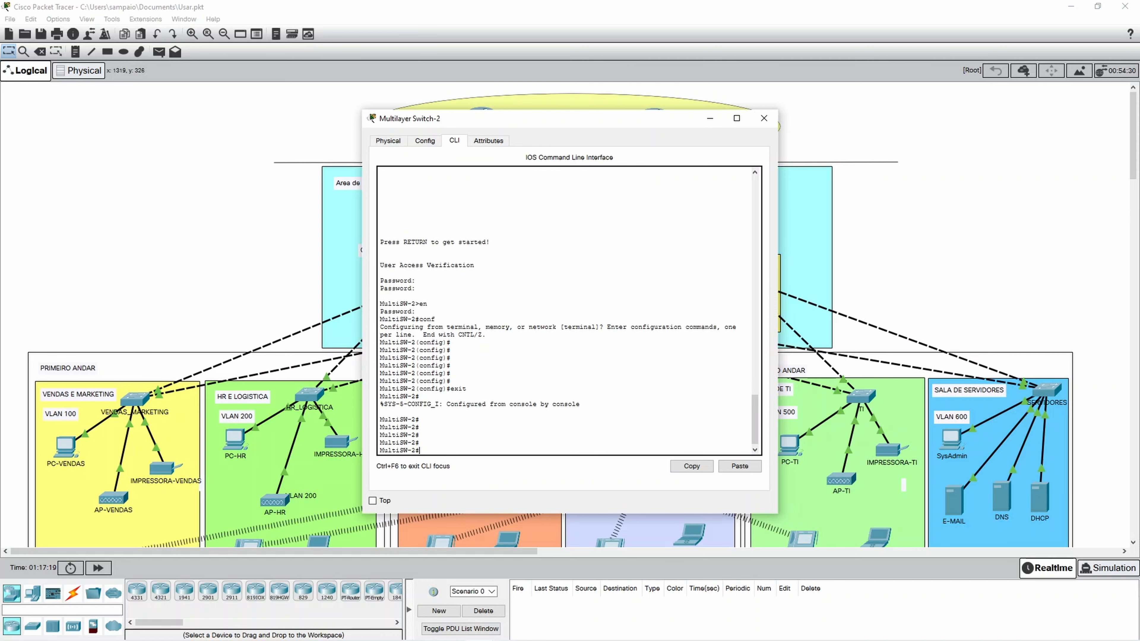
Enter global configuration mode on Multilayer Switch-2 with conf t.
{"action": "type", "text": "conf t"}
{"action": "key", "text": "Return"}
{"action": "key", "text": "Return"}
{"action": "key", "text": "Return"}
{"action": "key", "text": "Return"}
{"action": "key", "text": "Return"}
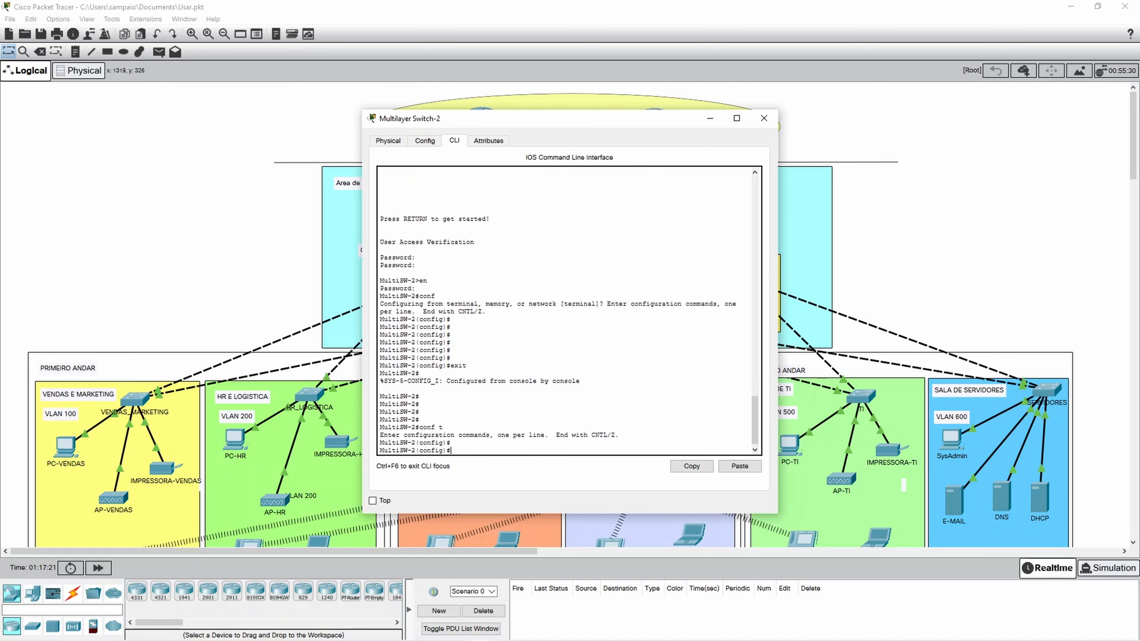
On Multilayer Switch-2, make the router-facing interfaces routed ports by applying no switchport to the range gig1/0/1-2.
{"action": "type", "text": "int "}
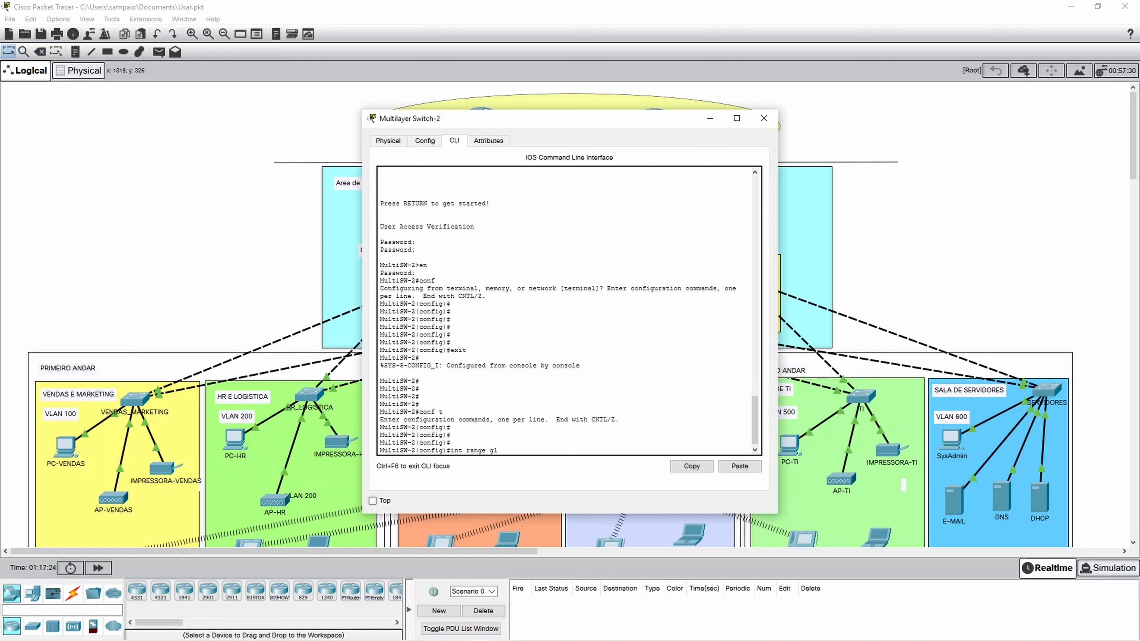
{"action": "type", "text": "range gig1/0/1-2"}
{"action": "key", "text": "Return"}
{"action": "key", "text": "Return"}
{"action": "key", "text": "Return"}
{"action": "key", "text": "Return"}
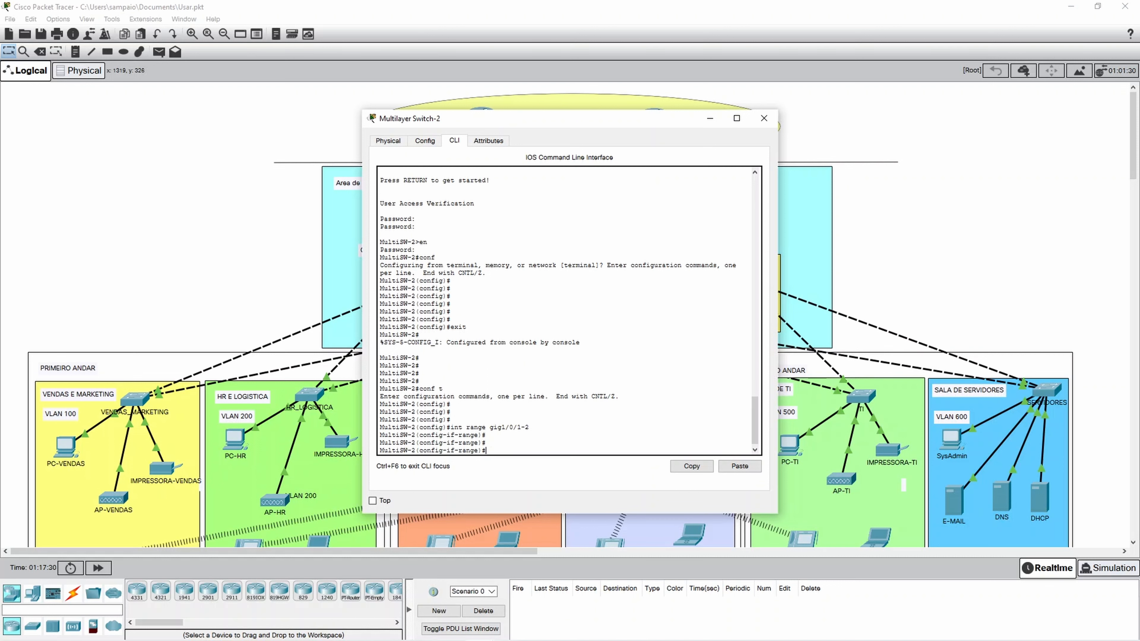
{"action": "type", "text": "no switchport"}
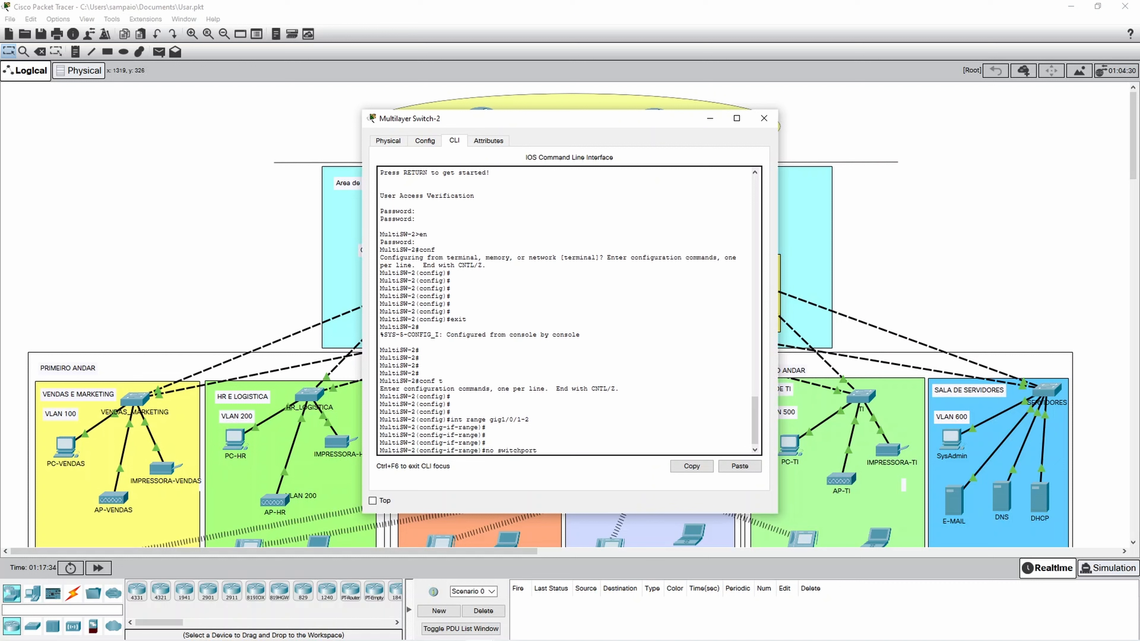
{"action": "key", "text": "Return"}
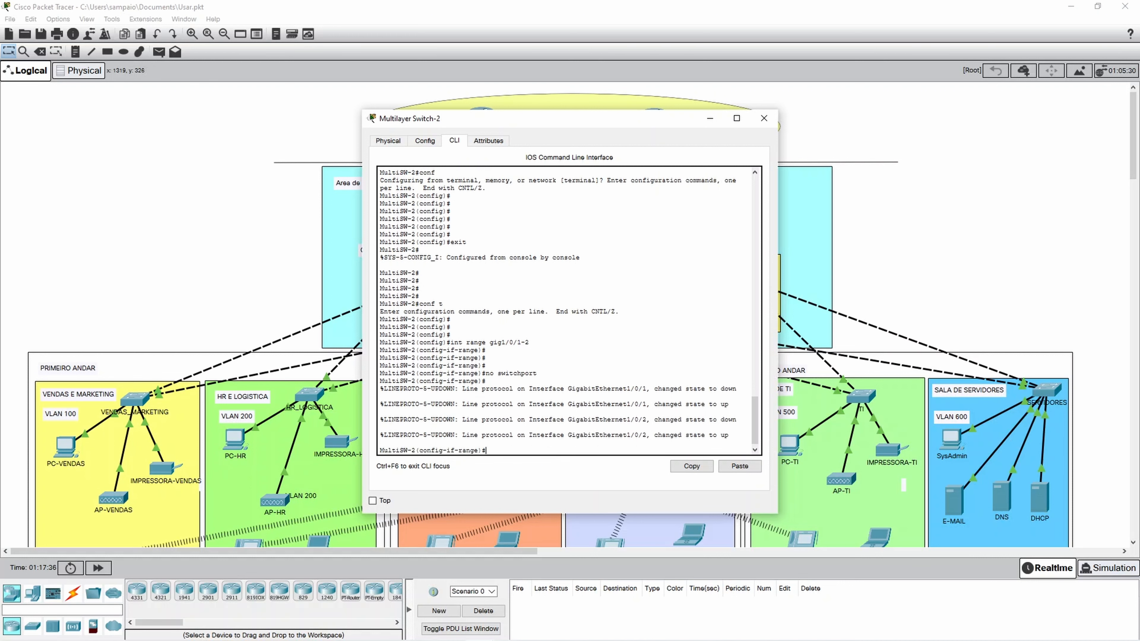
{"action": "key", "text": "Return"}
{"action": "key", "text": "Return"}
Save Multilayer Switch-2's running configuration with do wr, exit interface configuration mode and close the switch window.
{"action": "type", "text": "do w"}
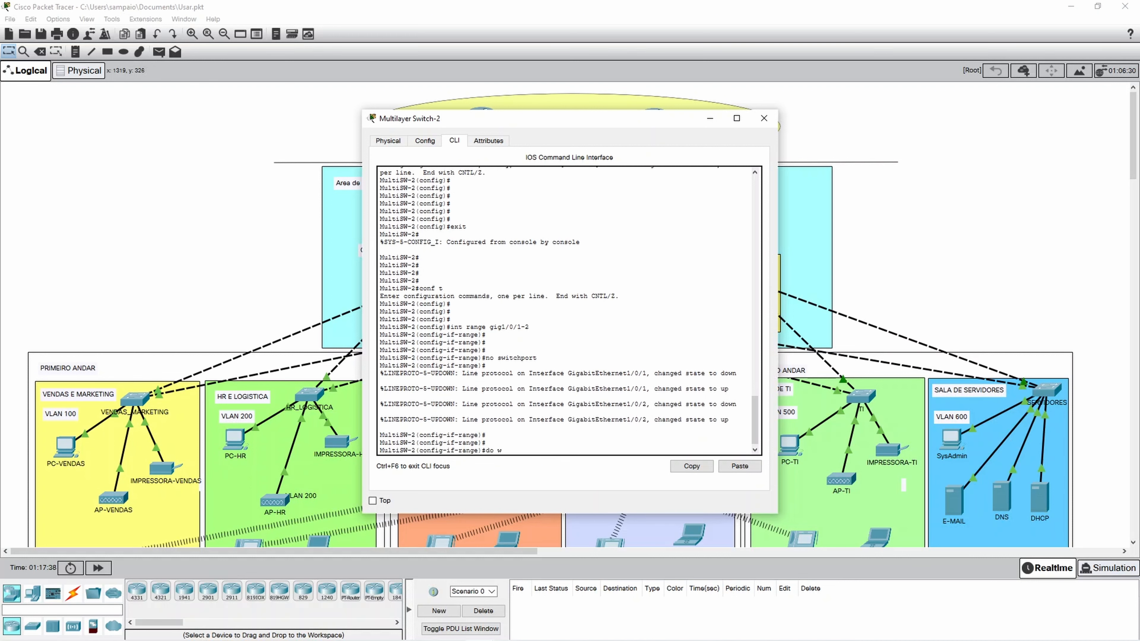
{"action": "type", "text": "r"}
{"action": "key", "text": "Return"}
{"action": "key", "text": "Return"}
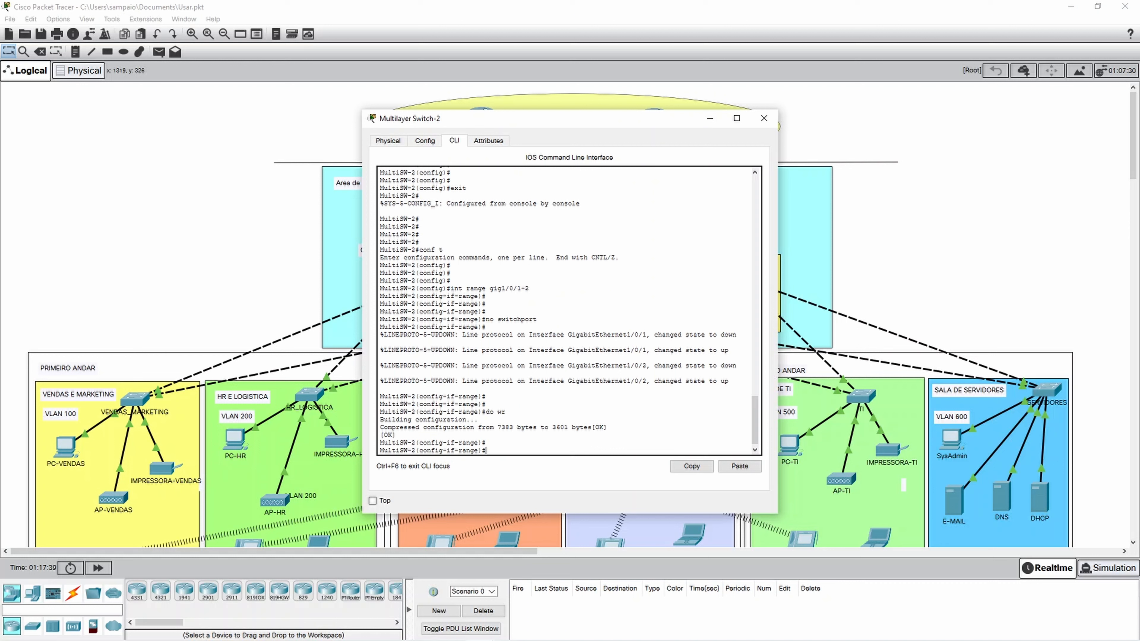
{"action": "type", "text": "exit"}
{"action": "key", "text": "Return"}
{"action": "key", "text": "Return"}
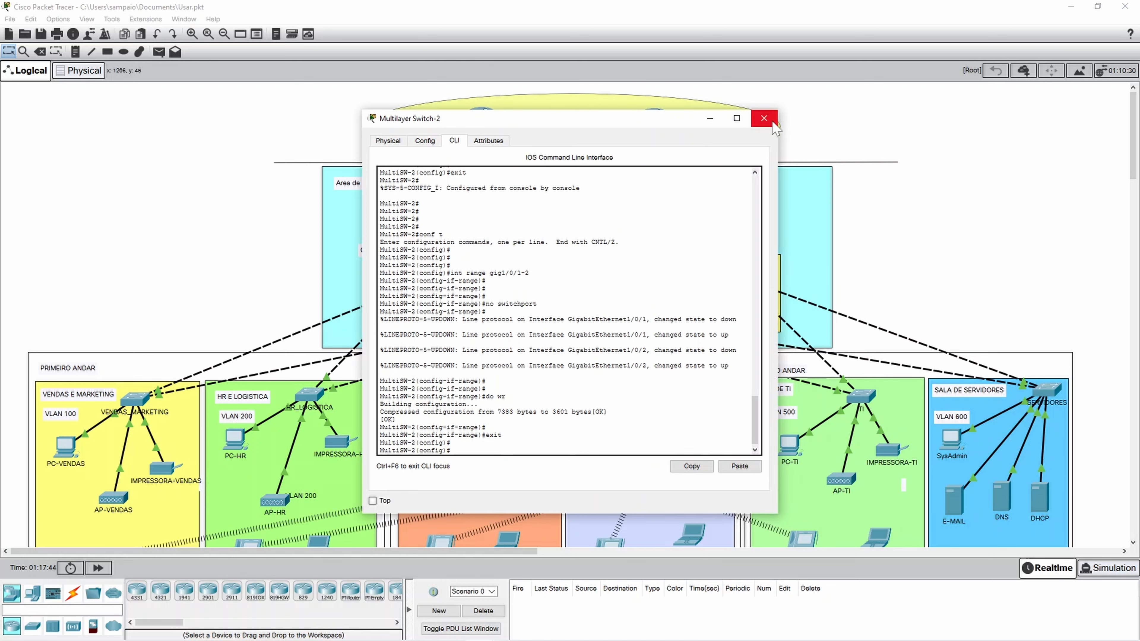
{"action": "left_click", "coordinate": [764, 118]}
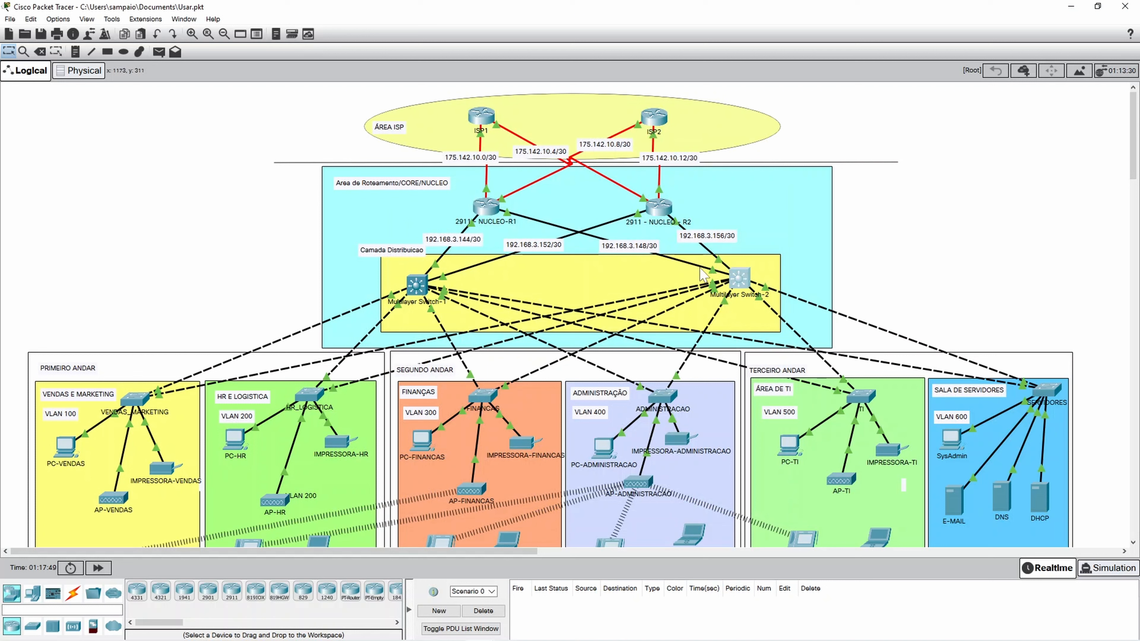
Switch to tabela-de-endereamento.txt in Notepad++, fit its window to full height beside the topology and bring the Routers e Switches Multicamadas table into view.
{"action": "mouse_move", "coordinate": [718, 270]}
{"action": "mouse_move", "coordinate": [695, 637]}
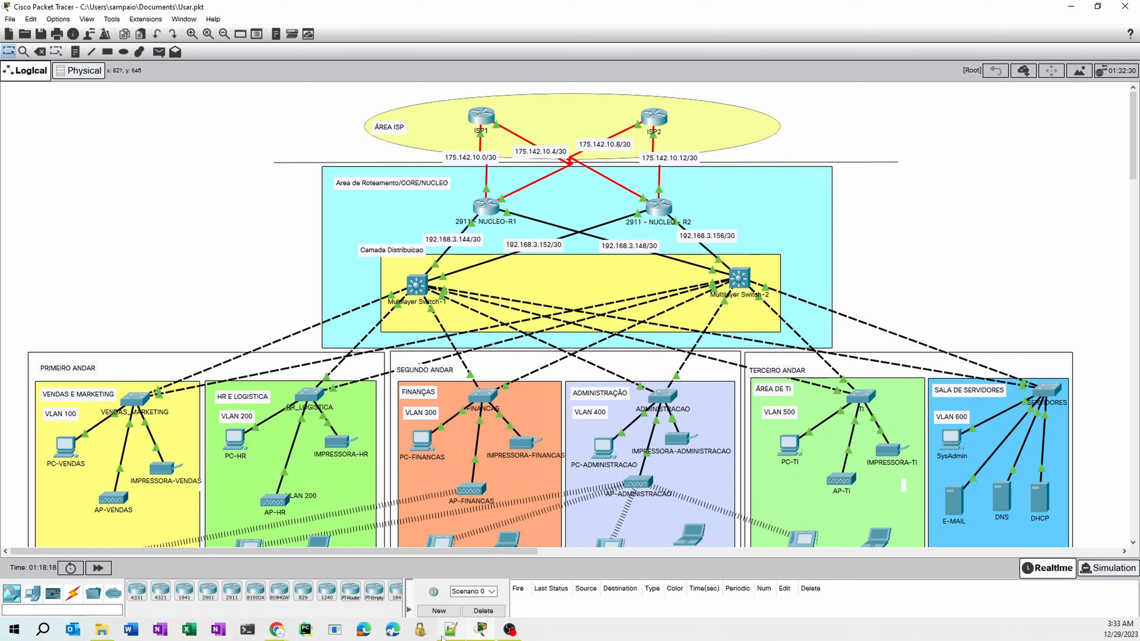
{"action": "left_click_drag", "start_coordinate": [1139, 343], "coordinate": [858, 110]}
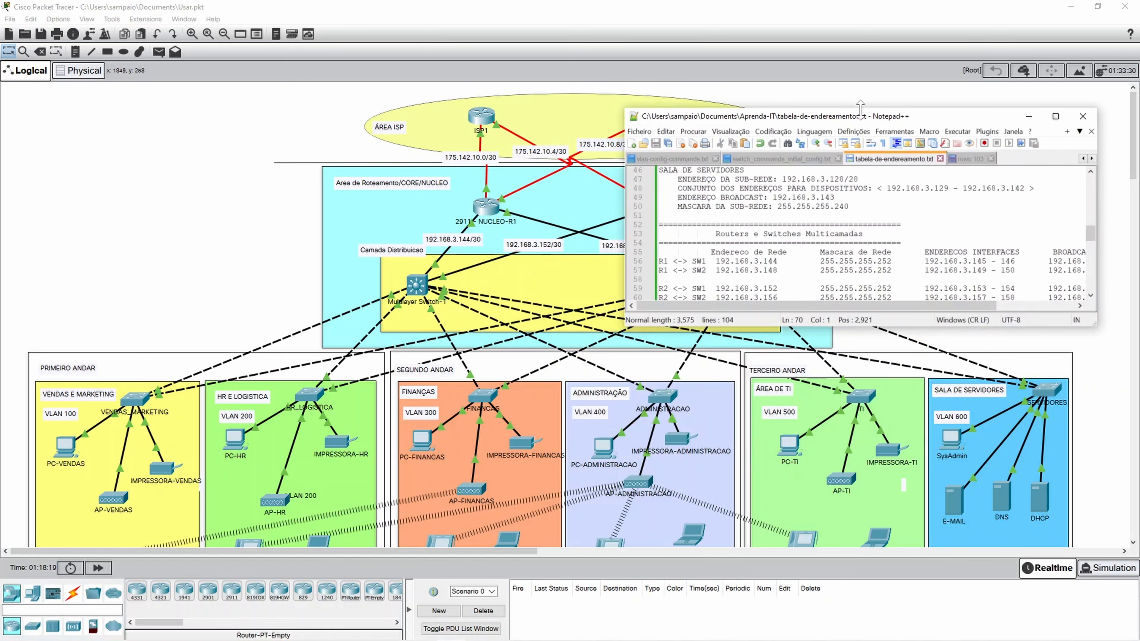
{"action": "double_click", "coordinate": [859, 109]}
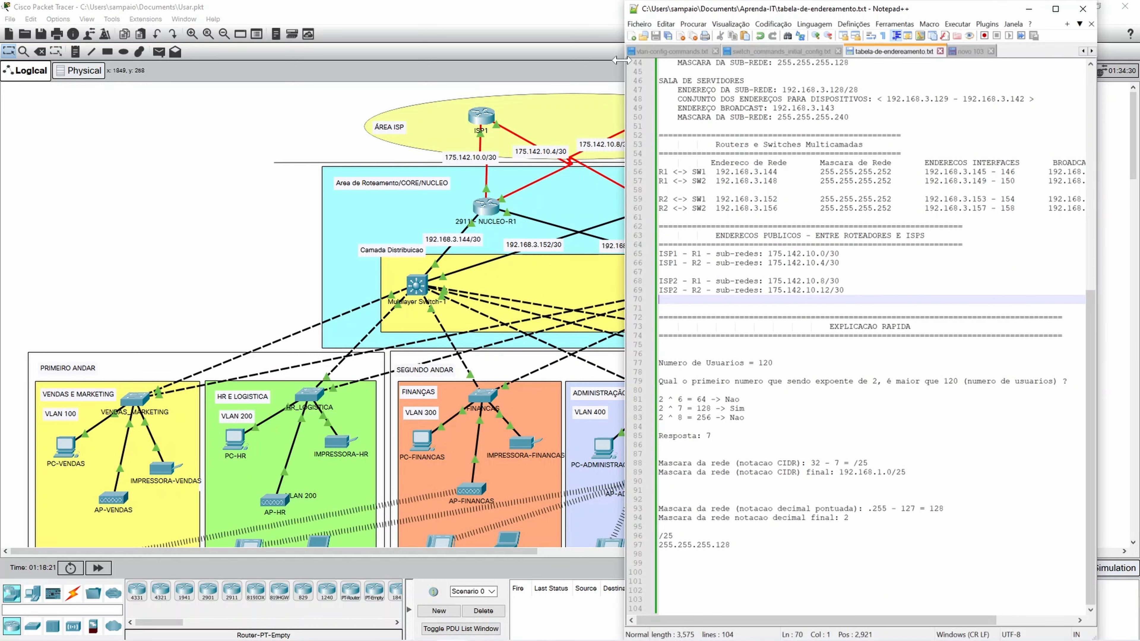
{"action": "left_click_drag", "start_coordinate": [622, 59], "coordinate": [717, 63]}
{"action": "left_click", "coordinate": [912, 211]}
{"action": "left_click_drag", "start_coordinate": [1096, 245], "coordinate": [1131, 244]}
{"action": "scroll", "coordinate": [920, 341], "scroll_direction": "up", "scroll_amount": 5}
{"action": "left_click", "coordinate": [752, 338]}
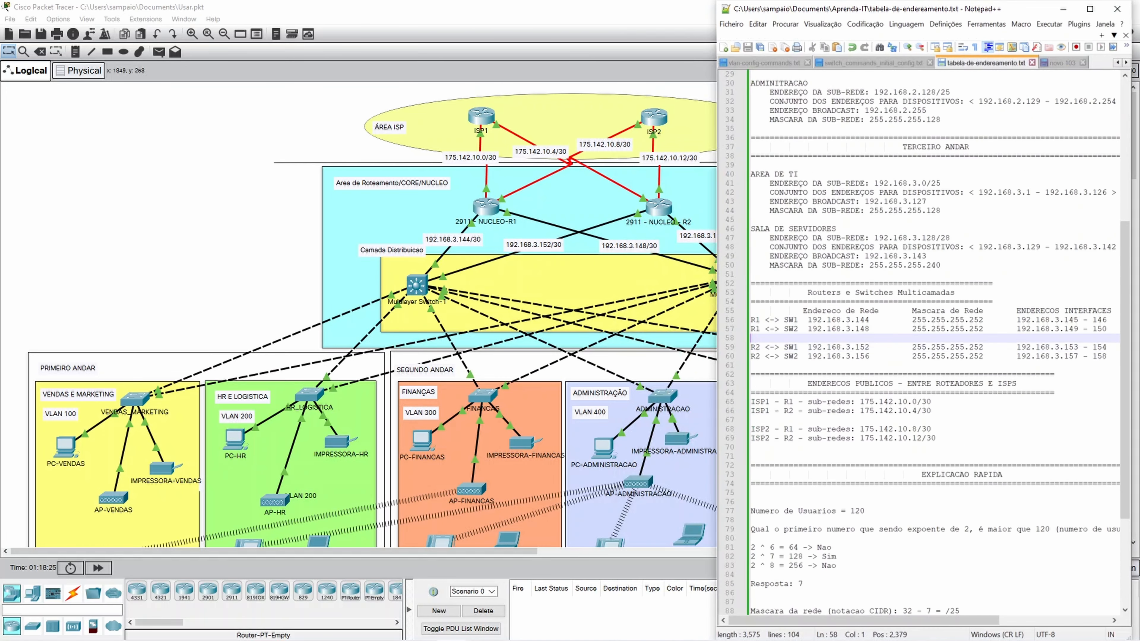
Examine the R1 <-> SW1 row of the Routers e Switches Multicamadas table for its network address, interface addresses and subnet mask.
{"action": "left_click_drag", "start_coordinate": [807, 293], "coordinate": [837, 293]}
{"action": "left_click", "coordinate": [859, 293]}
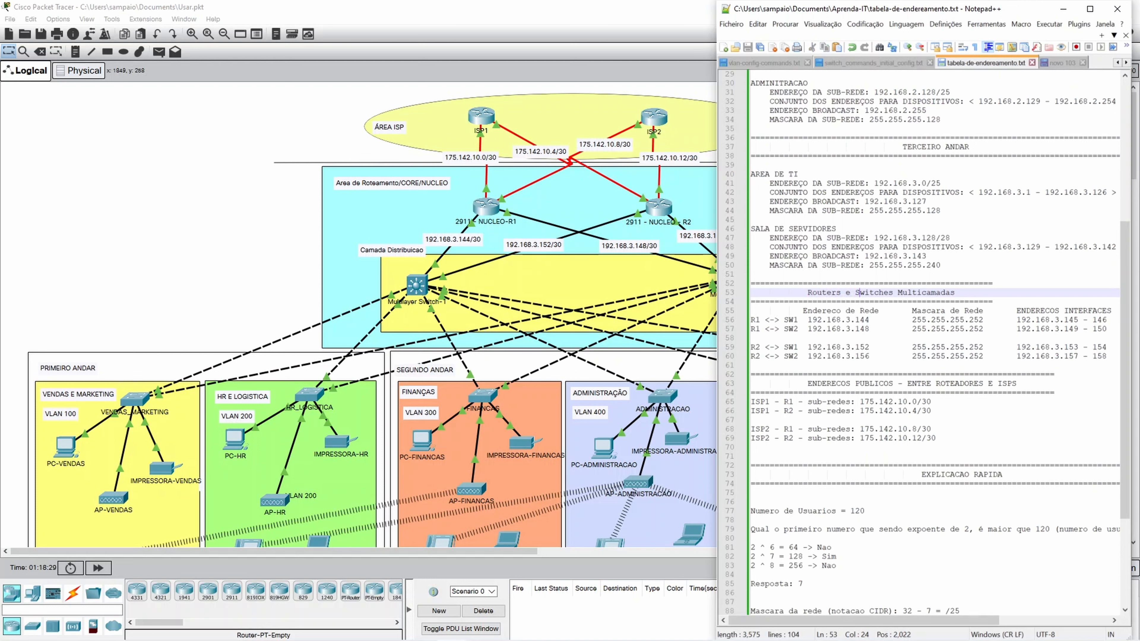
{"action": "left_click", "coordinate": [760, 319]}
{"action": "left_click", "coordinate": [794, 320]}
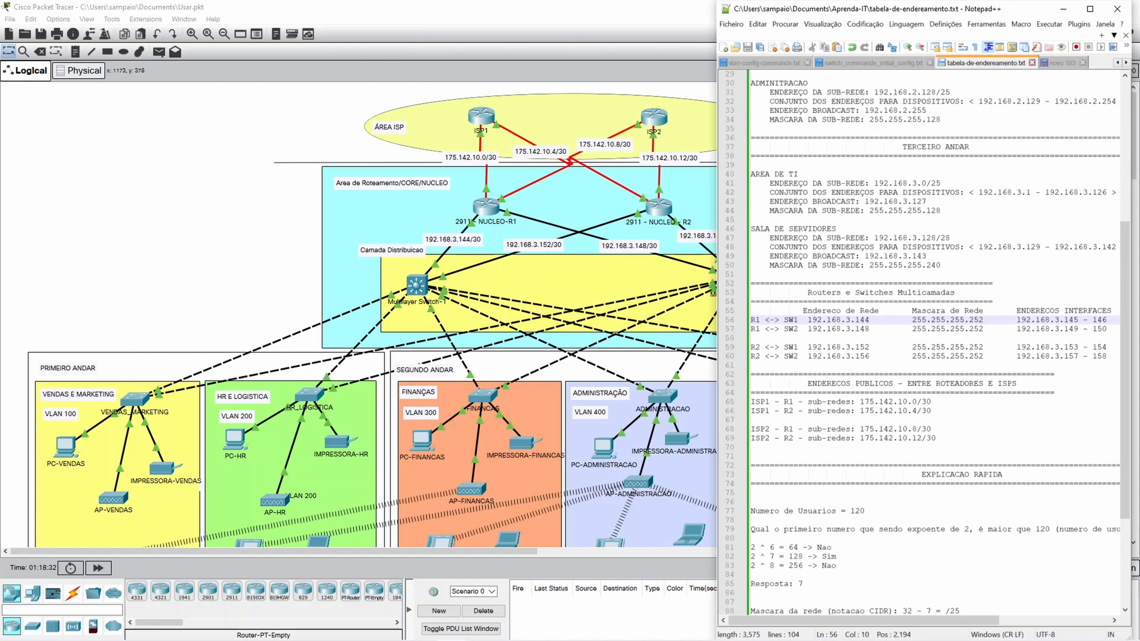
{"action": "left_click", "coordinate": [752, 339]}
{"action": "left_click_drag", "start_coordinate": [873, 319], "coordinate": [815, 320]}
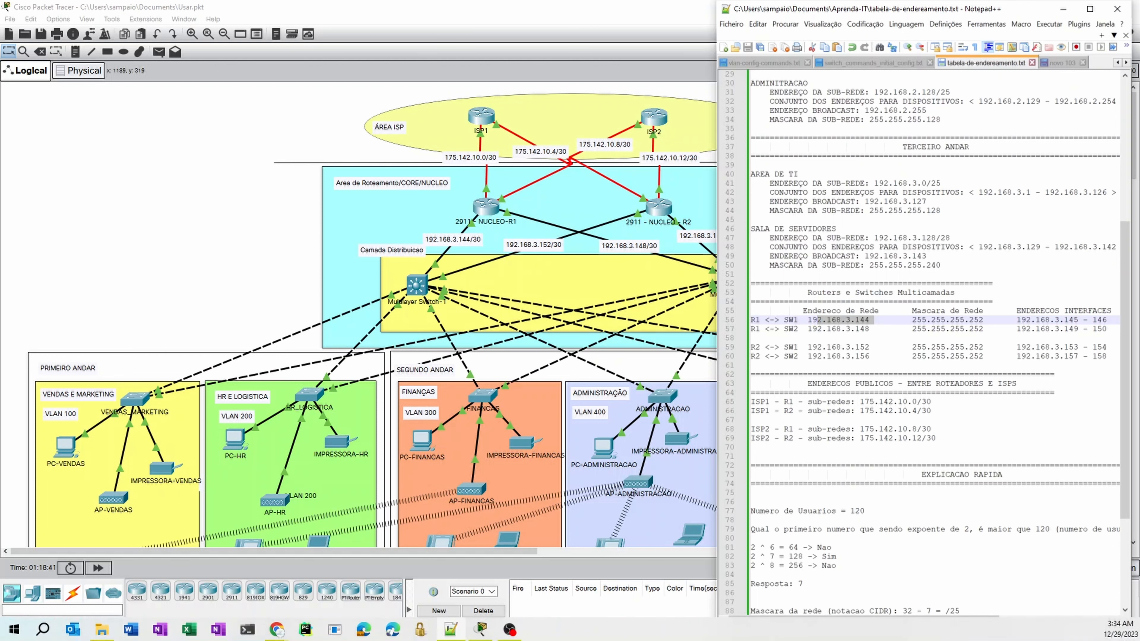
{"action": "left_click_drag", "start_coordinate": [942, 625], "coordinate": [997, 624]}
{"action": "left_click", "coordinate": [1007, 319]}
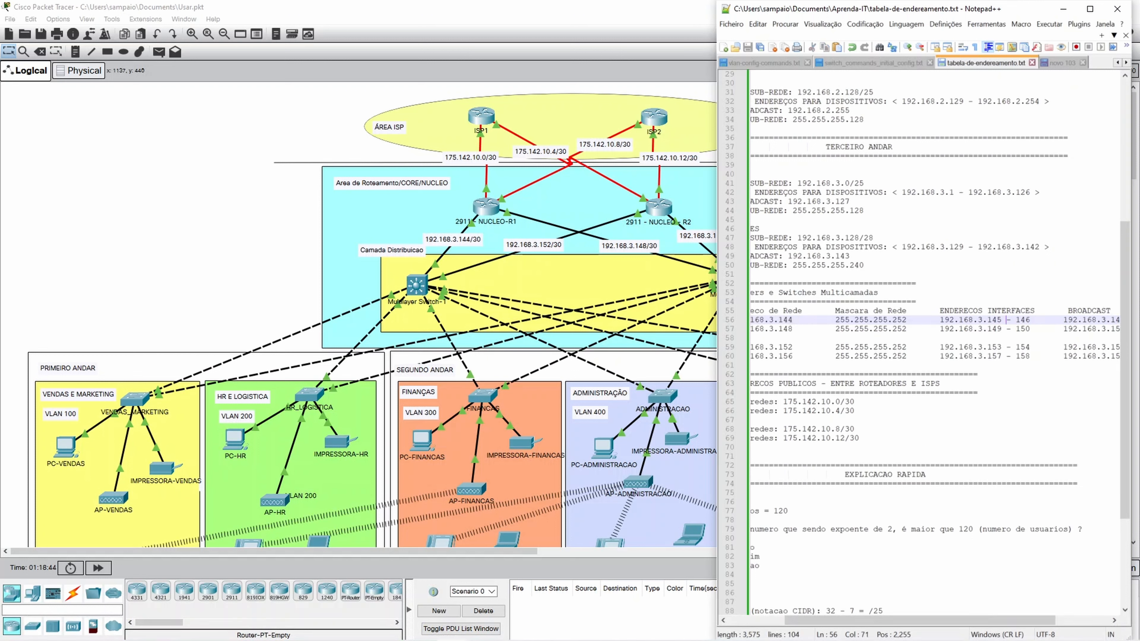
{"action": "left_click", "coordinate": [997, 320]}
{"action": "double_click", "coordinate": [995, 320]}
{"action": "left_click_drag", "start_coordinate": [1016, 320], "coordinate": [1039, 320]}
{"action": "mouse_move", "coordinate": [1004, 621]}
{"action": "left_mouse_down"}
{"action": "mouse_move", "coordinate": [1060, 621]}
{"action": "mouse_move", "coordinate": [988, 619]}
{"action": "left_mouse_up"}
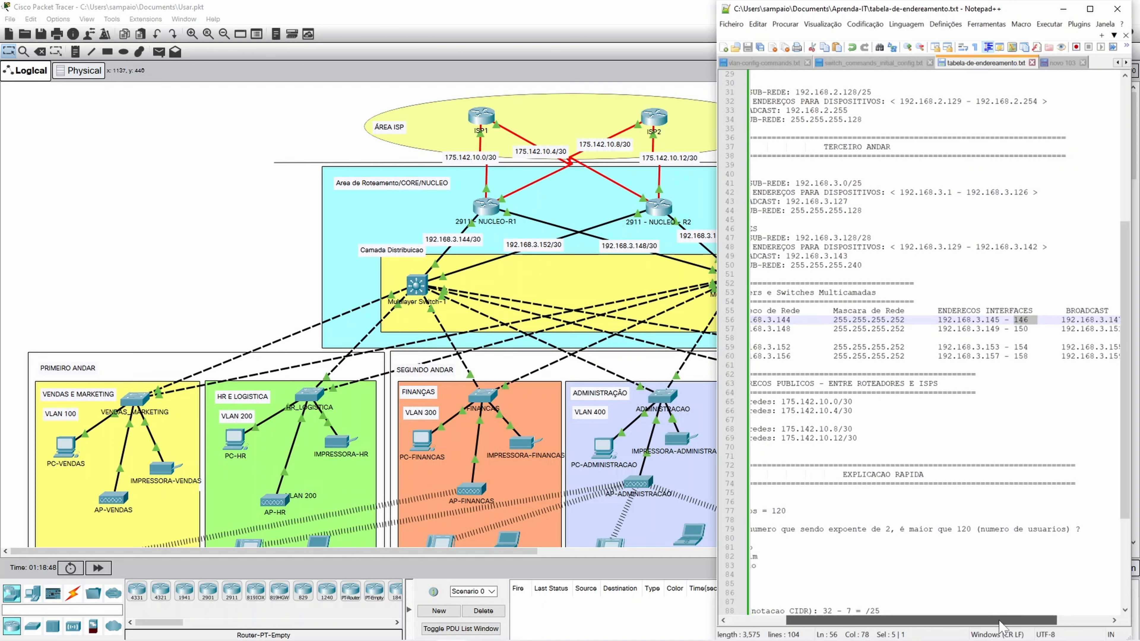
{"action": "mouse_move", "coordinate": [919, 319]}
{"action": "left_mouse_down"}
{"action": "mouse_move", "coordinate": [929, 320]}
{"action": "mouse_move", "coordinate": [915, 320]}
{"action": "left_mouse_up"}
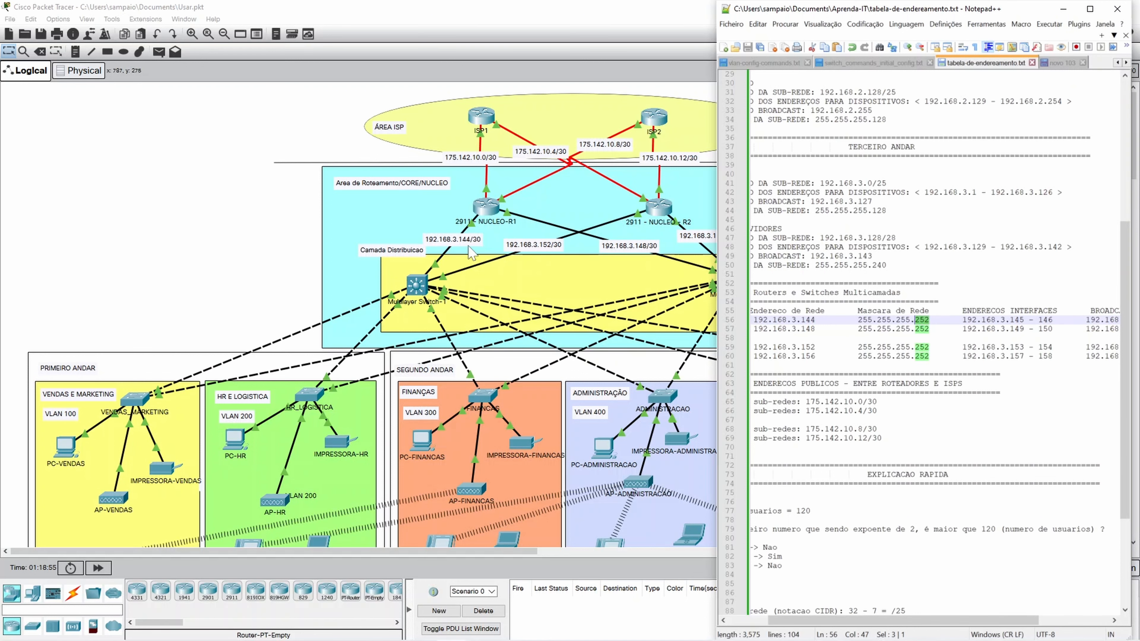
Switch back to Packet Tracer, open Multilayer Switch-1's command line at a fresh configuration prompt and move its window clear of the router links.
{"action": "left_click", "coordinate": [278, 258]}
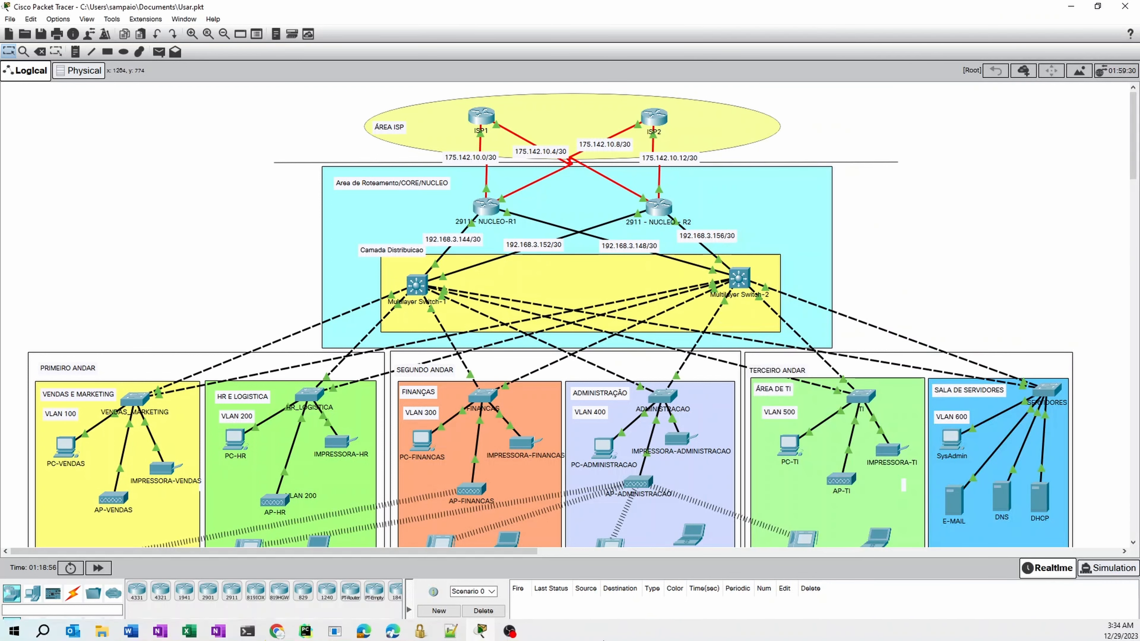
{"action": "left_click", "coordinate": [422, 289]}
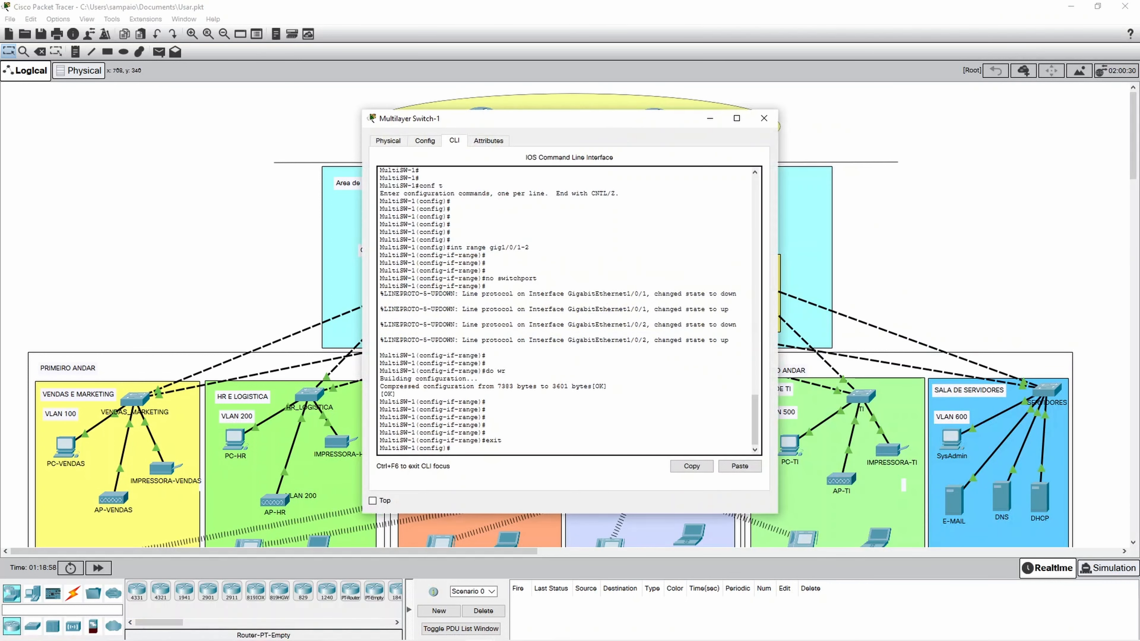
{"action": "key", "text": "Return"}
{"action": "key", "text": "Return"}
{"action": "key", "text": "Return"}
{"action": "key", "text": "Return"}
{"action": "key", "text": "Return"}
{"action": "key", "text": "Return"}
{"action": "key", "text": "Return"}
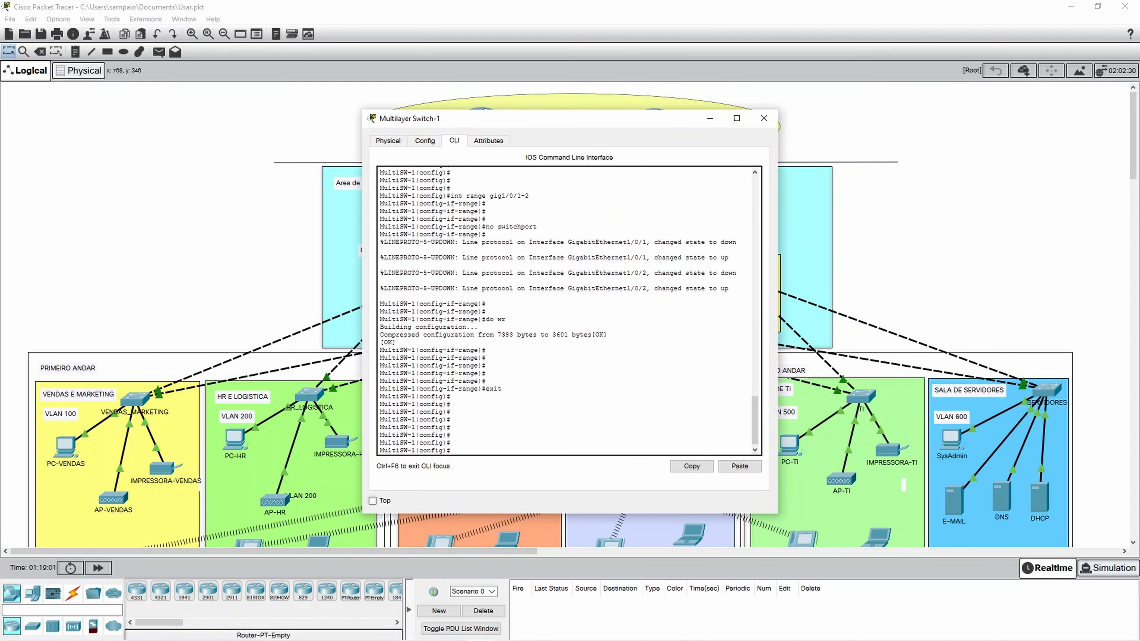
{"action": "left_click_drag", "start_coordinate": [524, 122], "coordinate": [876, 121]}
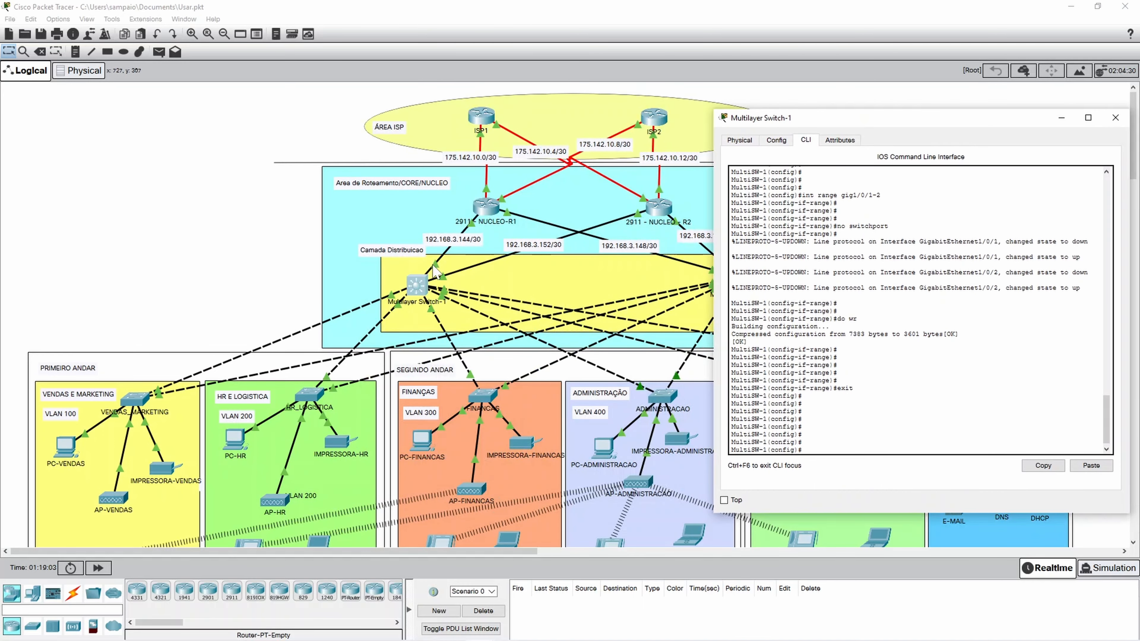
Check which ports the link between Multilayer Switch-1 and NUCLEO-R1 uses.
{"action": "left_click", "coordinate": [145, 255]}
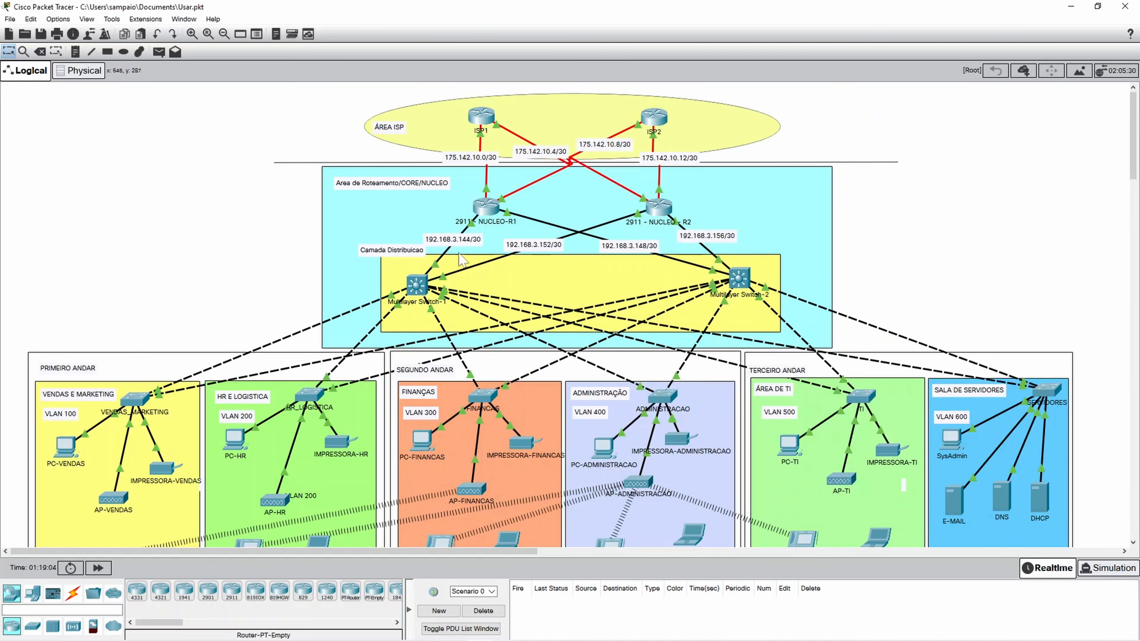
{"action": "mouse_move", "coordinate": [434, 270]}
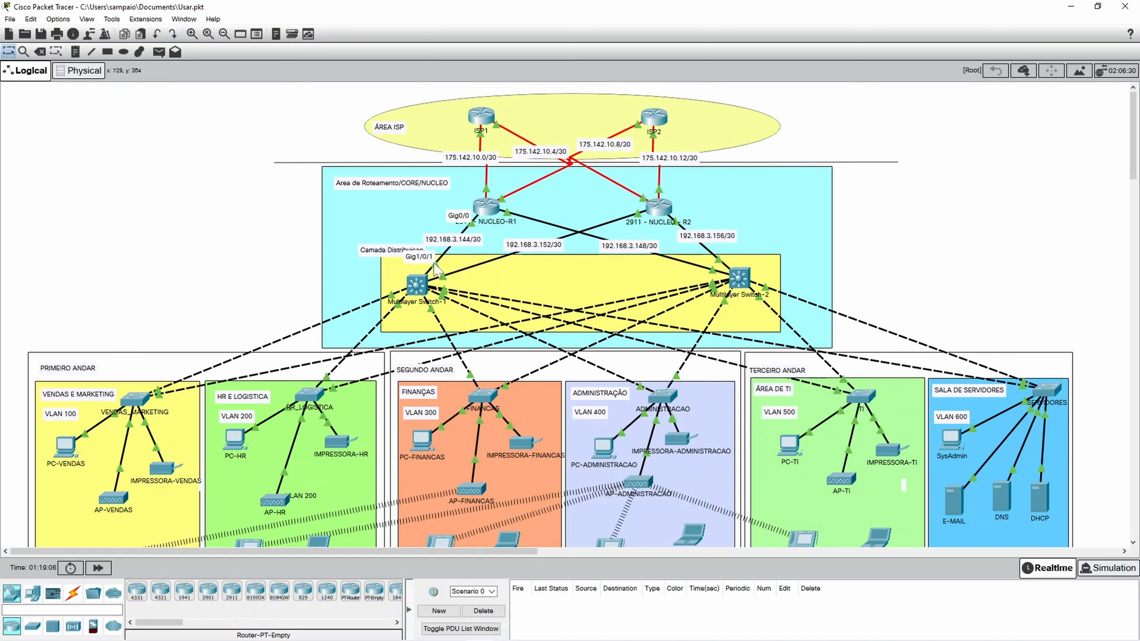
{"action": "mouse_move", "coordinate": [476, 637]}
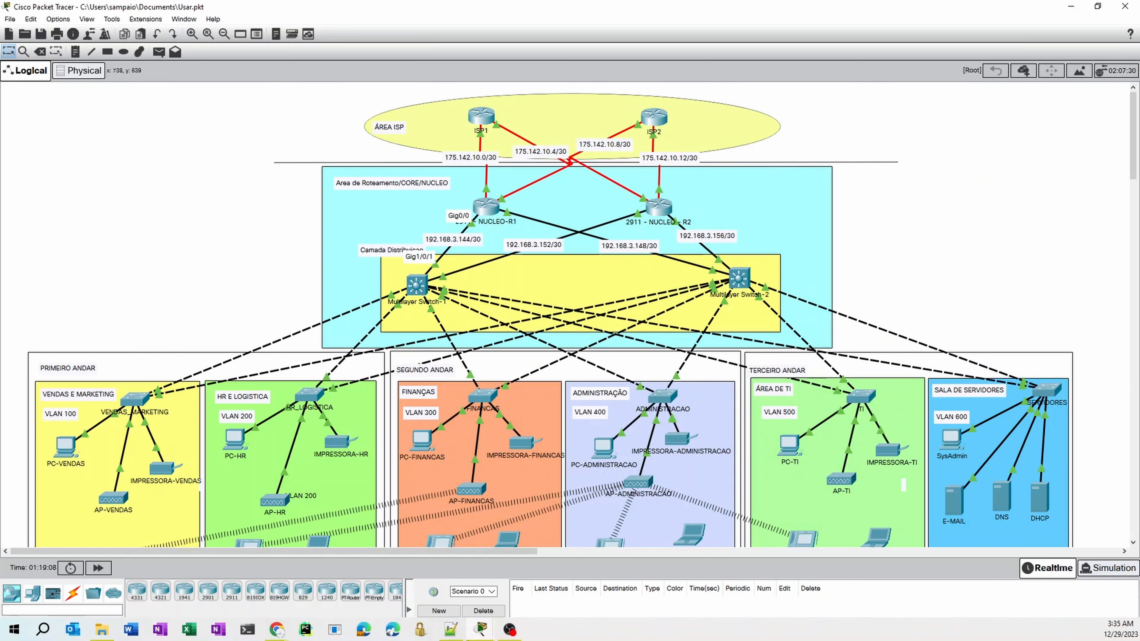
On Multilayer Switch-1, assign interface gig1/0/1 the address 192.168.3.145 with mask 255.255.255.252.
{"action": "left_click", "coordinate": [544, 559]}
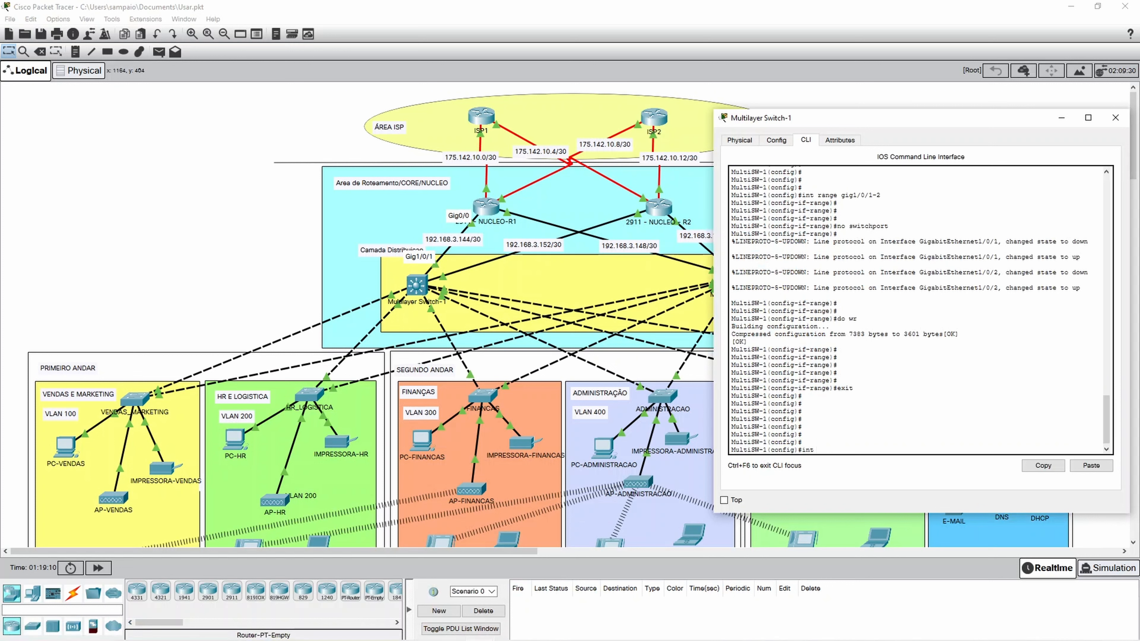
{"action": "type", "text": "int gig1/0/"}
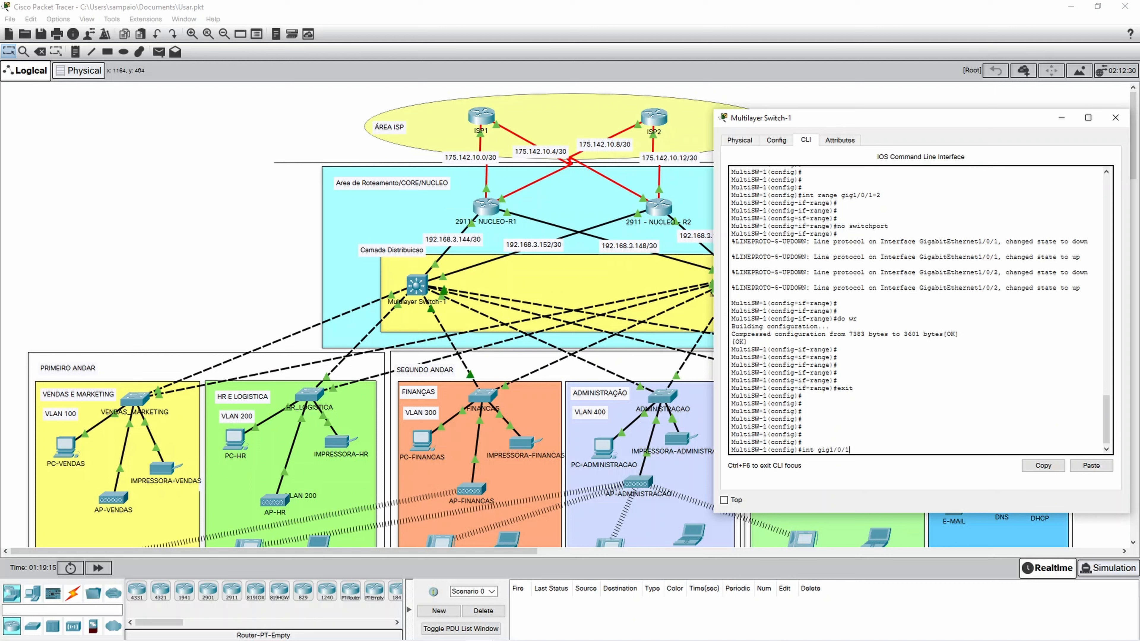
{"action": "type", "text": "1"}
{"action": "key", "text": "Return"}
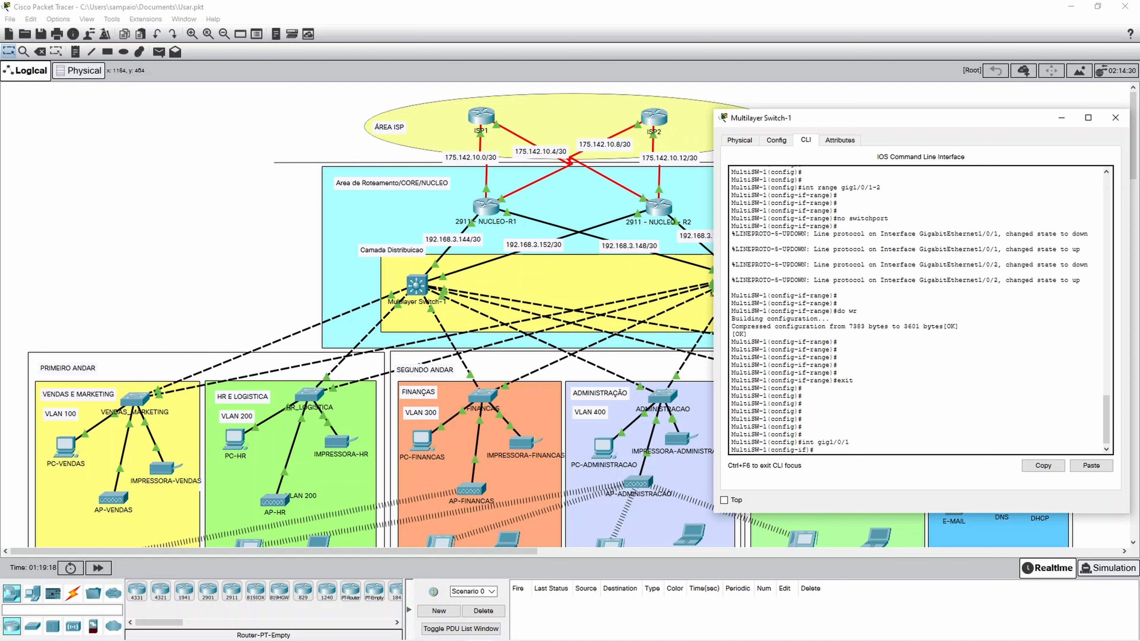
{"action": "type", "text": "ip address"}
{"action": "type", "text": "192.1"}
{"action": "type", "text": "68"}
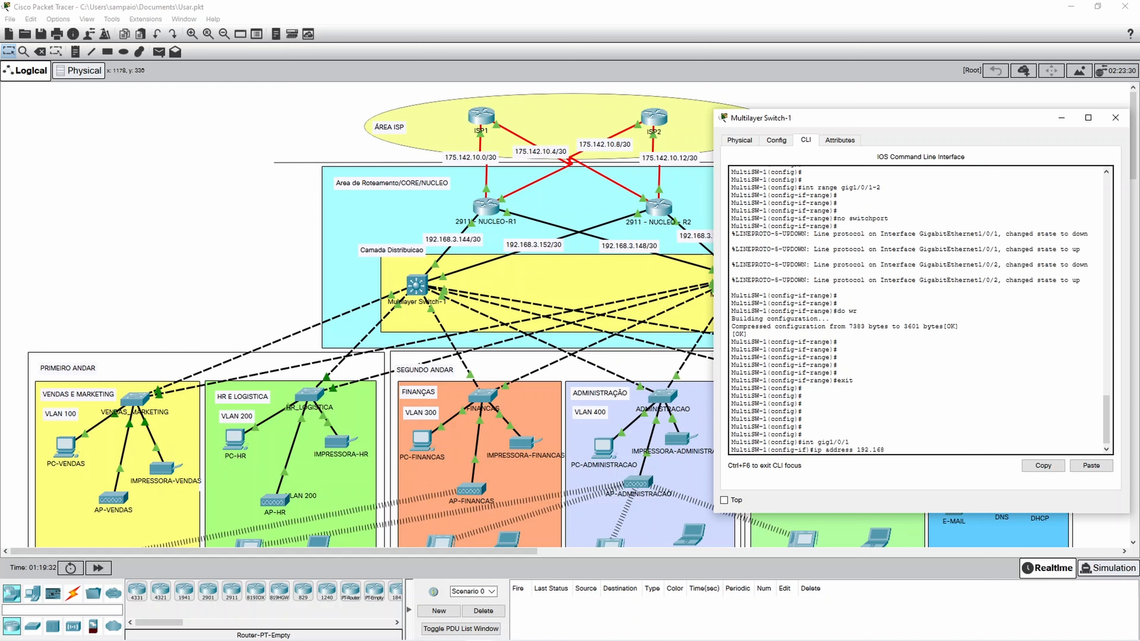
{"action": "type", "text": ".3.145 255.255.255.2523"}
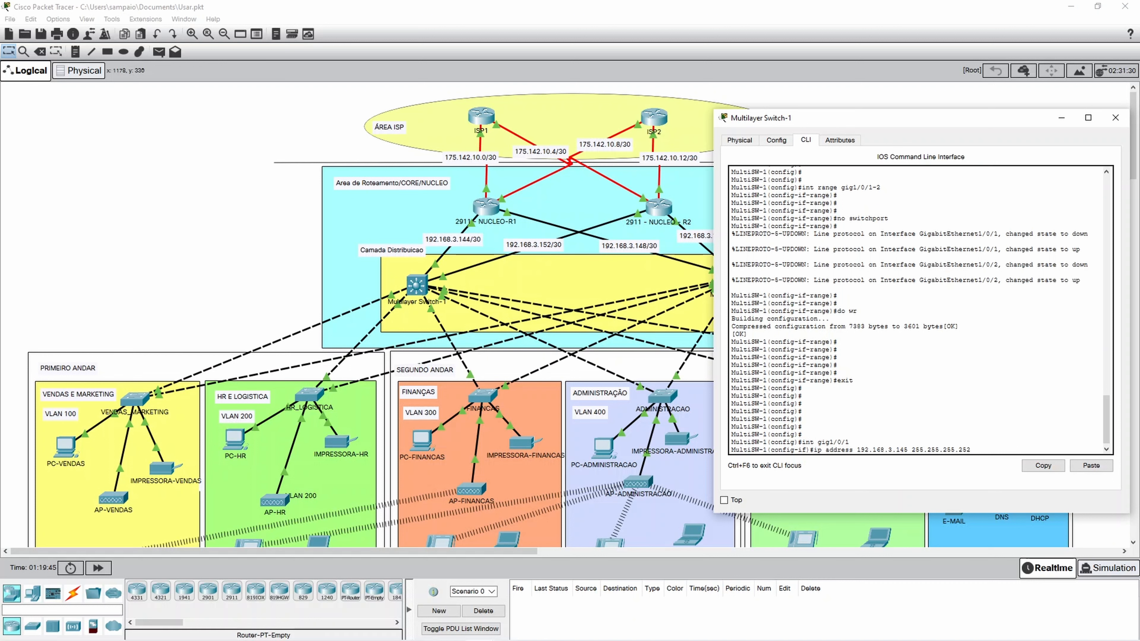
{"action": "key", "text": "Return"}
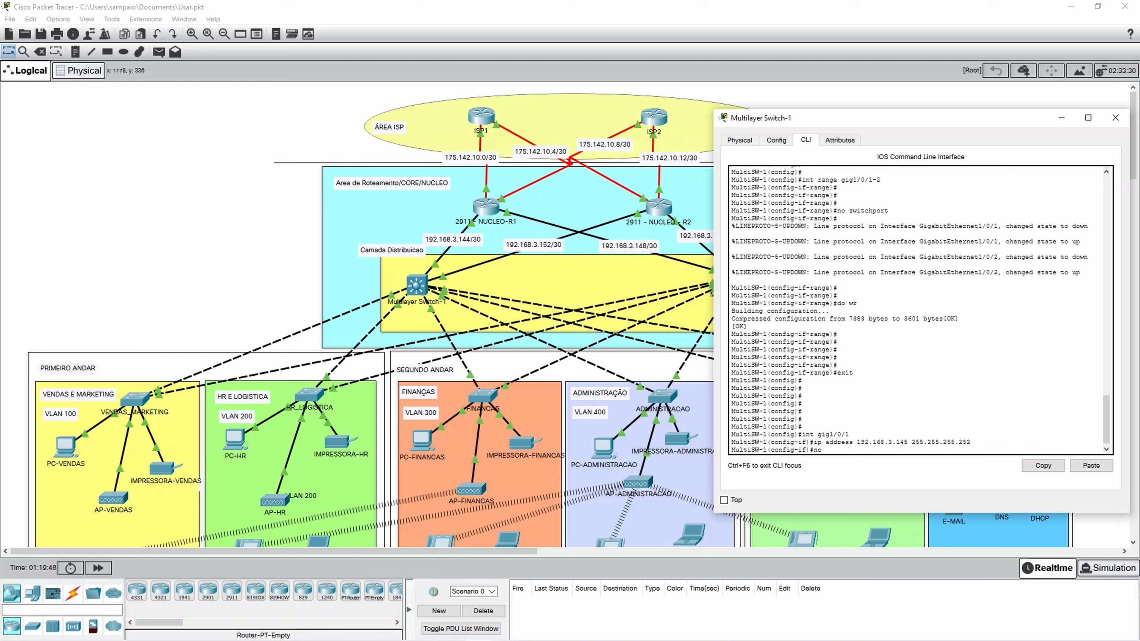
Enable gig1/0/1 with no shutdown, save the switch configuration and return to global configuration mode.
{"action": "type", "text": "no shutdown"}
{"action": "key", "text": "Return"}
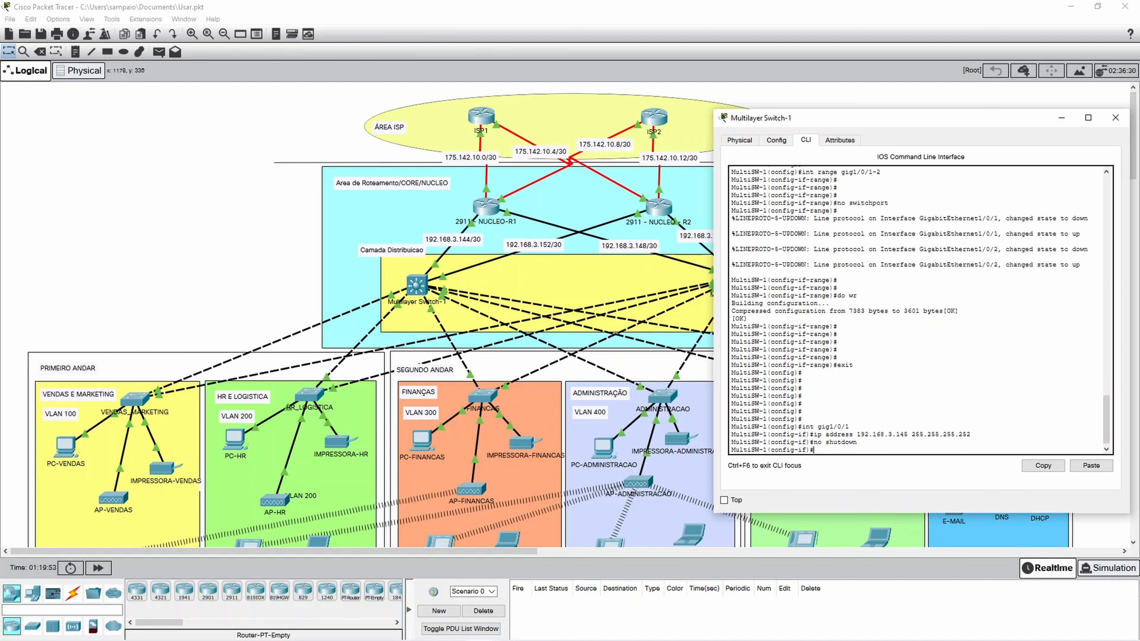
{"action": "key", "text": "Return"}
{"action": "key", "text": "Return"}
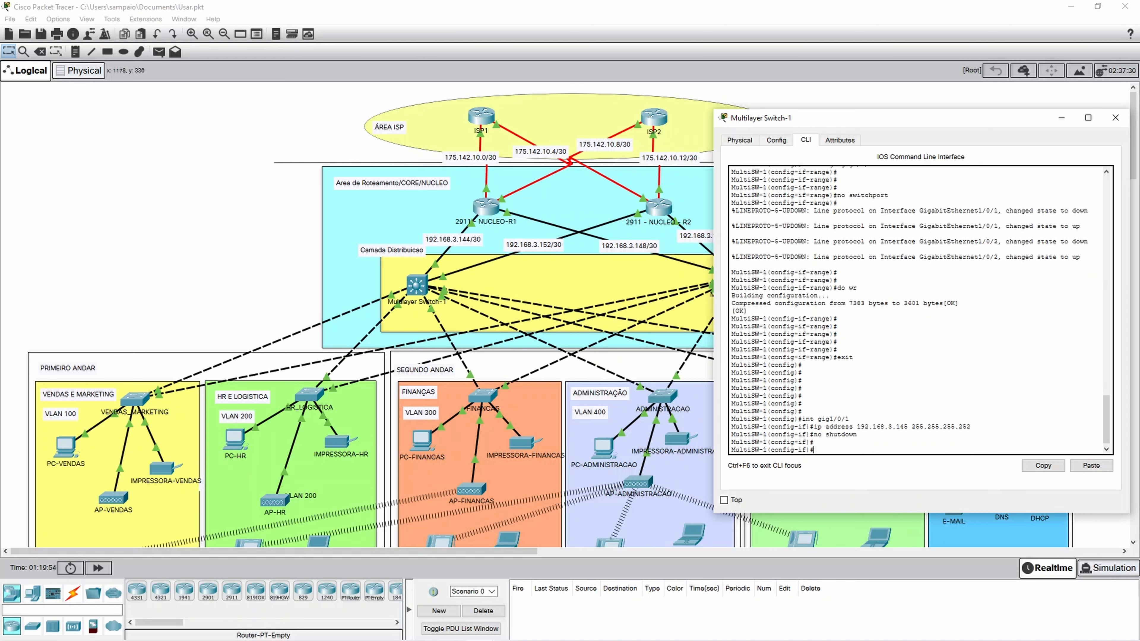
{"action": "type", "text": "do wr"}
{"action": "key", "text": "Return"}
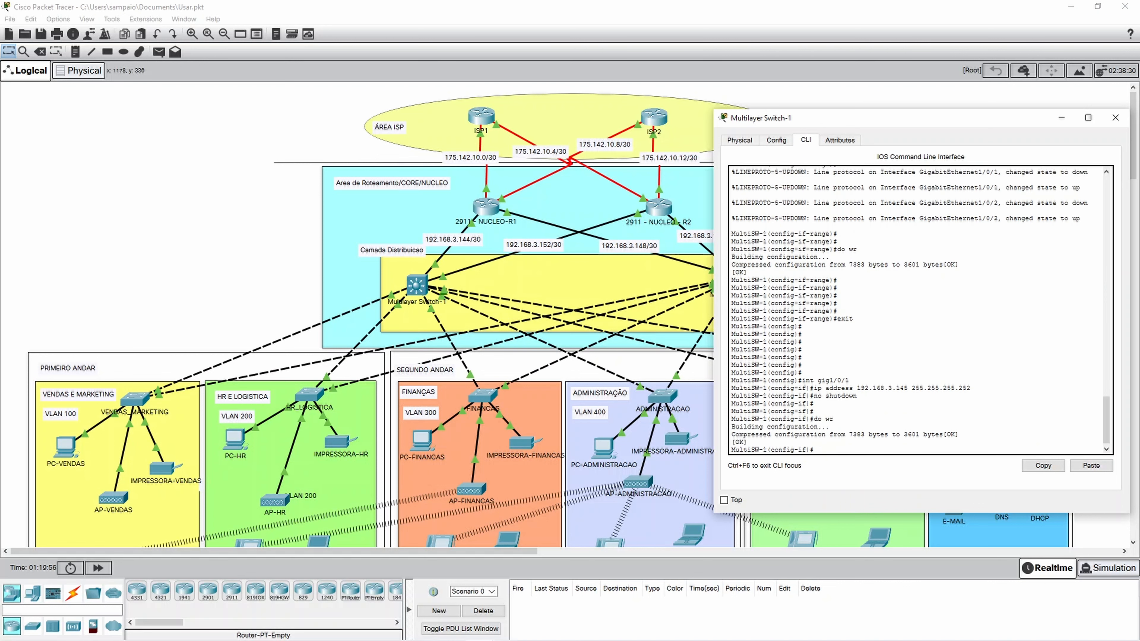
{"action": "key", "text": "Return"}
{"action": "key", "text": "Return"}
{"action": "key", "text": "Return"}
{"action": "key", "text": "Return"}
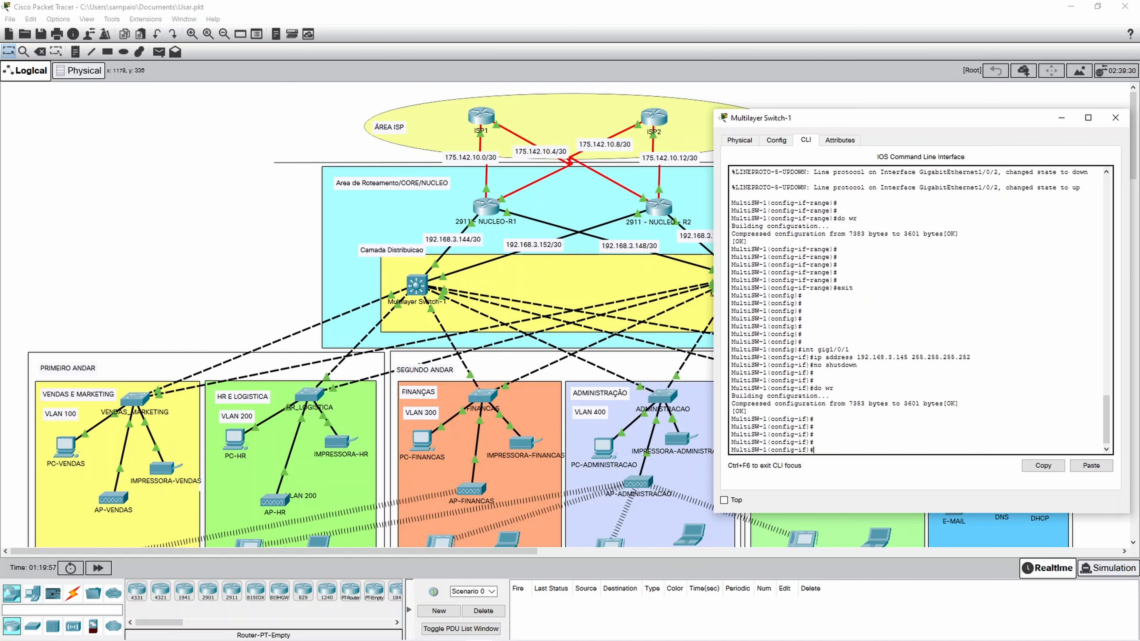
{"action": "type", "text": "exit"}
{"action": "key", "text": "Return"}
{"action": "key", "text": "Return"}
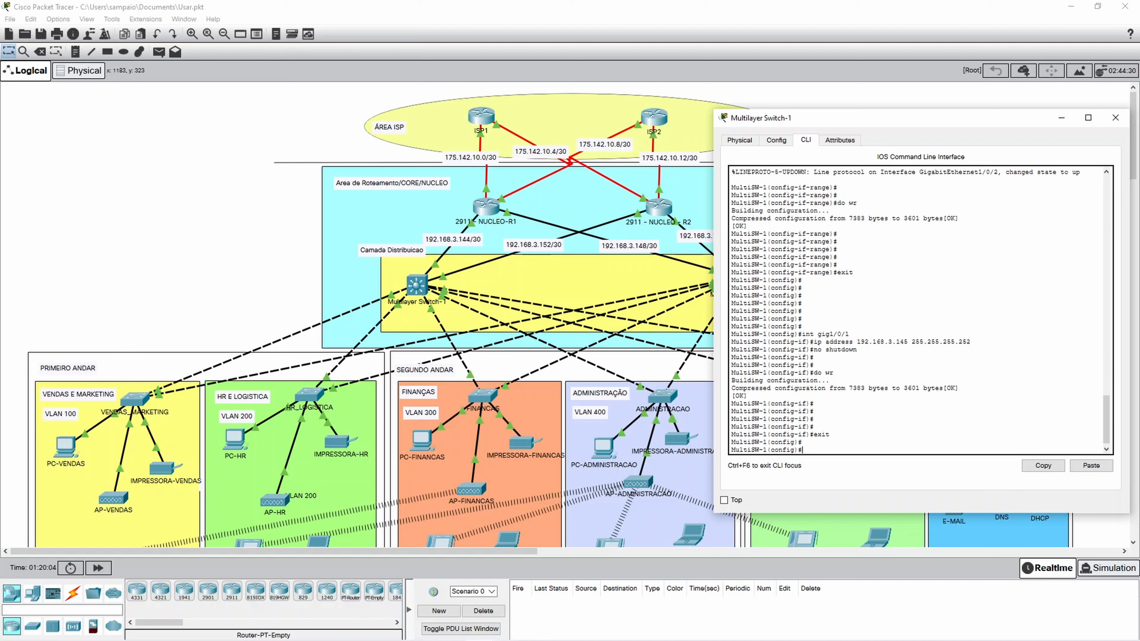
Check which ports the link between Multilayer Switch-1 and NUCLEO-R2 uses, and return to the switch's command line.
{"action": "left_click", "coordinate": [165, 279]}
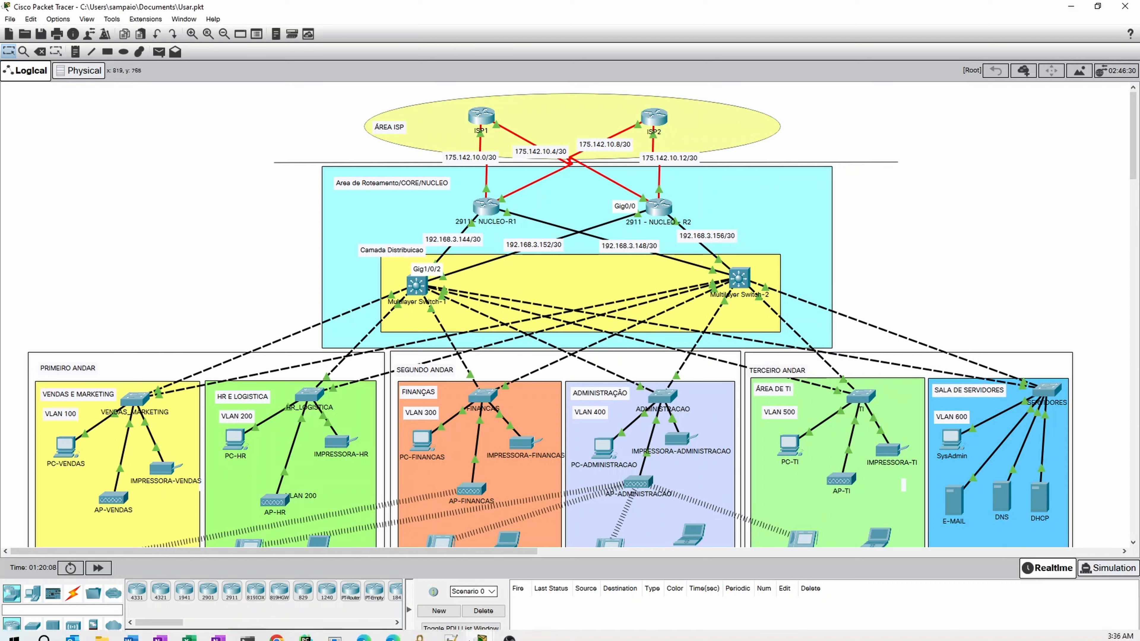
{"action": "mouse_move", "coordinate": [489, 630]}
{"action": "left_click", "coordinate": [564, 583]}
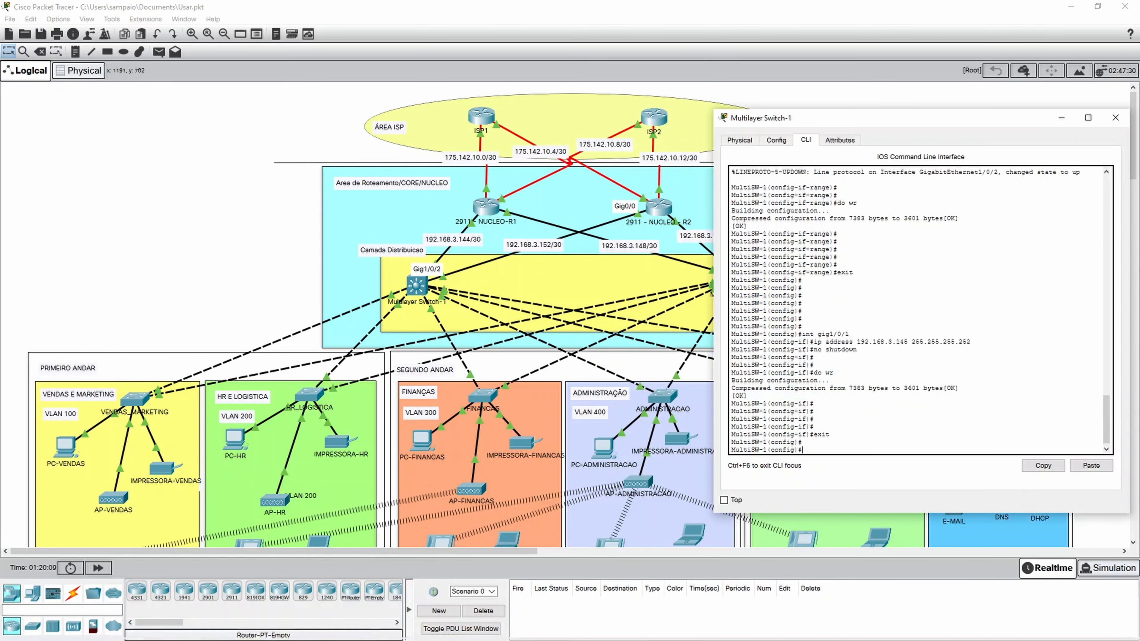
Assign Multilayer Switch-1's interface gig1/0/2 the address 192.168.3.153 with mask 255.255.255.252.
{"action": "key", "text": "Up"}
{"action": "key", "text": "Up"}
{"action": "key", "text": "Up"}
{"action": "key", "text": "Up"}
{"action": "key", "text": "Up"}
{"action": "key", "text": "Up"}
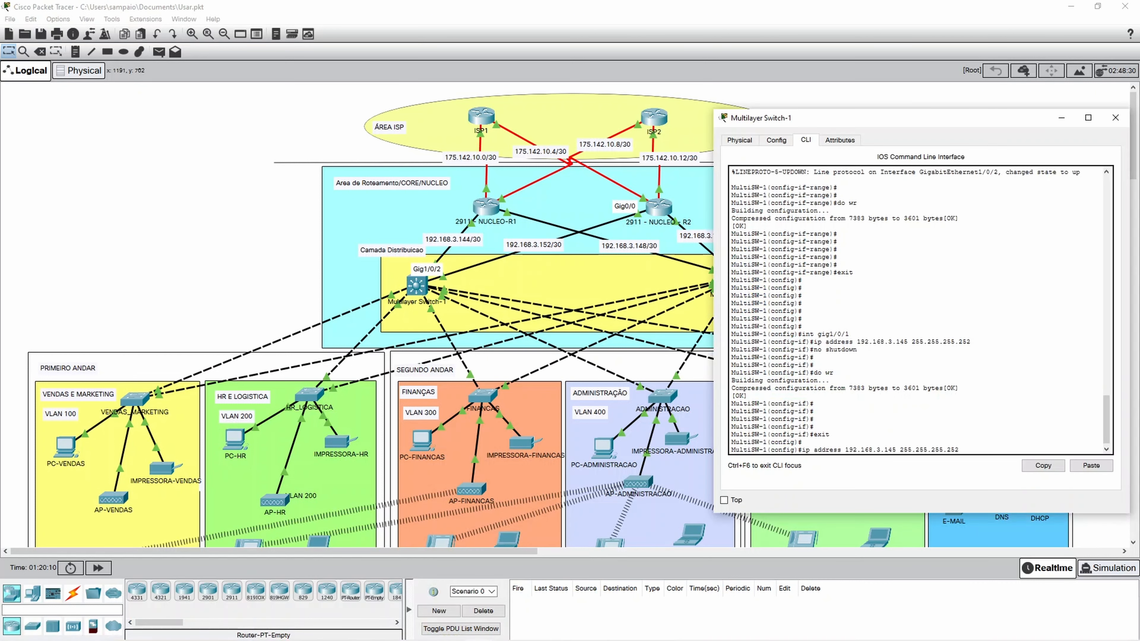
{"action": "key", "text": "Down"}
{"action": "key", "text": "Return"}
{"action": "key", "text": "Up"}
{"action": "key", "text": "Up"}
{"action": "key", "text": "Up"}
{"action": "key", "text": "Up"}
{"action": "key", "text": "Up"}
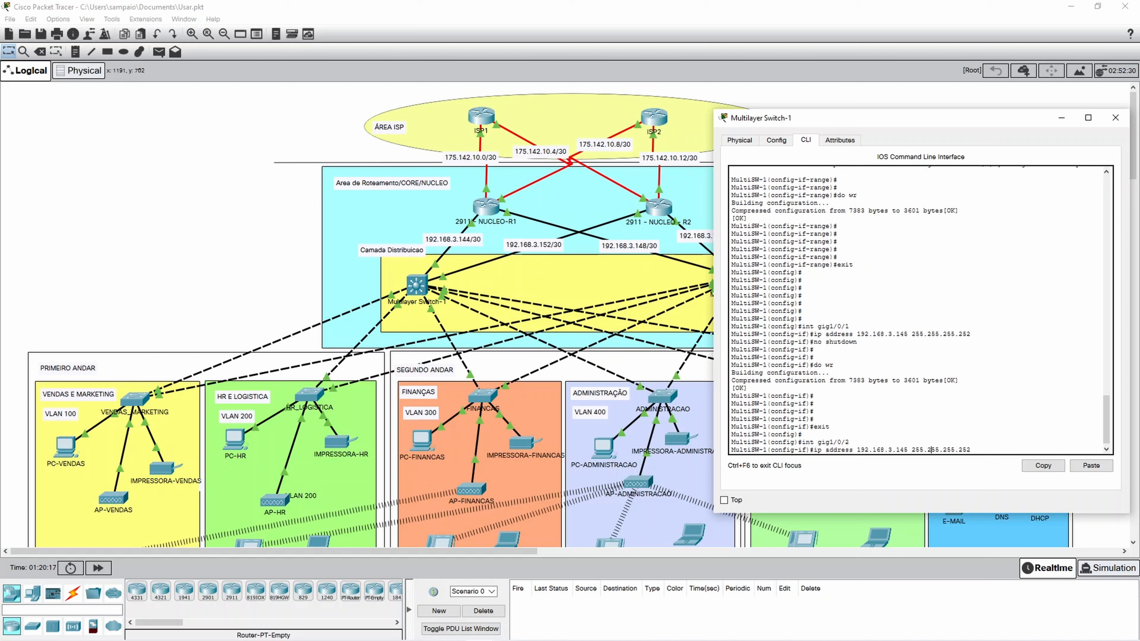
{"action": "key", "text": "Left"}
{"action": "key", "text": "Left"}
{"action": "key", "text": "Left"}
{"action": "key", "text": "Left"}
{"action": "key", "text": "Left"}
{"action": "key", "text": "Left"}
{"action": "key", "text": "Left"}
{"action": "key", "text": "Left"}
{"action": "key", "text": "Left"}
{"action": "key", "text": "Left"}
{"action": "key", "text": "BackSpace"}
{"action": "key", "text": "BackSpace"}
{"action": "type", "text": "53"}
{"action": "key", "text": "Return"}
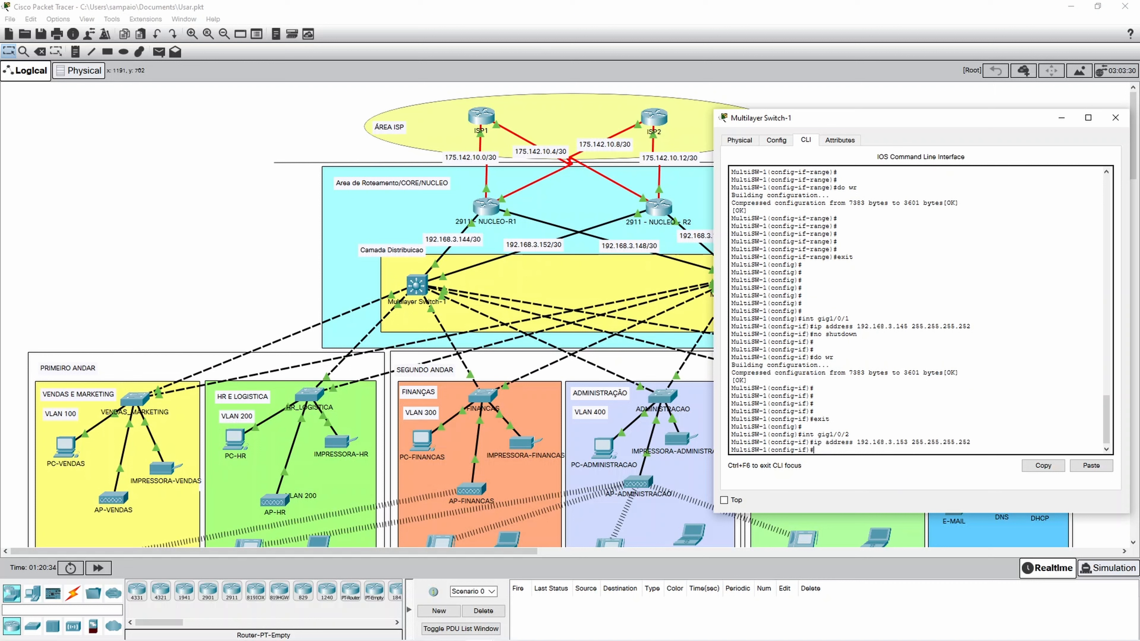
Enable gig1/0/2 with no shutdown, save the configuration and exit to Multilayer Switch-1's global configuration mode.
{"action": "type", "text": "no sh"}
{"action": "key", "text": "Return"}
{"action": "type", "text": "do"}
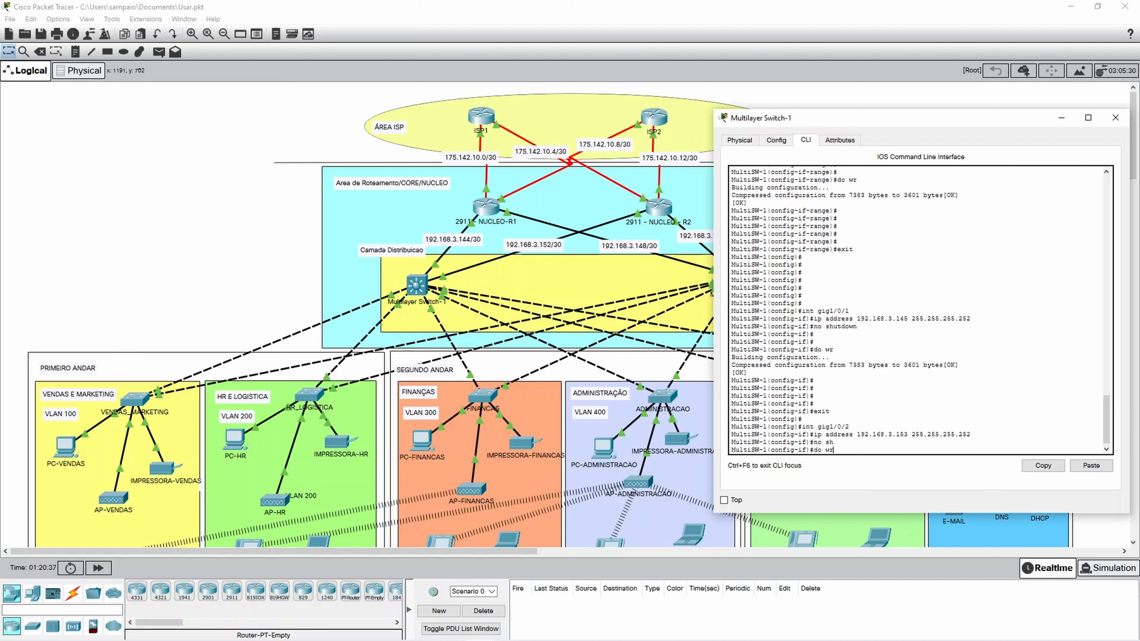
{"action": "type", "text": " wr"}
{"action": "key", "text": "Return"}
{"action": "key", "text": "Return"}
{"action": "key", "text": "Return"}
{"action": "key", "text": "Return"}
{"action": "key", "text": "Return"}
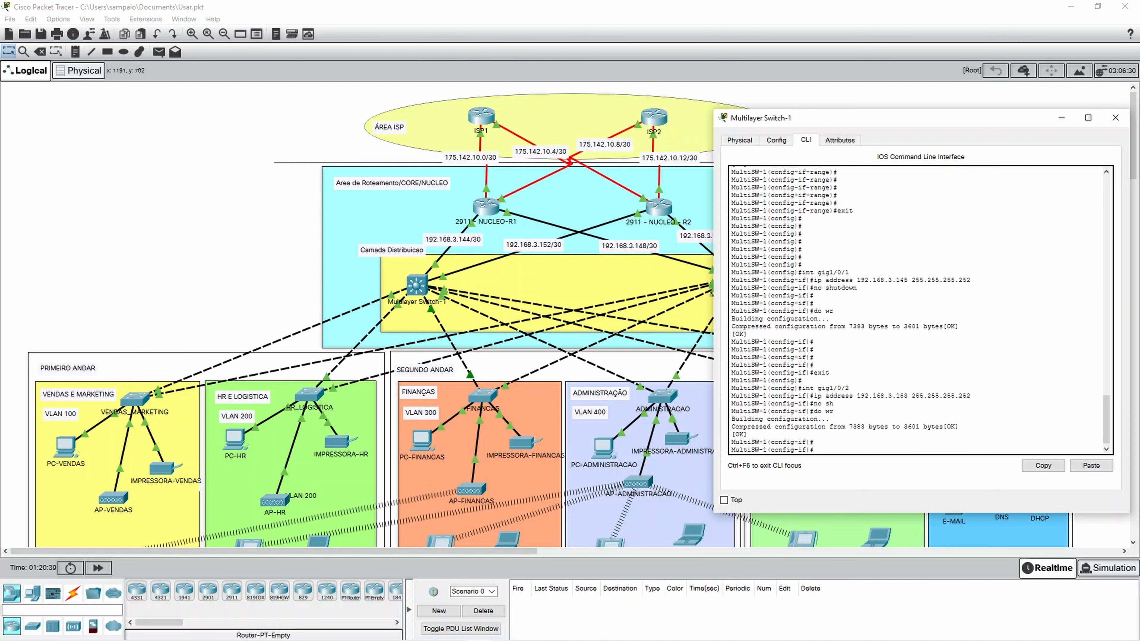
{"action": "type", "text": "e"}
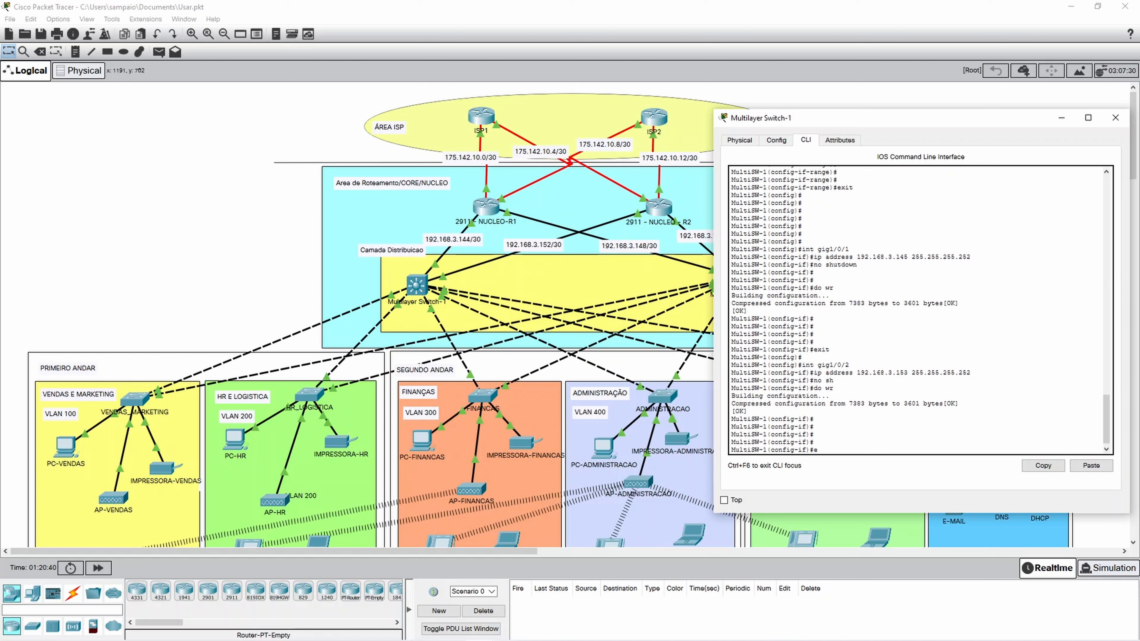
{"action": "type", "text": "xit"}
{"action": "key", "text": "Return"}
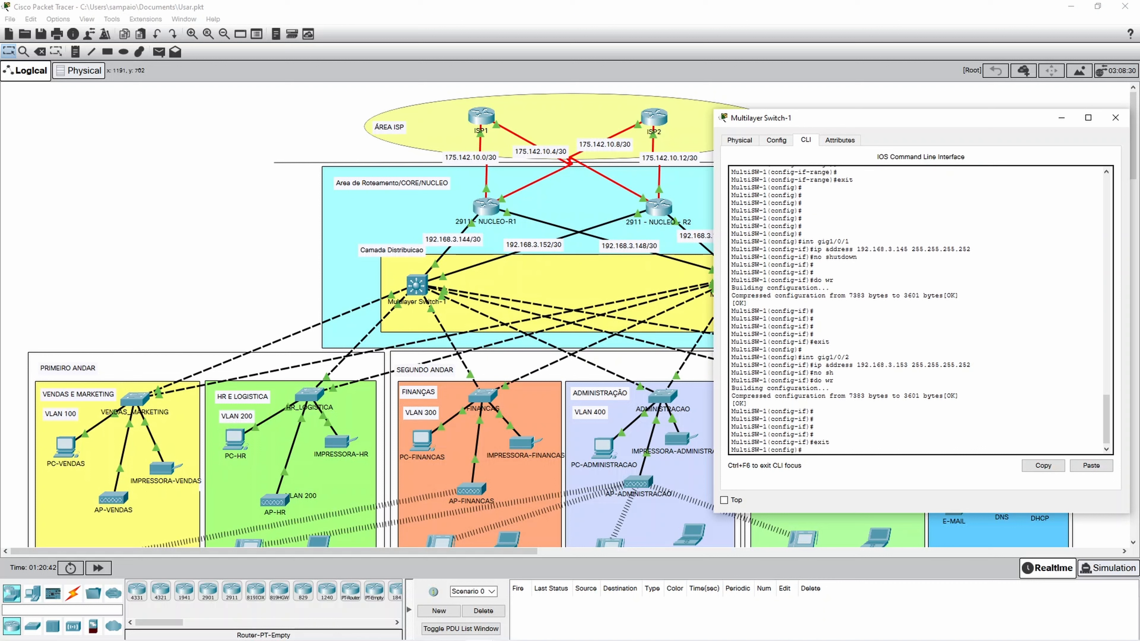
Close Multilayer Switch-1's window and open Multilayer Switch-2's command line at a fresh configuration prompt.
{"action": "left_click", "coordinate": [1115, 118]}
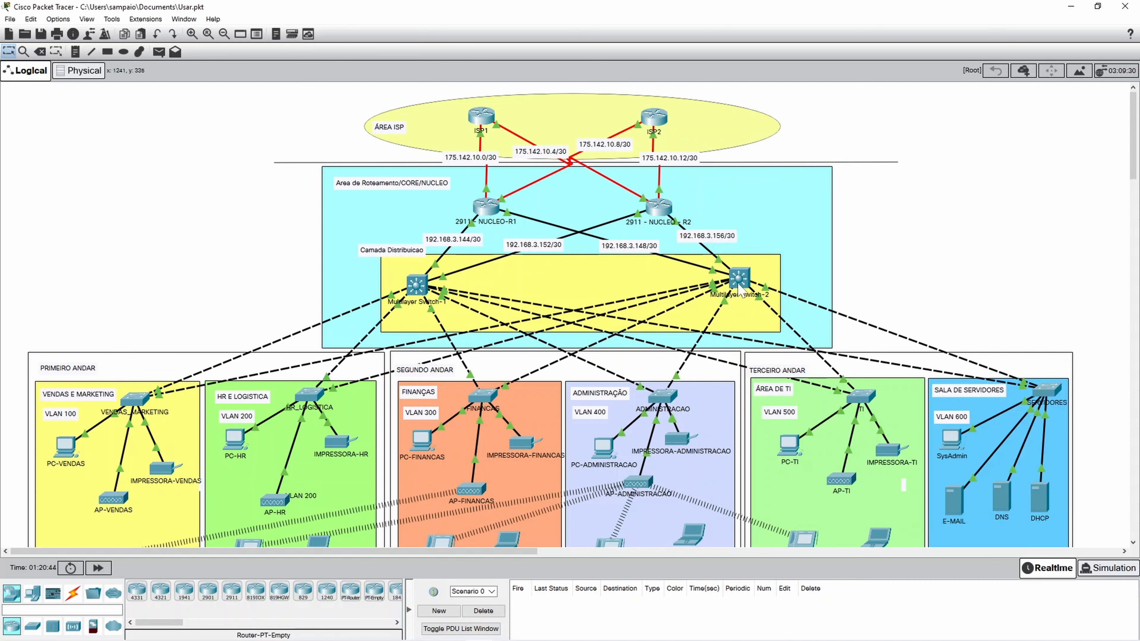
{"action": "left_click", "coordinate": [738, 281]}
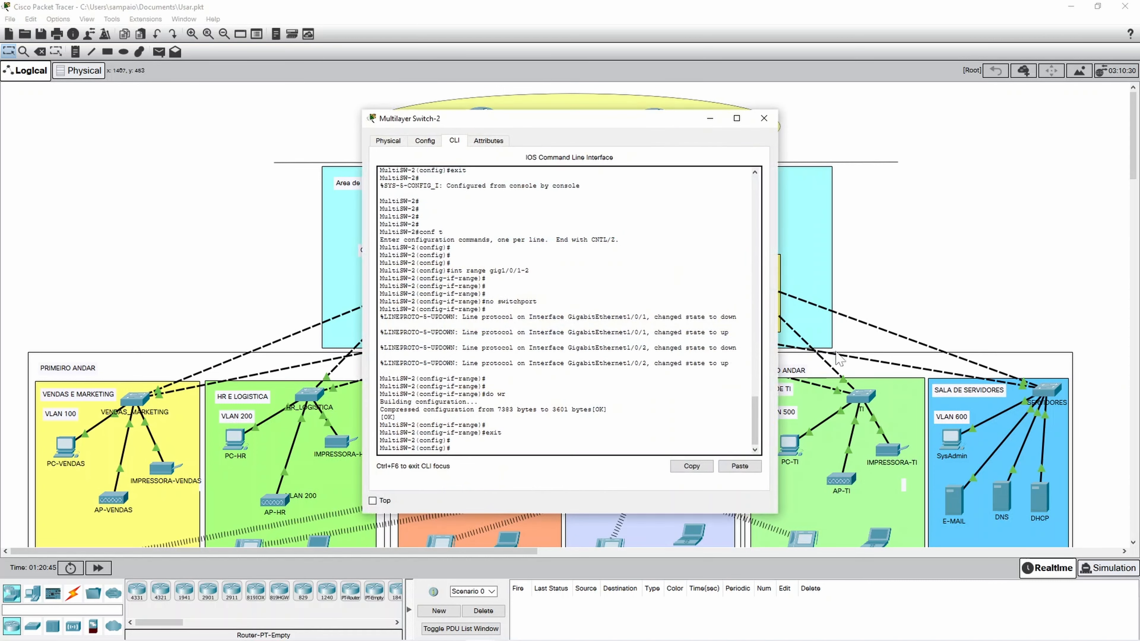
{"action": "left_click_drag", "start_coordinate": [590, 119], "coordinate": [916, 43]}
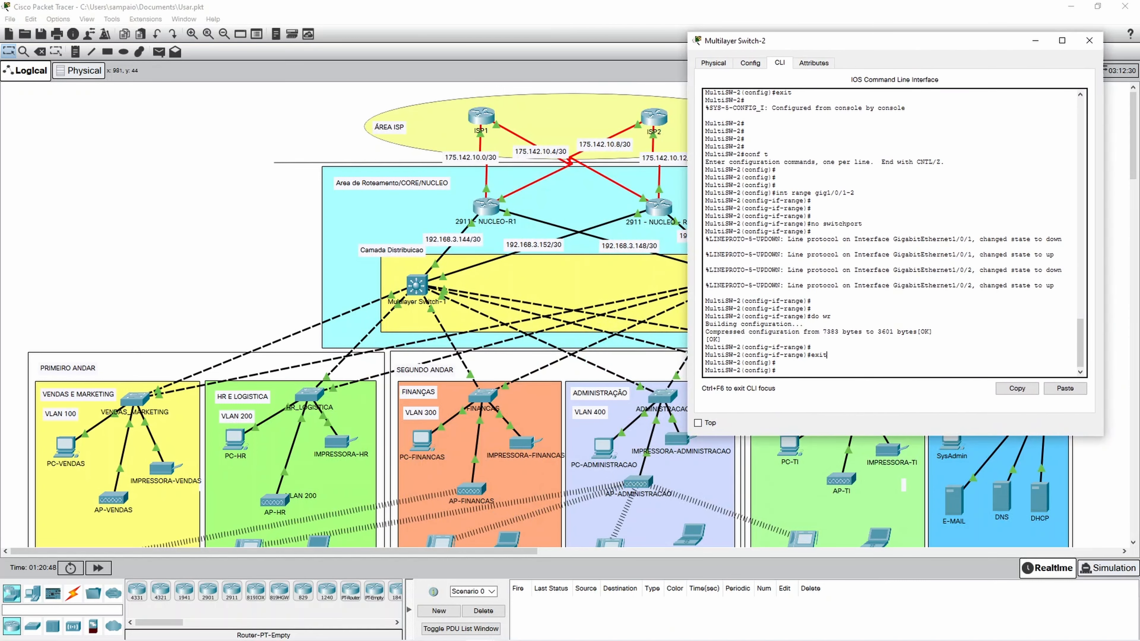
{"action": "key", "text": "Return"}
{"action": "key", "text": "Return"}
{"action": "key", "text": "Return"}
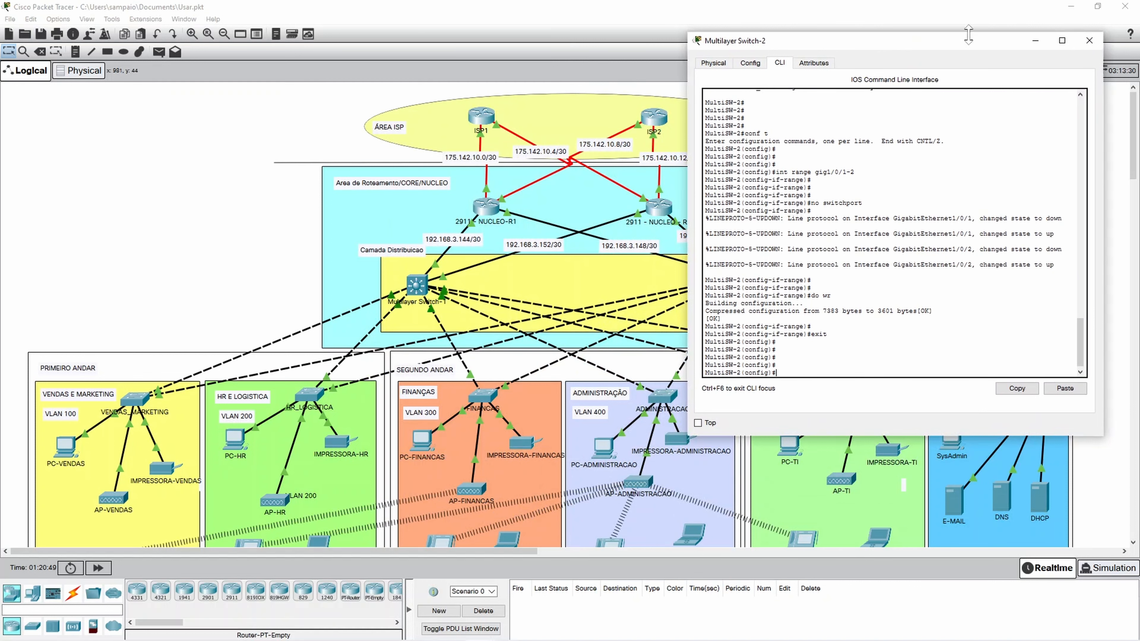
Move Multilayer Switch-2's window clear of its router links and check which ports its link to NUCLEO-R2 uses.
{"action": "left_click", "coordinate": [1034, 42]}
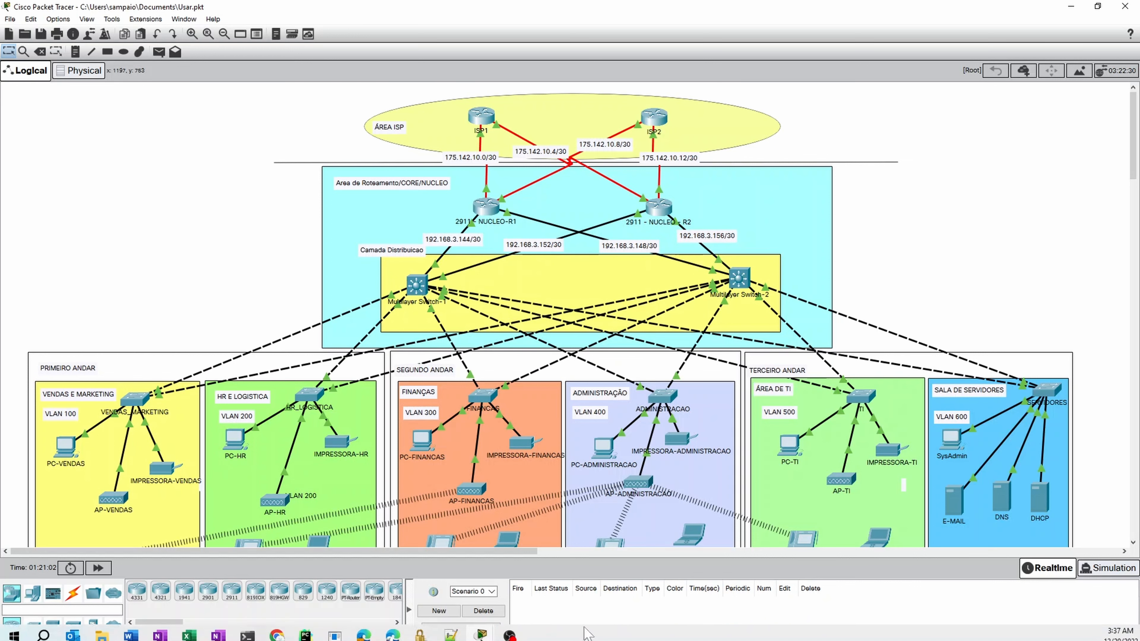
{"action": "left_click", "coordinate": [740, 278]}
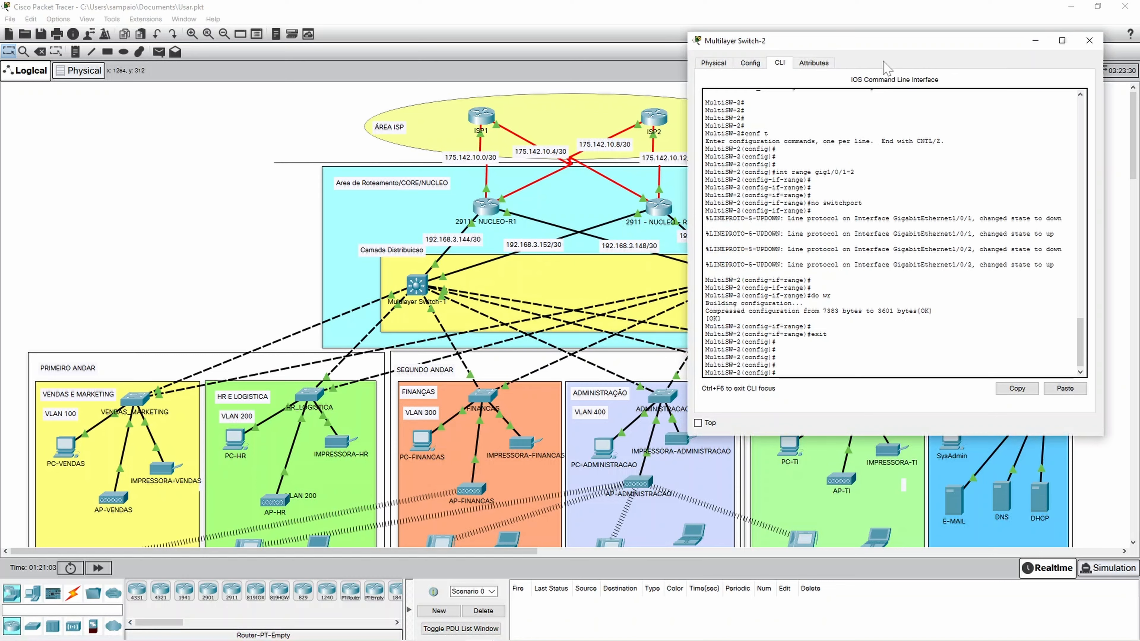
{"action": "left_click_drag", "start_coordinate": [886, 49], "coordinate": [370, 57]}
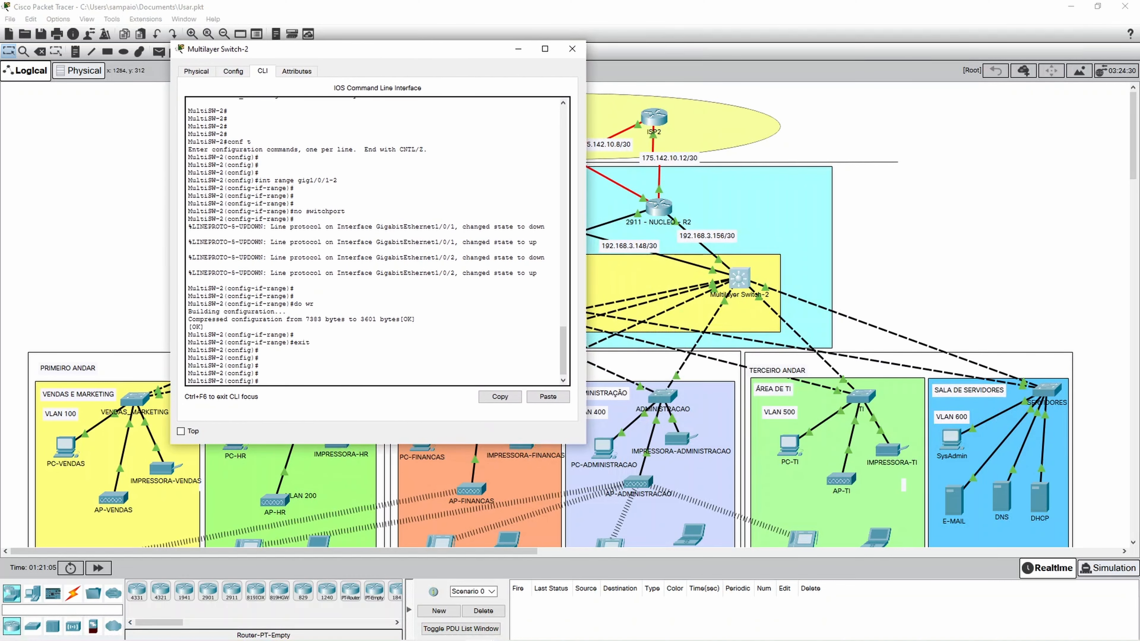
{"action": "left_click", "coordinate": [876, 248]}
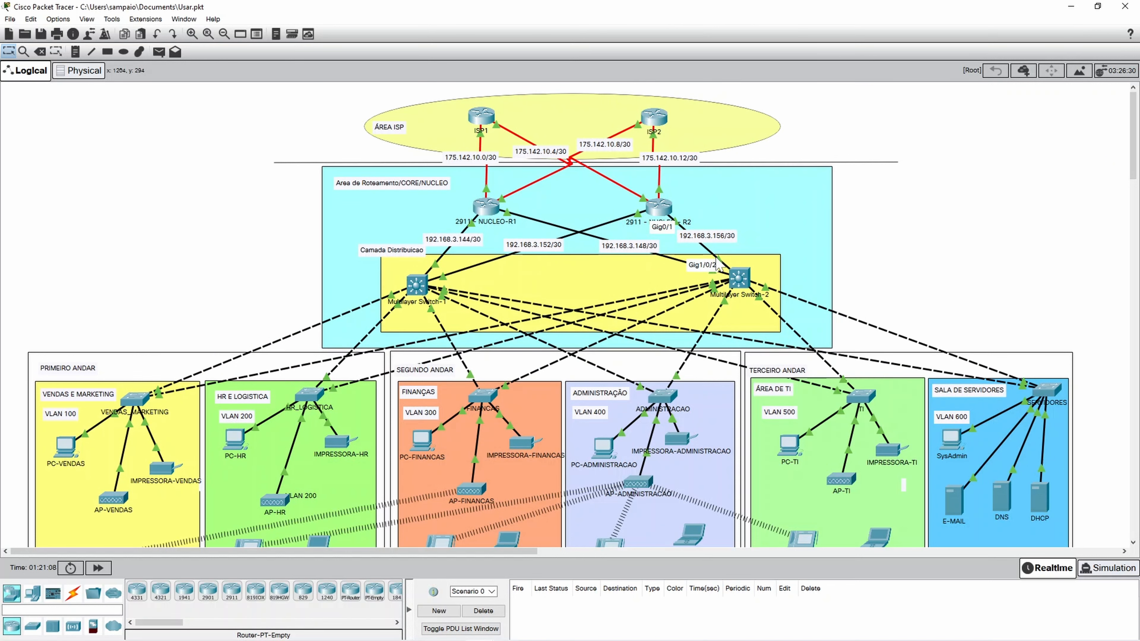
{"action": "left_click", "coordinate": [483, 629]}
{"action": "left_click", "coordinate": [547, 584]}
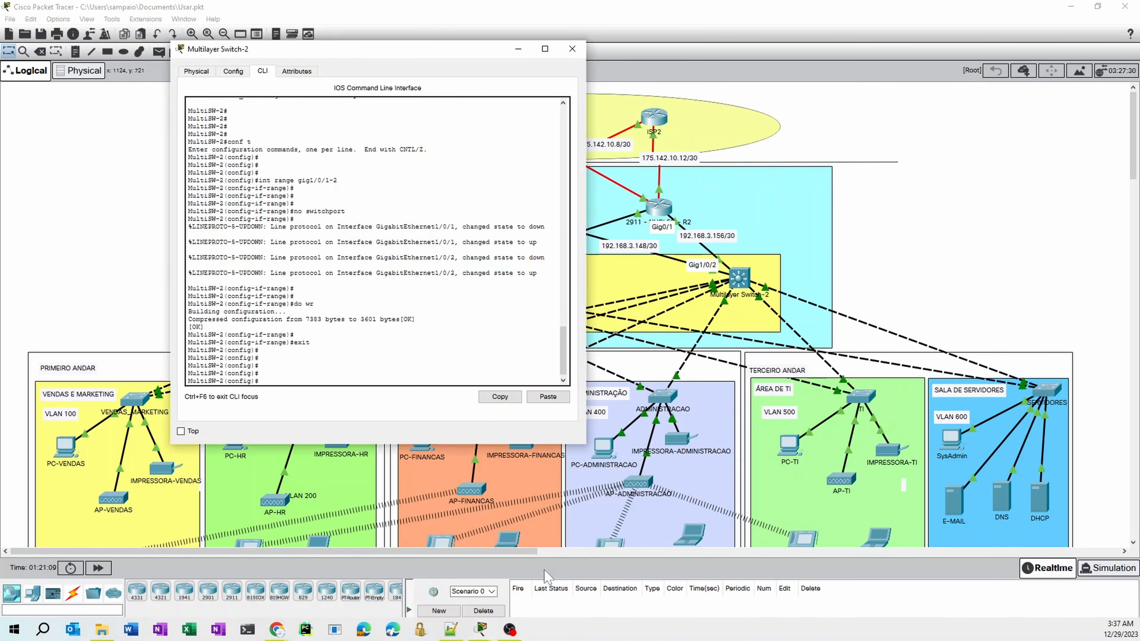
On Multilayer Switch-2, assign interface gig1/0/2 the address 192.168.3.157 with mask 255.255.255.252.
{"action": "key", "text": "Return"}
{"action": "key", "text": "Return"}
{"action": "key", "text": "Return"}
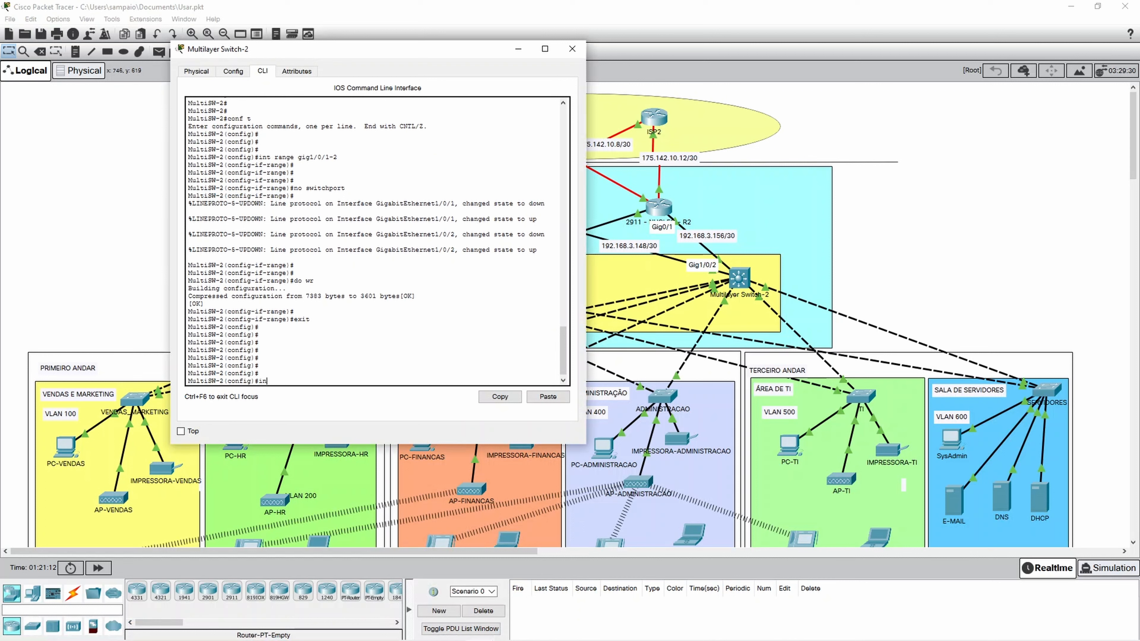
{"action": "type", "text": "int gig1"}
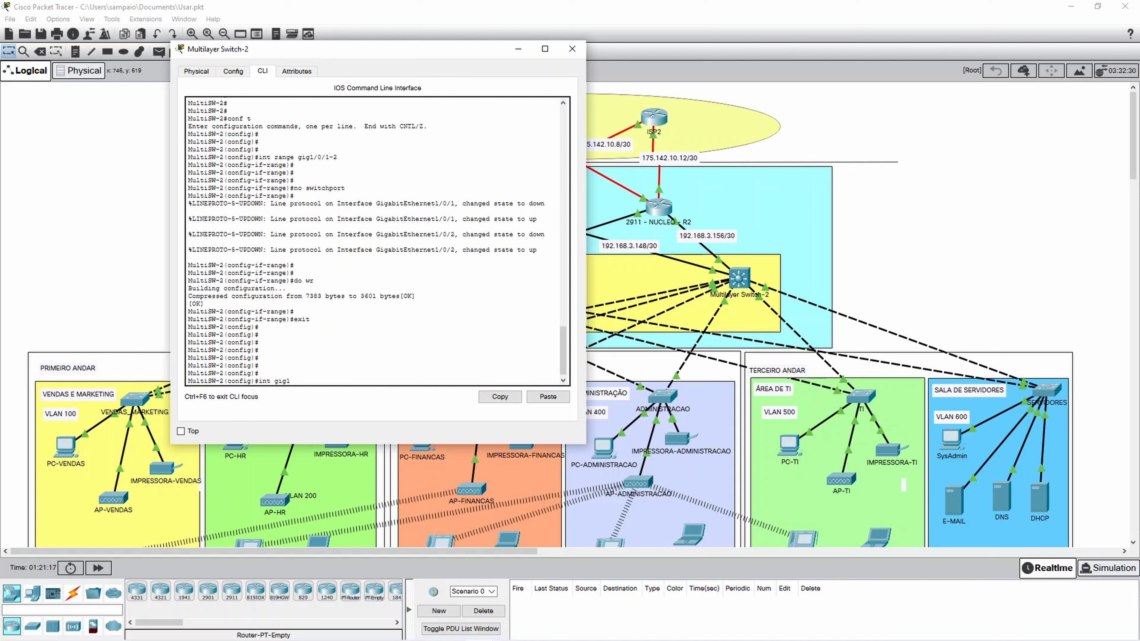
{"action": "type", "text": "/0/2"}
{"action": "key", "text": "Return"}
{"action": "type", "text": "ip add "}
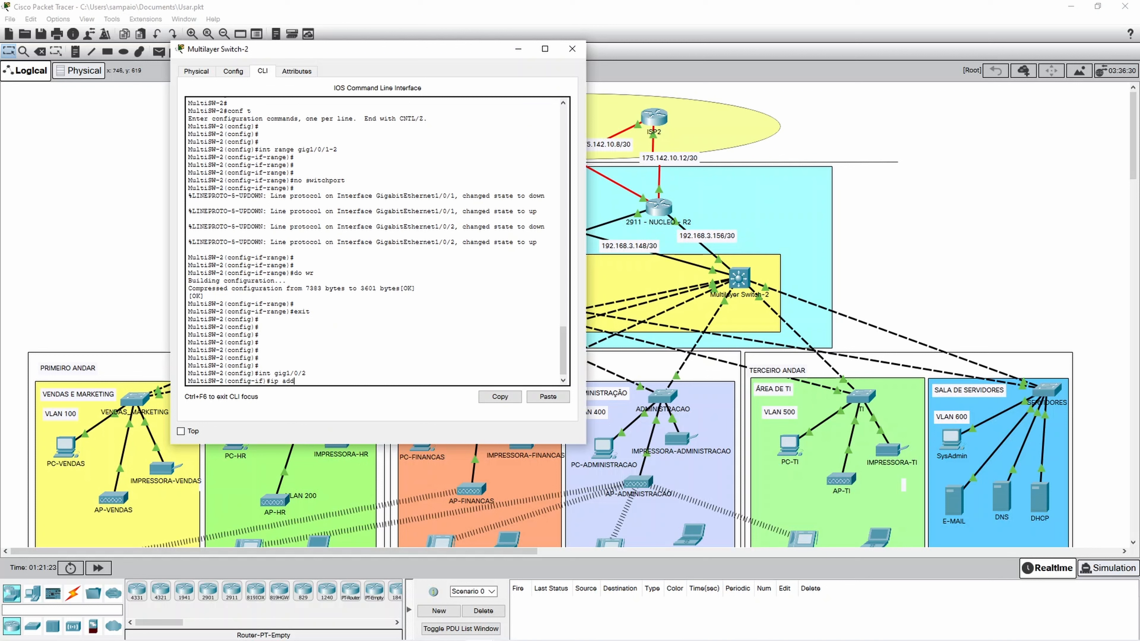
{"action": "type", "text": "192.168.3.157 255.255.255."}
{"action": "type", "text": "252"}
{"action": "key", "text": "Return"}
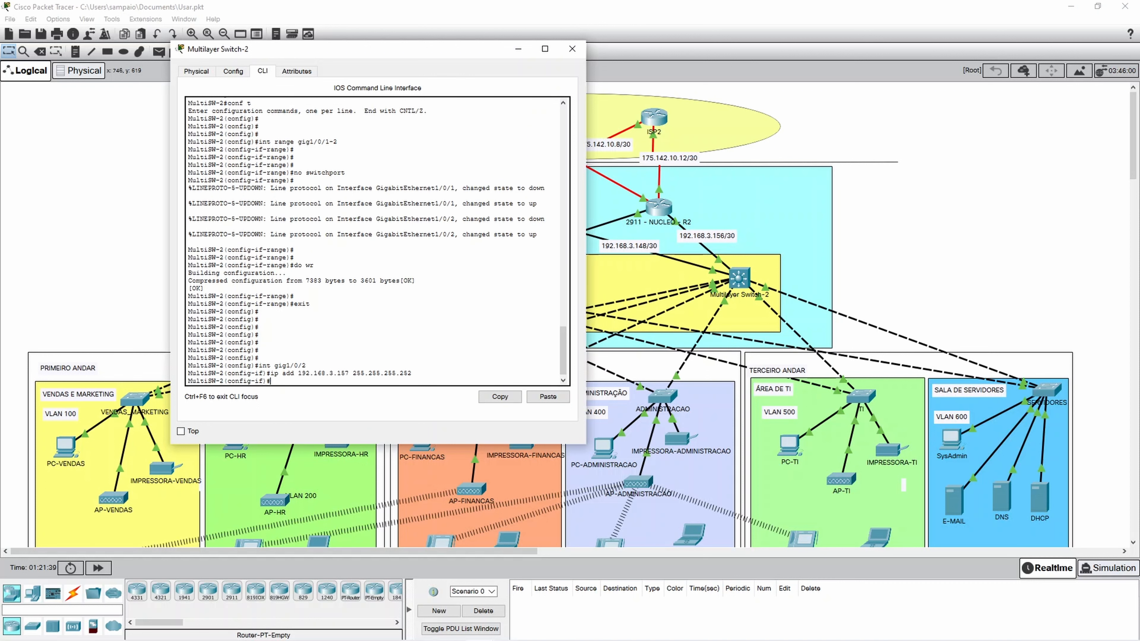
Enable Multilayer Switch-2's gig1/0/2 with no shutdown and save the configuration.
{"action": "key", "text": "Return"}
{"action": "key", "text": "Return"}
{"action": "type", "text": "no sh"}
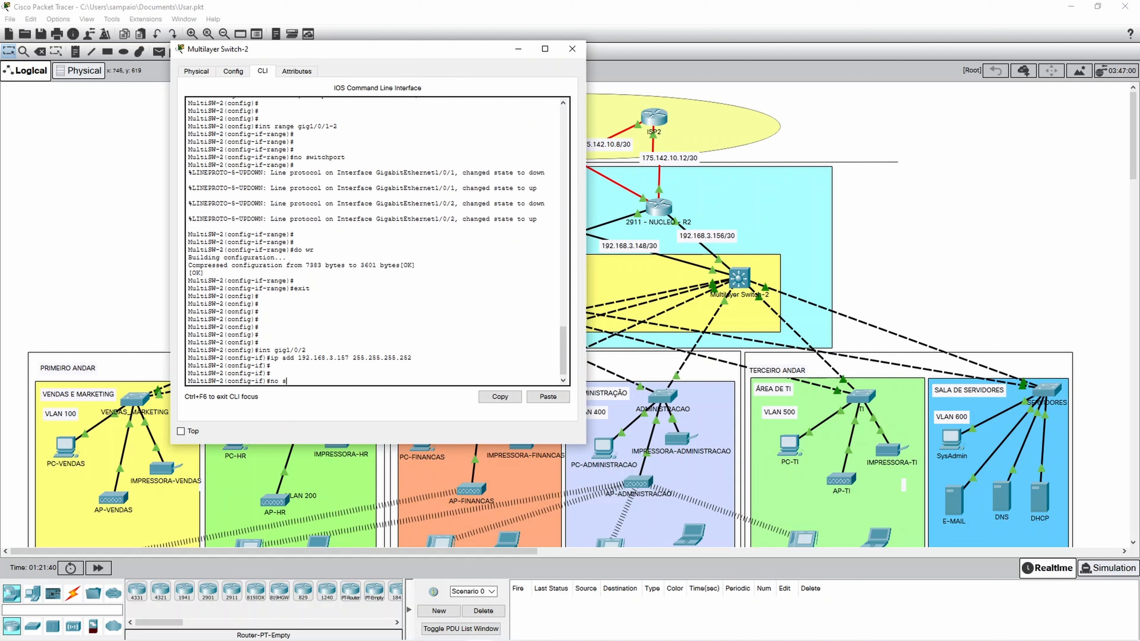
{"action": "key", "text": "Return"}
{"action": "type", "text": "do wr"}
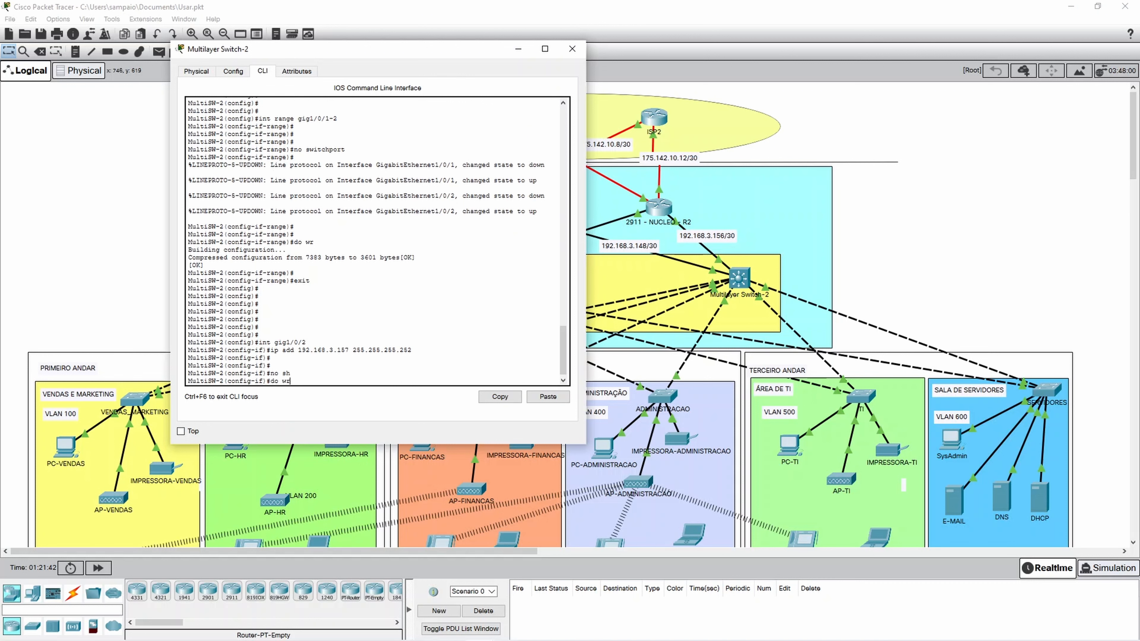
{"action": "key", "text": "Return"}
{"action": "key", "text": "Return"}
{"action": "key", "text": "Return"}
{"action": "key", "text": "Return"}
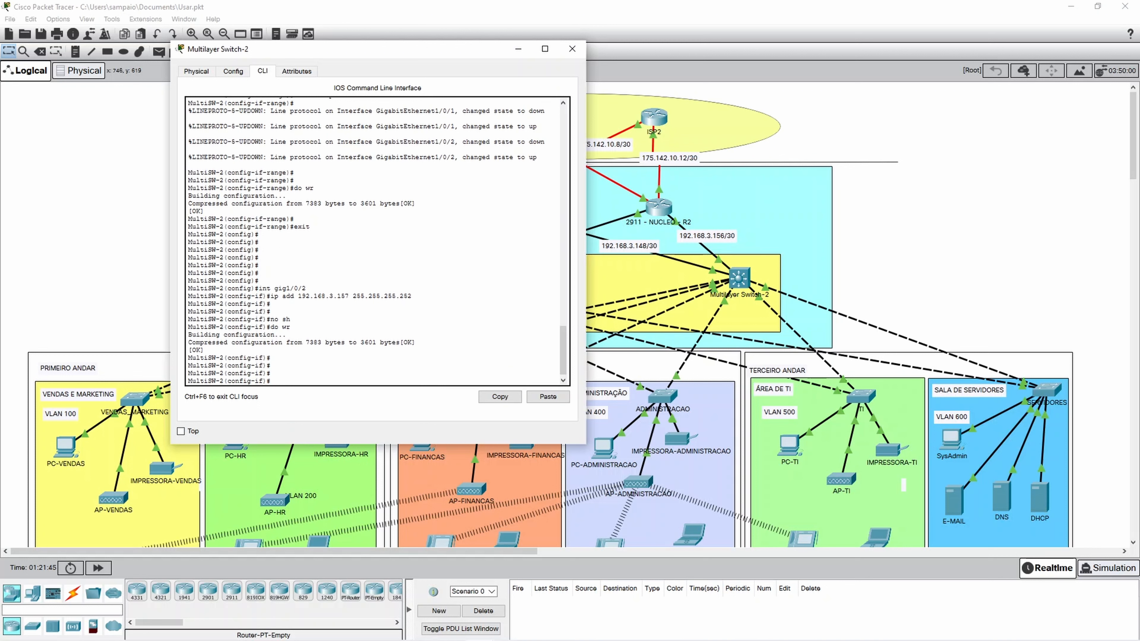
On Multilayer Switch-2, assign interface gig1/0/1 the address 192.168.3.149 with mask 255.255.255.252.
{"action": "type", "text": "ip add 192.168.3.157 255.255.255.252"}
{"action": "key", "text": "Up"}
{"action": "key", "text": "Return"}
{"action": "key", "text": "Up"}
{"action": "key", "text": "Up"}
{"action": "key", "text": "Up"}
{"action": "key", "text": "Up"}
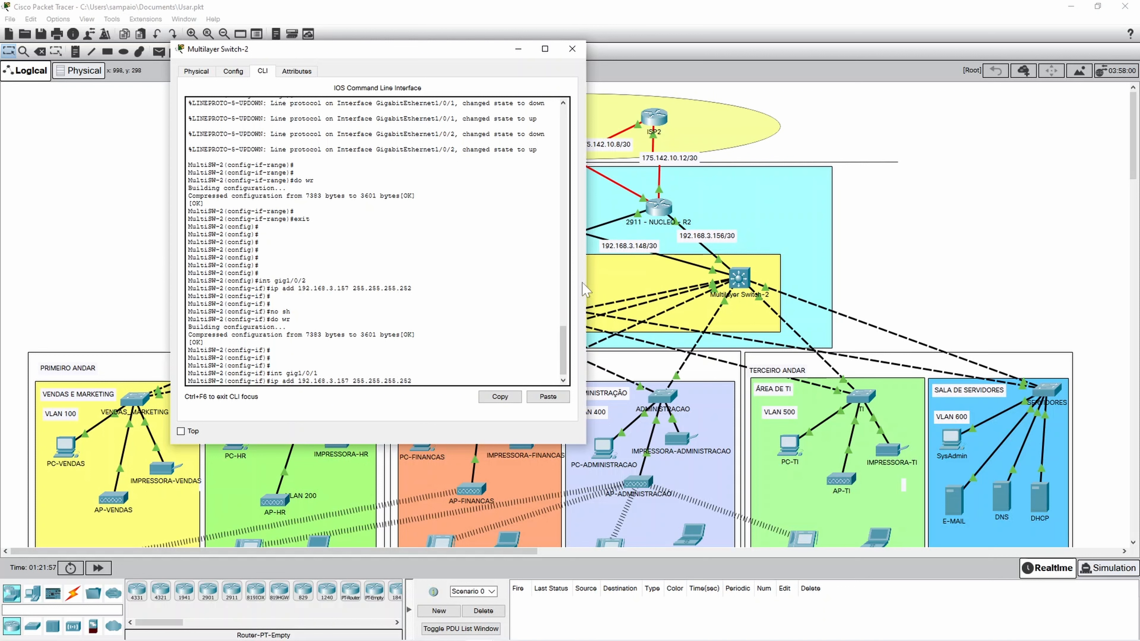
{"action": "left_click", "coordinate": [297, 358]}
{"action": "left_click", "coordinate": [333, 381]}
{"action": "key", "text": "Delete"}
{"action": "type", "text": "4"}
{"action": "key", "text": "BackSpace"}
{"action": "type", "text": "9"}
{"action": "key", "text": "Right"}
{"action": "key", "text": "Right"}
{"action": "key", "text": "Right"}
{"action": "key", "text": "Right"}
{"action": "key", "text": "Right"}
{"action": "key", "text": "Return"}
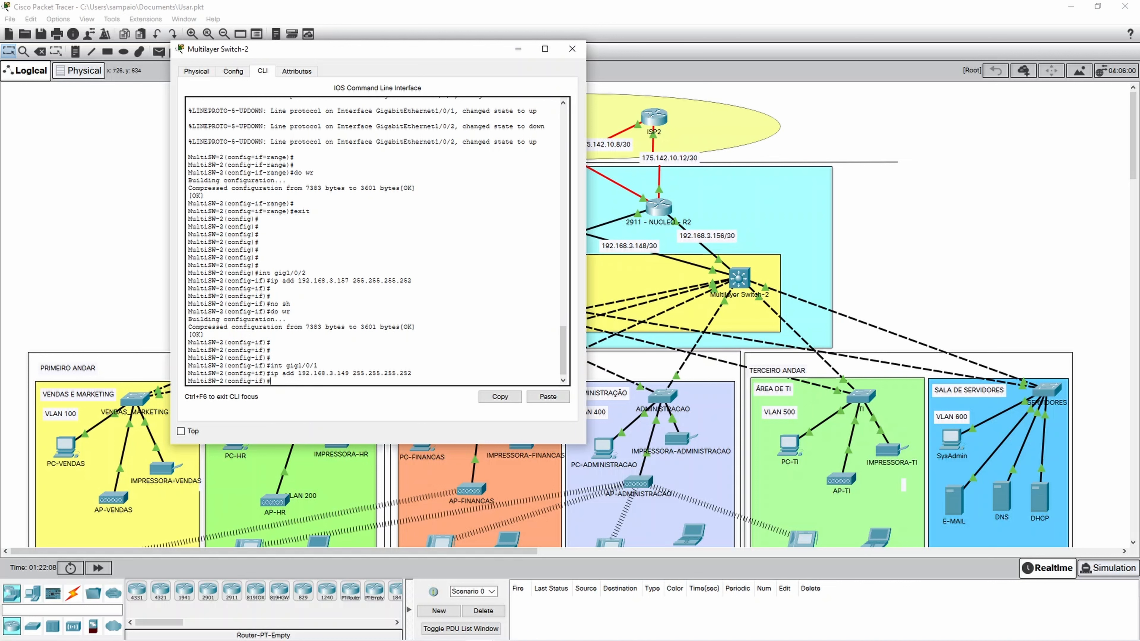
Enable Multilayer Switch-2's gig1/0/1 with no shutdown and save the configuration.
{"action": "type", "text": "no sh"}
{"action": "key", "text": "Return"}
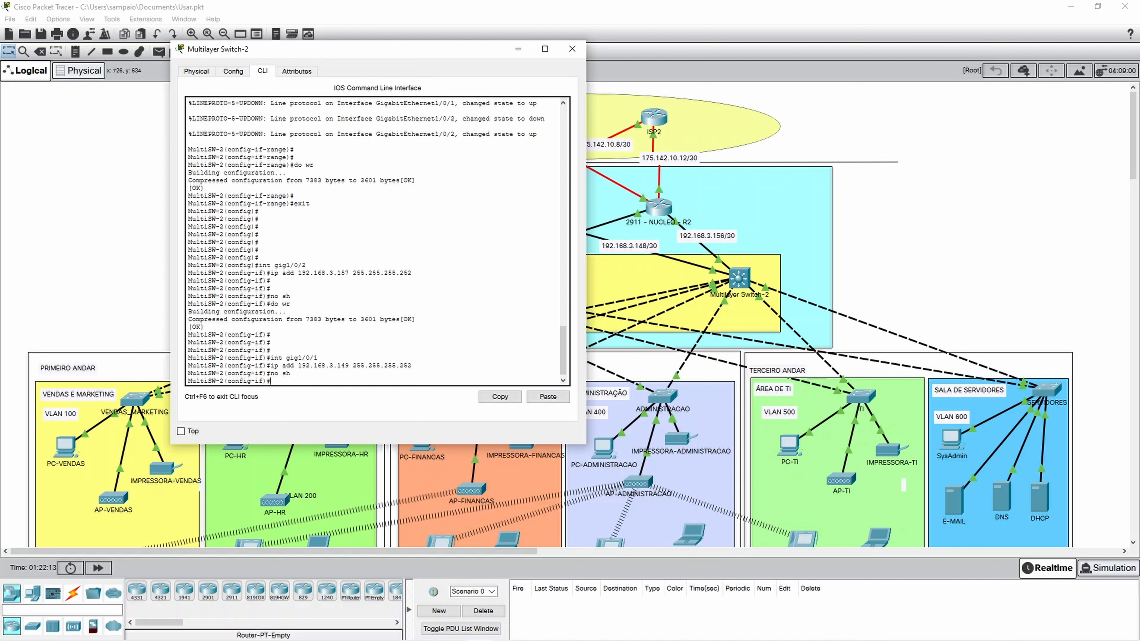
{"action": "type", "text": "do wr"}
{"action": "key", "text": "Return"}
{"action": "key", "text": "Return"}
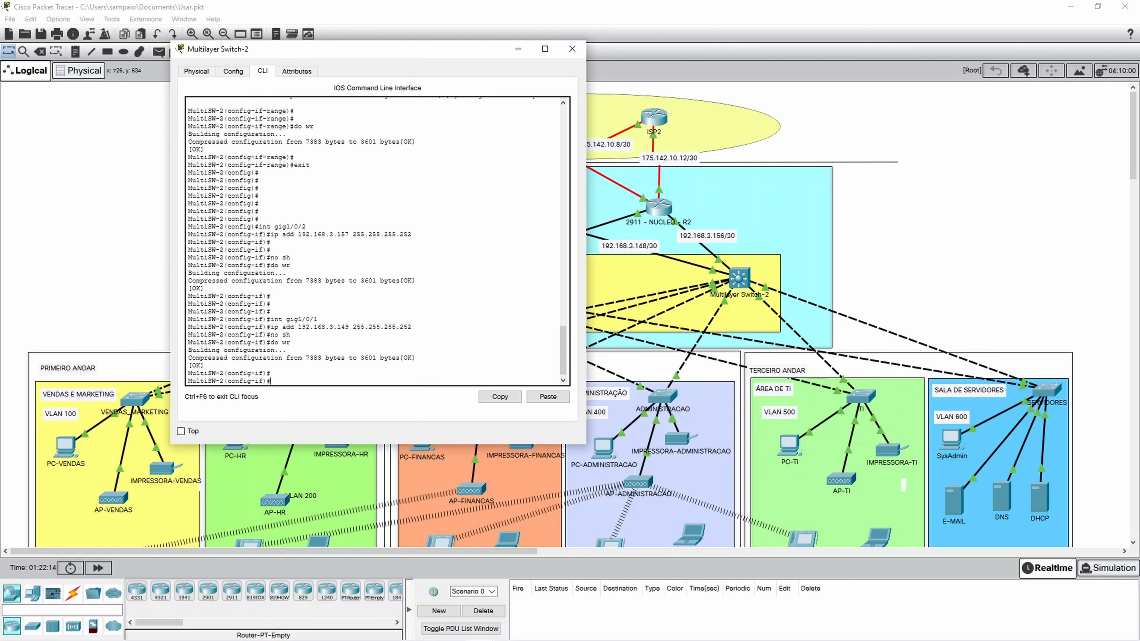
{"action": "key", "text": "Return"}
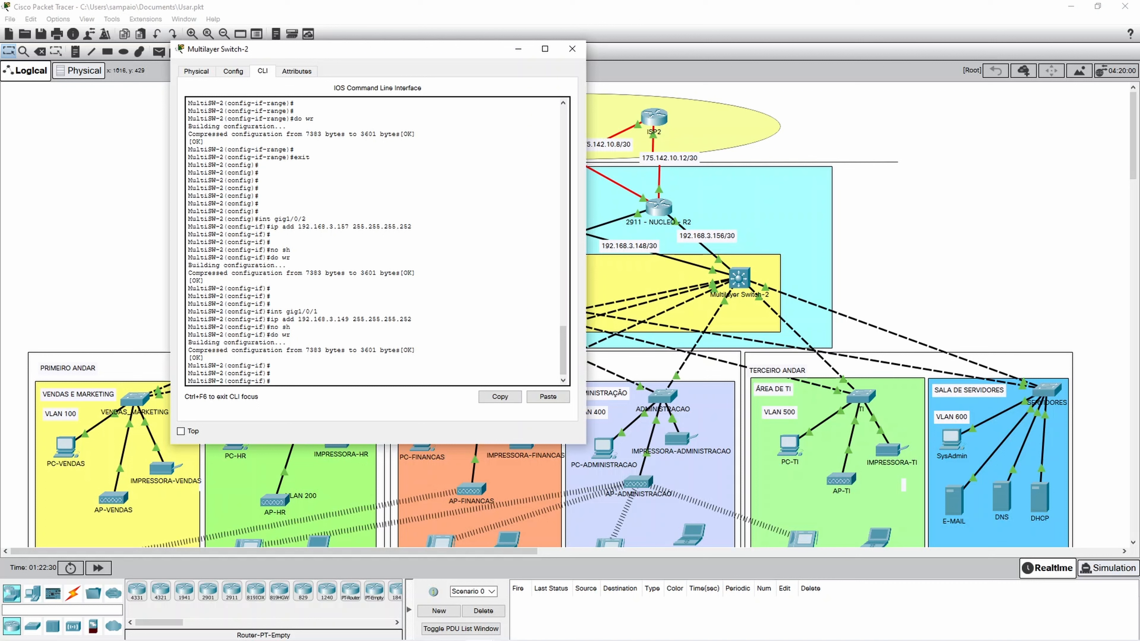
Close Multilayer Switch-2's window, open NUCLEO-R1's command line and reach privileged mode by entering the console password and the enable password.
{"action": "left_click", "coordinate": [572, 49]}
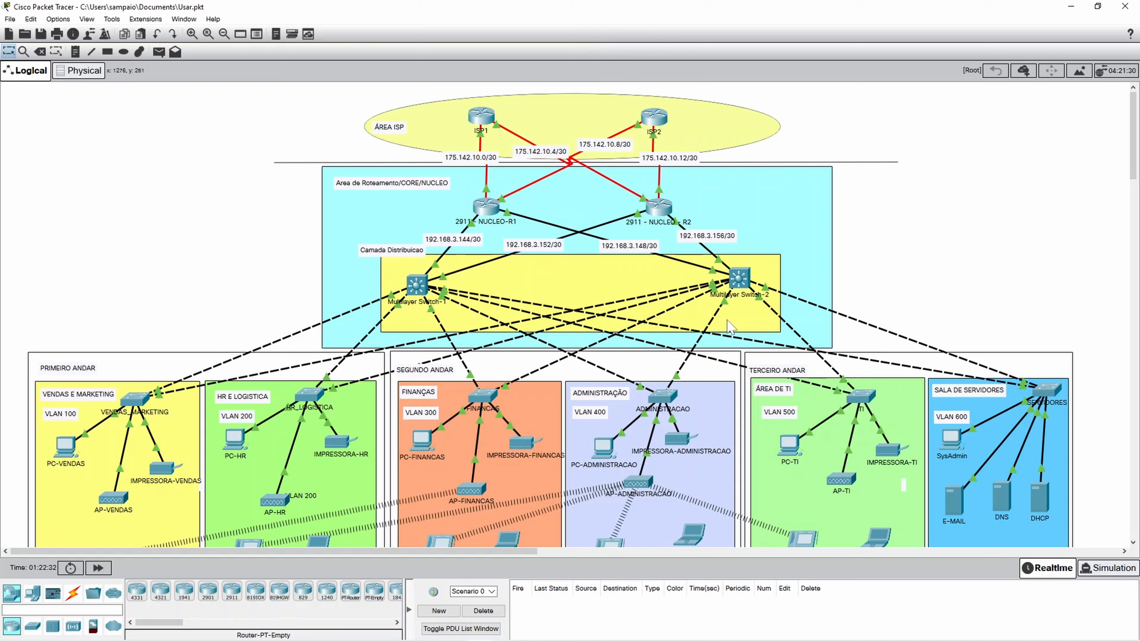
{"action": "left_click", "coordinate": [485, 207]}
{"action": "left_click_drag", "start_coordinate": [566, 127], "coordinate": [779, 74]}
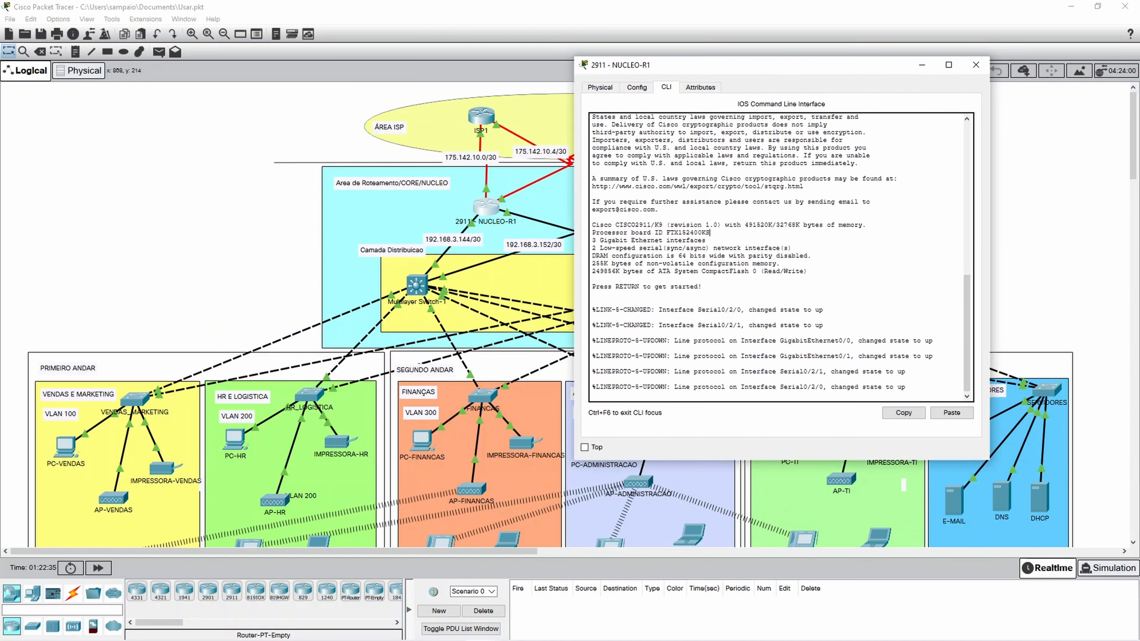
{"action": "key", "text": "Return"}
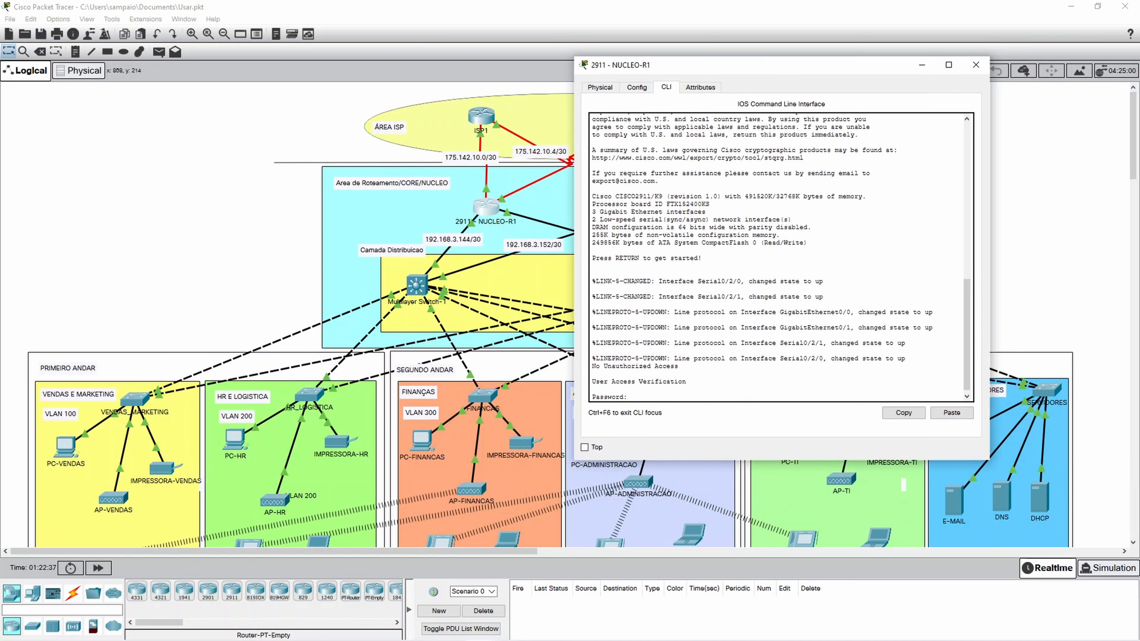
{"action": "key", "text": "Return"}
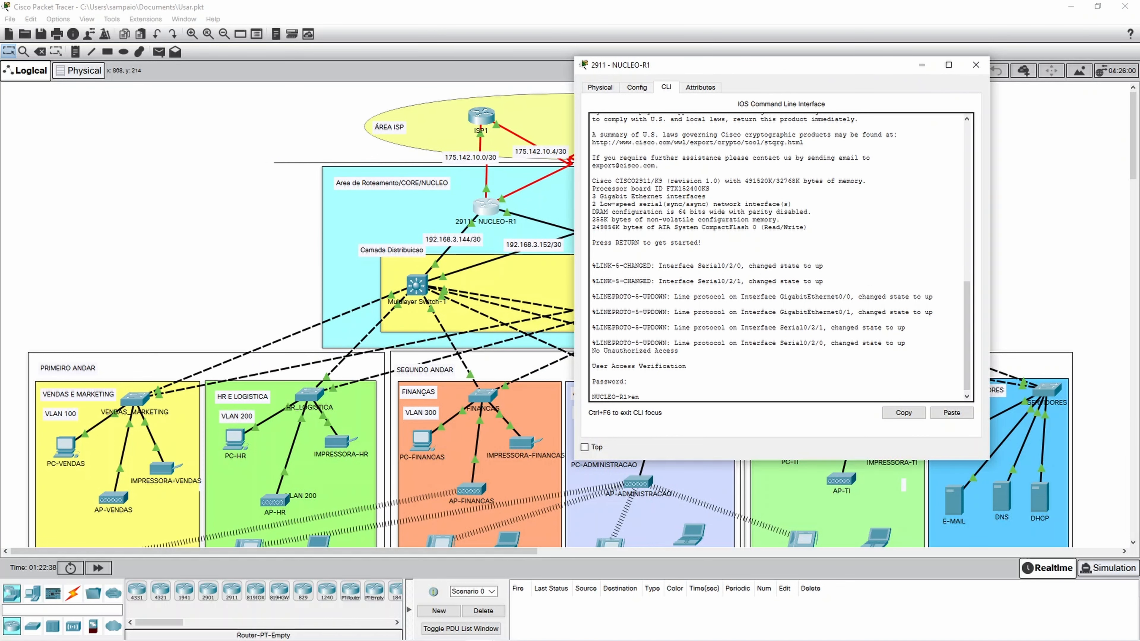
{"action": "key", "text": "Return"}
{"action": "key", "text": "Return"}
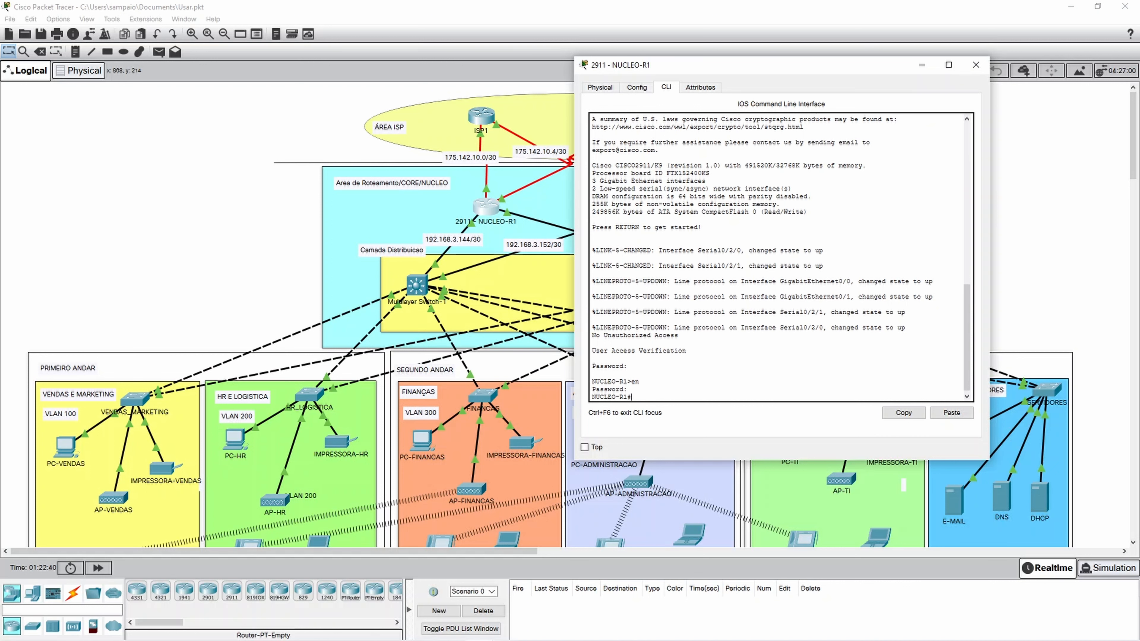
Enter global configuration mode on NUCLEO-R1 and check which of its ports links to Multilayer Switch-1.
{"action": "type", "text": "conf t"}
{"action": "key", "text": "Return"}
{"action": "key", "text": "Return"}
{"action": "key", "text": "Return"}
{"action": "key", "text": "Return"}
{"action": "key", "text": "Return"}
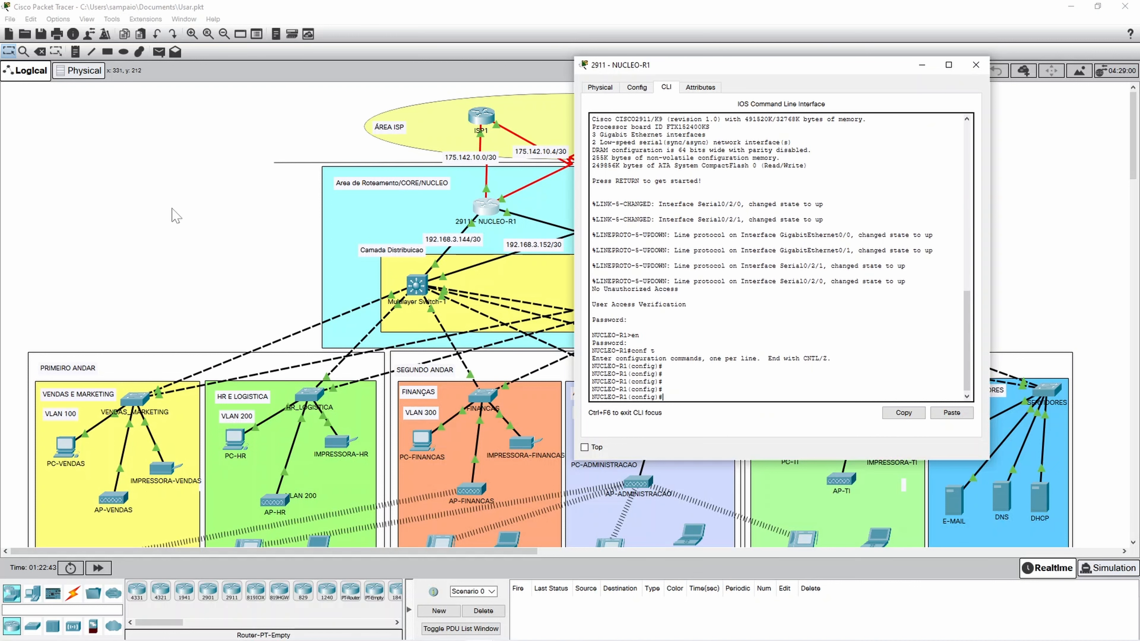
{"action": "left_click", "coordinate": [160, 208]}
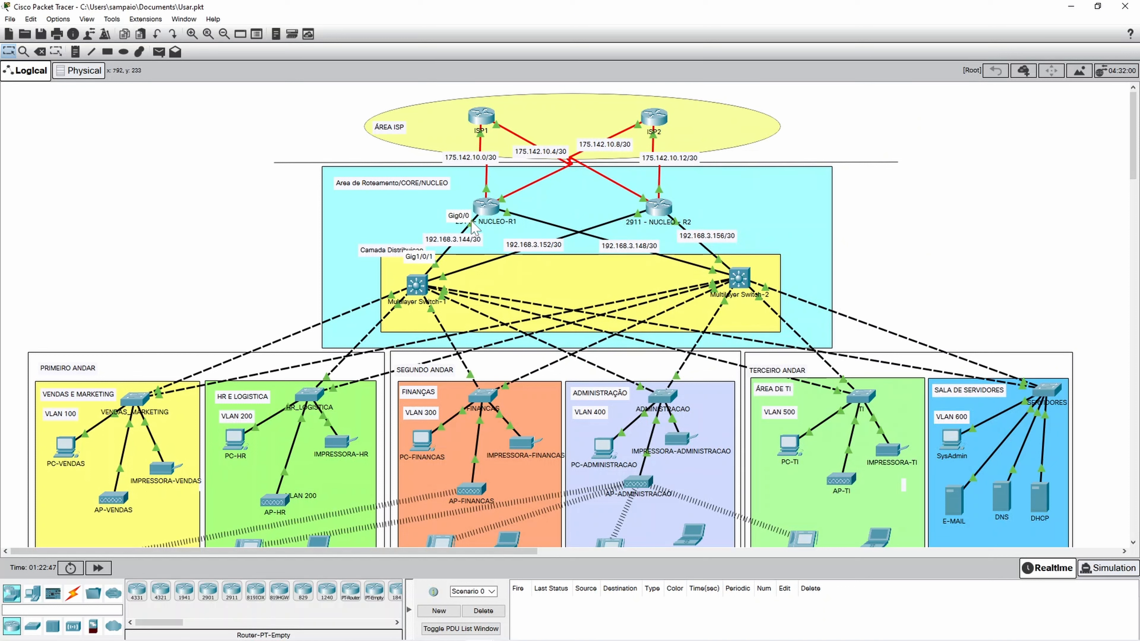
{"action": "mouse_move", "coordinate": [480, 630]}
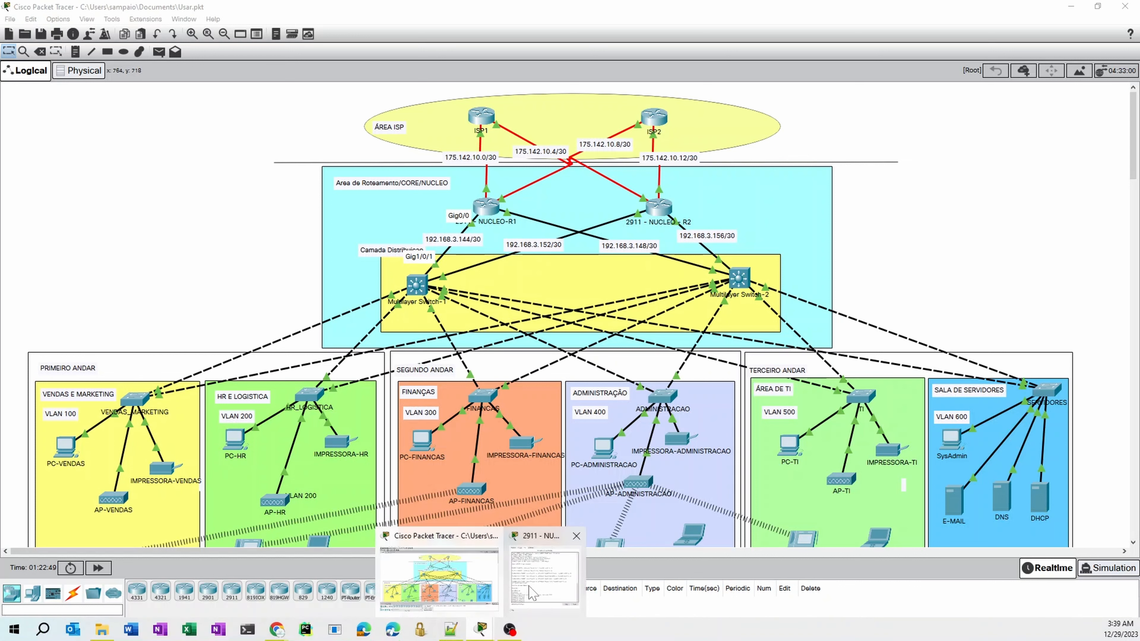
{"action": "left_click", "coordinate": [532, 592]}
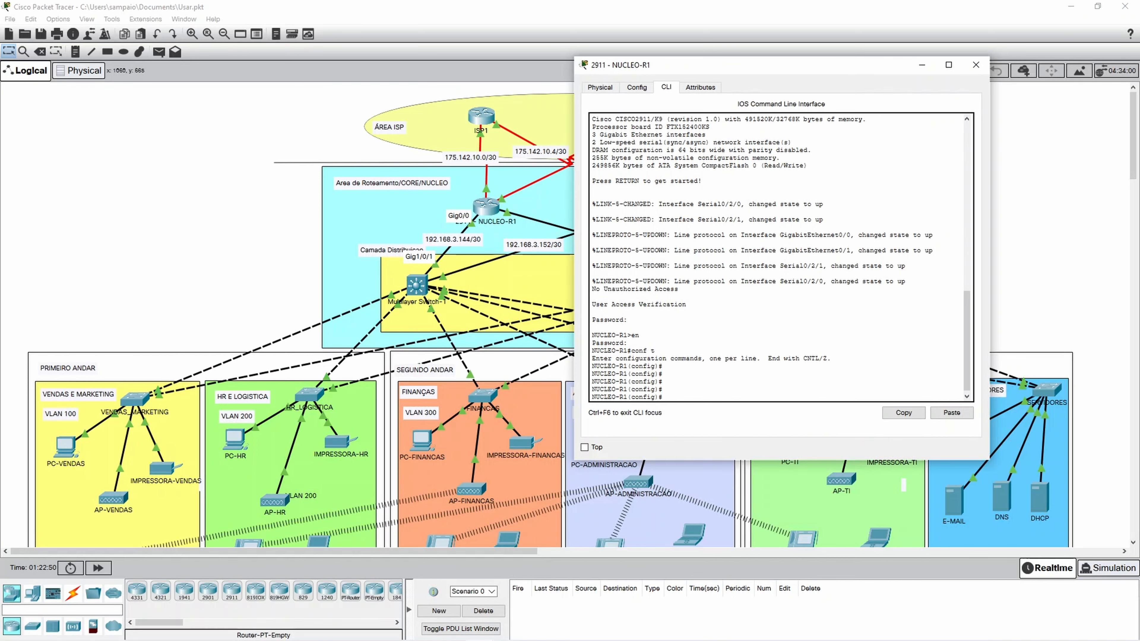
On NUCLEO-R1, assign interface gig0/0 the address 192.168.3.146 with mask 255.255.255.252.
{"action": "type", "text": "int gig0/0"}
{"action": "key", "text": "Return"}
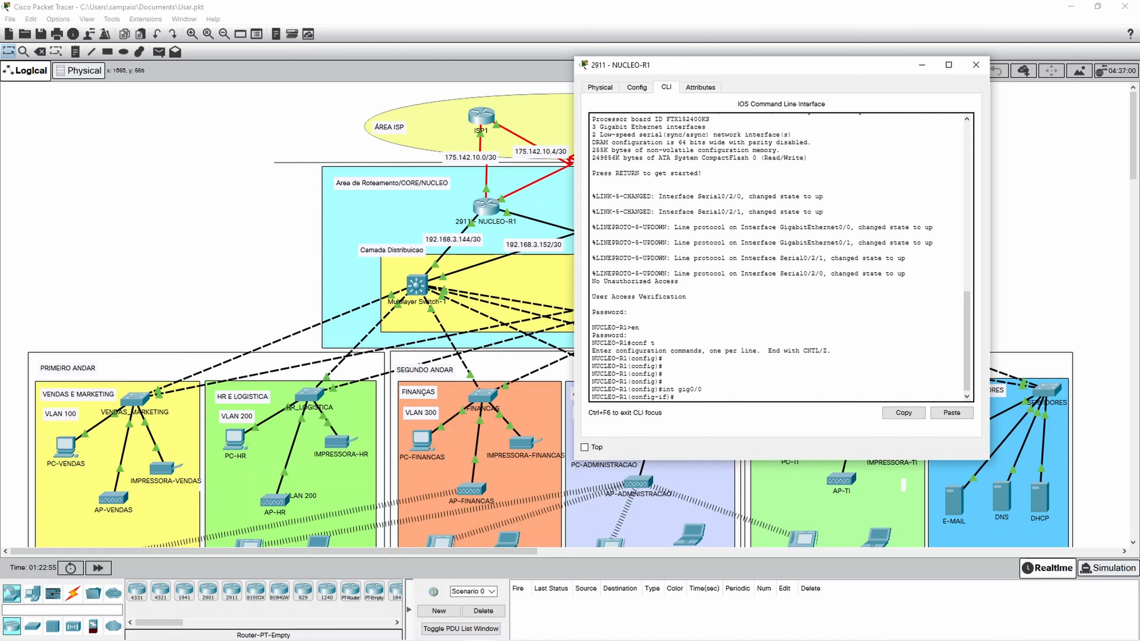
{"action": "type", "text": "ip add 1"}
{"action": "type", "text": "92.168.3.146"}
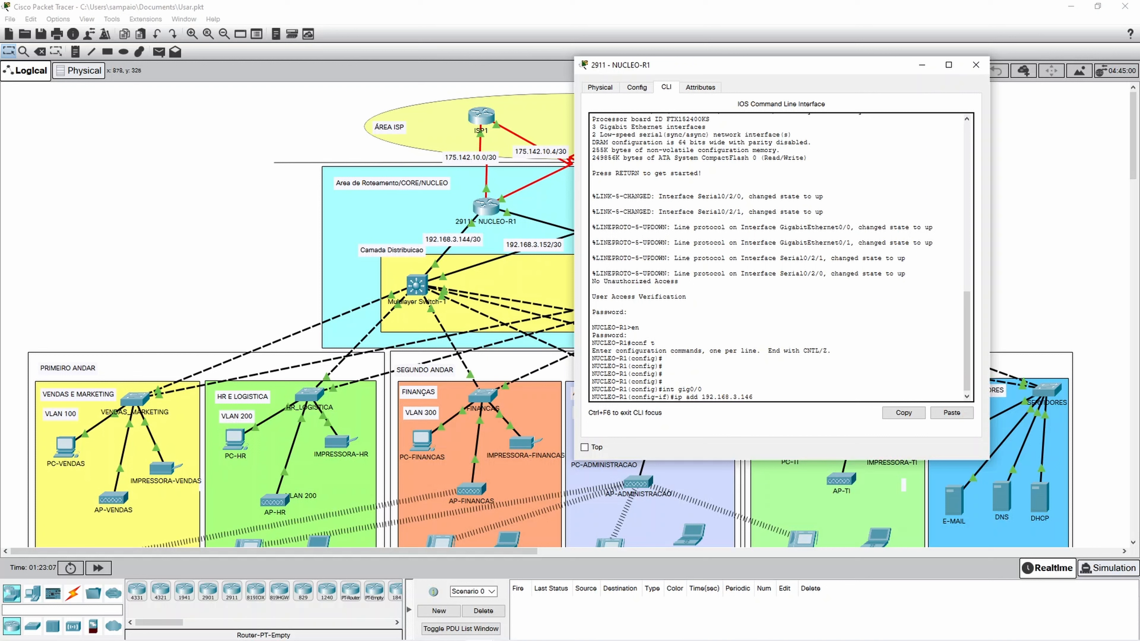
{"action": "type", "text": " 255.255.255.252"}
{"action": "key", "text": "Return"}
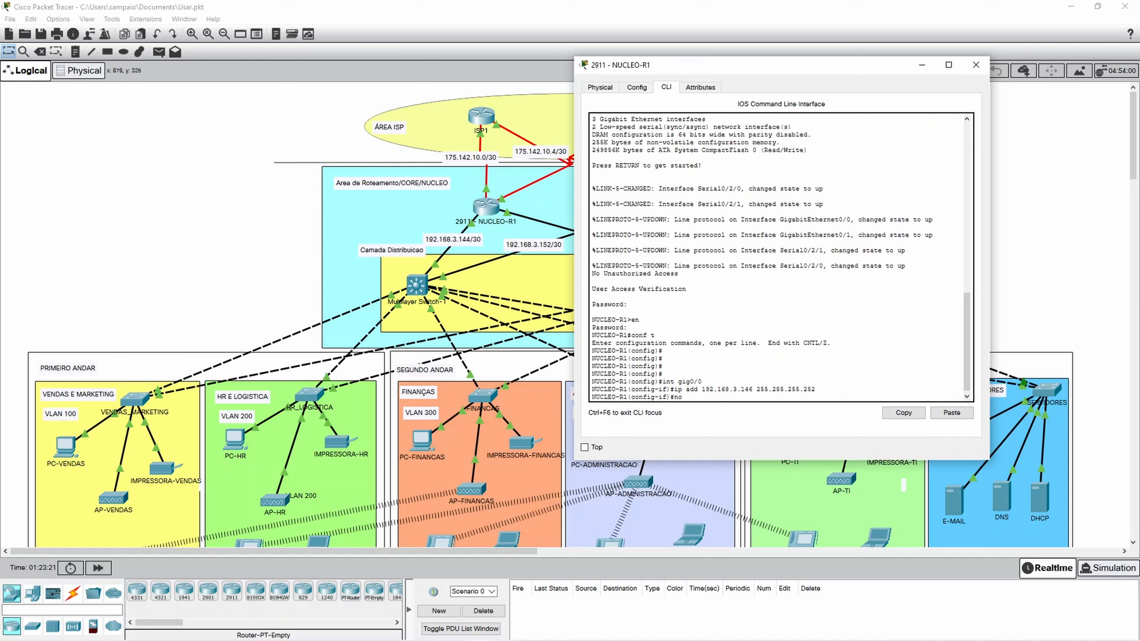
Enable NUCLEO-R1's gig0/0 with no shutdown and save the configuration.
{"action": "type", "text": "no sh"}
{"action": "key", "text": "Return"}
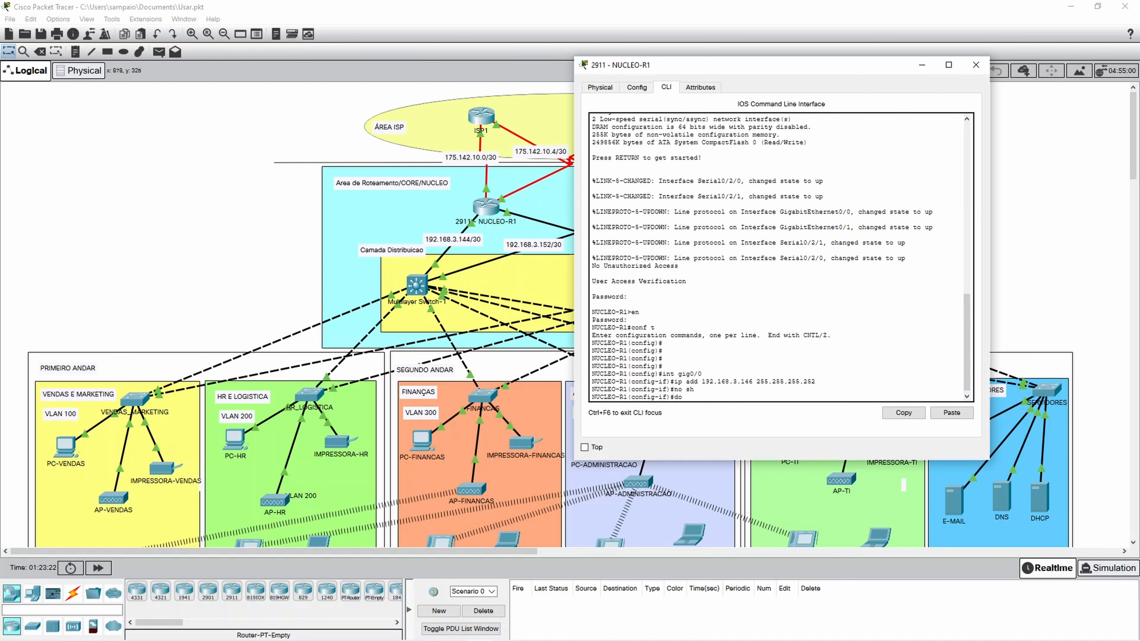
{"action": "type", "text": "do wr"}
{"action": "key", "text": "Return"}
{"action": "key", "text": "Return"}
{"action": "key", "text": "Return"}
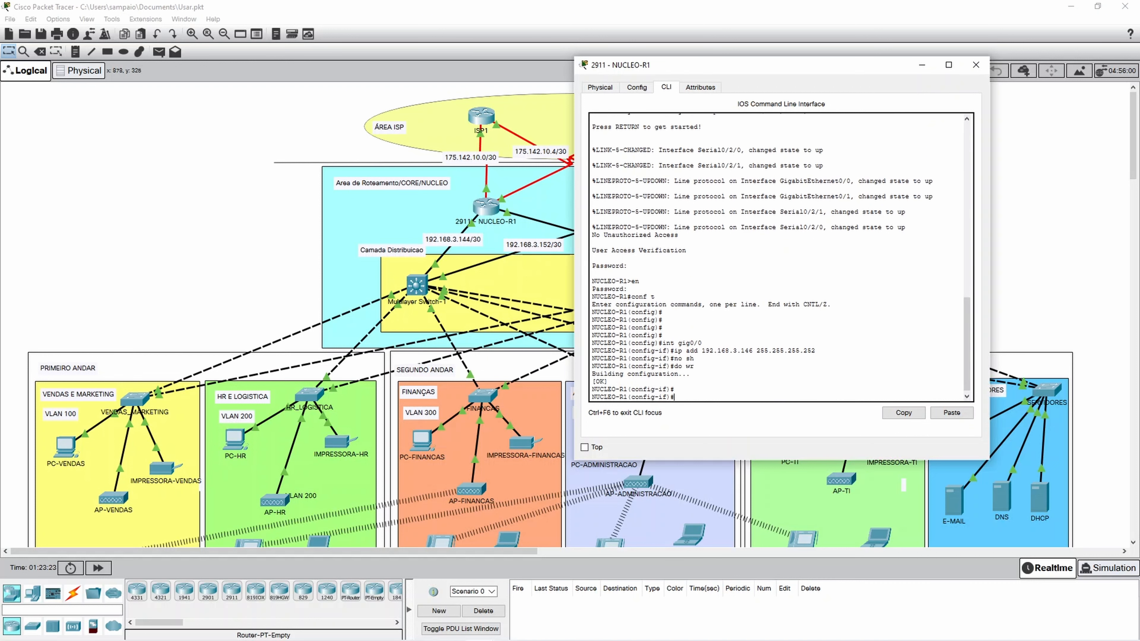
Check which NUCLEO-R1 port links to Multilayer Switch-2 and enter interface configuration for gig0/1.
{"action": "type", "text": "int"}
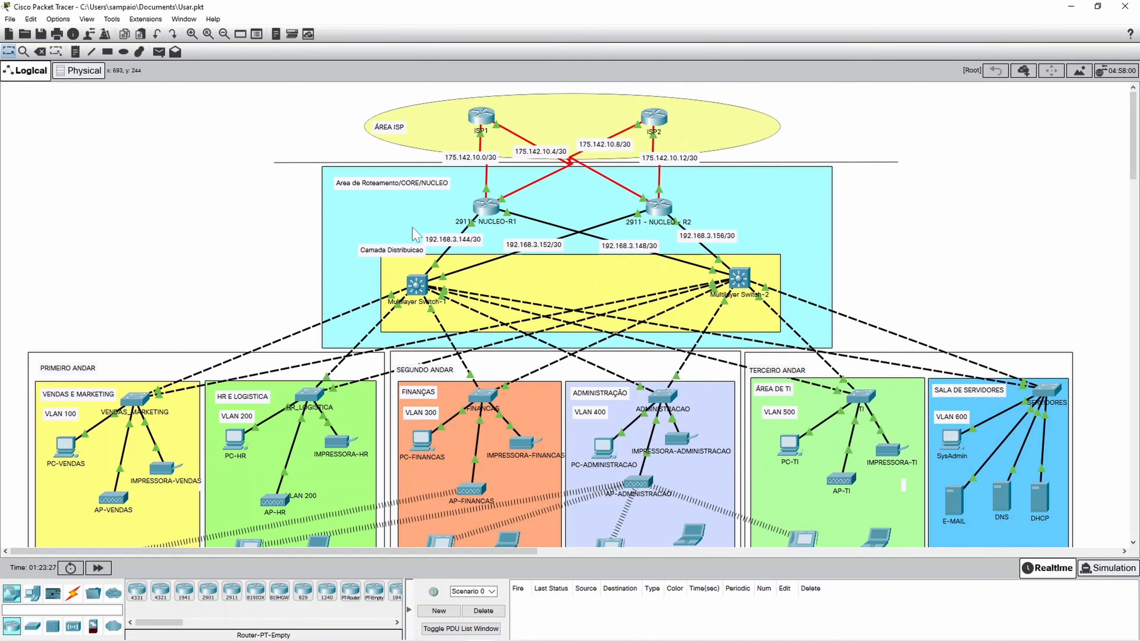
{"action": "left_click", "coordinate": [507, 219]}
{"action": "mouse_move", "coordinate": [509, 219]}
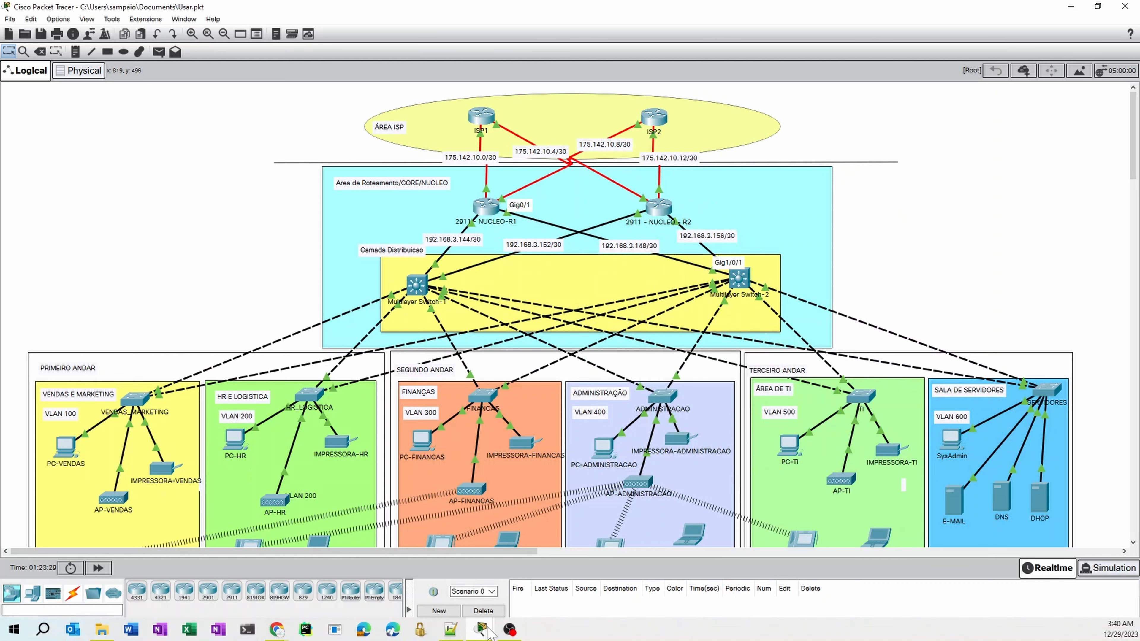
{"action": "mouse_move", "coordinate": [483, 630]}
{"action": "left_click", "coordinate": [564, 576]}
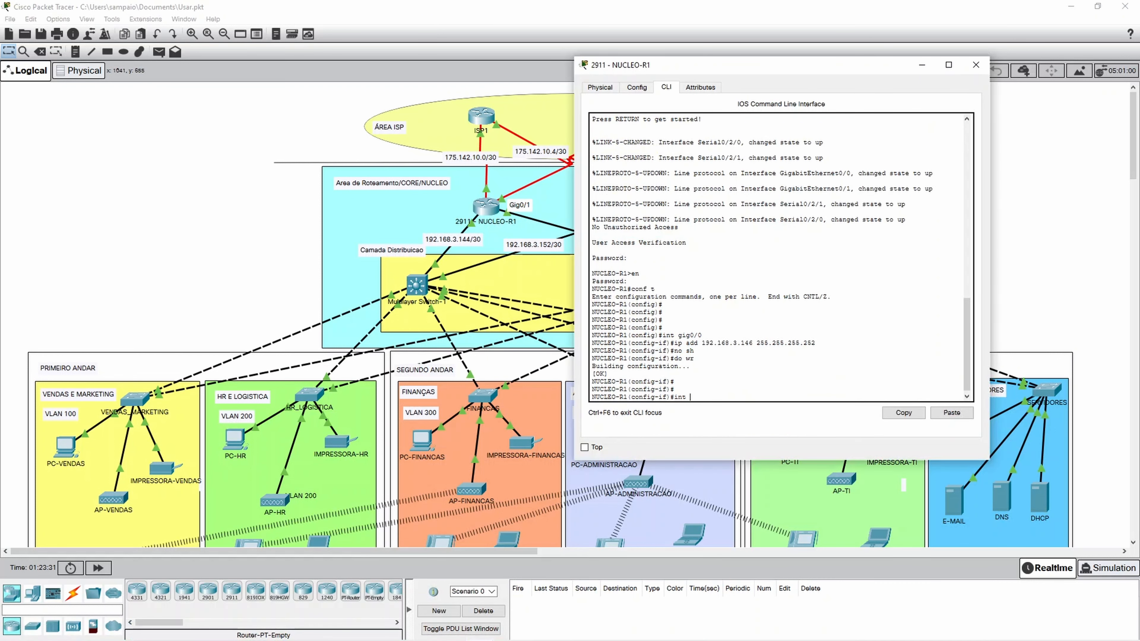
{"action": "type", "text": "int gig0/1"}
{"action": "key", "text": "Return"}
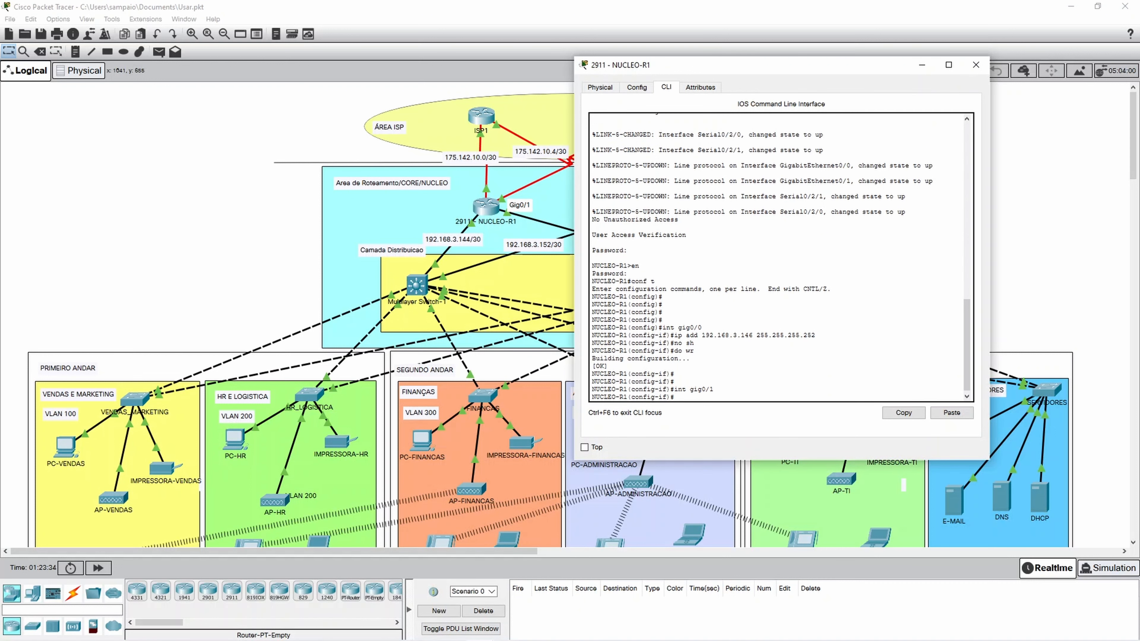
Move NUCLEO-R1's window clear of the router links and assign gig0/1 the address 192.168.3.150 with mask 255.255.255.252.
{"action": "left_click_drag", "start_coordinate": [707, 65], "coordinate": [825, 60]}
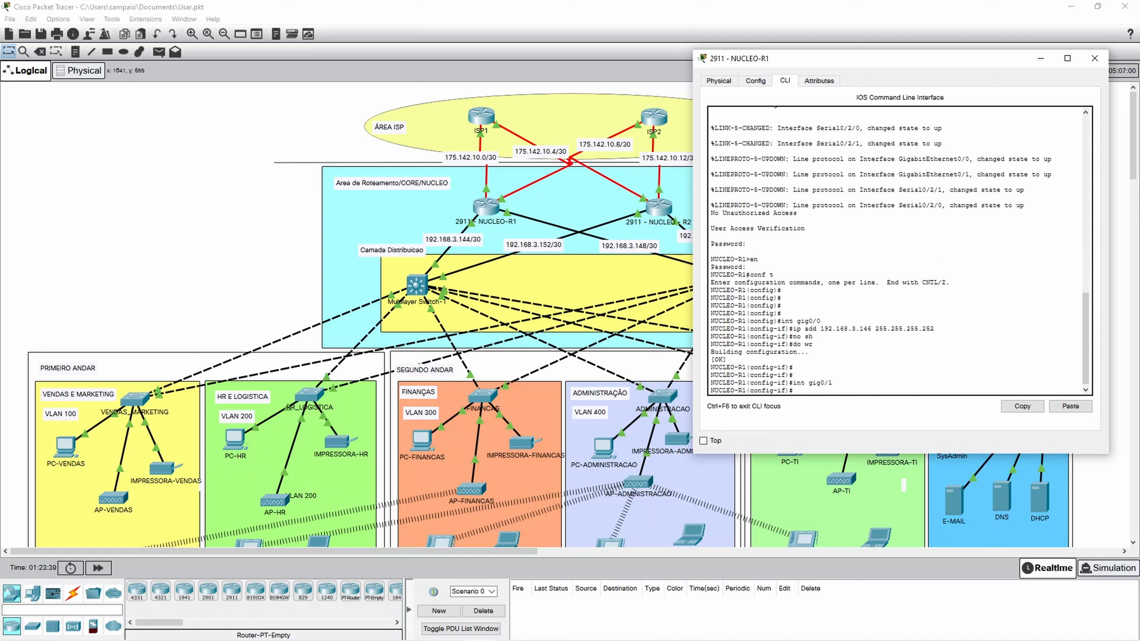
{"action": "type", "text": "add 192.168.3."}
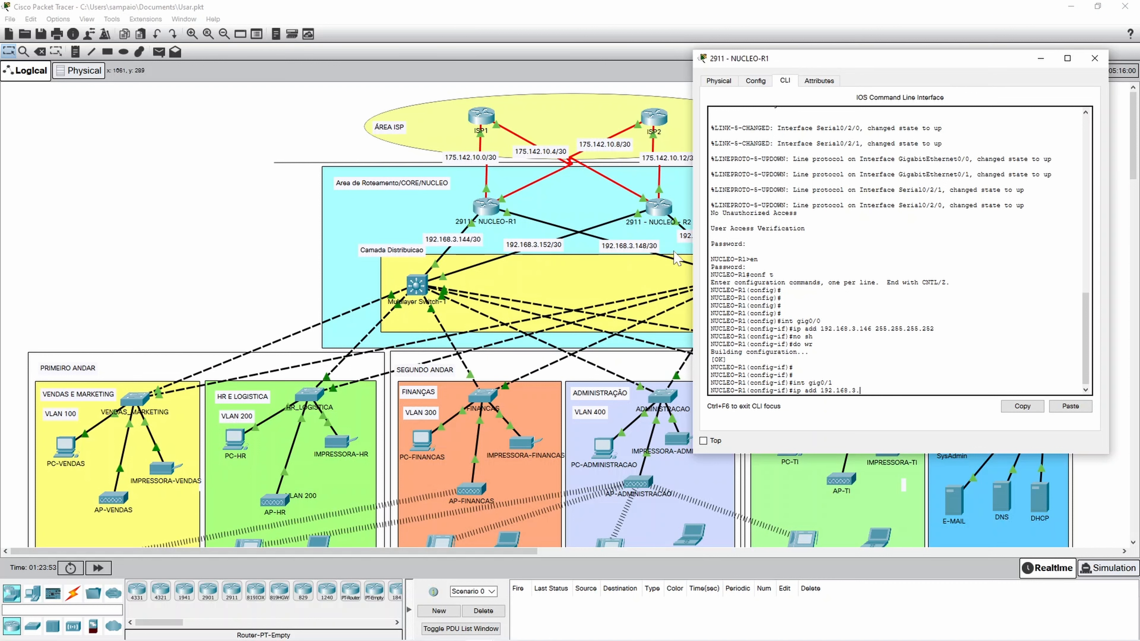
{"action": "left_click_drag", "start_coordinate": [795, 62], "coordinate": [800, 88]}
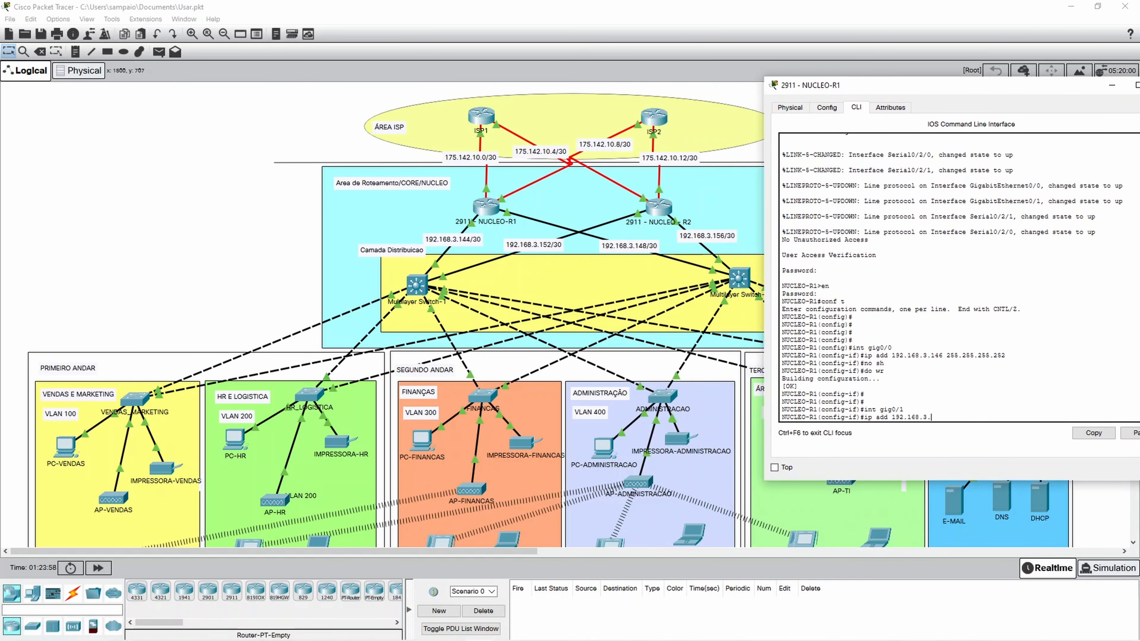
{"action": "type", "text": "15"}
{"action": "type", "text": "0 "}
{"action": "type", "text": "255."}
{"action": "type", "text": "255."}
{"action": "type", "text": "255.2"}
{"action": "type", "text": "53"}
{"action": "key", "text": "BackSpace"}
{"action": "type", "text": "2"}
{"action": "key", "text": "Return"}
Enable NUCLEO-R1's gig0/1 with no shutdown and save the configuration.
{"action": "type", "text": "no sh"}
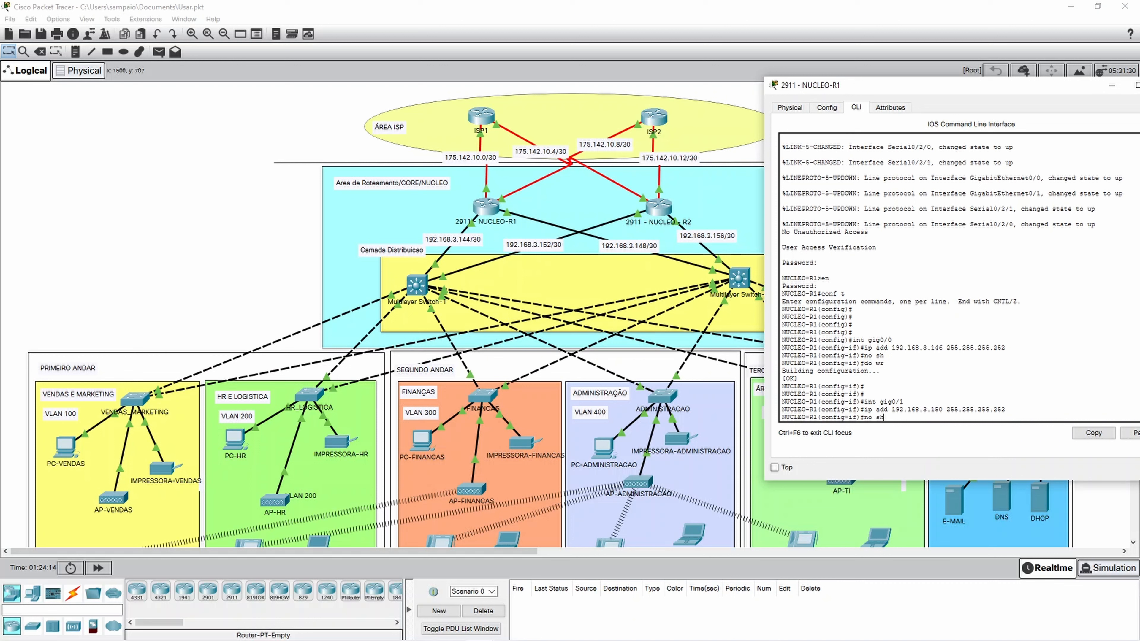
{"action": "key", "text": "Return"}
{"action": "type", "text": "d"}
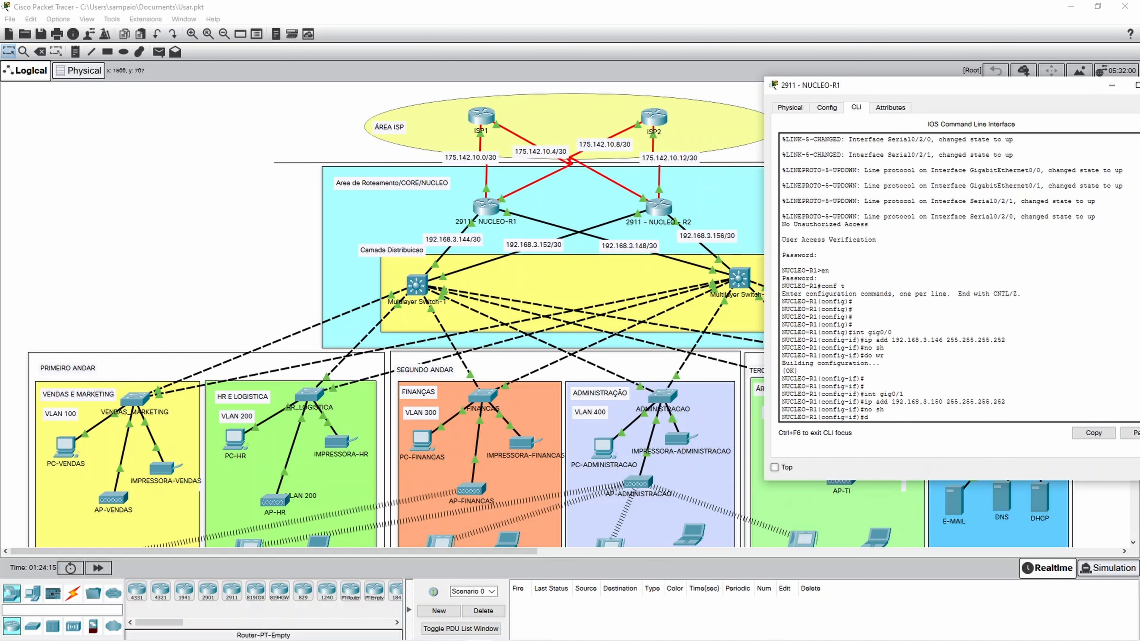
{"action": "type", "text": "o wr"}
{"action": "key", "text": "Return"}
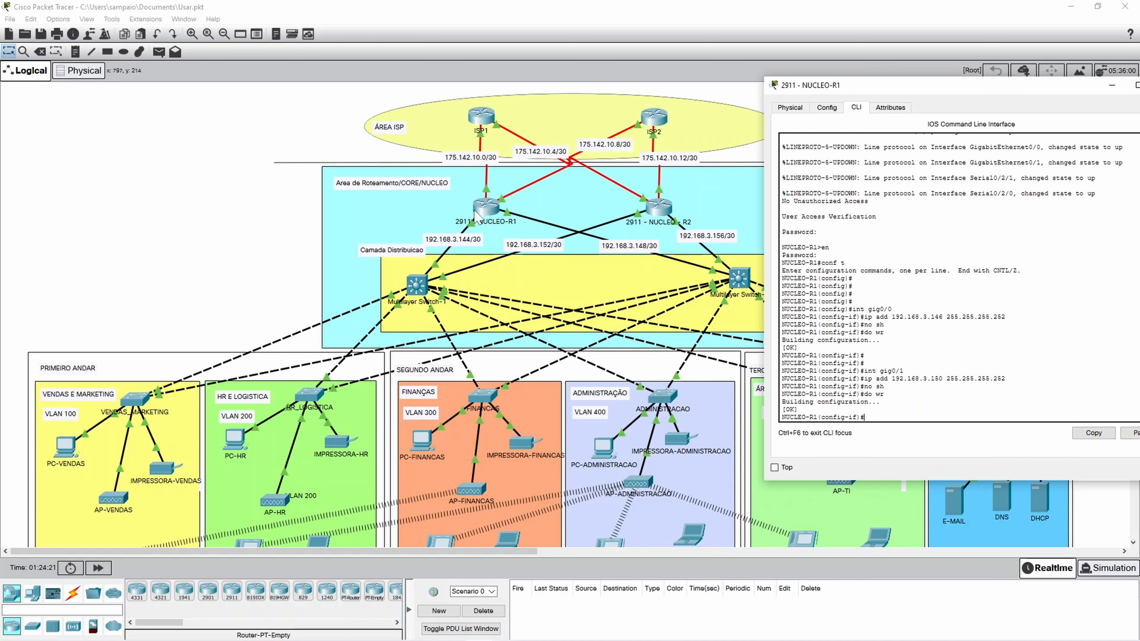
{"action": "left_click_drag", "start_coordinate": [884, 394], "coordinate": [782, 309]}
{"action": "left_click", "coordinate": [821, 316]}
{"action": "left_click_drag", "start_coordinate": [923, 317], "coordinate": [946, 317]}
{"action": "left_click_drag", "start_coordinate": [892, 371], "coordinate": [904, 372]}
{"action": "left_click", "coordinate": [922, 378]}
On NUCLEO-R2, assign gig0/0 the address 192.168.3.154 with mask 255.255.255.252, enable it and save the configuration.
{"action": "left_click_drag", "start_coordinate": [960, 88], "coordinate": [334, 83]}
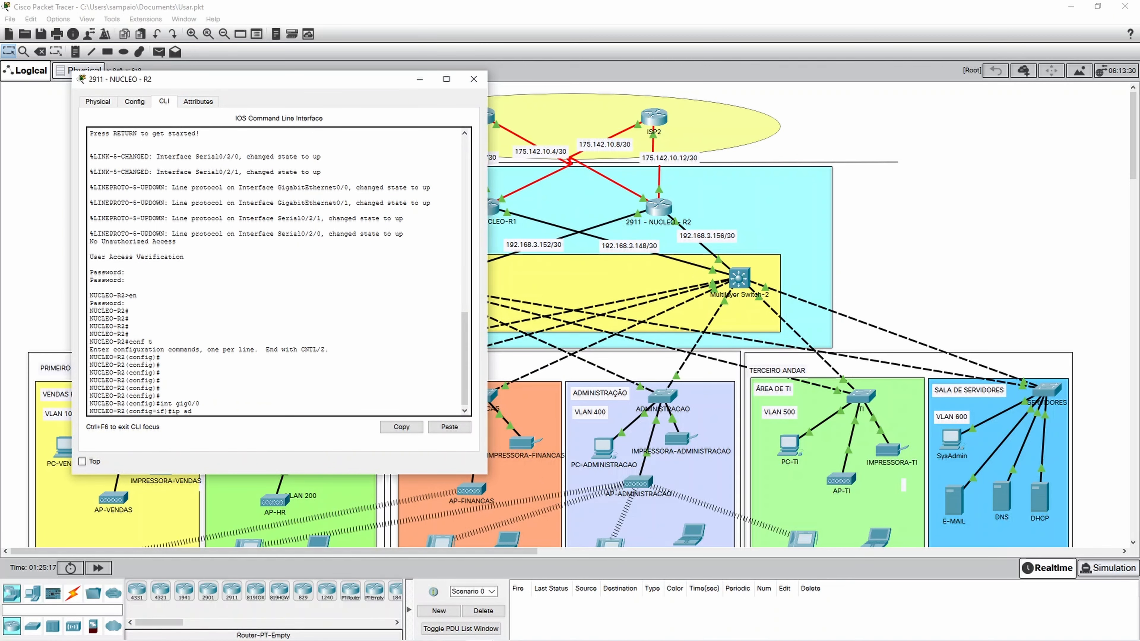
{"action": "type", "text": "192.168.3.154 255.255.255.252 NUCLEO-R2(config-if)#no sh NUCLEO-R2(config-if)#"}
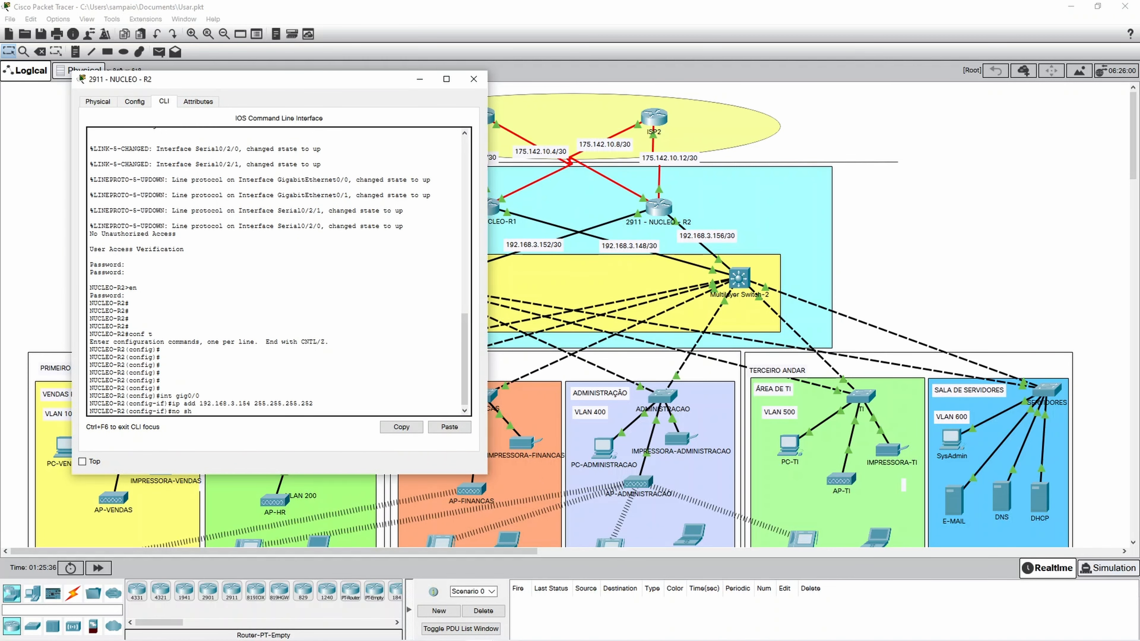
{"action": "type", "text": "do wr"}
{"action": "key", "text": "Return"}
{"action": "key", "text": "Return"}
On NUCLEO-R2, assign gig0/1 the address 192.168.3.158 with mask 255.255.255.252, enable it and save the configuration.
{"action": "type", "text": "int gig0/1 ip add 192.168.3.158 255.255.255.252 no sh do wr"}
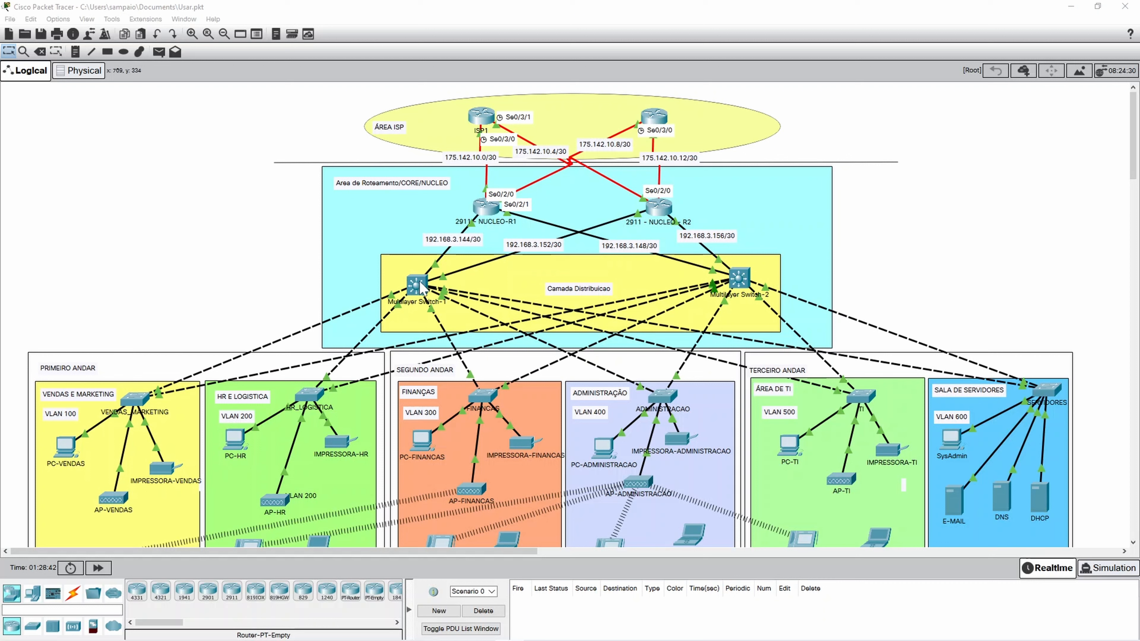
{"action": "left_click", "coordinate": [239, 224]}
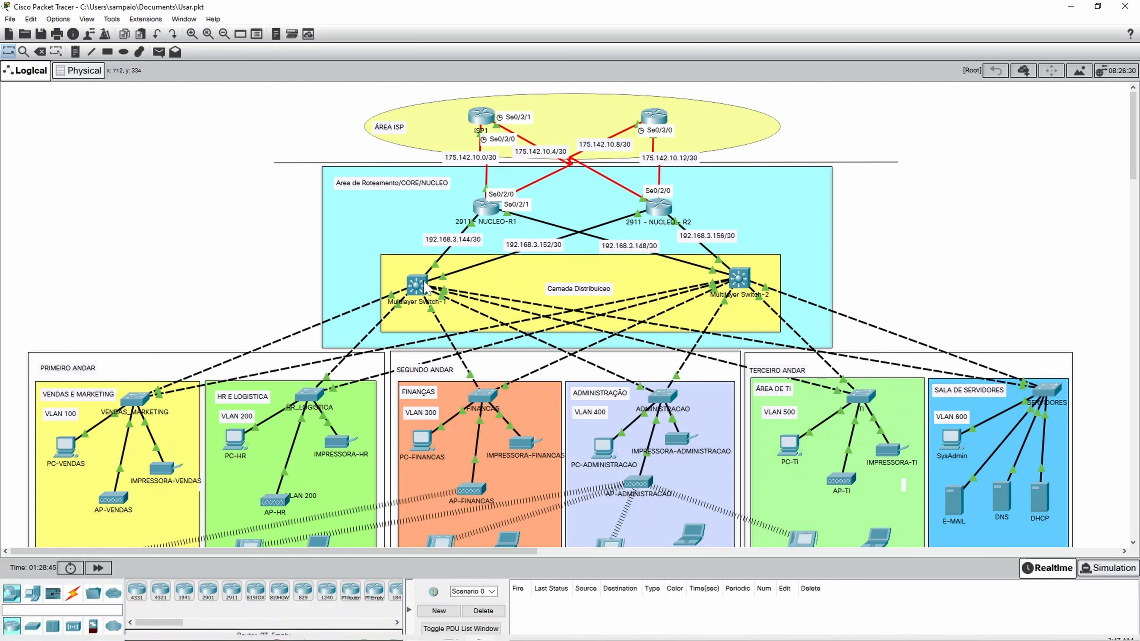
{"action": "mouse_move", "coordinate": [417, 287]}
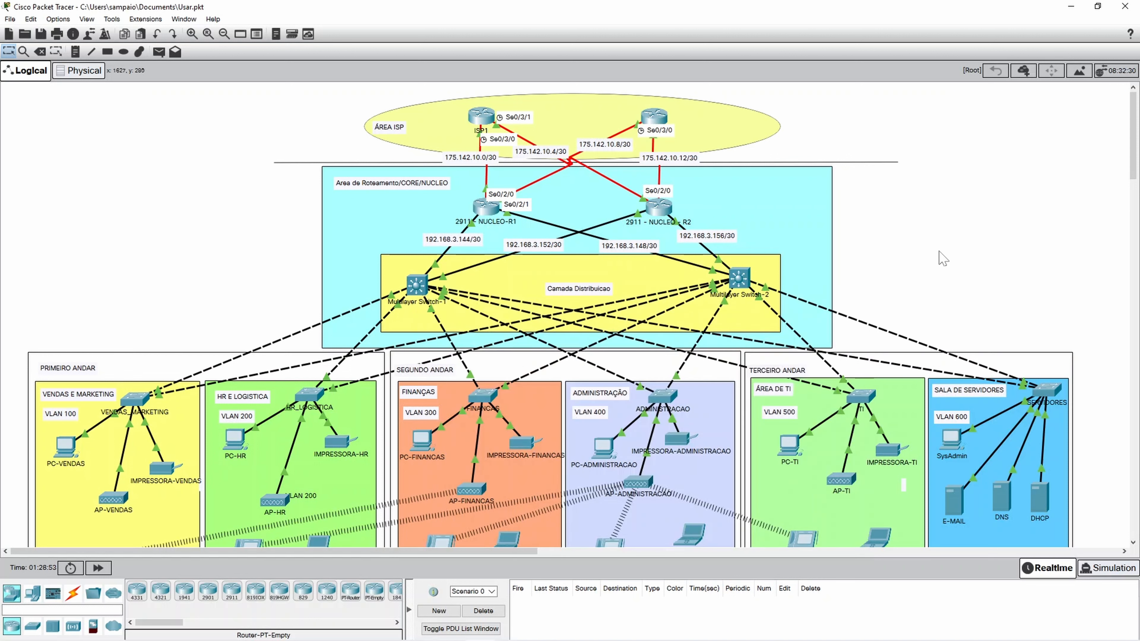
{"action": "mouse_move", "coordinate": [738, 280]}
{"action": "mouse_move", "coordinate": [656, 208]}
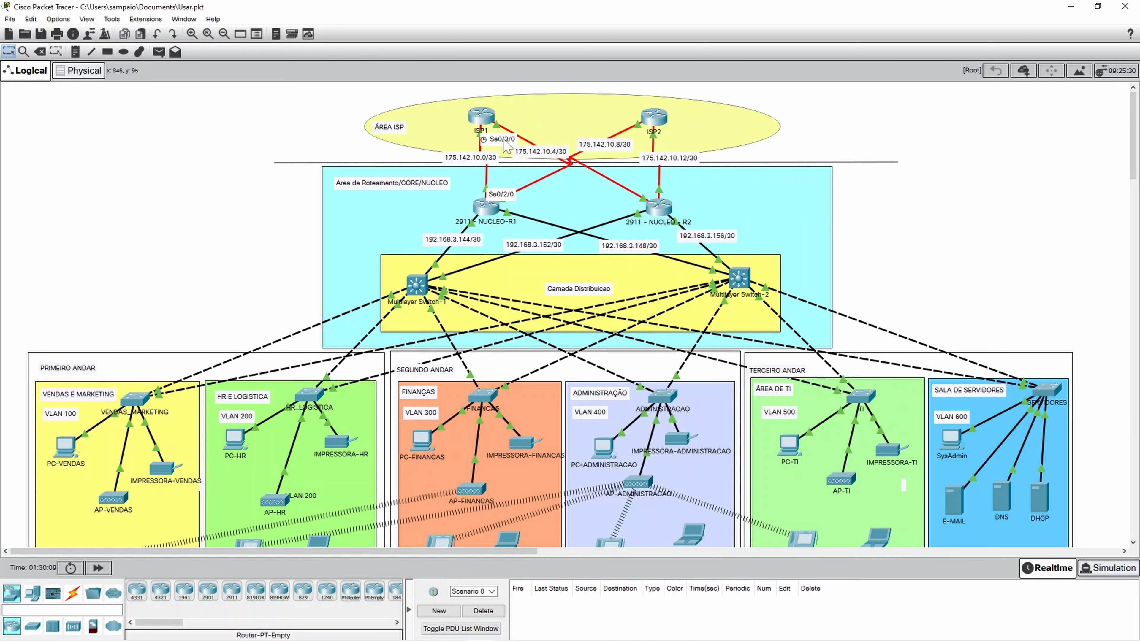
Open the ISP1 router's command line, move its window clear of the ISP links and enter global configuration mode.
{"action": "left_click", "coordinate": [483, 118]}
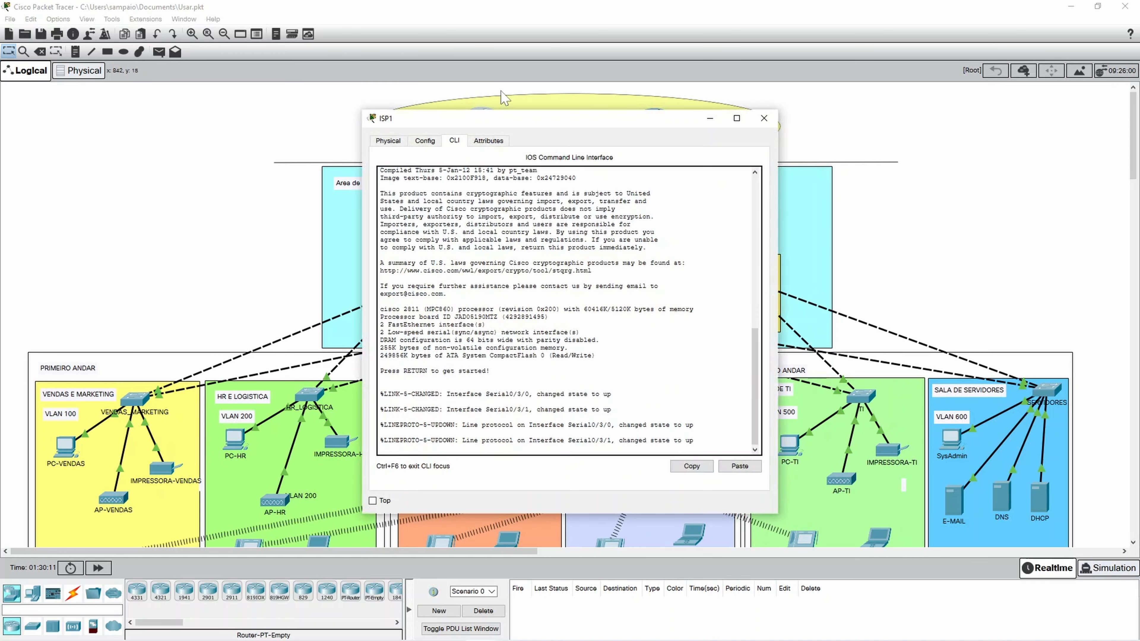
{"action": "left_click_drag", "start_coordinate": [519, 119], "coordinate": [822, 63]}
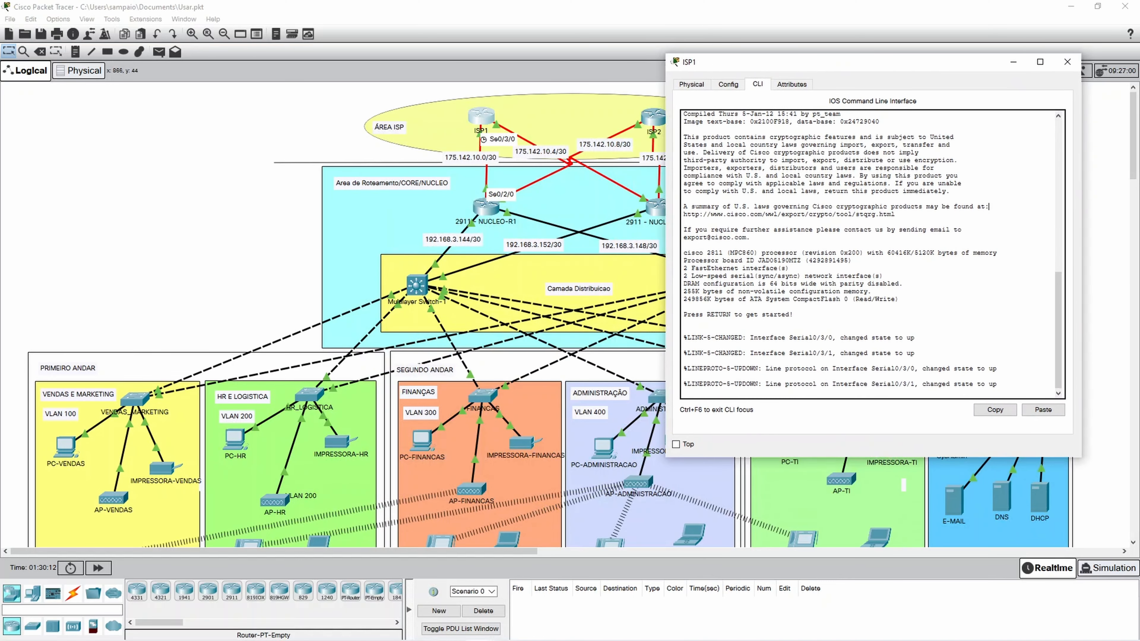
{"action": "key", "text": "Return"}
{"action": "key", "text": "Return"}
{"action": "key", "text": "Return"}
{"action": "key", "text": "Return"}
{"action": "key", "text": "Return"}
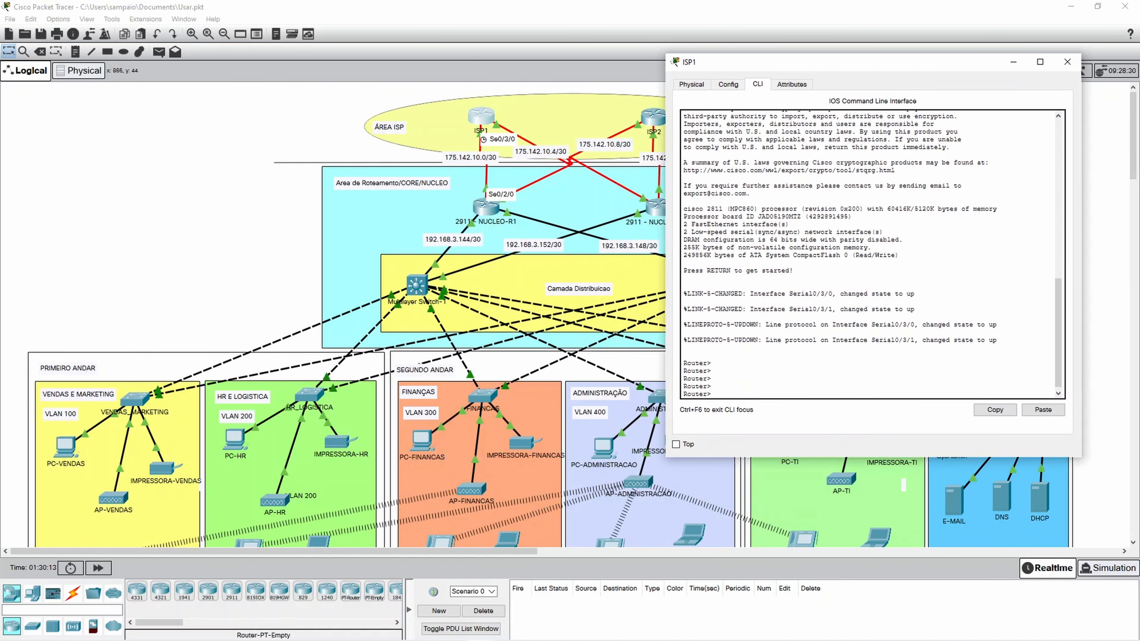
{"action": "key", "text": "Return"}
{"action": "key", "text": "Return"}
{"action": "key", "text": "Return"}
{"action": "key", "text": "Return"}
{"action": "key", "text": "Return"}
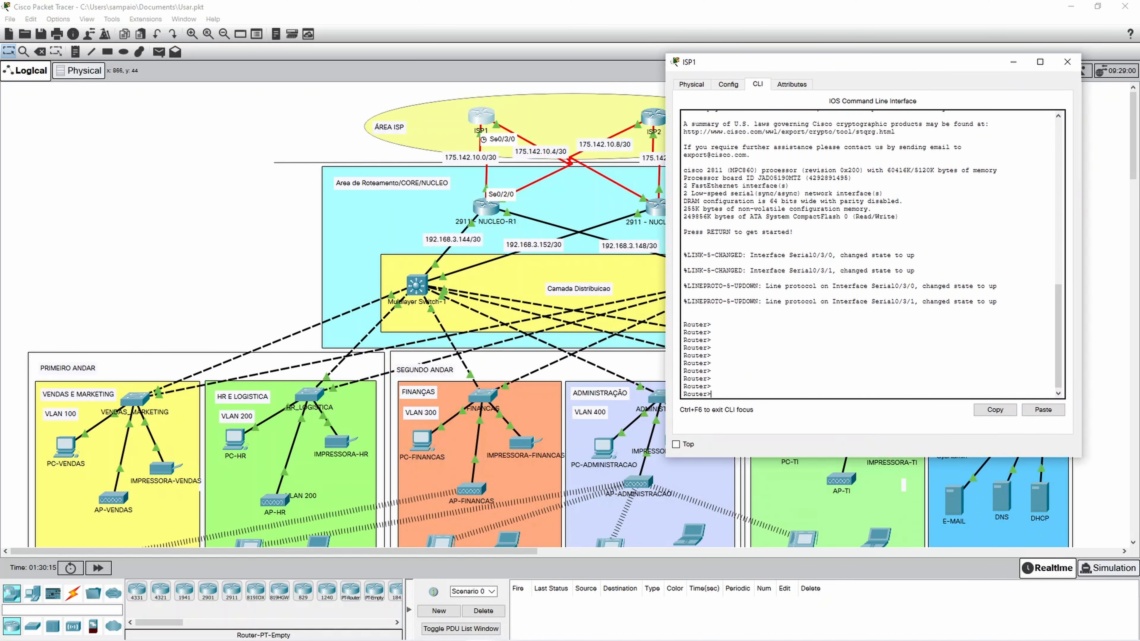
{"action": "type", "text": "en"}
{"action": "key", "text": "Return"}
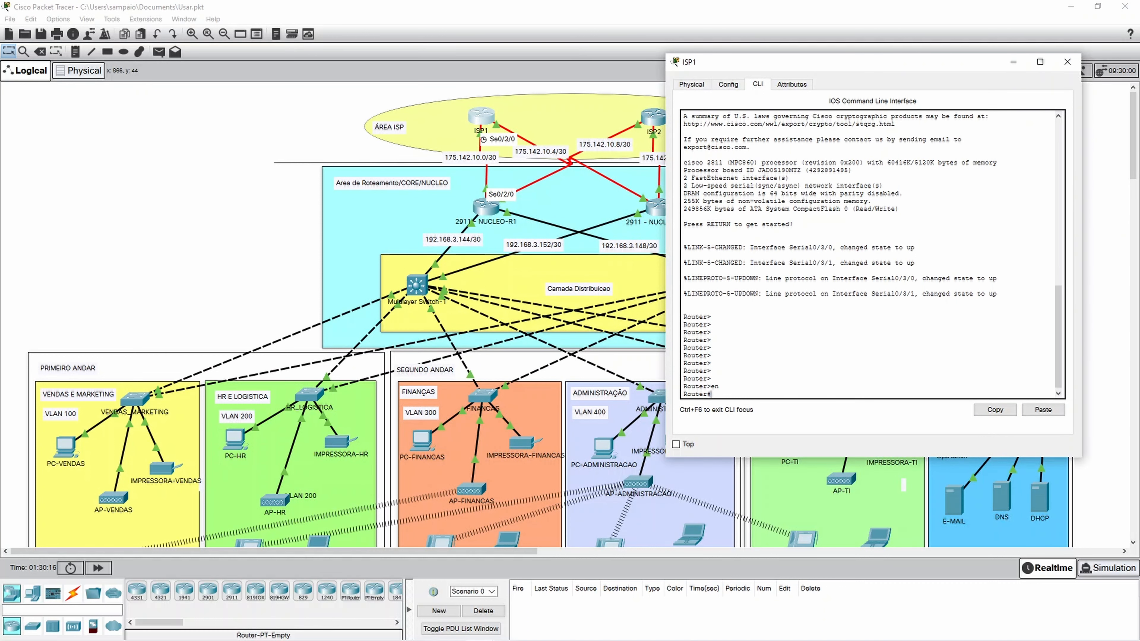
{"action": "type", "text": "conf t"}
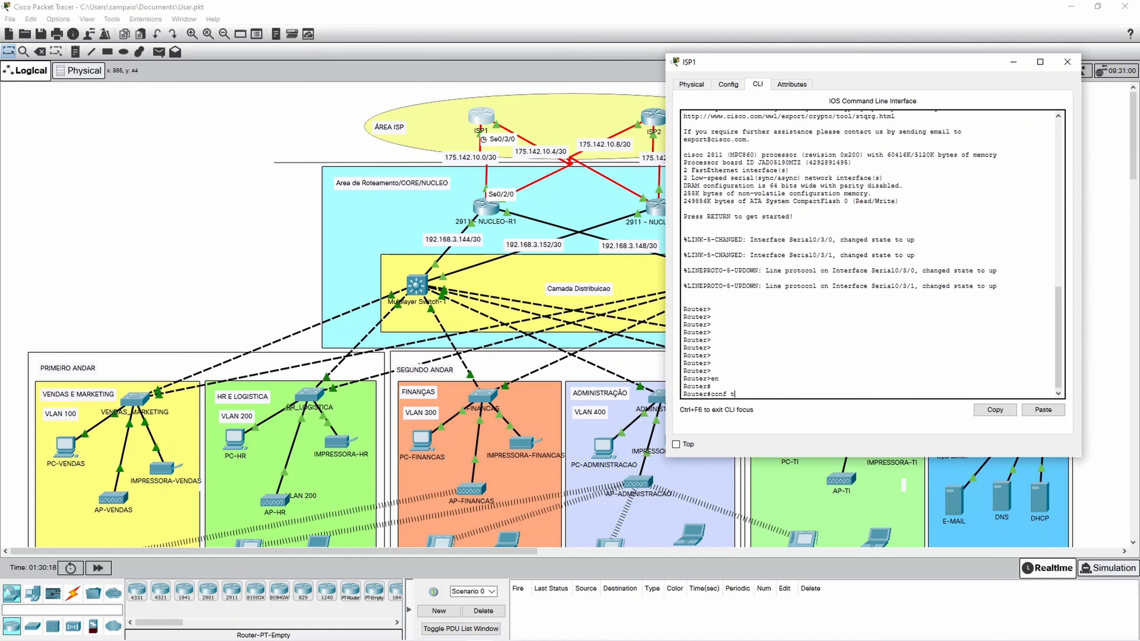
{"action": "key", "text": "Return"}
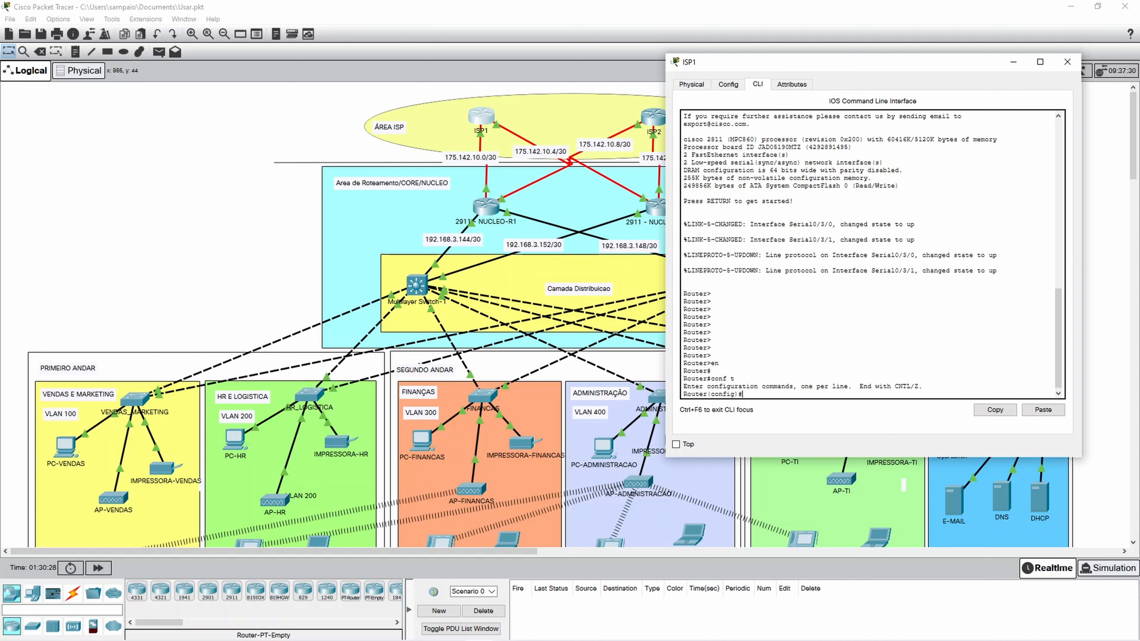
{"action": "key", "text": "Return"}
{"action": "key", "text": "Return"}
{"action": "key", "text": "Return"}
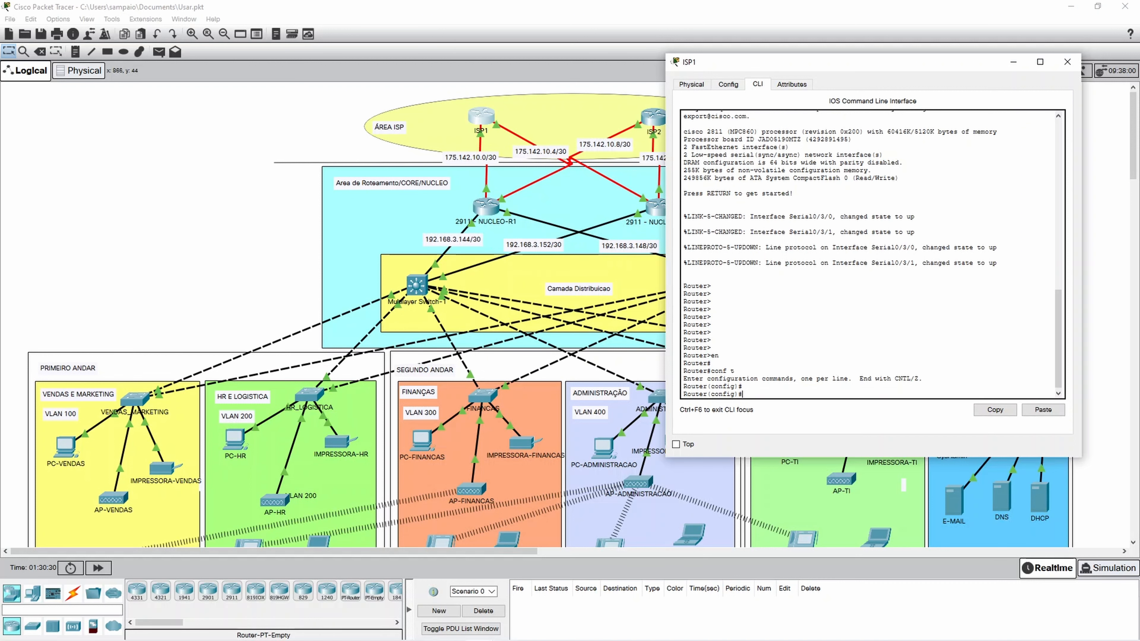
Identify ISP1's serial port on the 175.142.10.0/30 link and set a clock rate of 64000 on se0/3/0.
{"action": "type", "text": "int "}
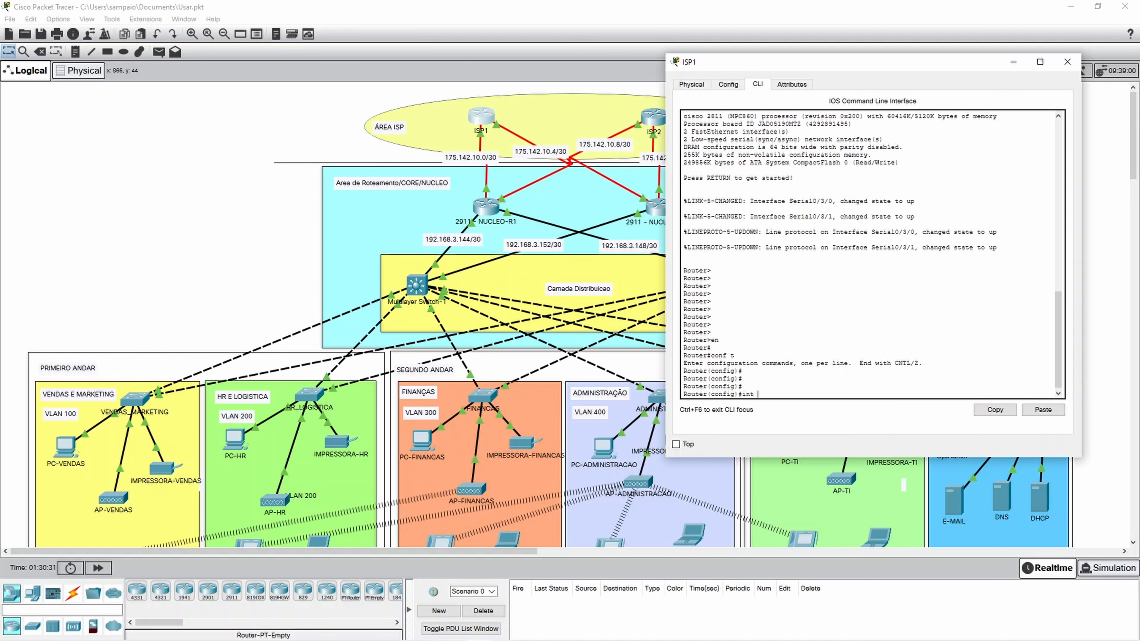
{"action": "type", "text": "se"}
{"action": "left_click", "coordinate": [183, 224]}
{"action": "mouse_move", "coordinate": [483, 135]}
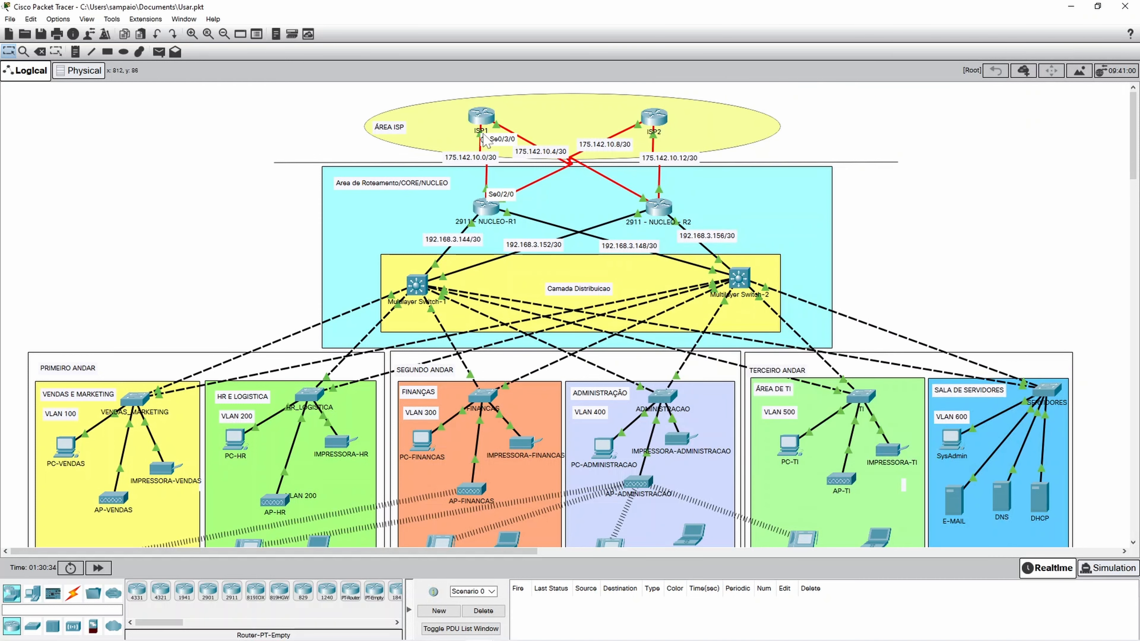
{"action": "mouse_move", "coordinate": [486, 633]}
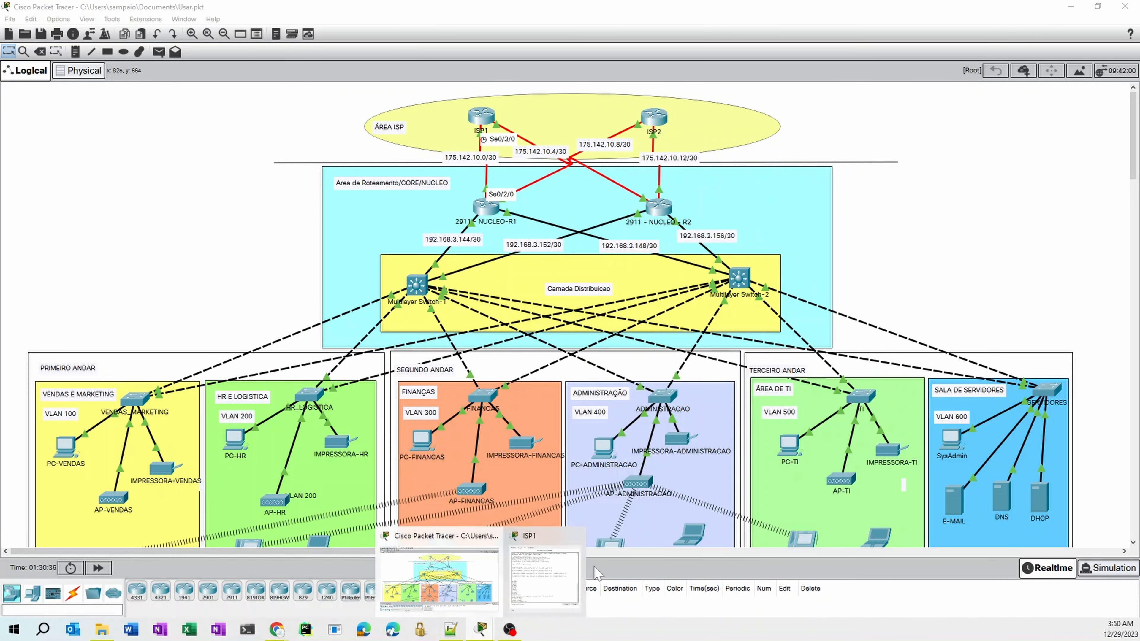
{"action": "left_click", "coordinate": [567, 579]}
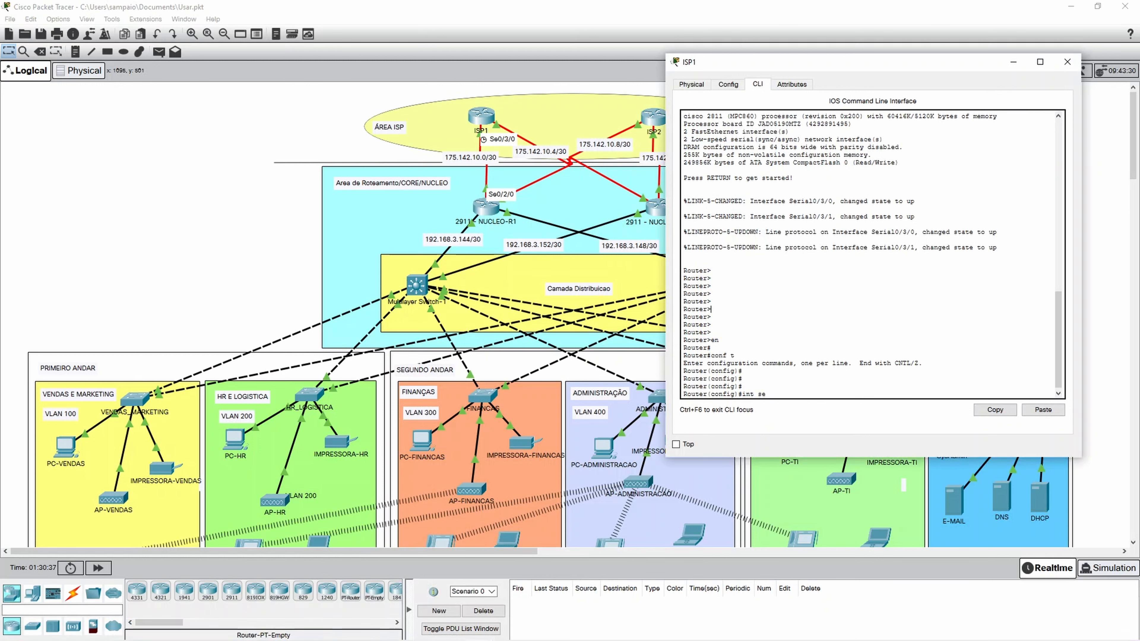
{"action": "type", "text": "int se0/30/0"}
{"action": "key", "text": "Return"}
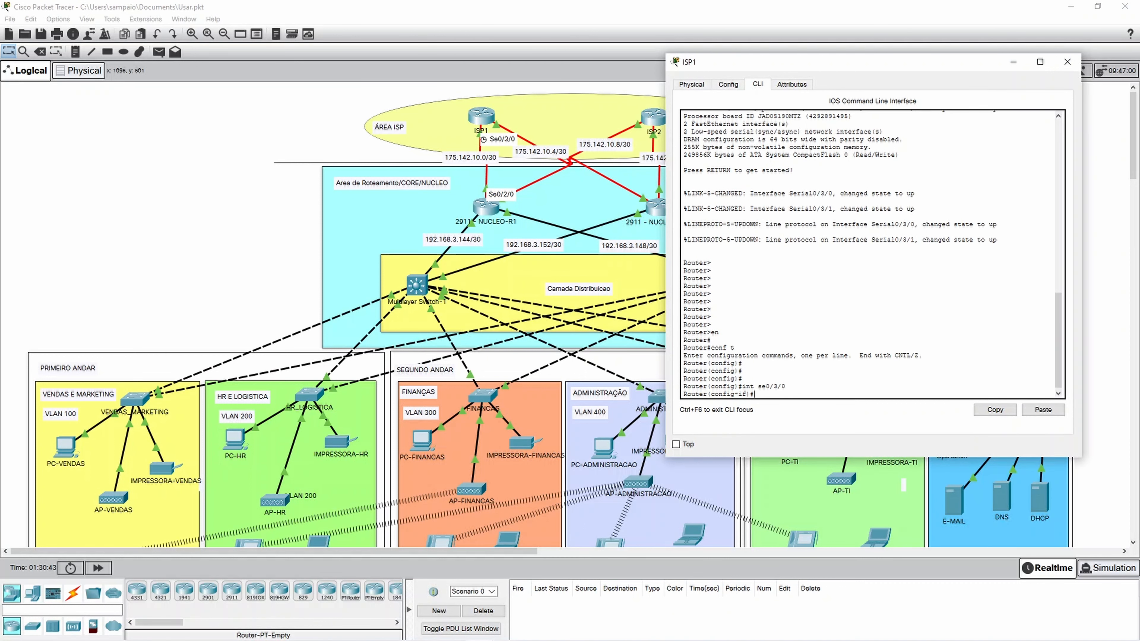
{"action": "type", "text": "clock rate 64000"}
{"action": "key", "text": "Return"}
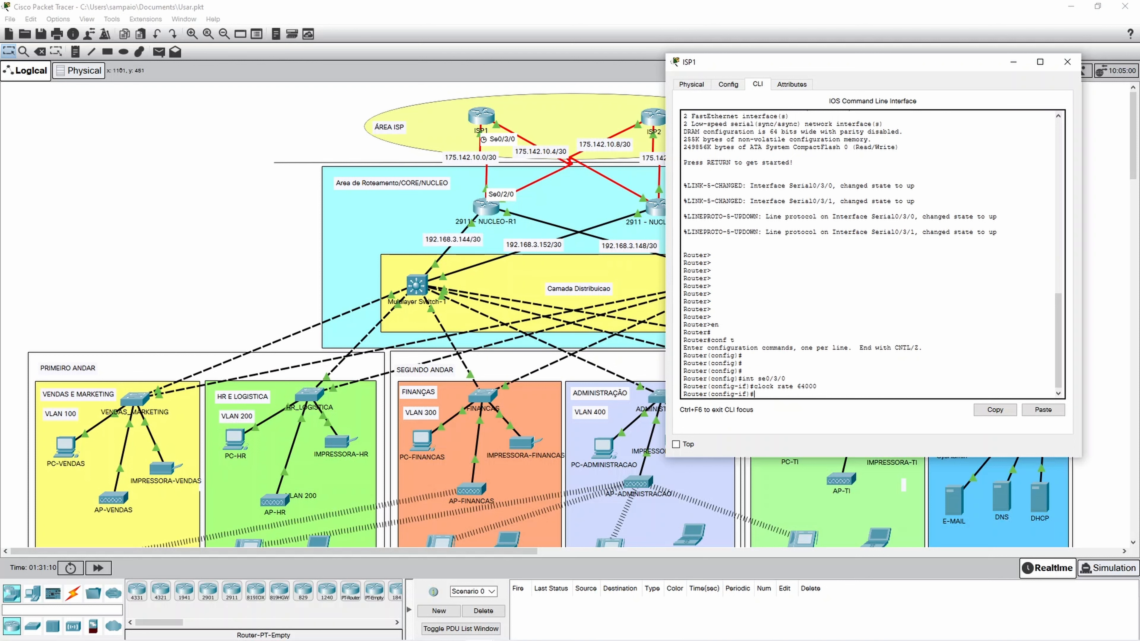
Assign ISP1's se0/3/0 the address 175.142.10.1 with mask 255.255.255.252.
{"action": "left_click_drag", "start_coordinate": [746, 386], "coordinate": [809, 380]}
{"action": "left_click", "coordinate": [809, 380]}
{"action": "type", "text": "ip add 175.142.10.1 "}
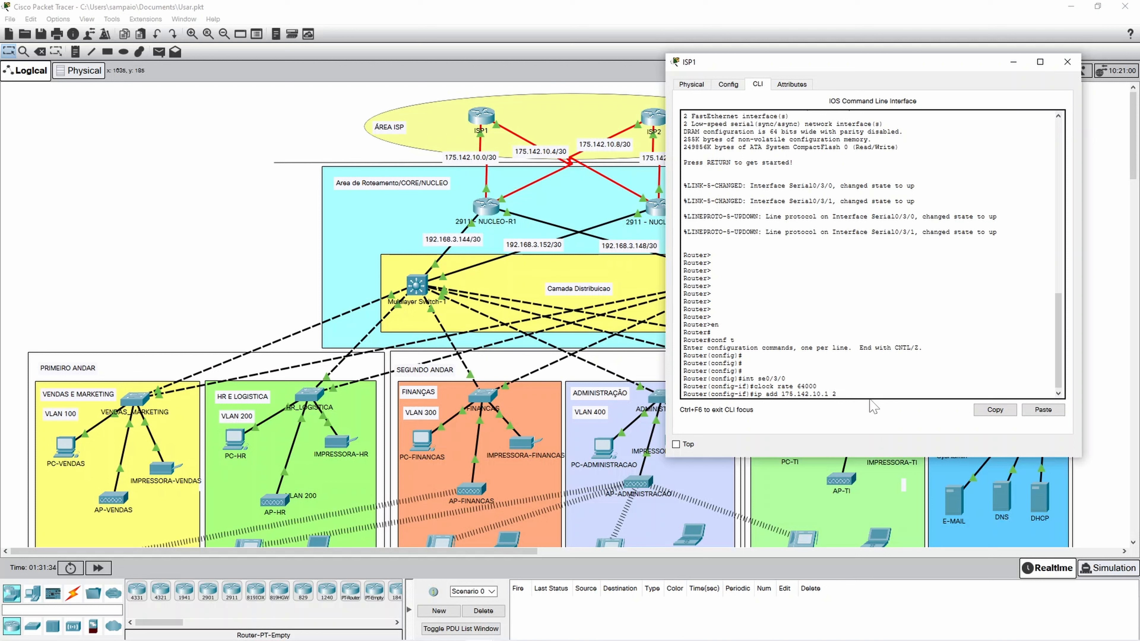
{"action": "type", "text": "255.255.255.252"}
{"action": "key", "text": "Return"}
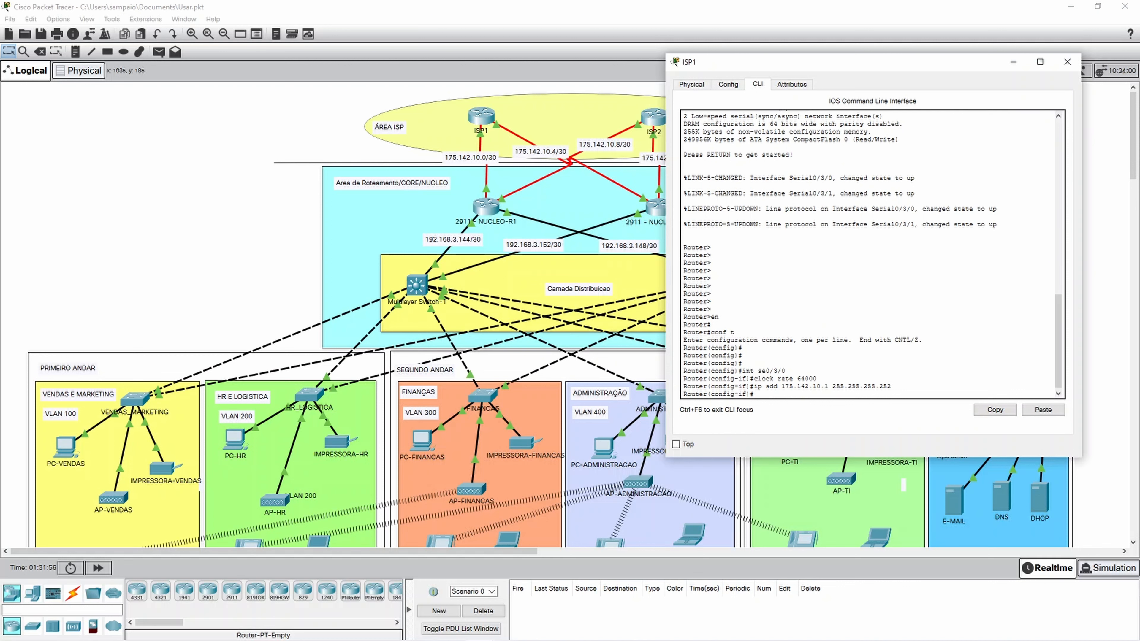
Enable ISP1's se0/3/0 with no shutdown and save the configuration.
{"action": "type", "text": "no sh"}
{"action": "key", "text": "Return"}
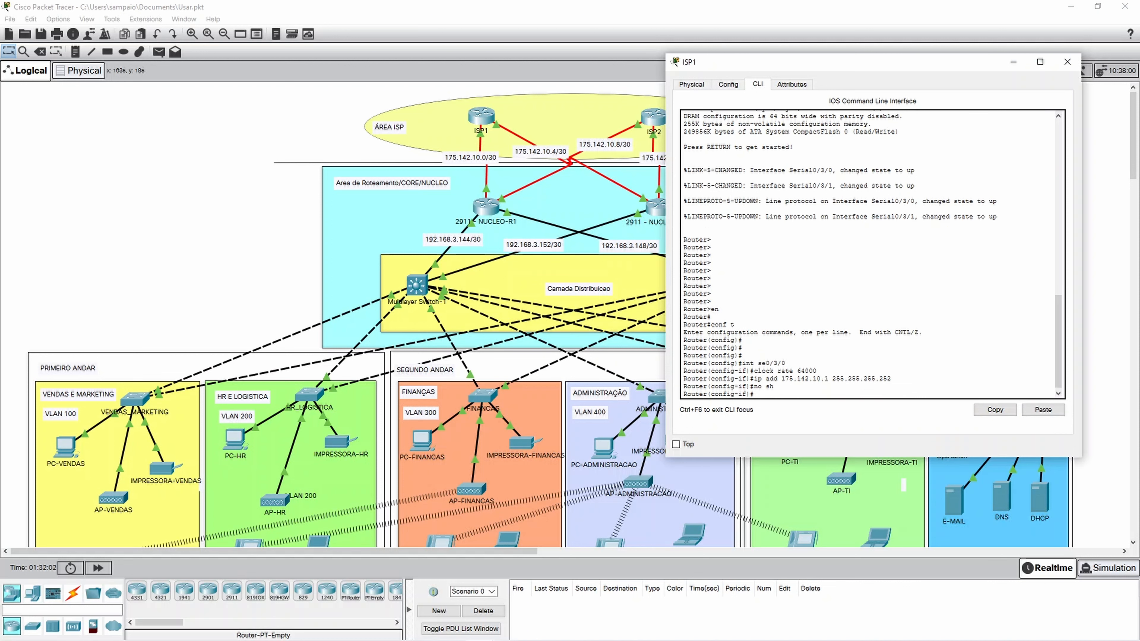
{"action": "type", "text": "do wr"}
{"action": "key", "text": "Return"}
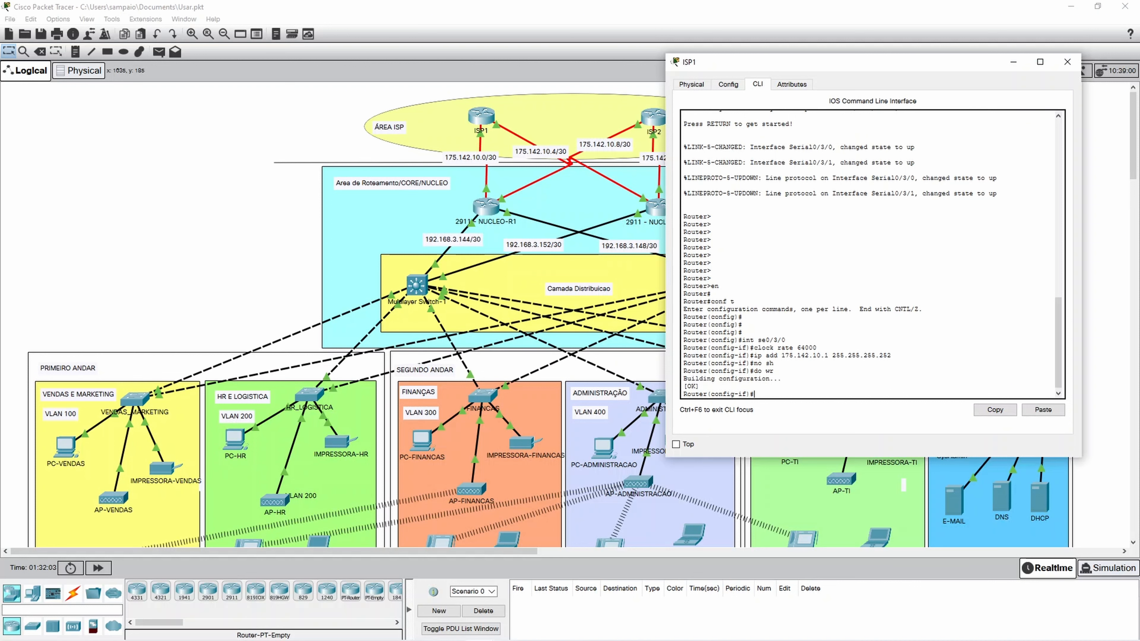
Identify ISP1's serial port on the 175.142.10.4/30 link and set a clock rate of 64000 on se0/3/1.
{"action": "type", "text": "int se"}
{"action": "left_click", "coordinate": [217, 150]}
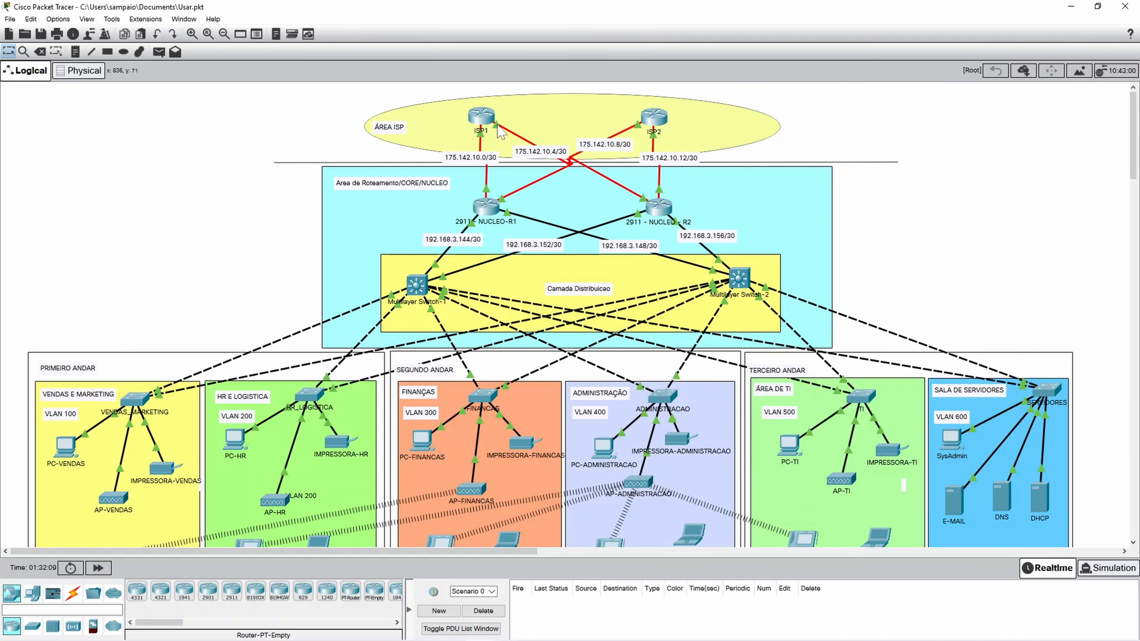
{"action": "mouse_move", "coordinate": [500, 132]}
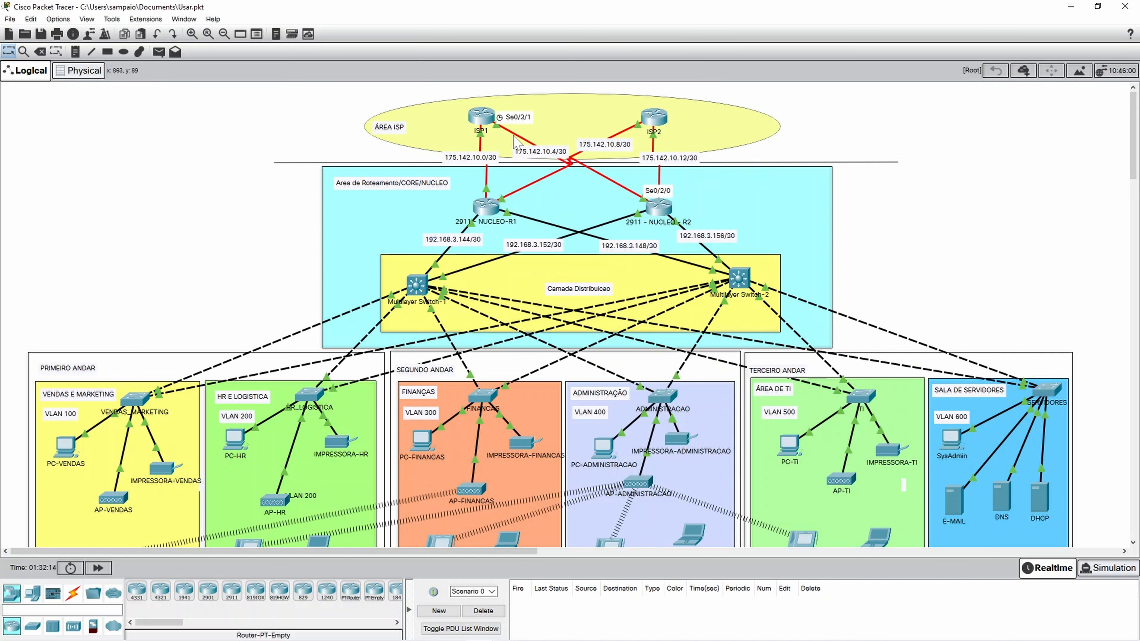
{"action": "mouse_move", "coordinate": [480, 630]}
{"action": "left_click", "coordinate": [559, 567]}
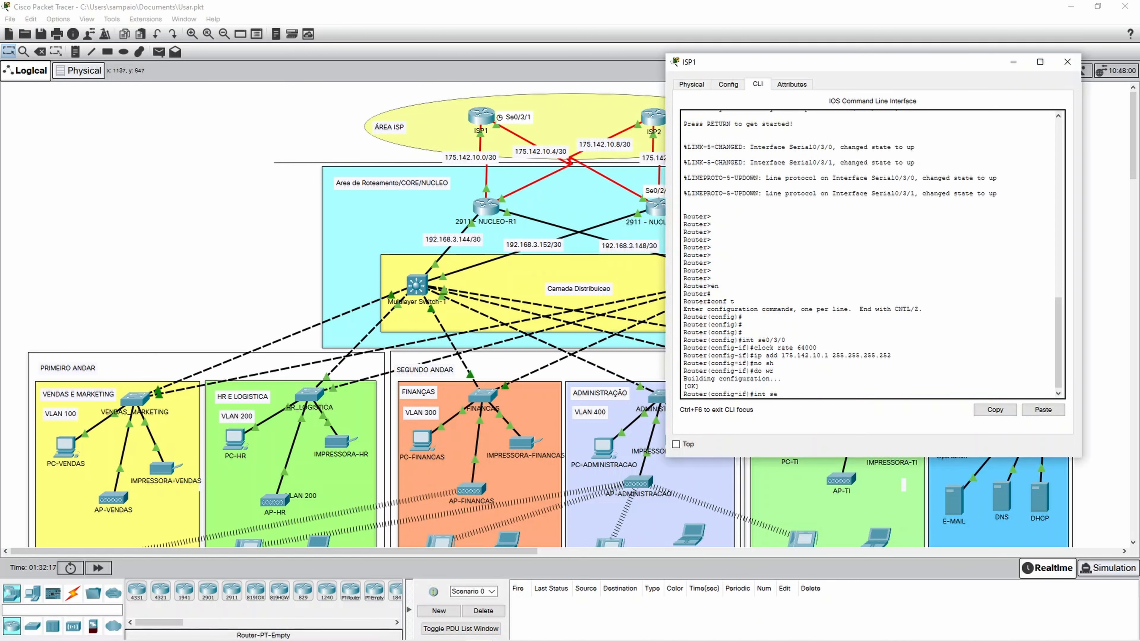
{"action": "type", "text": "int se0/3/1"}
{"action": "key", "text": "Return"}
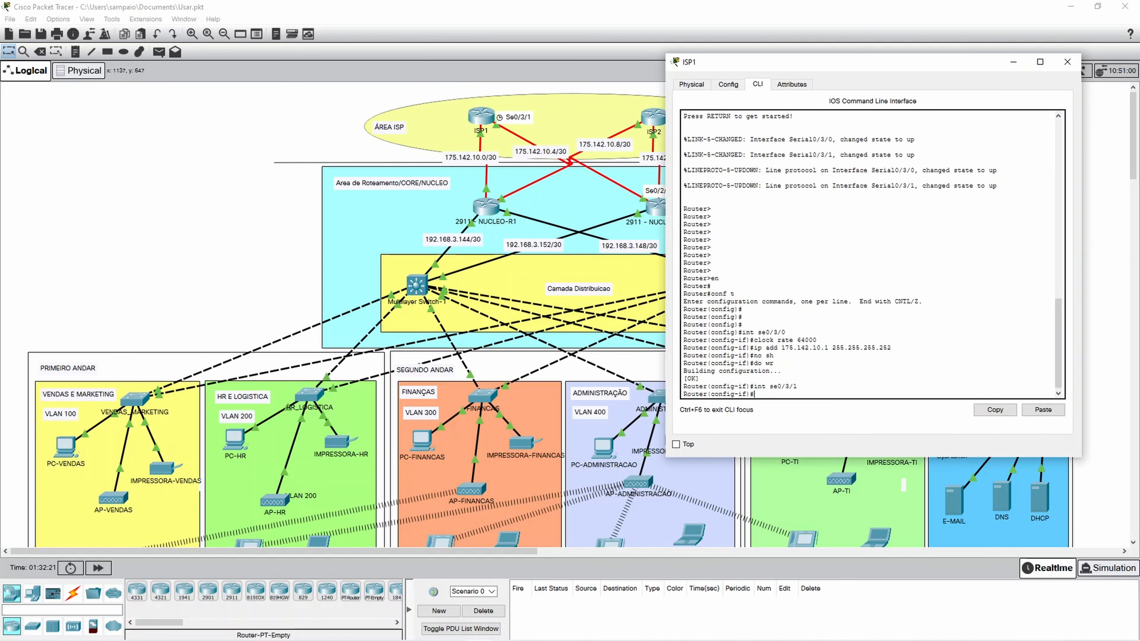
{"action": "type", "text": "int se0/3/0"}
{"action": "key", "text": "Down"}
{"action": "key", "text": "Return"}
Assign ISP1's se0/3/1 the address 175.142.10.5 with mask 255.255.255.252.
{"action": "key", "text": "Up"}
{"action": "key", "text": "Up"}
{"action": "key", "text": "Up"}
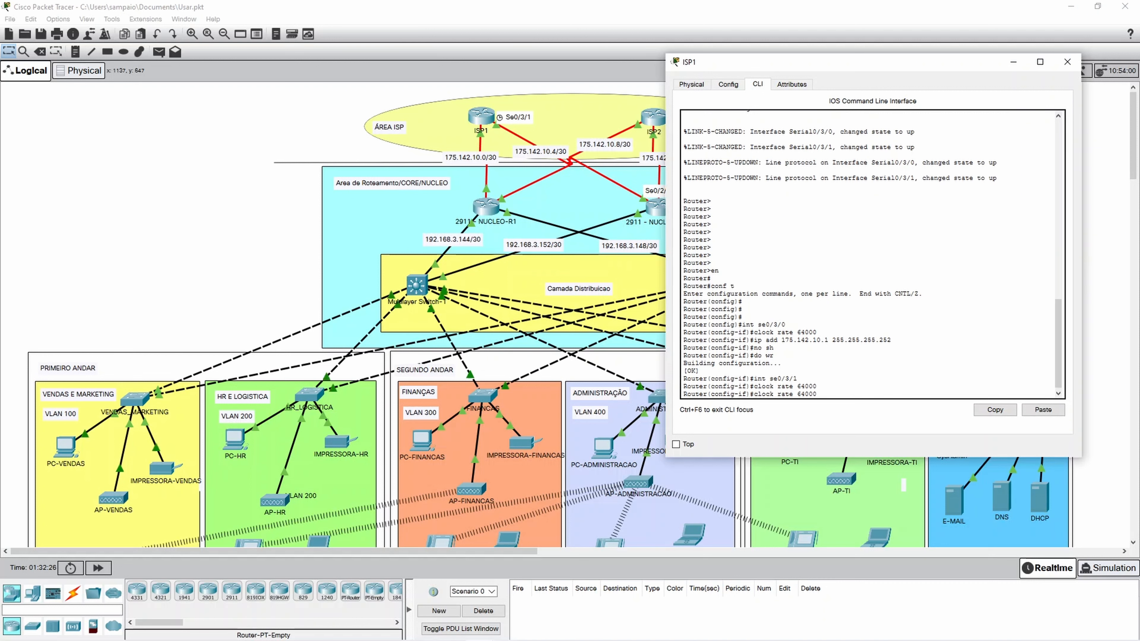
{"action": "key", "text": "Up"}
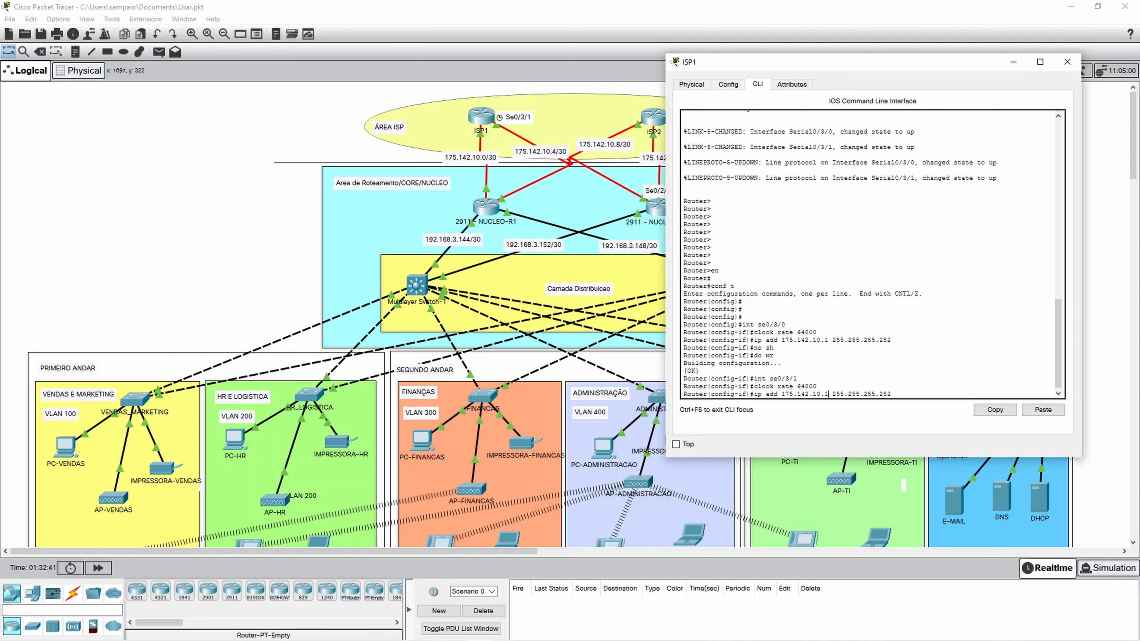
{"action": "key", "text": "BackSpace"}
{"action": "type", "text": "5"}
{"action": "key", "text": "Return"}
Enable ISP1's se0/3/1 with no shutdown, save the configuration and close the router's window.
{"action": "type", "text": "no sh"}
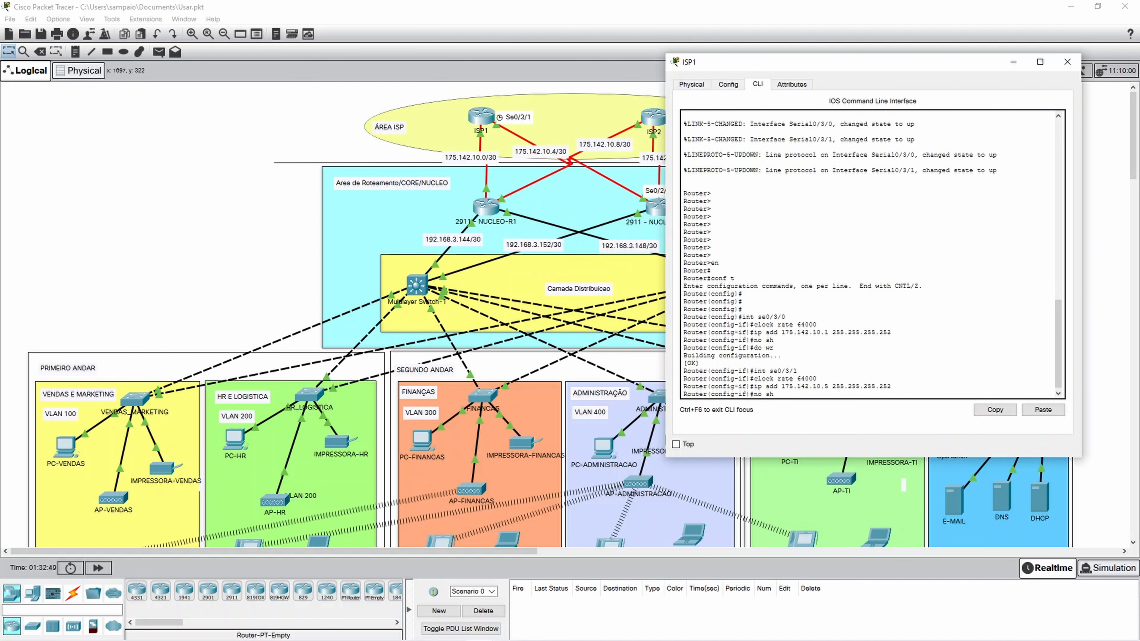
{"action": "key", "text": "Return"}
{"action": "type", "text": "do wr"}
{"action": "key", "text": "Return"}
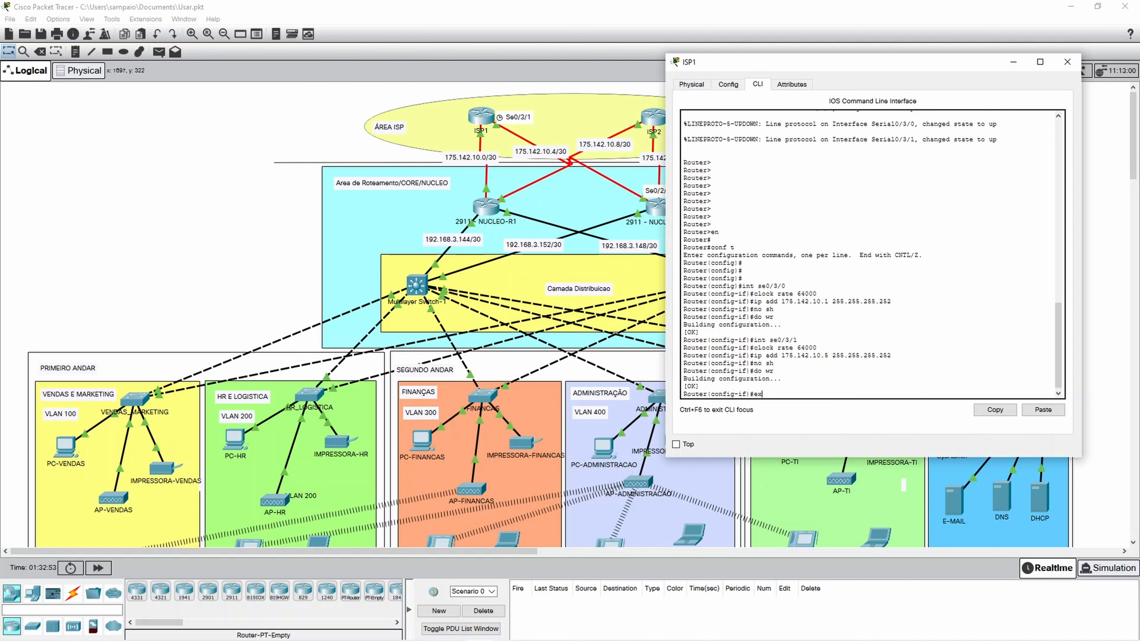
{"action": "type", "text": "exit"}
{"action": "key", "text": "Return"}
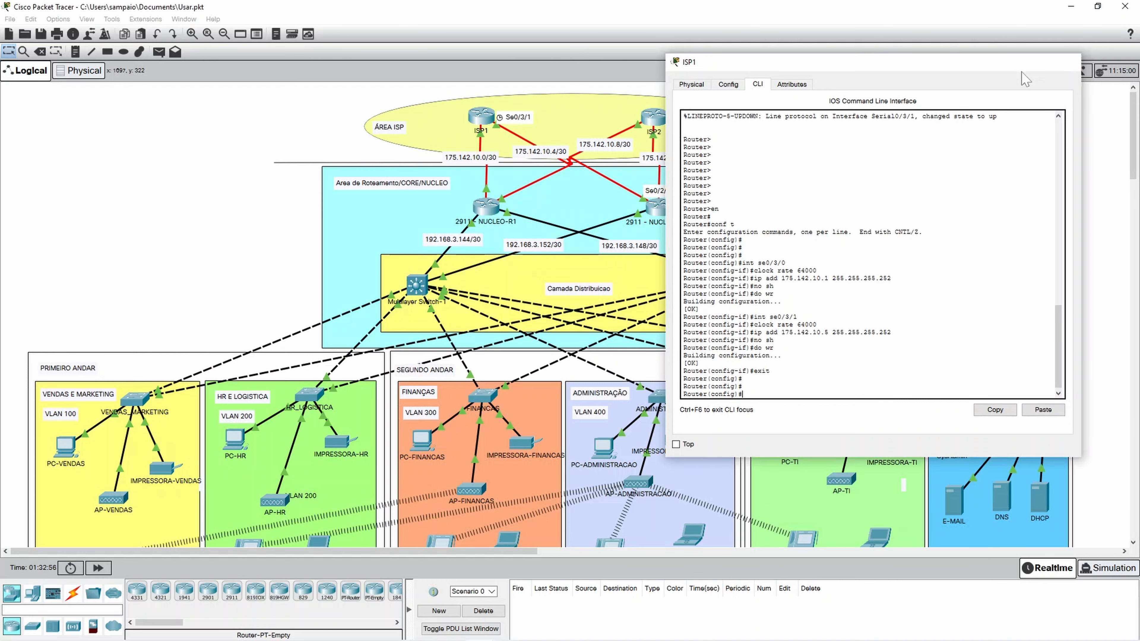
{"action": "left_click", "coordinate": [1067, 61]}
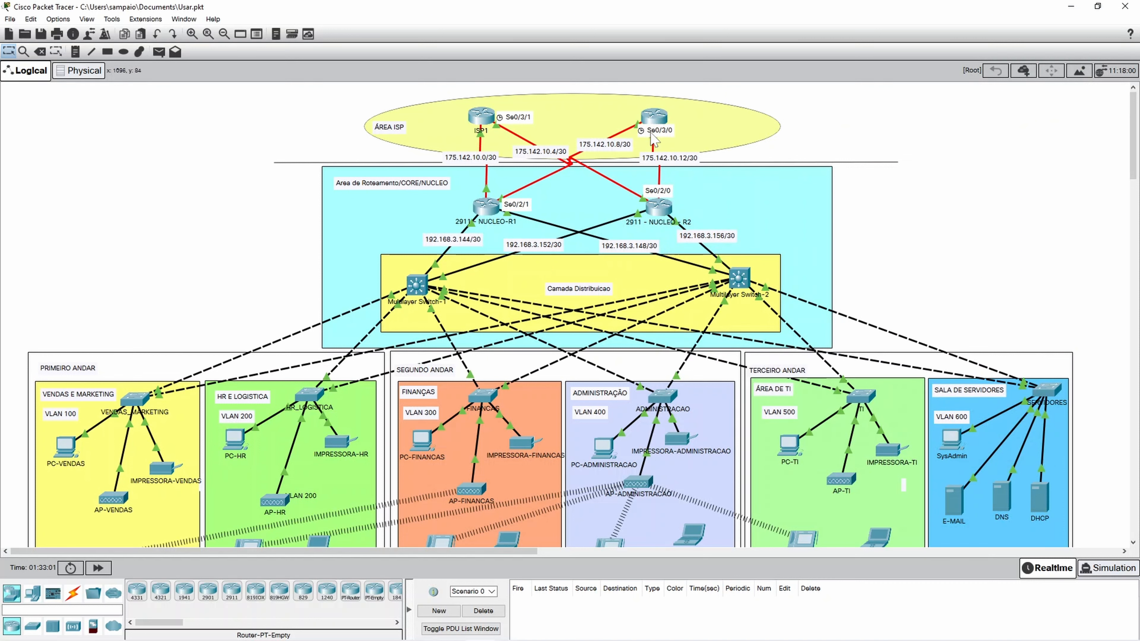
Open the ISP2 router's command line, move its window aside and enter global configuration mode.
{"action": "left_click", "coordinate": [654, 117]}
{"action": "left_click_drag", "start_coordinate": [585, 124], "coordinate": [918, 77]}
{"action": "key", "text": "Return"}
{"action": "key", "text": "Return"}
{"action": "key", "text": "Return"}
{"action": "key", "text": "Return"}
{"action": "type", "text": "en"}
{"action": "key", "text": "Return"}
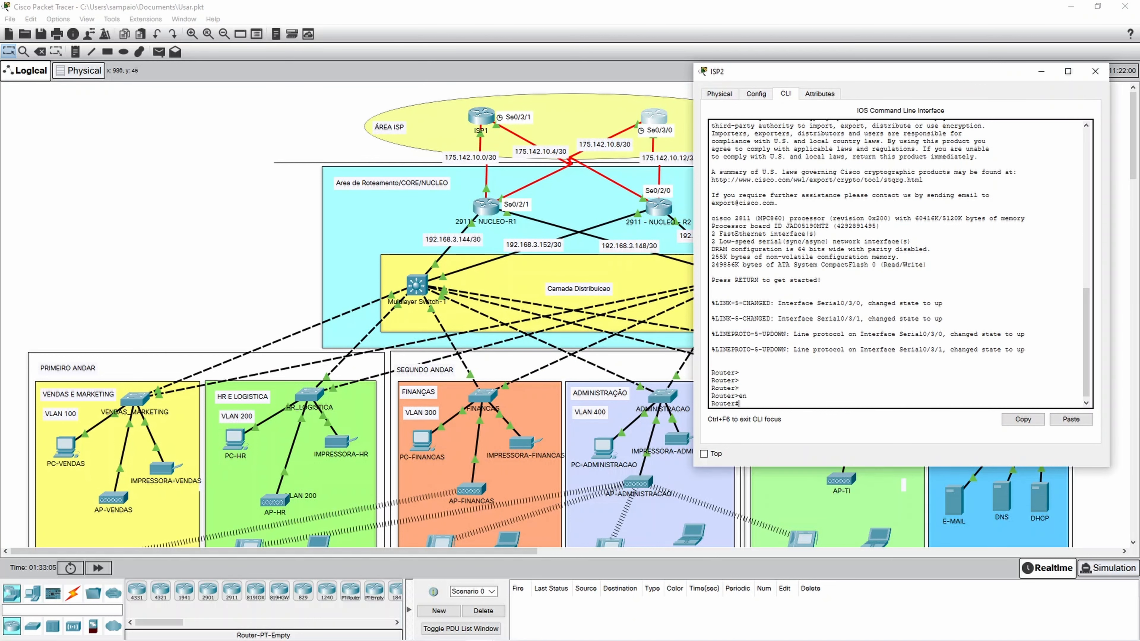
{"action": "type", "text": "conf t"}
{"action": "key", "text": "Return"}
{"action": "key", "text": "Return"}
{"action": "key", "text": "Return"}
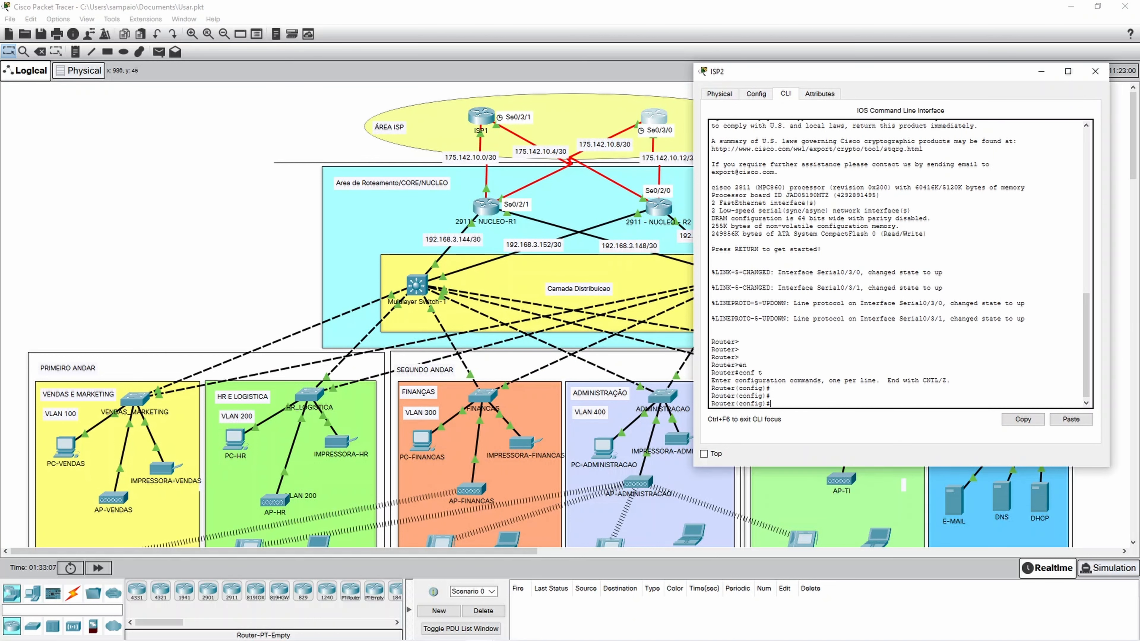
Assign ISP2's se0/3/0 the address 175.142.10.9 with mask 255.255.255.252.
{"action": "type", "text": "int se"}
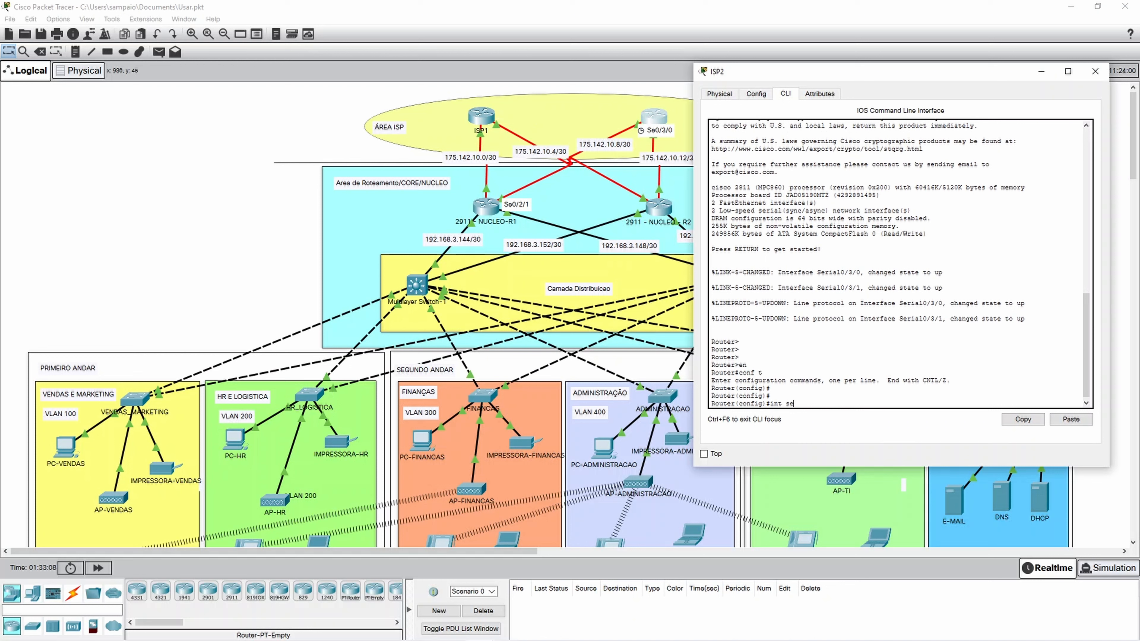
{"action": "type", "text": "0/3/0"}
{"action": "key", "text": "Return"}
{"action": "type", "text": "ip add"}
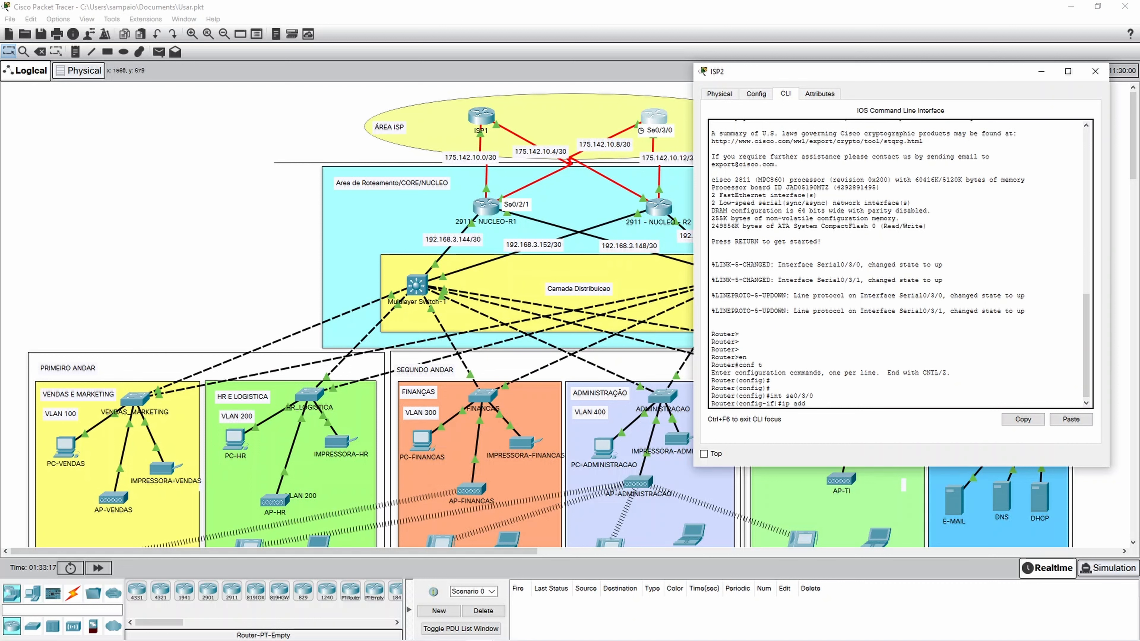
{"action": "type", "text": "175.142.10.9"}
{"action": "type", "text": "255."}
{"action": "type", "text": "255.252"}
{"action": "key", "text": "Return"}
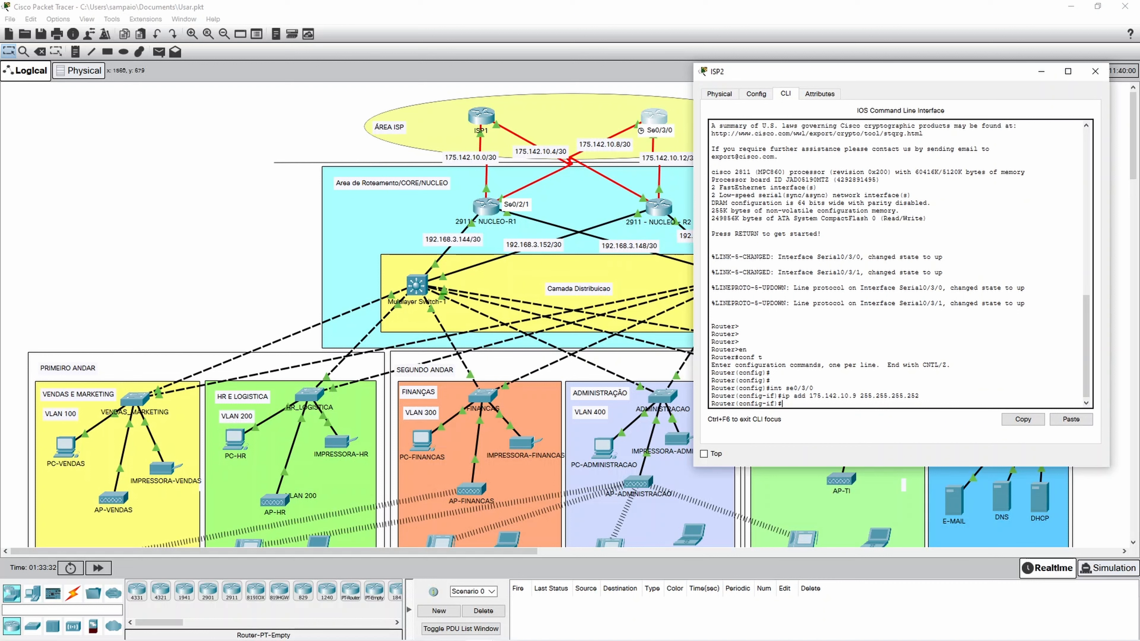
Enable ISP2's se0/3/0 with no shutdown, save the configuration and return to the topology.
{"action": "type", "text": "no sh"}
{"action": "key", "text": "Return"}
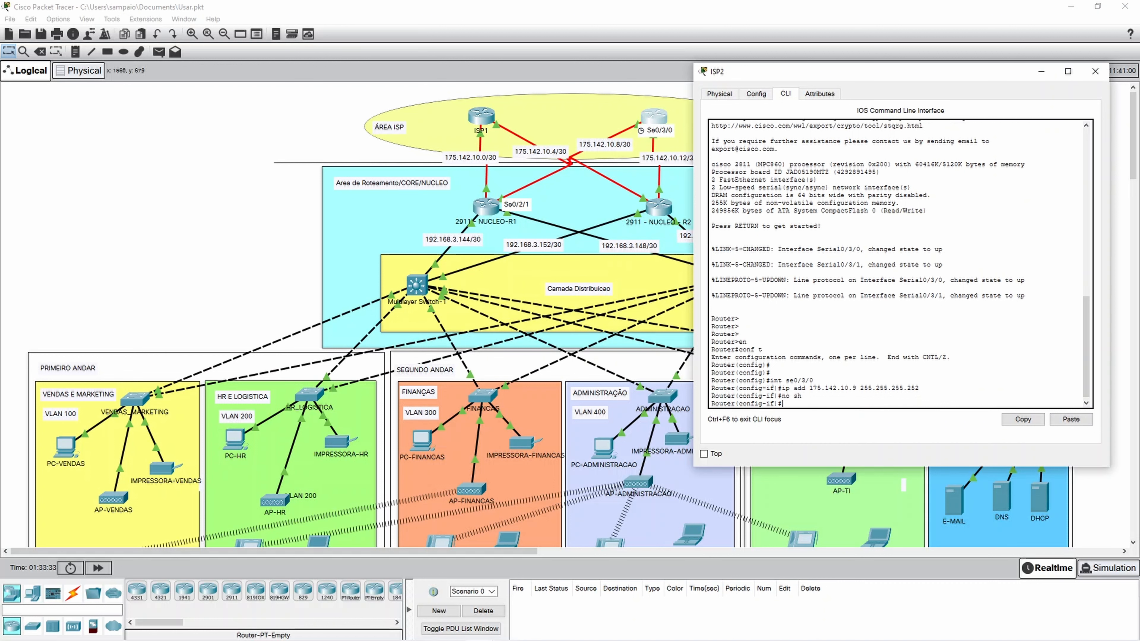
{"action": "type", "text": "do wr"}
{"action": "key", "text": "Return"}
{"action": "key", "text": "Return"}
{"action": "key", "text": "Return"}
{"action": "key", "text": "Return"}
{"action": "type", "text": "no sh"}
{"action": "left_click", "coordinate": [61, 219]}
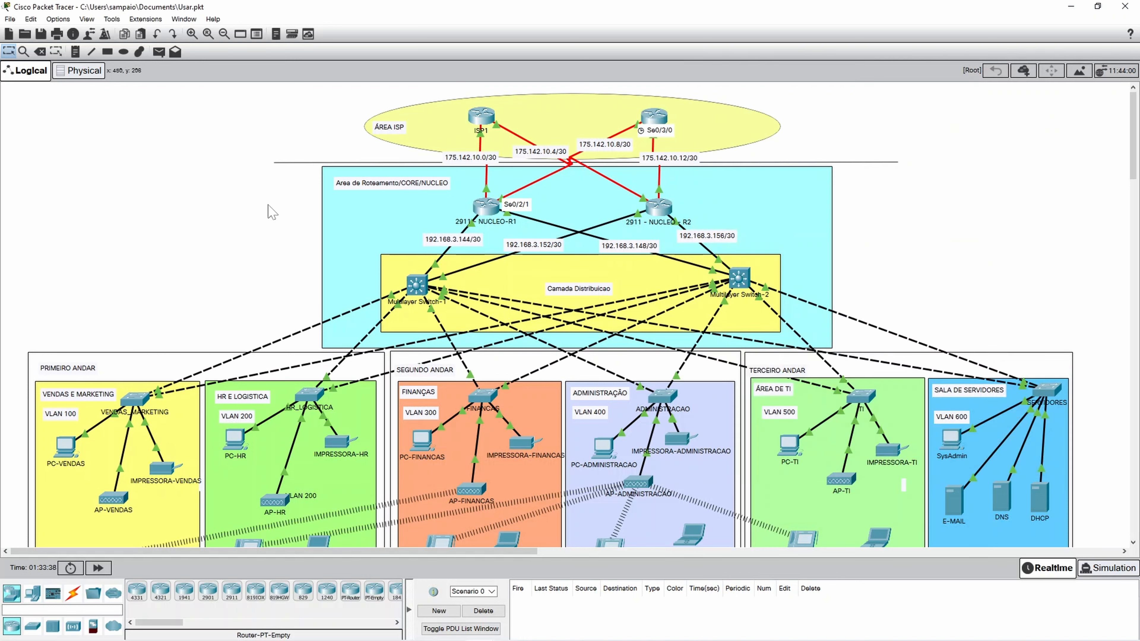
Reopen ISP2's command line and enter interface configuration for se0/3/1.
{"action": "left_click", "coordinate": [654, 118]}
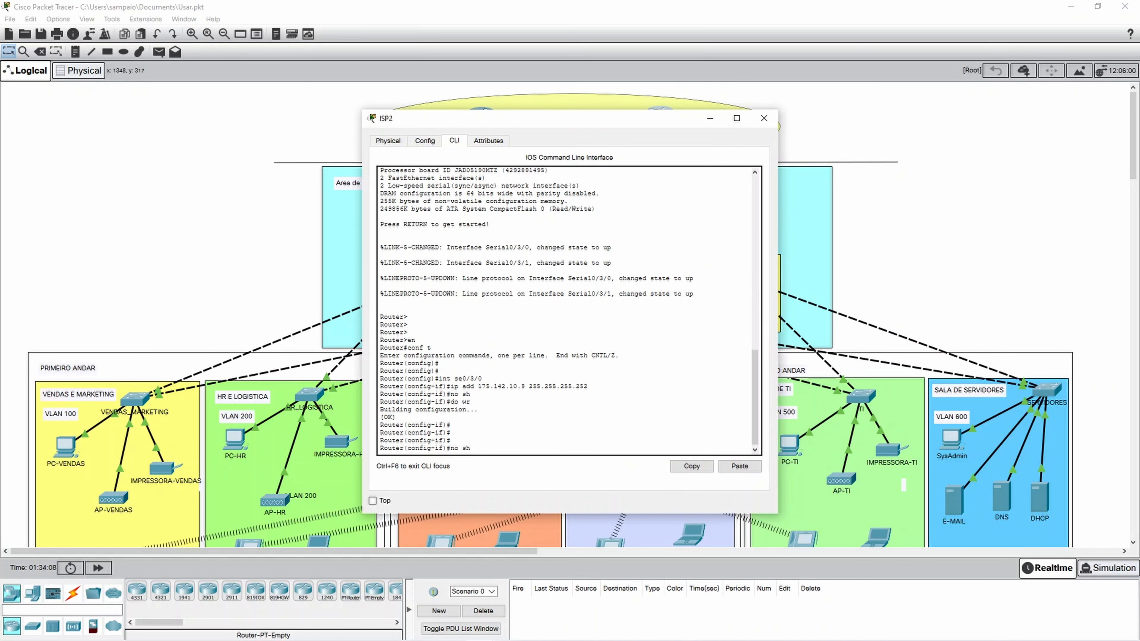
{"action": "key", "text": "BackSpace"}
{"action": "key", "text": "Up"}
{"action": "key", "text": "Up"}
{"action": "key", "text": "Up"}
{"action": "key", "text": "Up"}
{"action": "key", "text": "BackSpace"}
{"action": "type", "text": "1"}
{"action": "key", "text": "Return"}
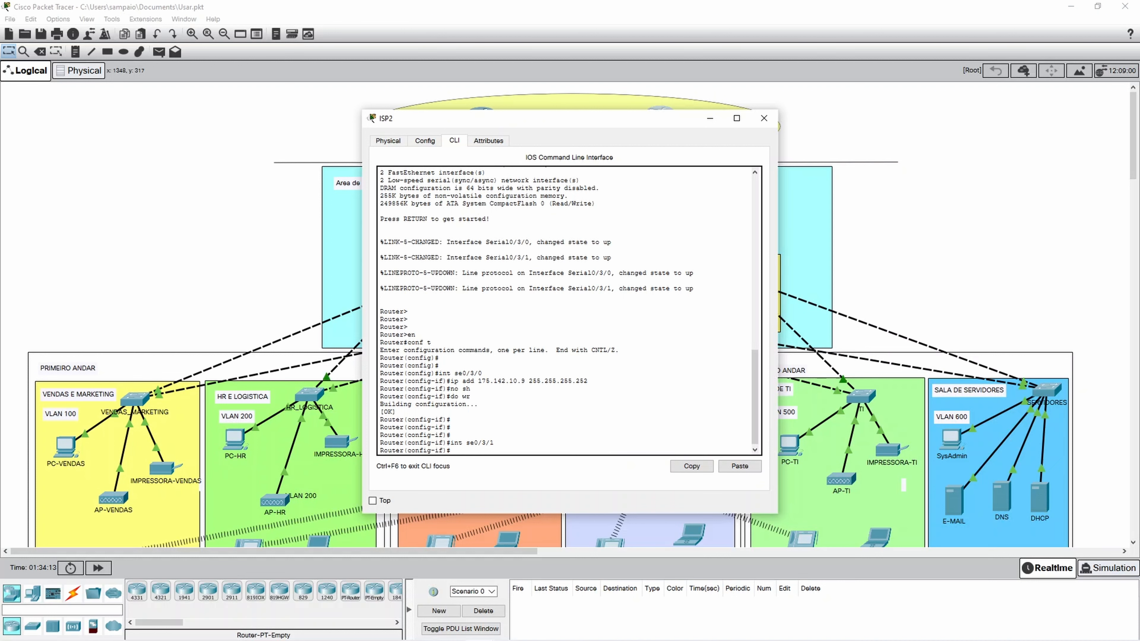
Assign ISP2's se0/3/1 the address 175.142.10.13 with mask 255.255.255.252, moving the window off the ISP2 links.
{"action": "key", "text": "Up"}
{"action": "key", "text": "Up"}
{"action": "key", "text": "Up"}
{"action": "key", "text": "Up"}
{"action": "key", "text": "Up"}
{"action": "key", "text": "Down"}
{"action": "left_click_drag", "start_coordinate": [647, 119], "coordinate": [452, 95]}
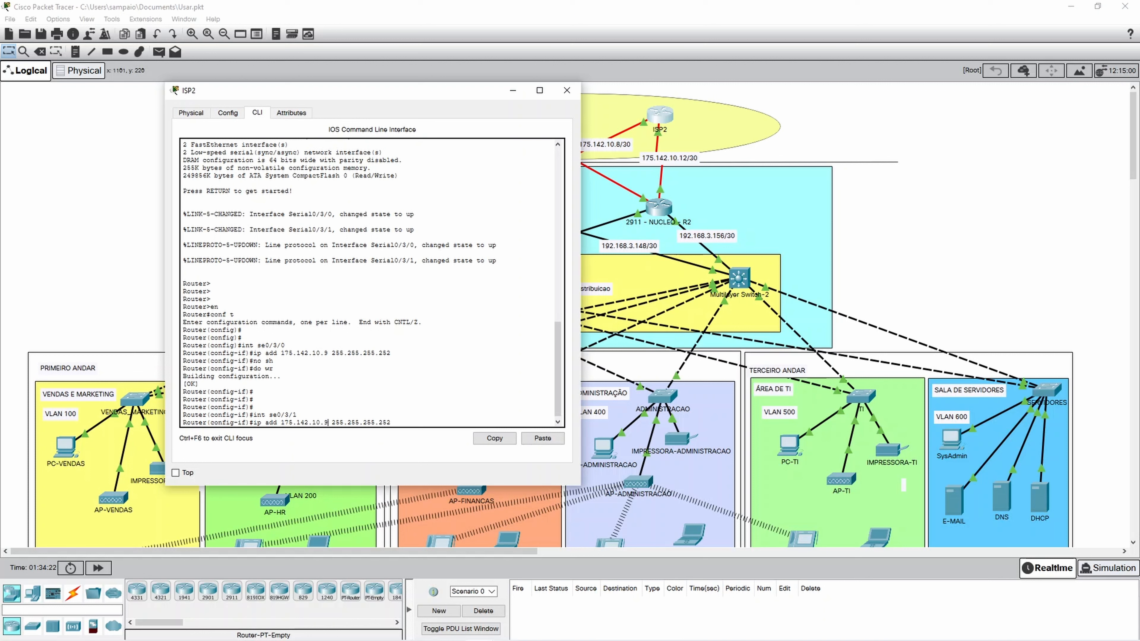
{"action": "key", "text": "BackSpace"}
{"action": "type", "text": "13"}
{"action": "key", "text": "Return"}
Enable ISP2's se0/3/1 with no shutdown, save the configuration and close the router's window.
{"action": "key", "text": "Up"}
{"action": "key", "text": "BackSpace"}
{"action": "key", "text": "BackSpace"}
{"action": "key", "text": "BackSpace"}
{"action": "key", "text": "BackSpace"}
{"action": "key", "text": "BackSpace"}
{"action": "key", "text": "BackSpace"}
{"action": "key", "text": "BackSpace"}
{"action": "key", "text": "BackSpace"}
{"action": "key", "text": "BackSpace"}
{"action": "key", "text": "BackSpace"}
{"action": "key", "text": "BackSpace"}
{"action": "key", "text": "BackSpace"}
{"action": "key", "text": "BackSpace"}
{"action": "key", "text": "BackSpace"}
{"action": "key", "text": "BackSpace"}
{"action": "key", "text": "BackSpace"}
{"action": "key", "text": "BackSpace"}
{"action": "key", "text": "BackSpace"}
{"action": "key", "text": "BackSpace"}
{"action": "key", "text": "BackSpace"}
{"action": "type", "text": "no"}
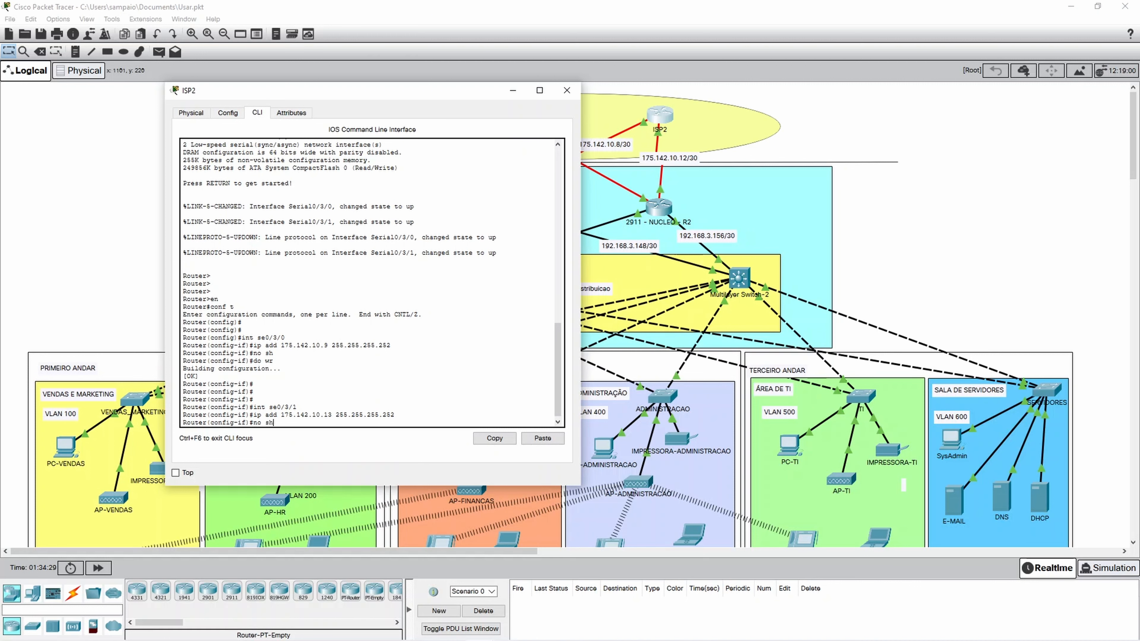
{"action": "type", "text": " sh"}
{"action": "key", "text": "Return"}
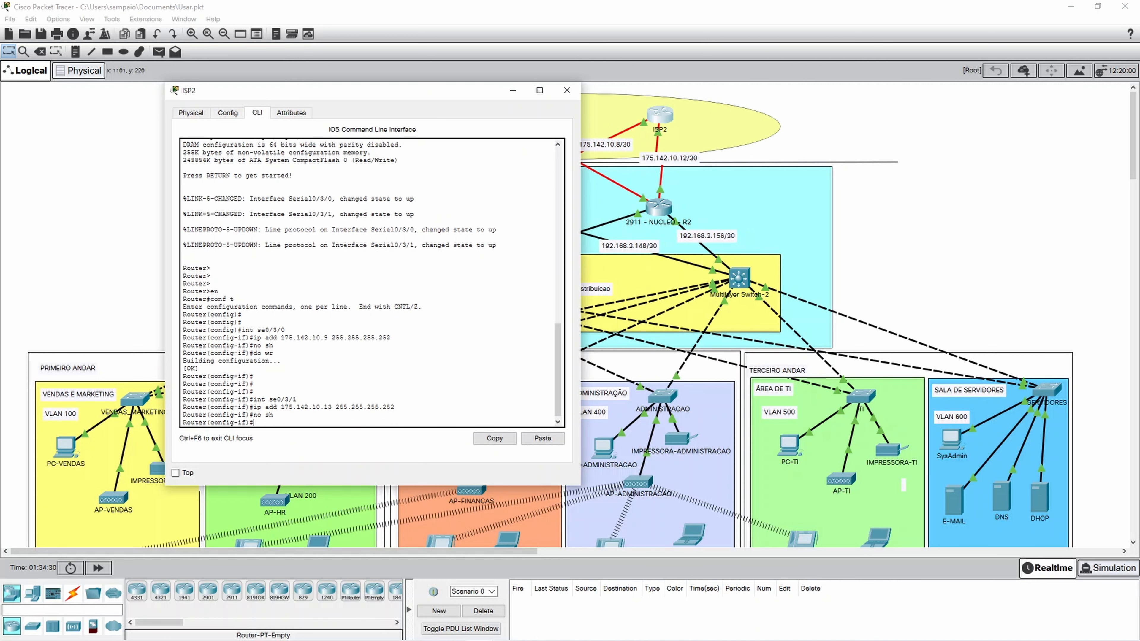
{"action": "type", "text": "do wr"}
{"action": "key", "text": "Return"}
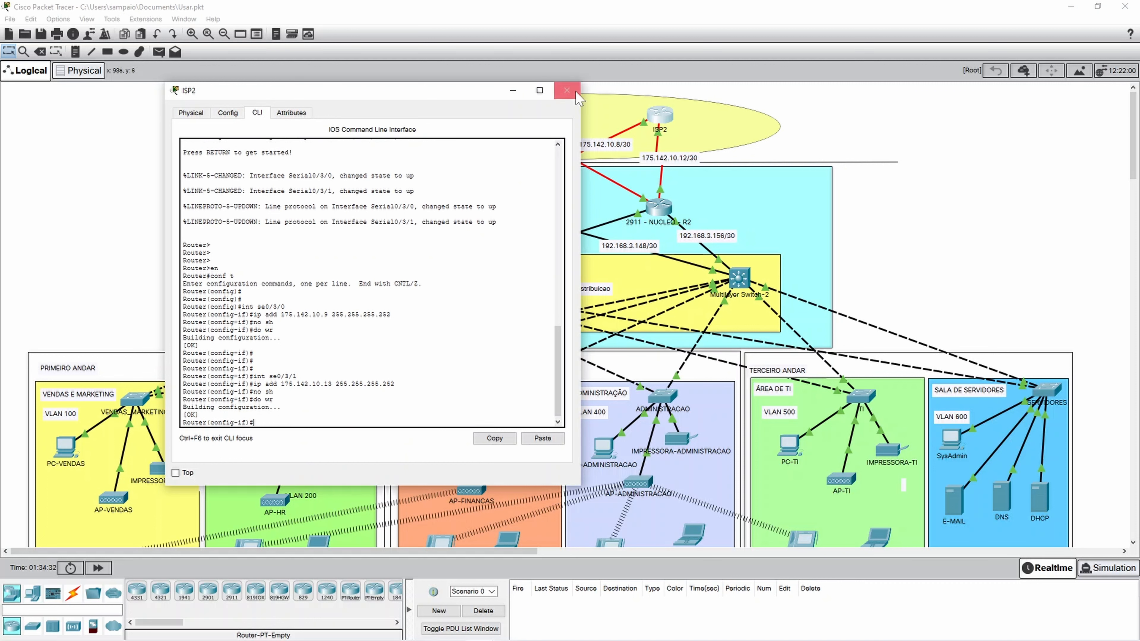
{"action": "left_click", "coordinate": [567, 91]}
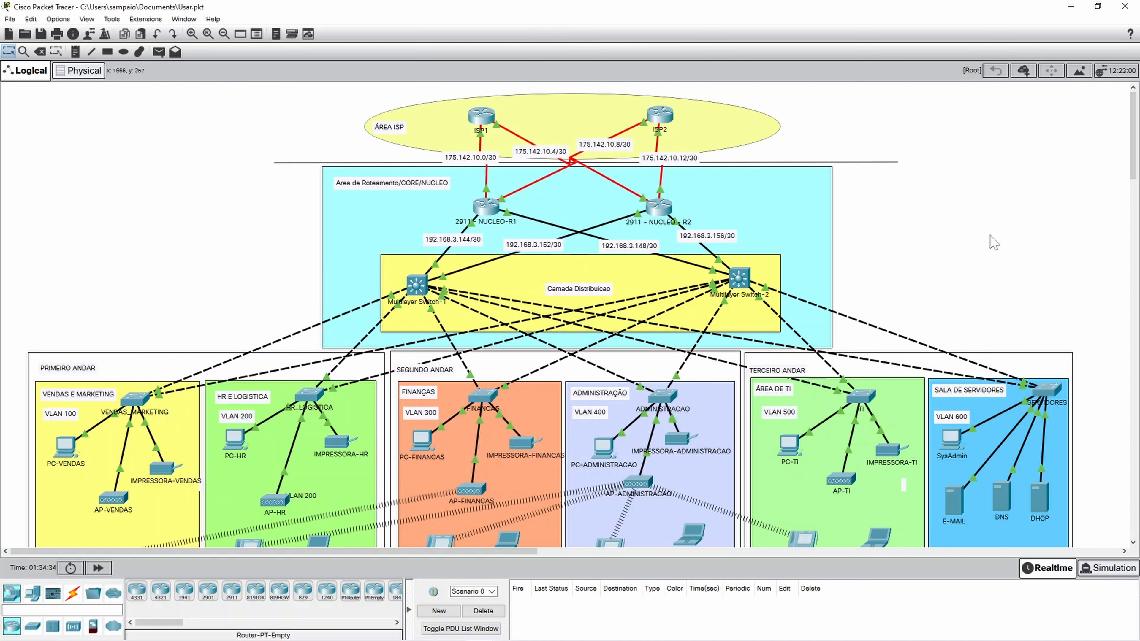
Check the serial ports on the ISP and core router links, and open NUCLEO-R1's command line clear of them.
{"action": "mouse_move", "coordinate": [660, 113]}
{"action": "mouse_move", "coordinate": [477, 119]}
{"action": "mouse_move", "coordinate": [663, 213]}
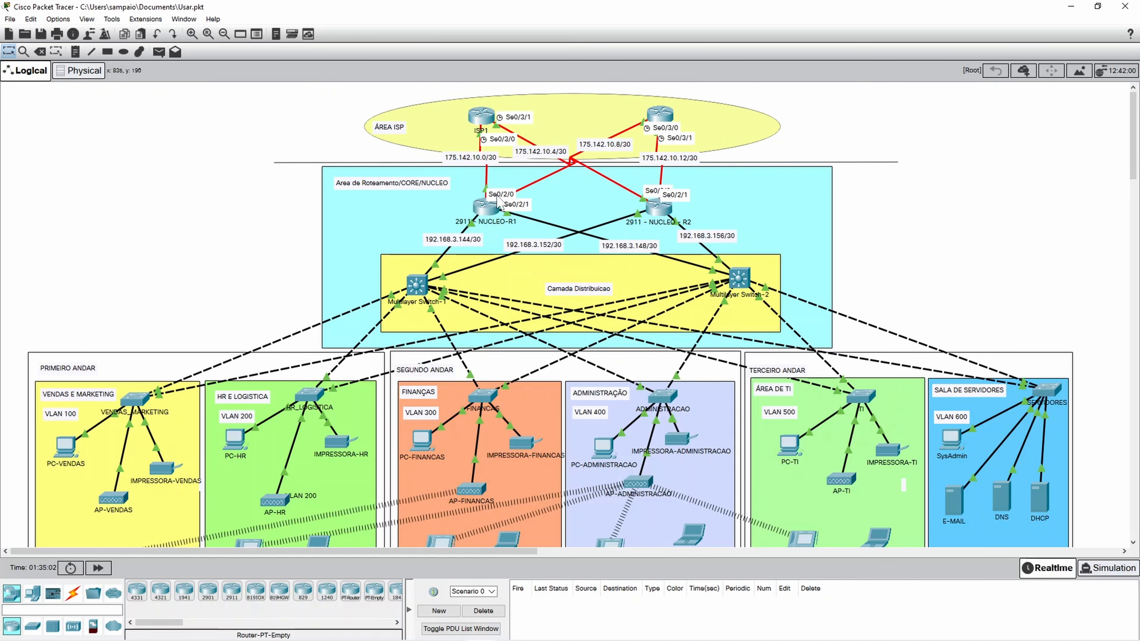
{"action": "left_click", "coordinate": [489, 214]}
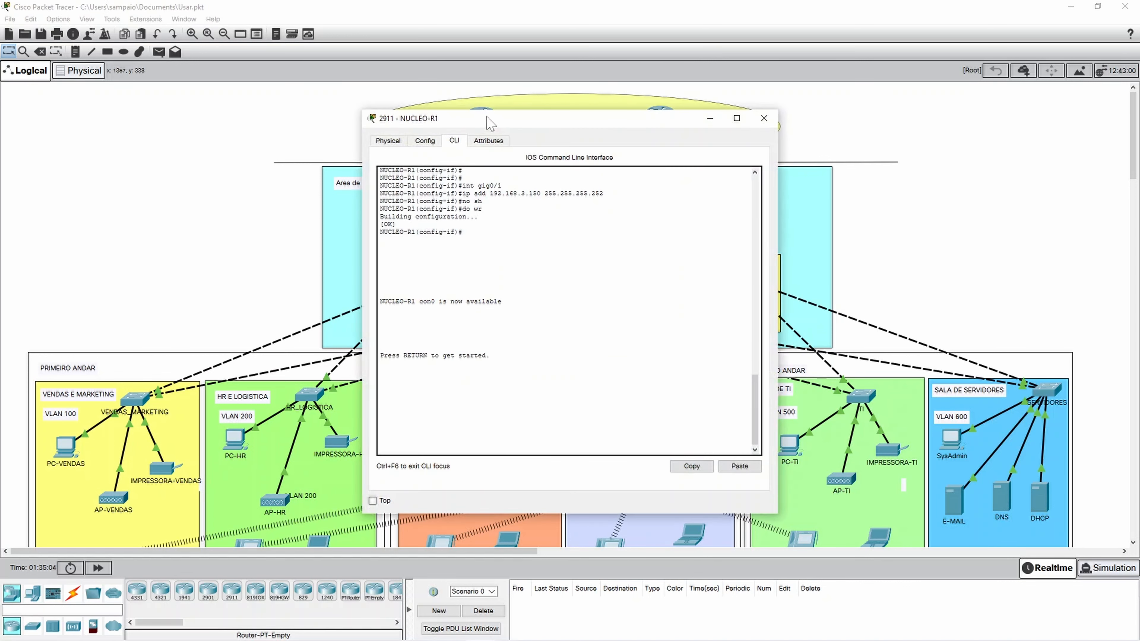
{"action": "left_click_drag", "start_coordinate": [496, 119], "coordinate": [802, 47]}
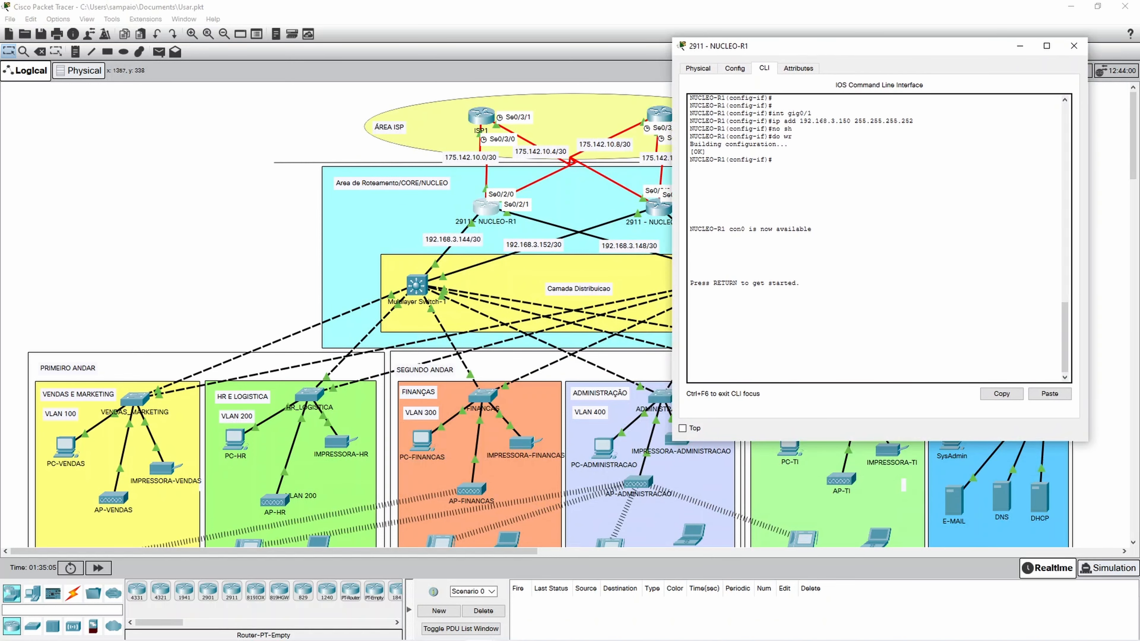
Log in to NUCLEO-R1 with the console and enable passwords and enter global configuration mode.
{"action": "key", "text": "Return"}
{"action": "key", "text": "Return"}
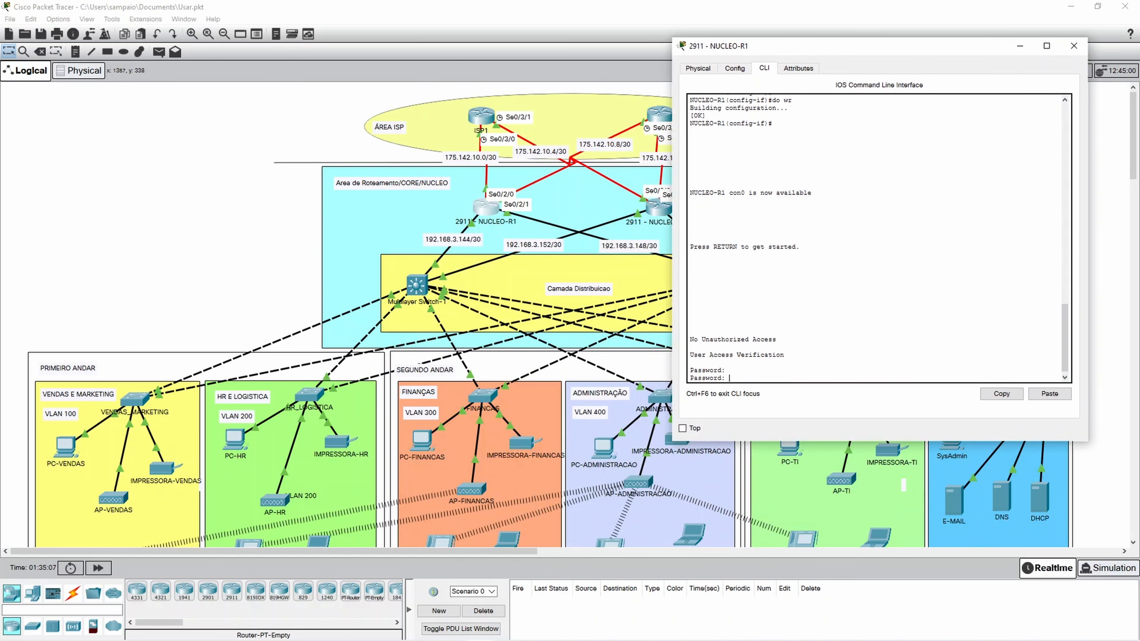
{"action": "key", "text": "Return"}
{"action": "key", "text": "Return"}
{"action": "type", "text": "en"}
{"action": "key", "text": "Return"}
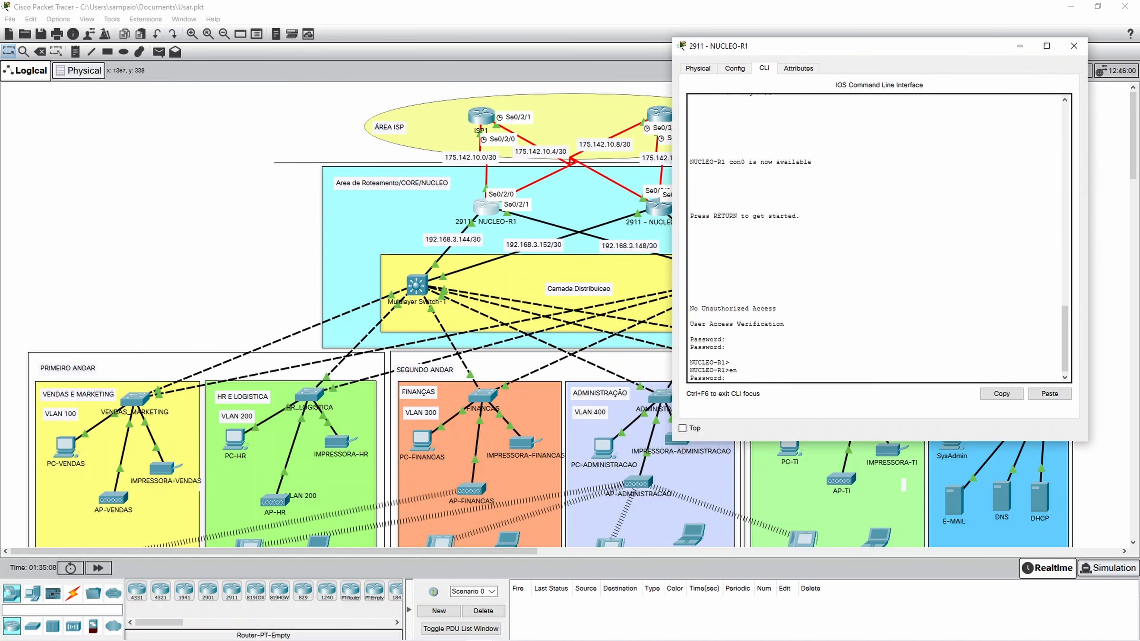
{"action": "key", "text": "Return"}
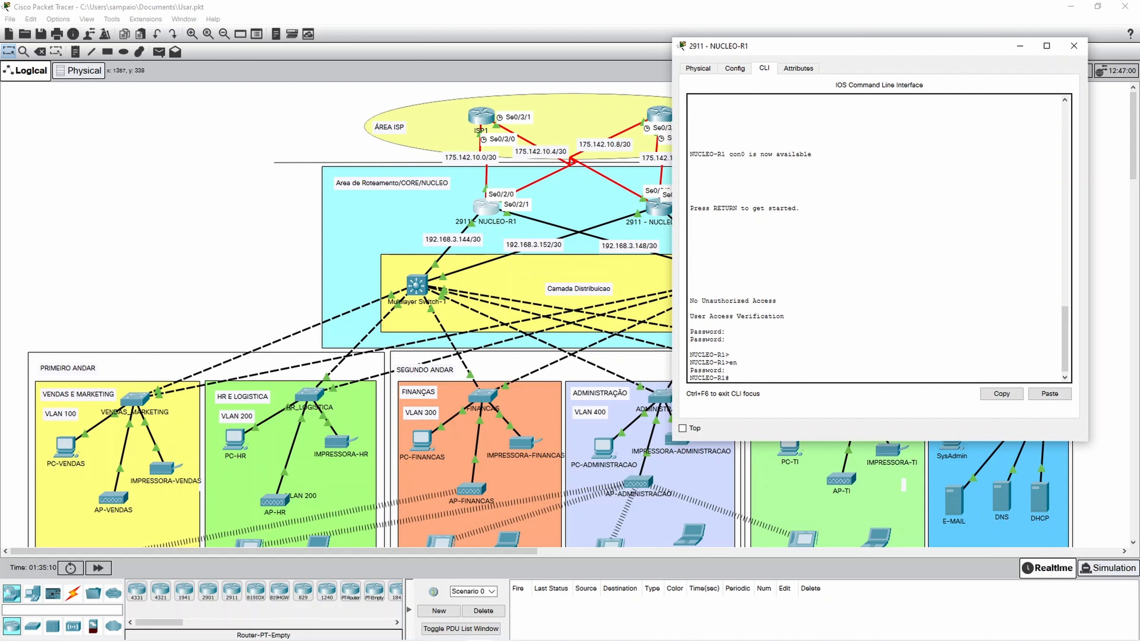
{"action": "type", "text": "conf t"}
{"action": "key", "text": "Return"}
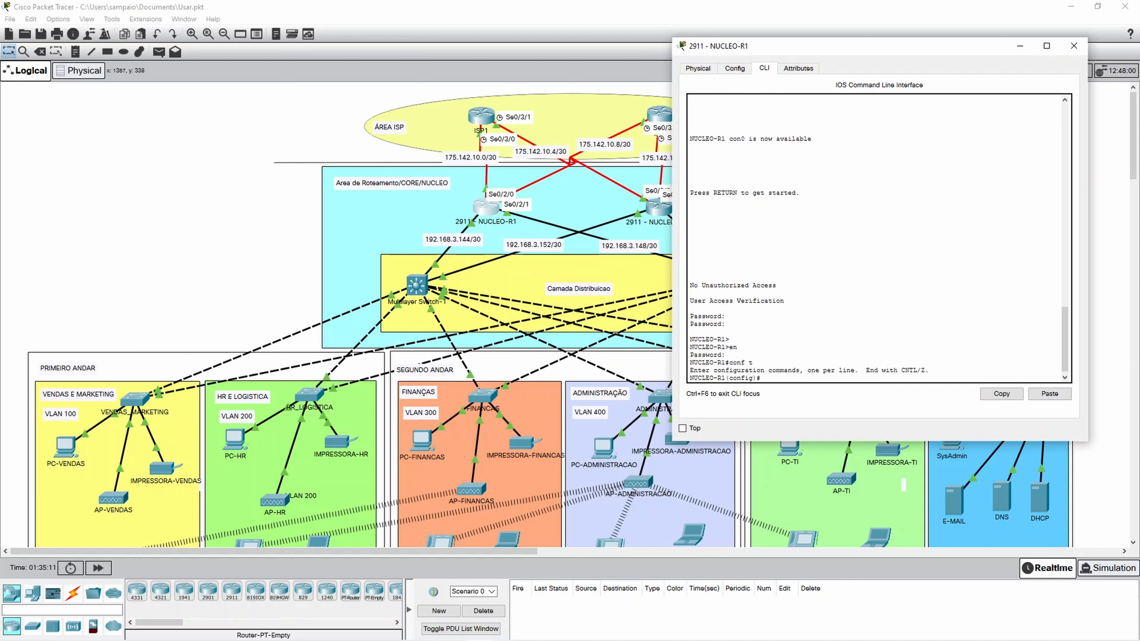
Enter interface configuration for se0/2/0 on NUCLEO-R1.
{"action": "key", "text": "Return"}
{"action": "key", "text": "Return"}
{"action": "type", "text": "i"}
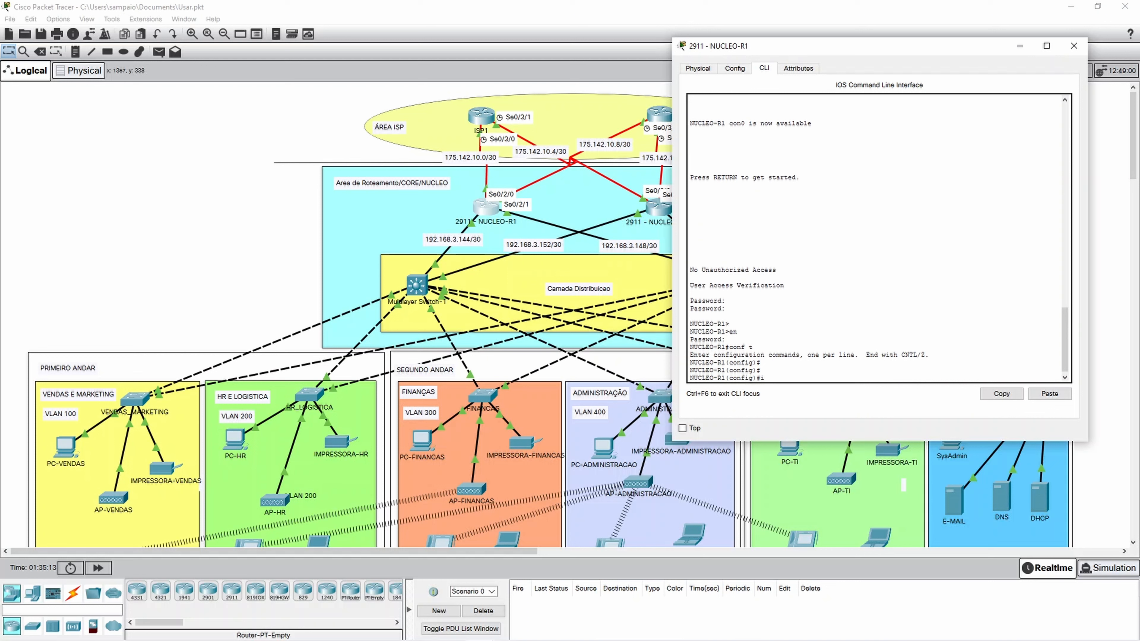
{"action": "type", "text": "nt se0/2/0"}
{"action": "key", "text": "Return"}
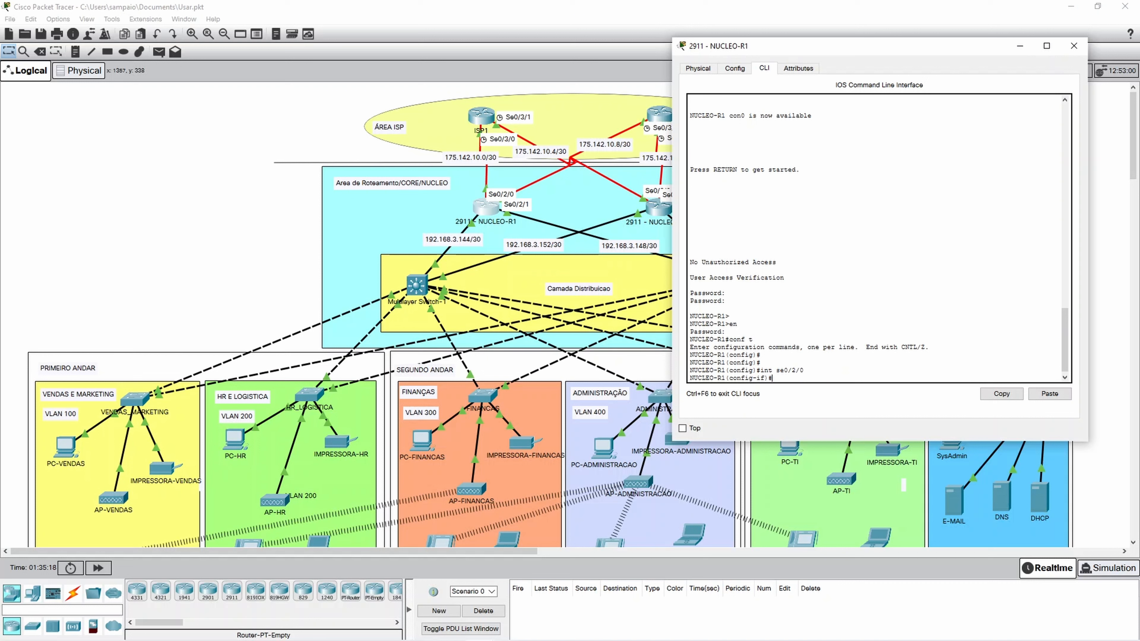
Try to assign NUCLEO-R1's se0/2/0 the address 175.142.10.12 with mask 255.255.255.252.
{"action": "type", "text": "ip"}
{"action": "type", "text": "ad"}
{"action": "type", "text": "d "}
{"action": "type", "text": "17"}
{"action": "type", "text": "5.14"}
{"action": "type", "text": "2.1"}
{"action": "type", "text": "0."}
{"action": "type", "text": "12 "}
{"action": "type", "text": "255."}
{"action": "type", "text": "255.255."}
{"action": "type", "text": "253"}
{"action": "key", "text": "Return"}
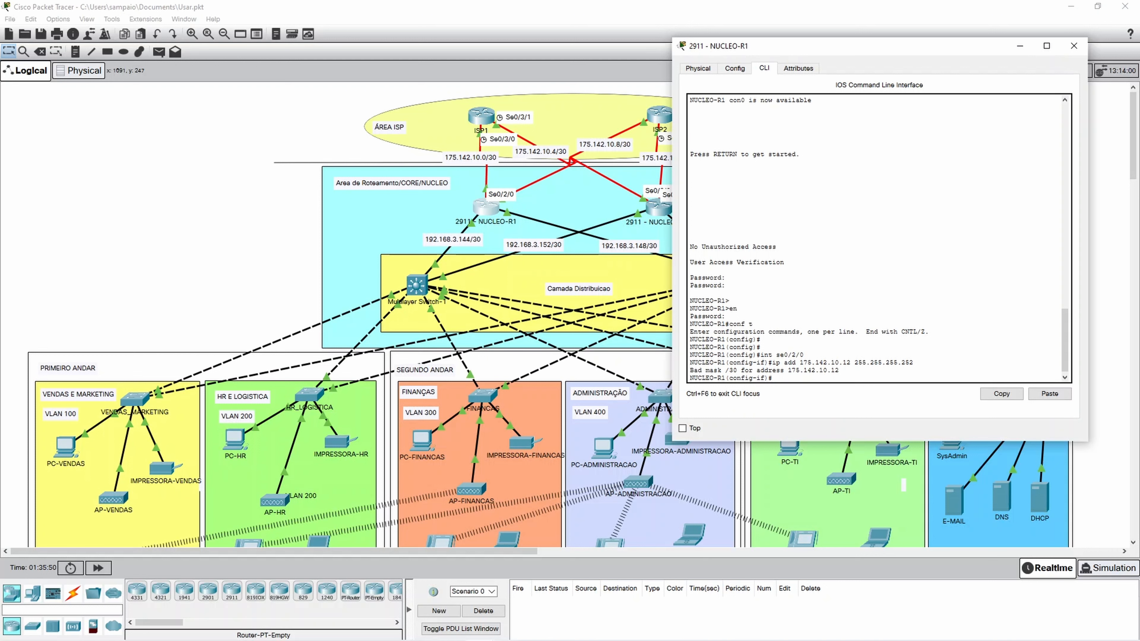
Assign NUCLEO-R1's se0/2/0 the address 175.142.10.2 with mask 255.255.255.252.
{"action": "key", "text": "Up"}
{"action": "key", "text": "BackSpace"}
{"action": "key", "text": "BackSpace"}
{"action": "key", "text": "BackSpace"}
{"action": "key", "text": "BackSpace"}
{"action": "key", "text": "BackSpace"}
{"action": "key", "text": "BackSpace"}
{"action": "key", "text": "BackSpace"}
{"action": "key", "text": "BackSpace"}
{"action": "key", "text": "BackSpace"}
{"action": "key", "text": "BackSpace"}
{"action": "key", "text": "BackSpace"}
{"action": "key", "text": "BackSpace"}
{"action": "key", "text": "BackSpace"}
{"action": "key", "text": "BackSpace"}
{"action": "key", "text": "BackSpace"}
{"action": "key", "text": "BackSpace"}
{"action": "key", "text": "BackSpace"}
{"action": "key", "text": "BackSpace"}
{"action": "left_click_drag", "start_coordinate": [838, 363], "coordinate": [847, 363]}
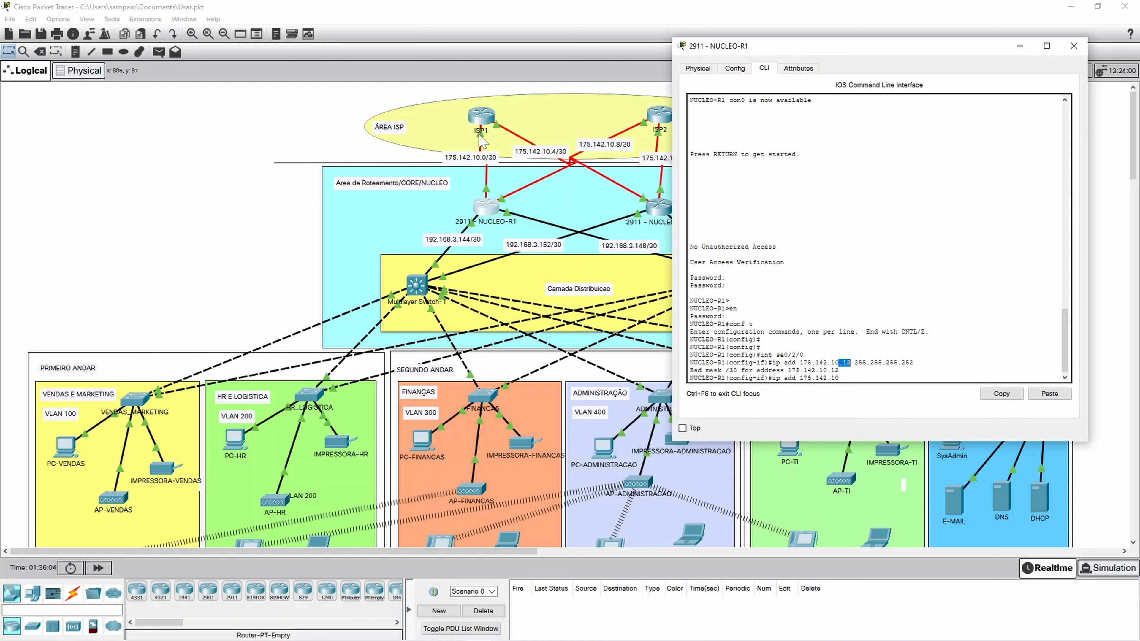
{"action": "left_click", "coordinate": [843, 378]}
{"action": "type", "text": "2 255.255"}
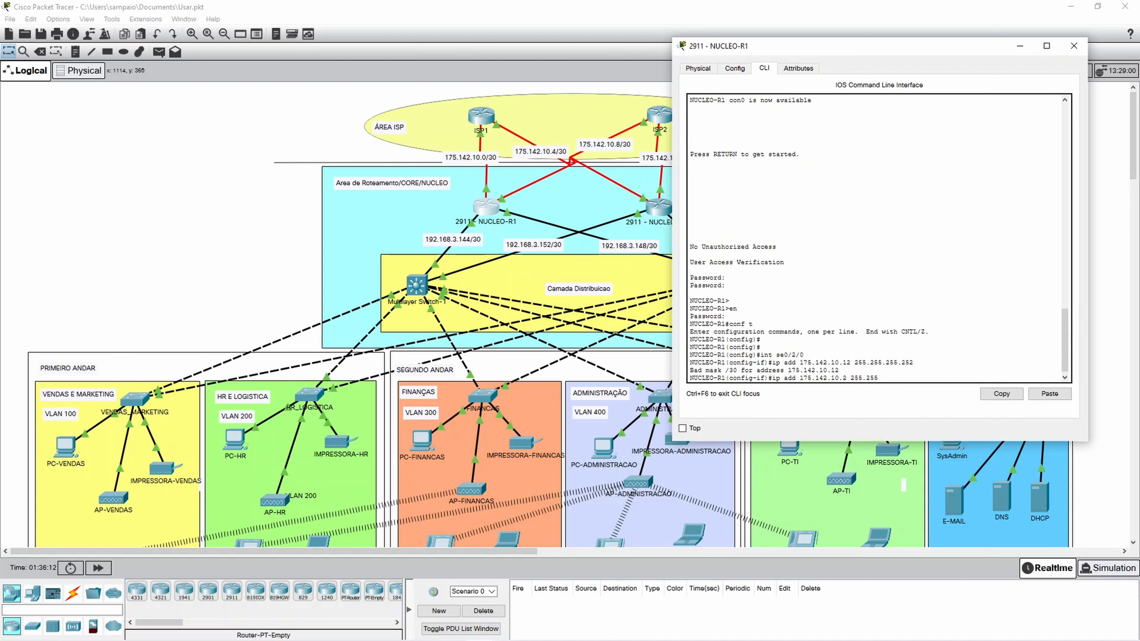
{"action": "type", "text": ".255.252"}
{"action": "key", "text": "Return"}
Enable NUCLEO-R1's se0/2/0 with no shutdown and save the configuration.
{"action": "type", "text": "no sh"}
{"action": "key", "text": "Return"}
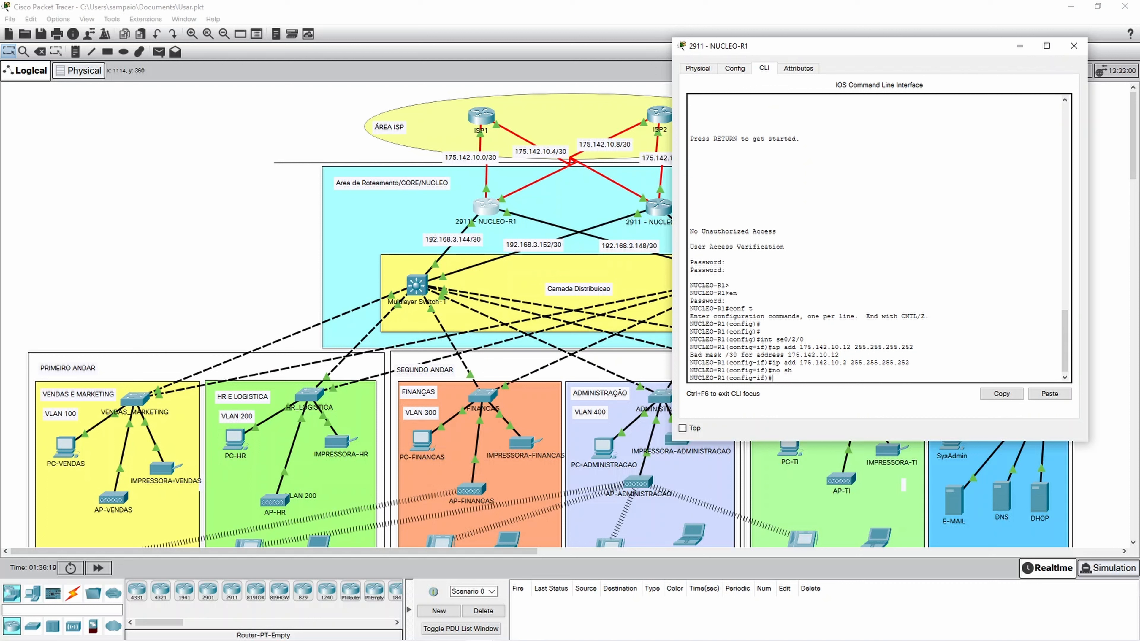
{"action": "type", "text": "do wr"}
{"action": "key", "text": "Return"}
{"action": "key", "text": "Return"}
{"action": "key", "text": "Return"}
{"action": "key", "text": "Return"}
{"action": "key", "text": "Return"}
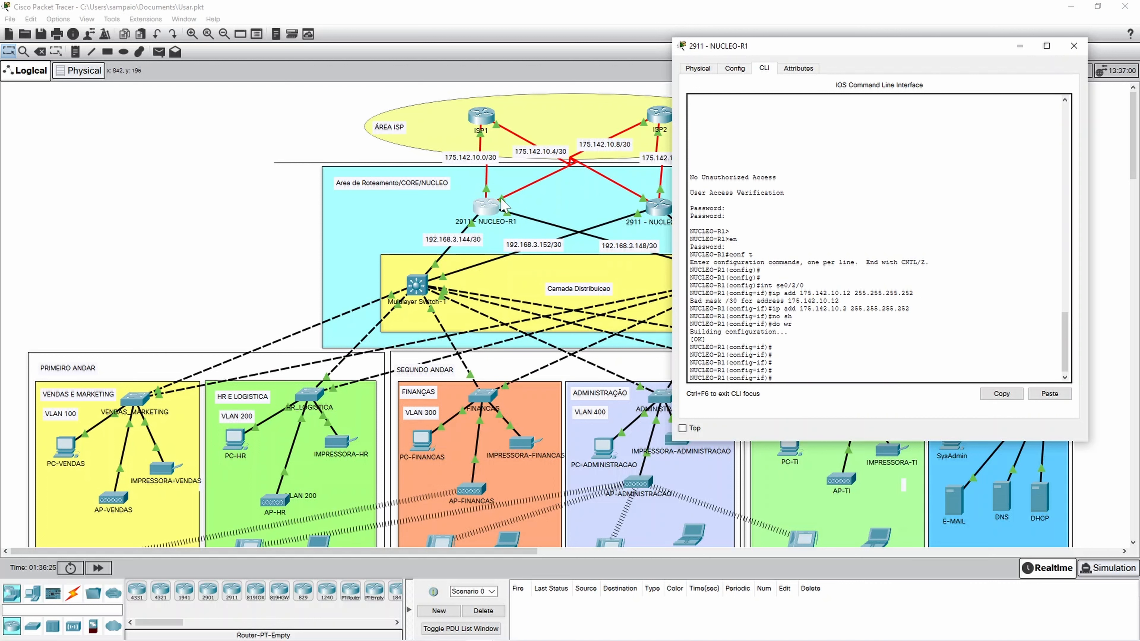
Check NUCLEO-R1's port on the 175.142.10.8/30 link and enter interface configuration for se0/2/1.
{"action": "left_click", "coordinate": [152, 186]}
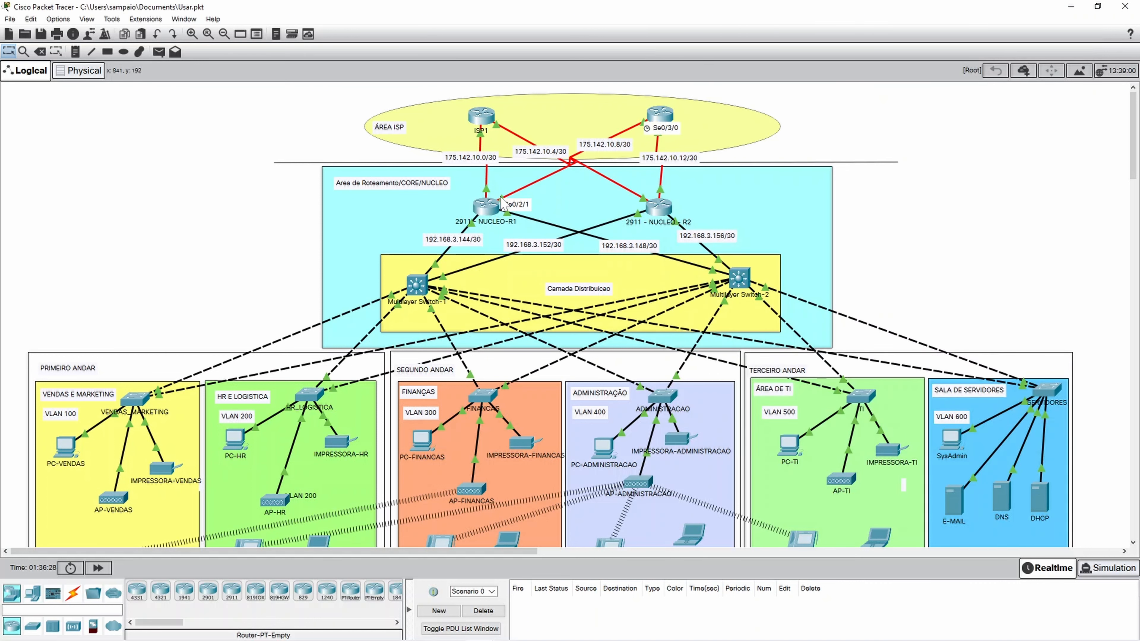
{"action": "mouse_move", "coordinate": [482, 637]}
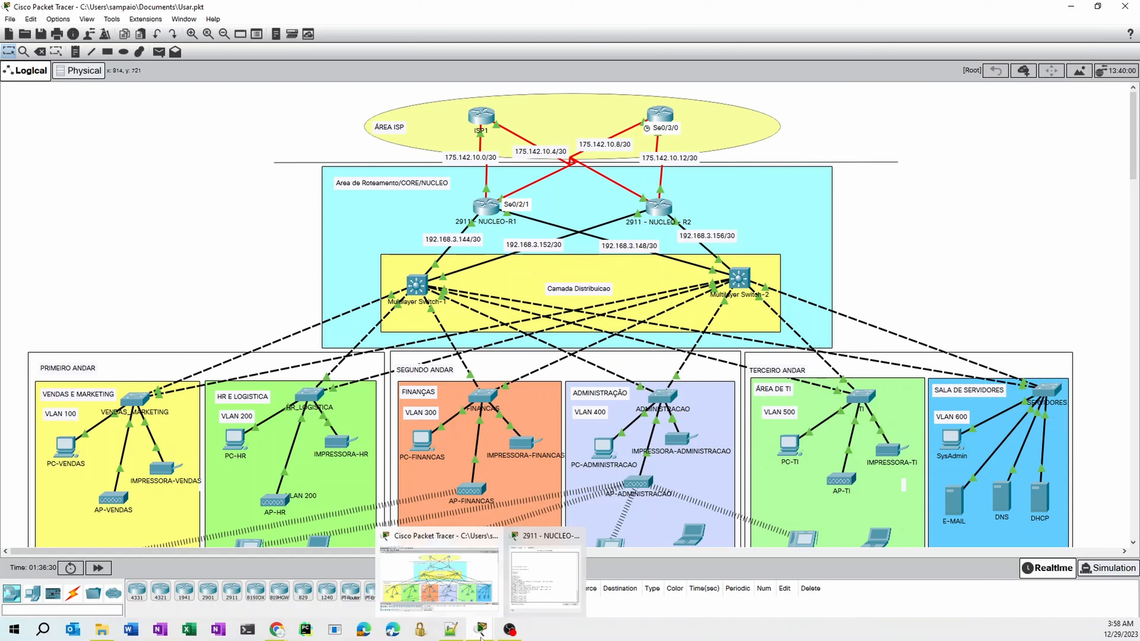
{"action": "left_click", "coordinate": [557, 563]}
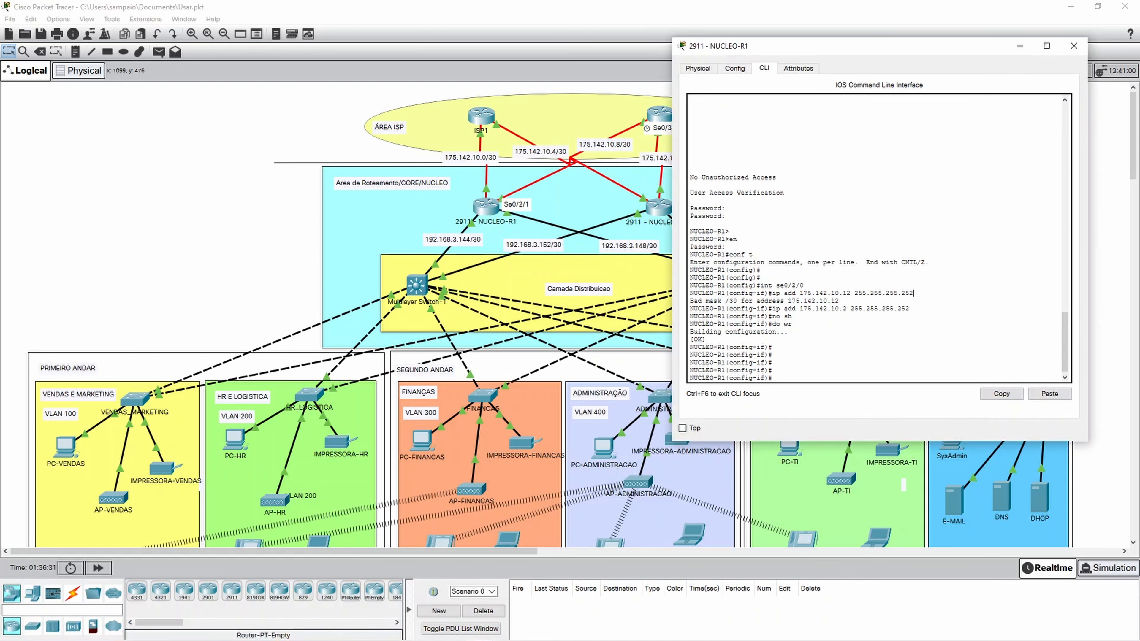
{"action": "key", "text": "Up"}
{"action": "key", "text": "Up"}
{"action": "key", "text": "Up"}
{"action": "key", "text": "Up"}
{"action": "key", "text": "Up"}
{"action": "key", "text": "Return"}
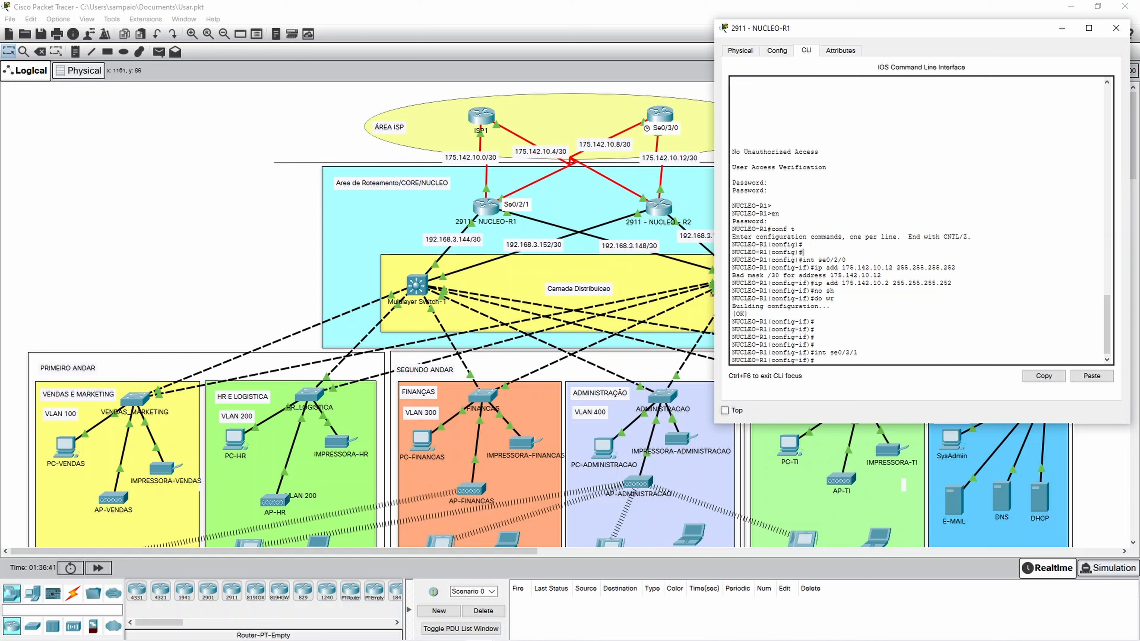
Assign NUCLEO-R1's se0/2/1 the address 175.142.10.10 with mask 255.255.255.252.
{"action": "key", "text": "Up"}
{"action": "key", "text": "Up"}
{"action": "key", "text": "Up"}
{"action": "key", "text": "Up"}
{"action": "key", "text": "Left"}
{"action": "key", "text": "Left"}
{"action": "key", "text": "Left"}
{"action": "key", "text": "Left"}
{"action": "key", "text": "Left"}
{"action": "key", "text": "Left"}
{"action": "key", "text": "Left"}
{"action": "key", "text": "Left"}
{"action": "key", "text": "Left"}
{"action": "key", "text": "Left"}
{"action": "key", "text": "BackSpace"}
{"action": "type", "text": "10"}
{"action": "key", "text": "Return"}
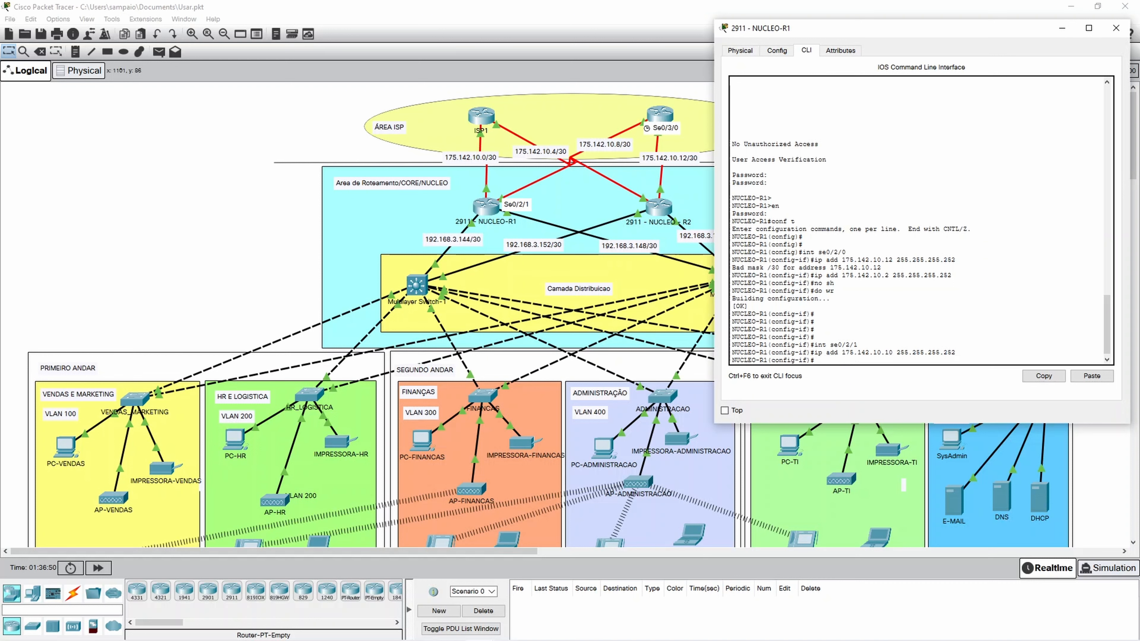
Enable NUCLEO-R1's se0/2/1 with no shutdown, save the configuration and close the router's window.
{"action": "key", "text": "Return"}
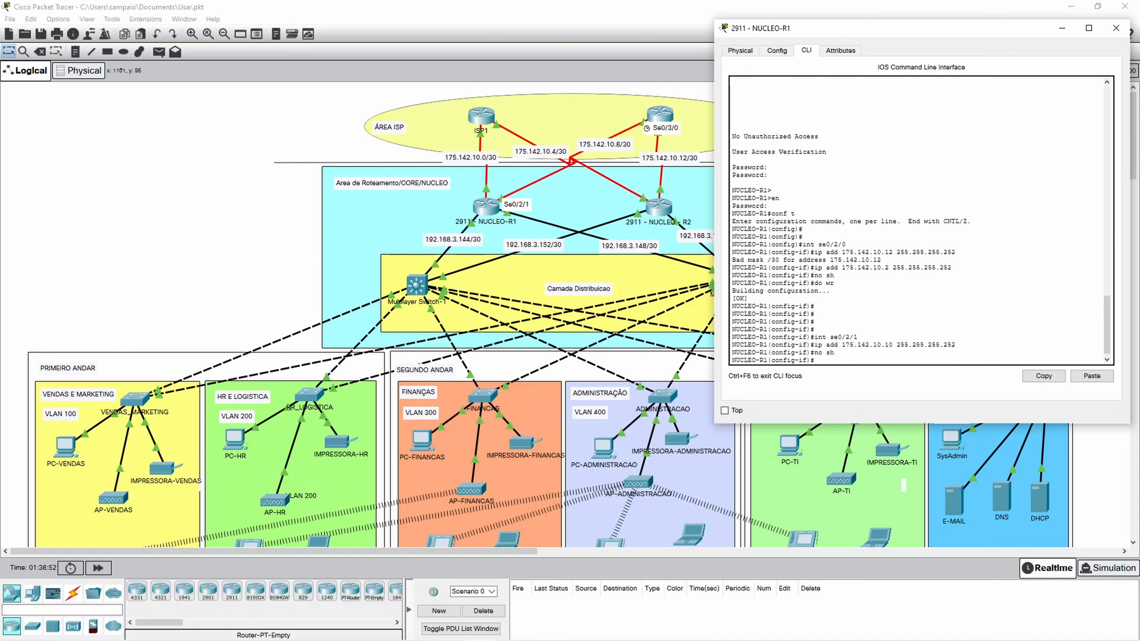
{"action": "type", "text": "do wr"}
{"action": "key", "text": "Return"}
{"action": "type", "text": "exit"}
{"action": "key", "text": "Return"}
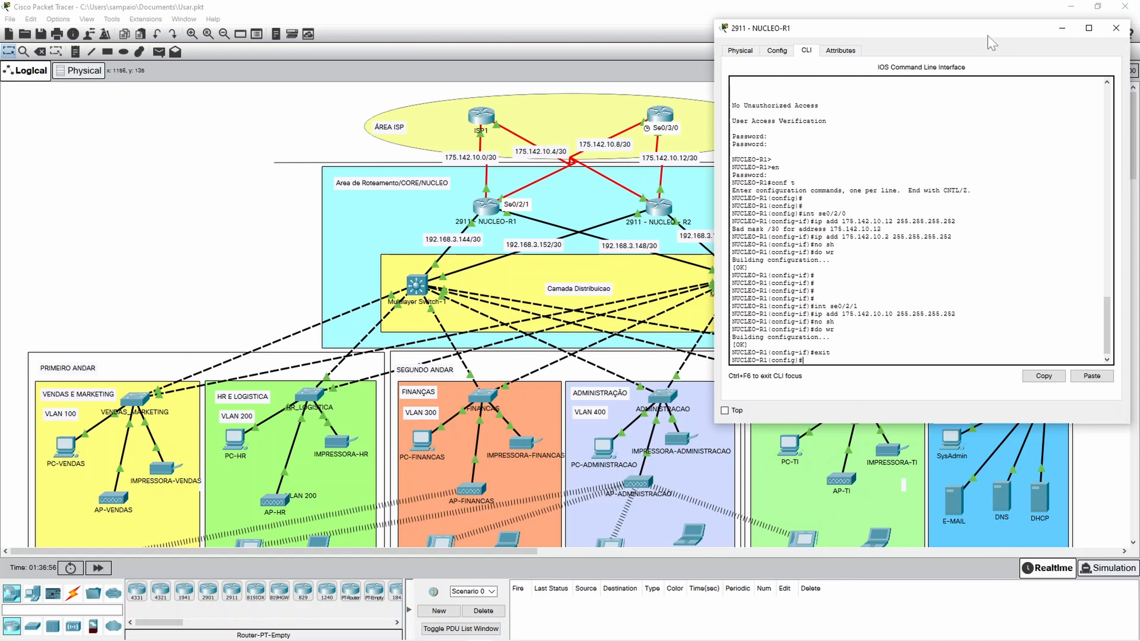
{"action": "left_click", "coordinate": [1116, 29]}
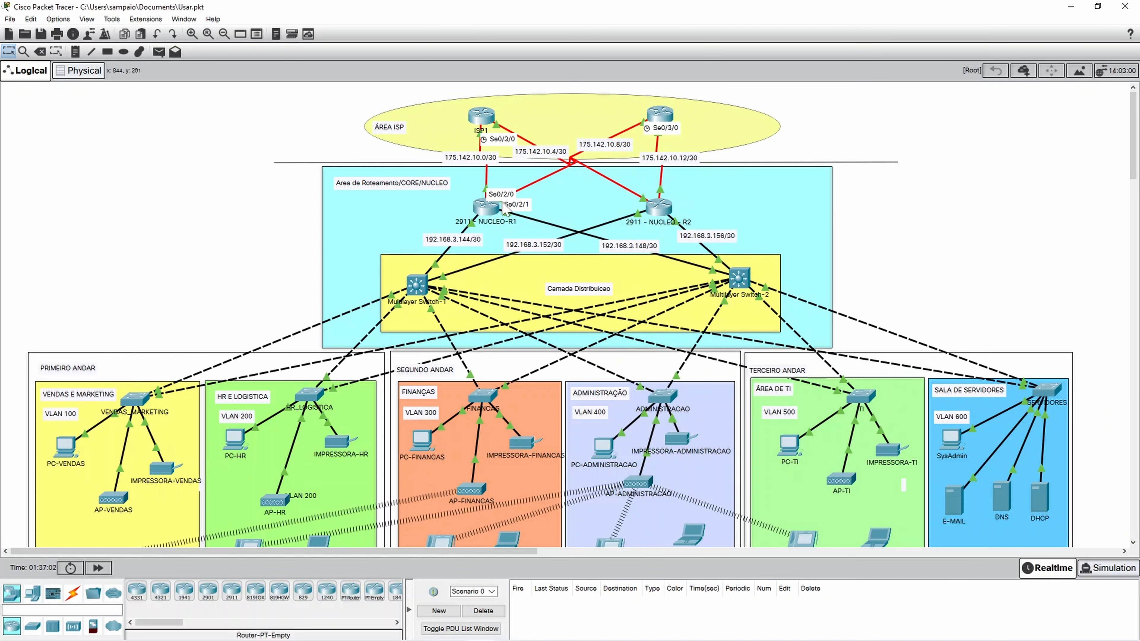
Open NUCLEO-R2's command line and assign se0/2/0 the address 175.142.10.6 with mask 255.255.255.252.
{"action": "left_click", "coordinate": [654, 205]}
{"action": "left_click_drag", "start_coordinate": [626, 127], "coordinate": [960, 56]}
{"action": "key", "text": "Return"}
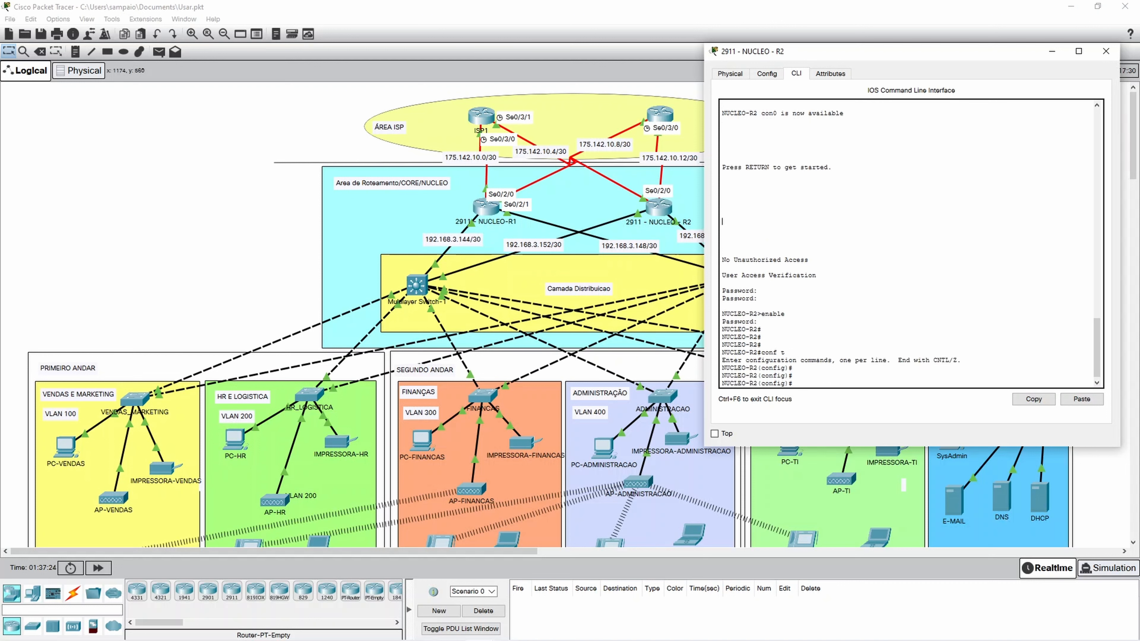
{"action": "type", "text": "int se0/2/0"}
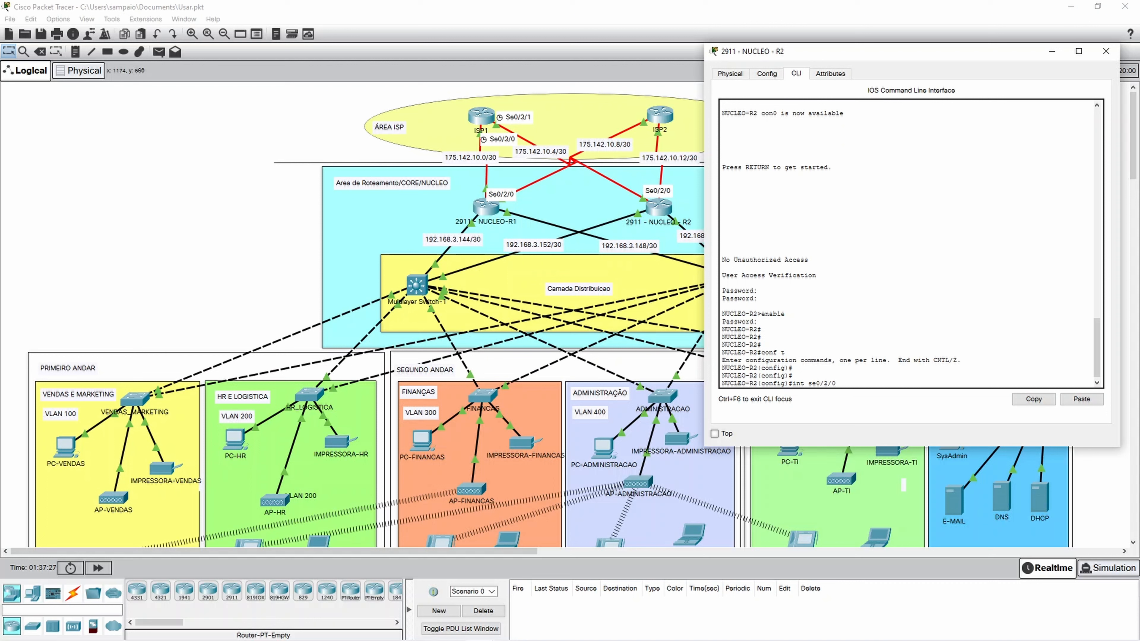
{"action": "key", "text": "Return"}
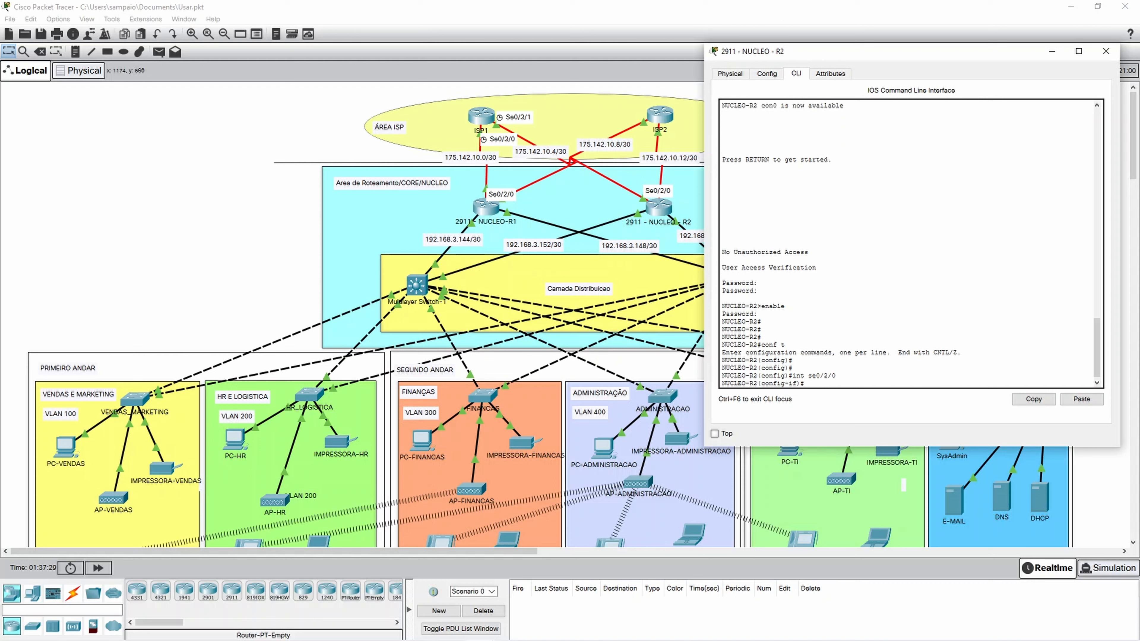
{"action": "type", "text": "ip add 175.142.10."}
{"action": "type", "text": "6 255.255.255.252"}
{"action": "key", "text": "Return"}
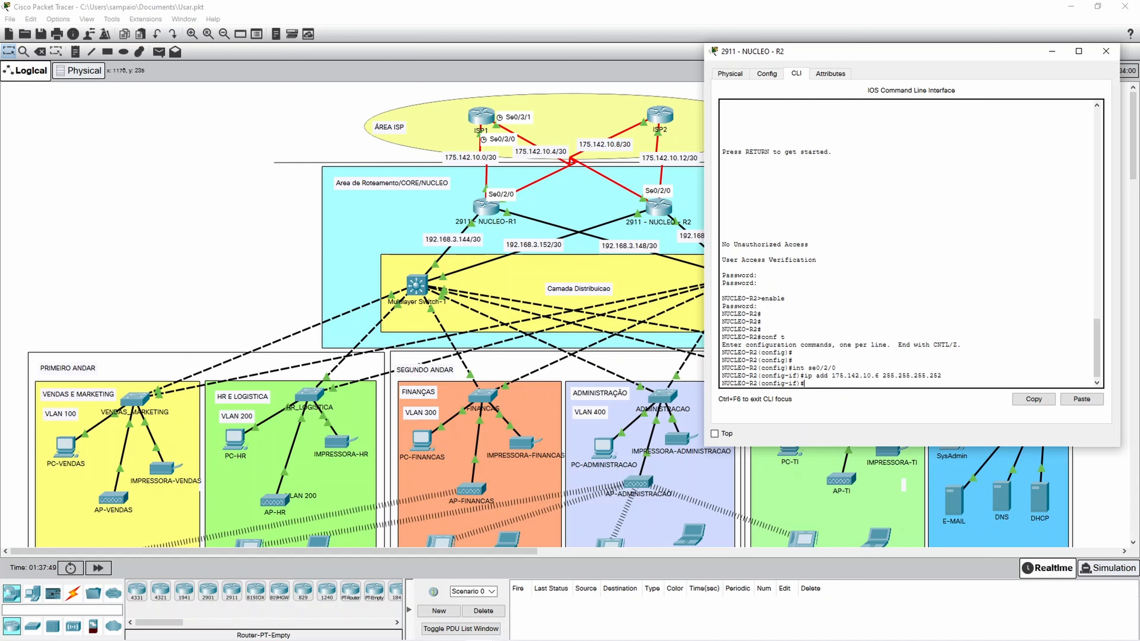
Enable NUCLEO-R2's se0/2/0 with no shutdown and save the configuration.
{"action": "key", "text": "Return"}
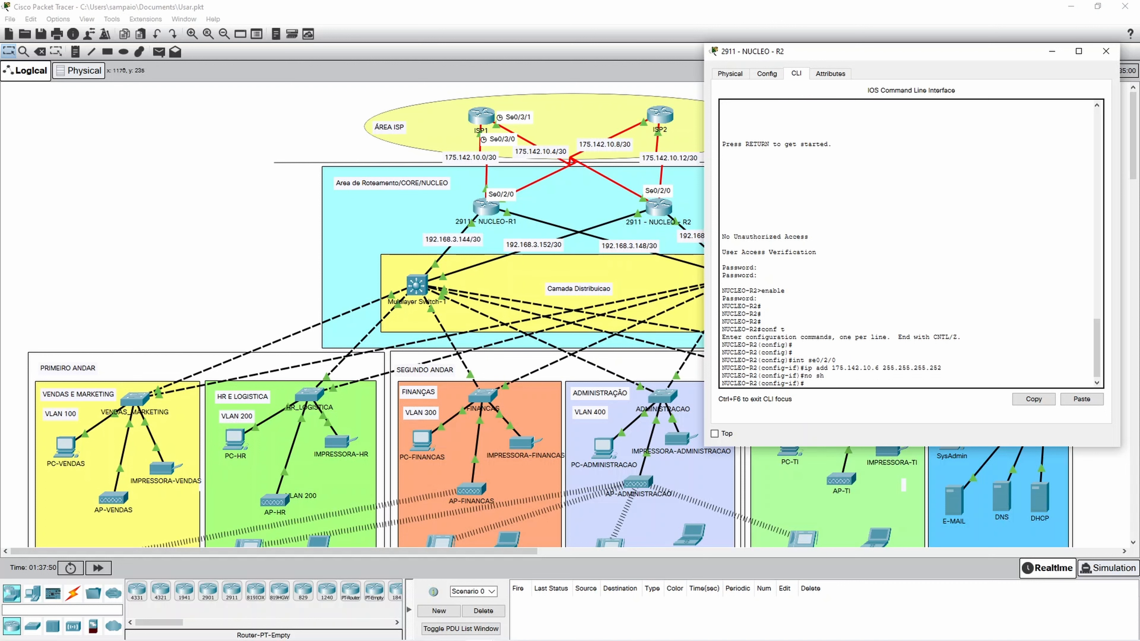
{"action": "type", "text": "do wr"}
{"action": "key", "text": "Return"}
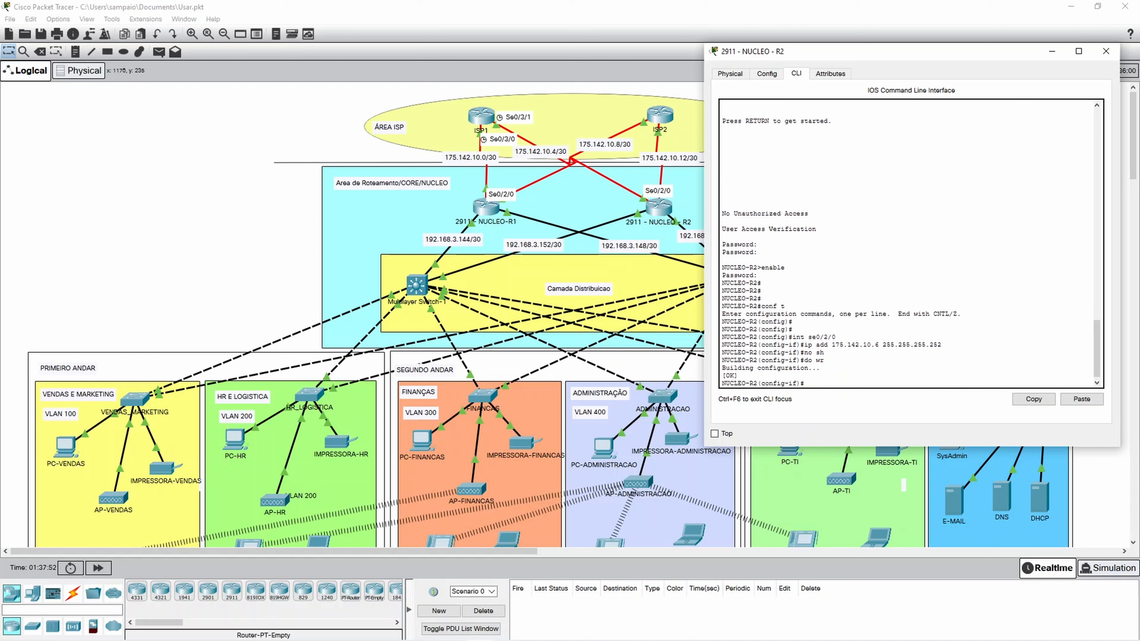
Assign NUCLEO-R2's se0/2/1 the address 175.142.10.14 with mask 255.255.255.252.
{"action": "type", "text": "int se"}
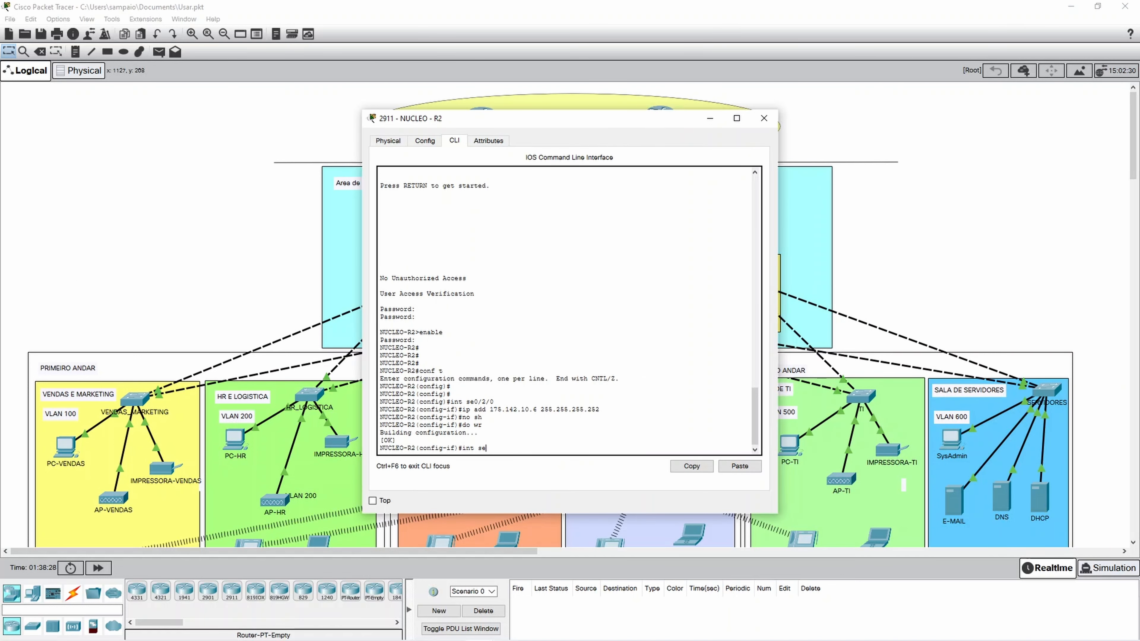
{"action": "type", "text": "0/2/1"}
{"action": "key", "text": "Return"}
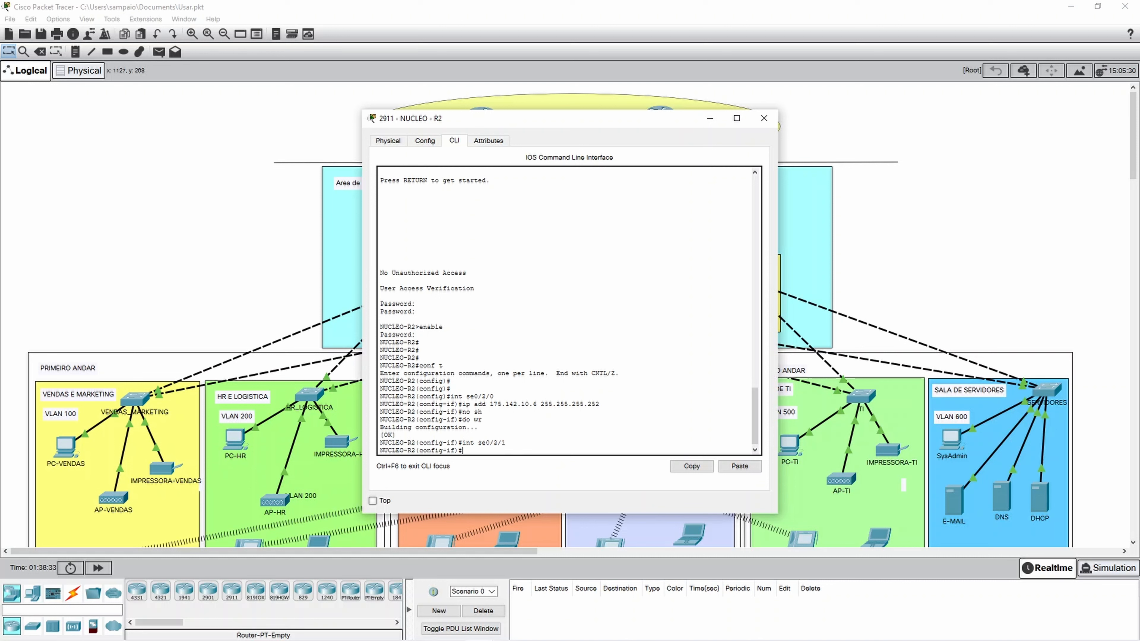
{"action": "type", "text": "ip"}
{"action": "left_click_drag", "start_coordinate": [566, 122], "coordinate": [397, 51]}
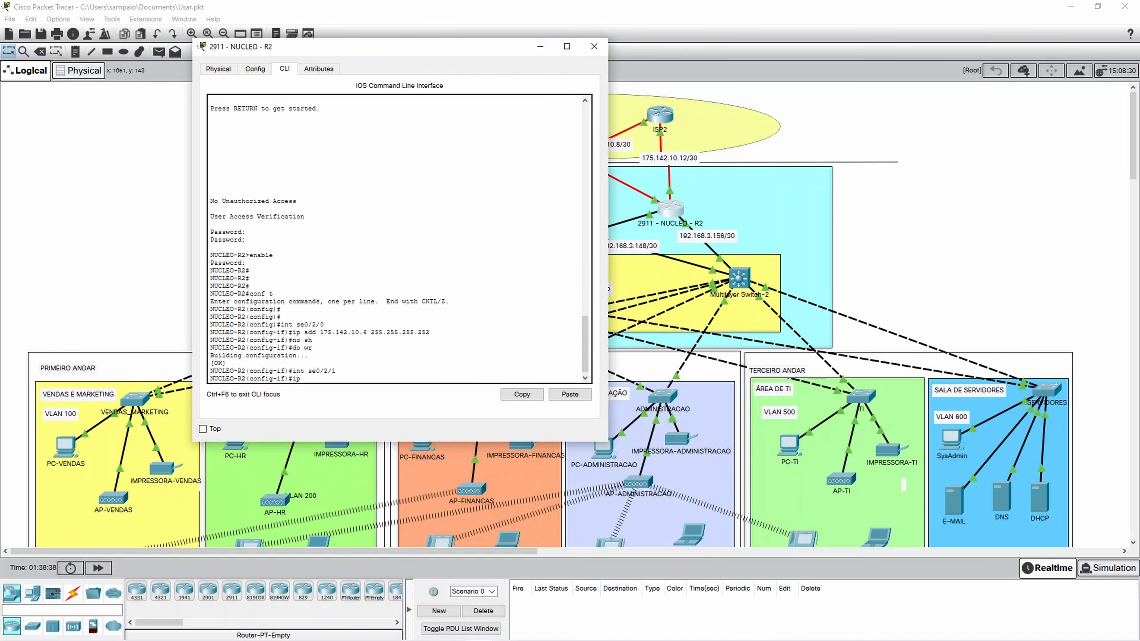
{"action": "type", "text": "add 175"}
{"action": "type", "text": ".142.10.14 255.255.255.252"}
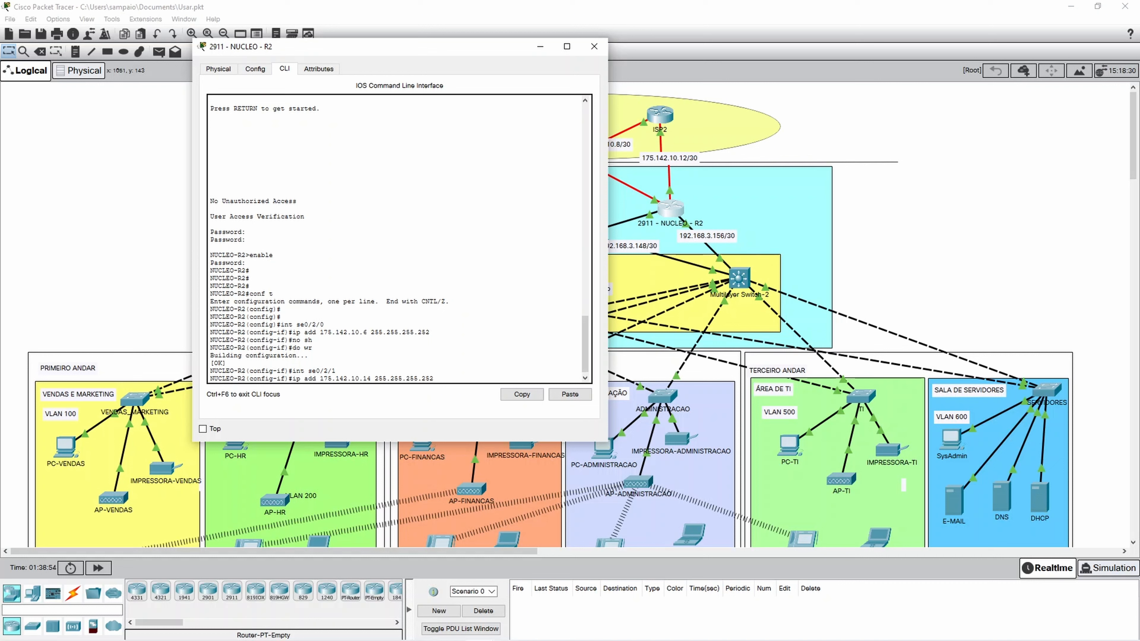
{"action": "key", "text": "Return"}
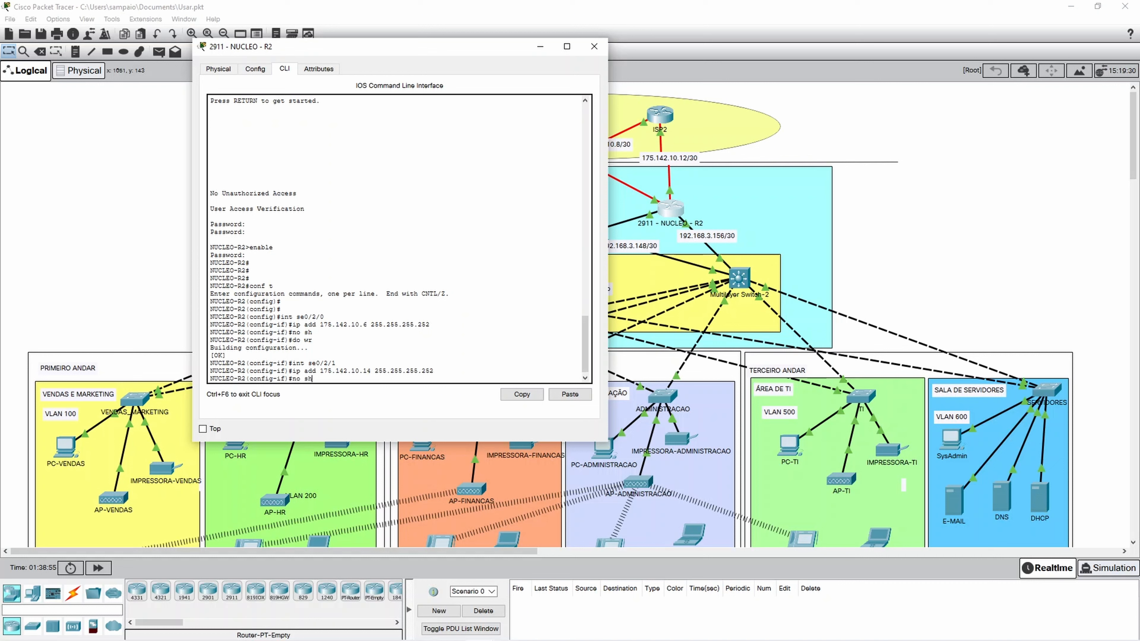
Enable NUCLEO-R2's se0/2/1 with no shutdown, save the configuration and close the router's window.
{"action": "type", "text": "no sh"}
{"action": "key", "text": "Return"}
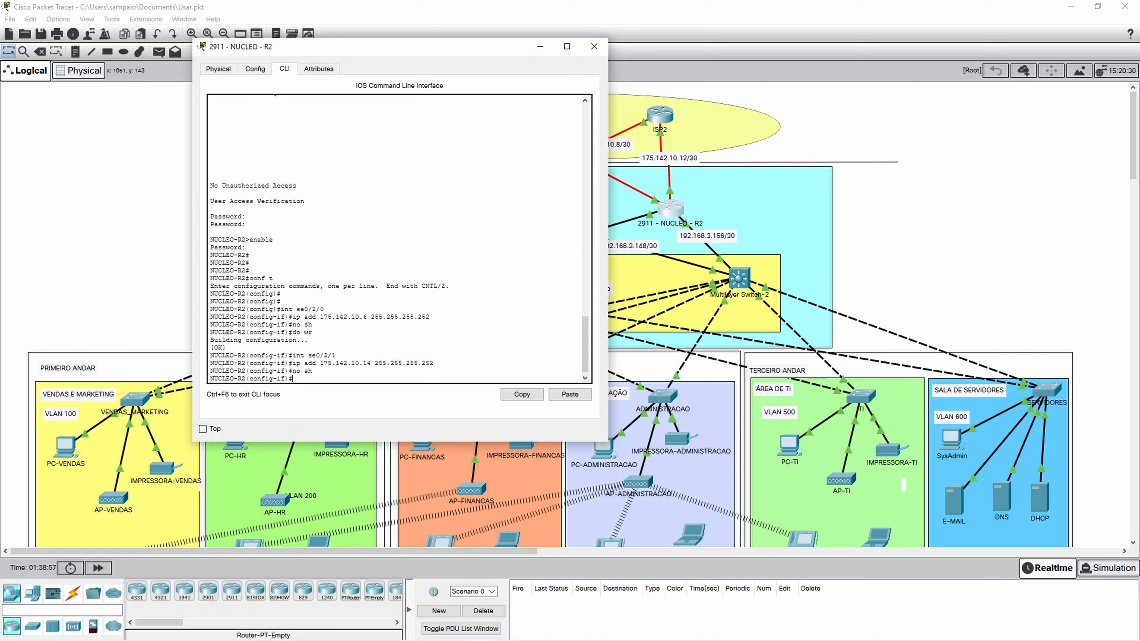
{"action": "type", "text": "do wr"}
{"action": "key", "text": "Return"}
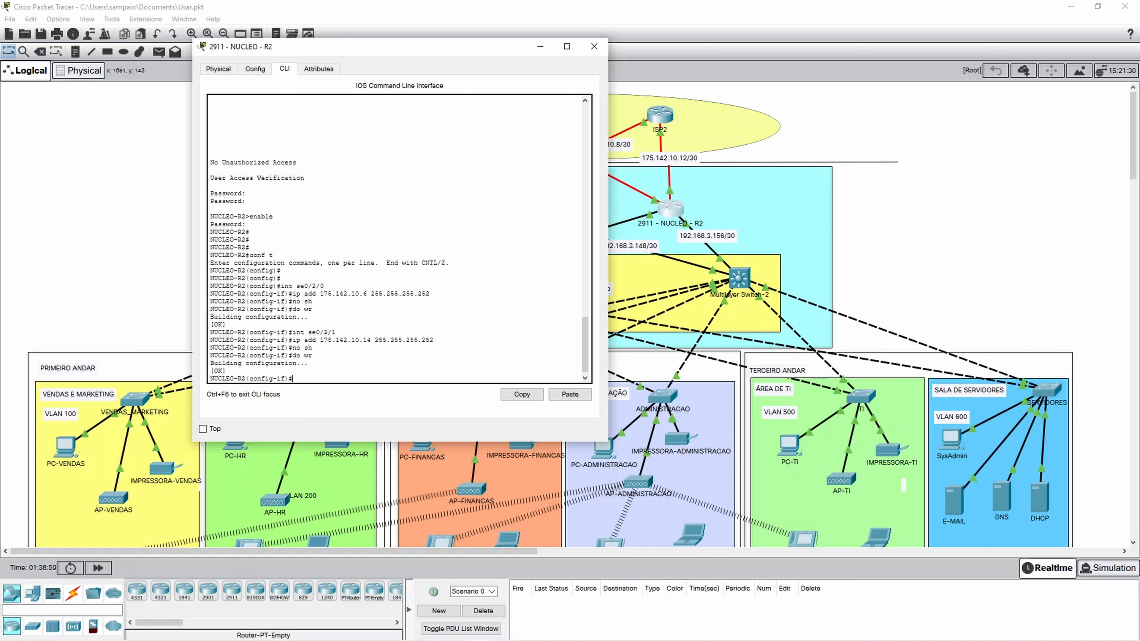
{"action": "key", "text": "Return"}
{"action": "key", "text": "Return"}
{"action": "key", "text": "Return"}
{"action": "key", "text": "Return"}
{"action": "key", "text": "Return"}
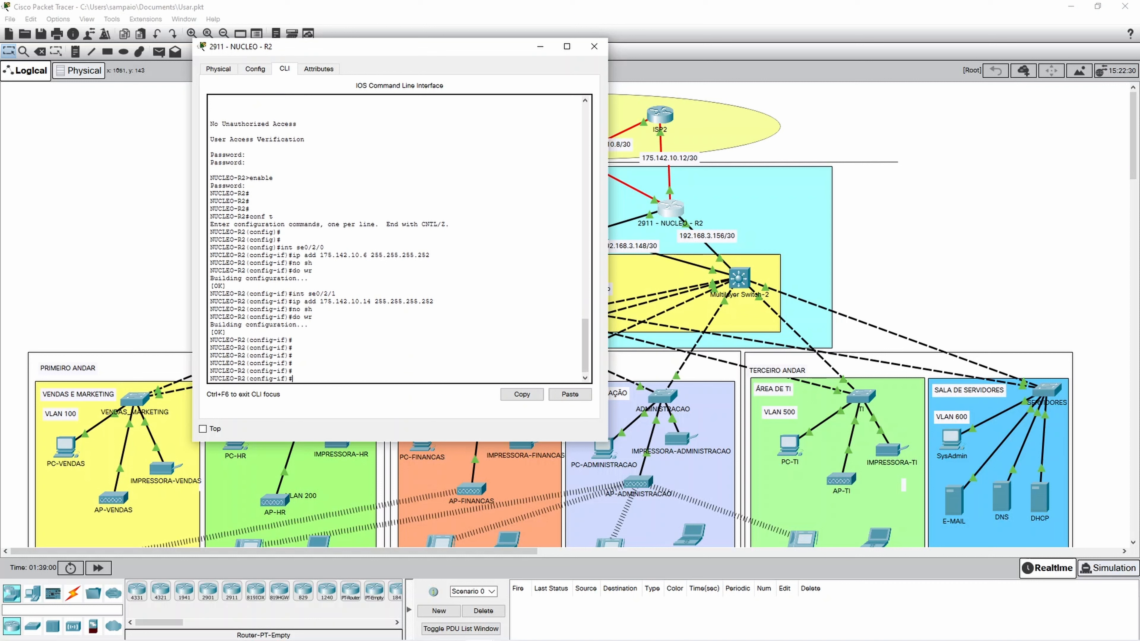
{"action": "left_click", "coordinate": [594, 46]}
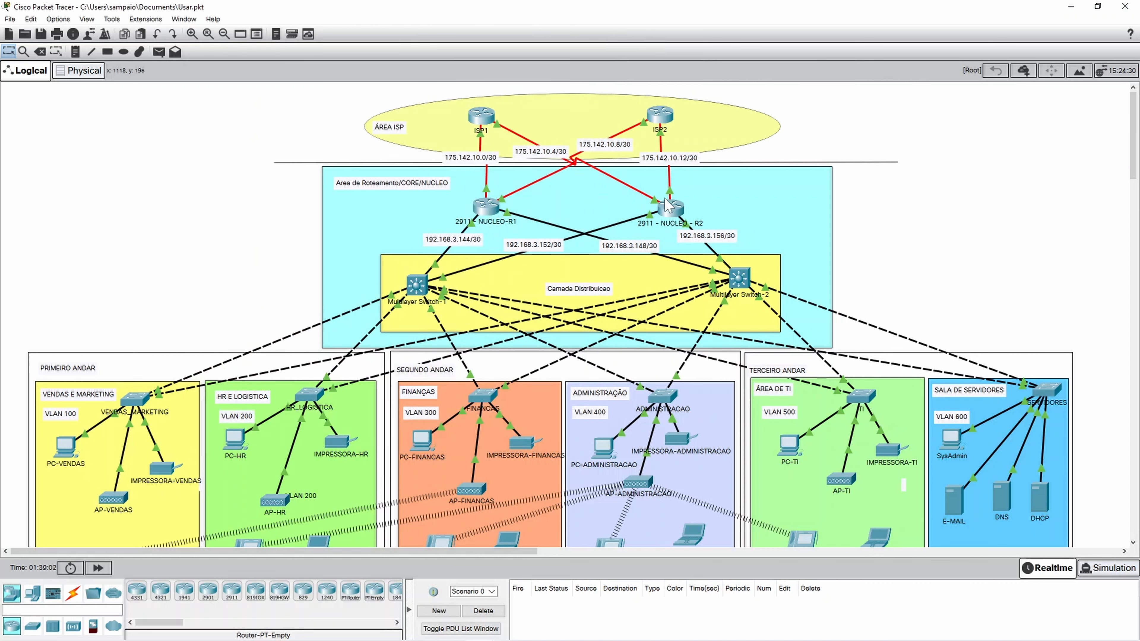
Send a simple test PDU from Multilayer Switch-1 to NUCLEO-R1 and widen the result list's Last Status column.
{"action": "mouse_move", "coordinate": [666, 203]}
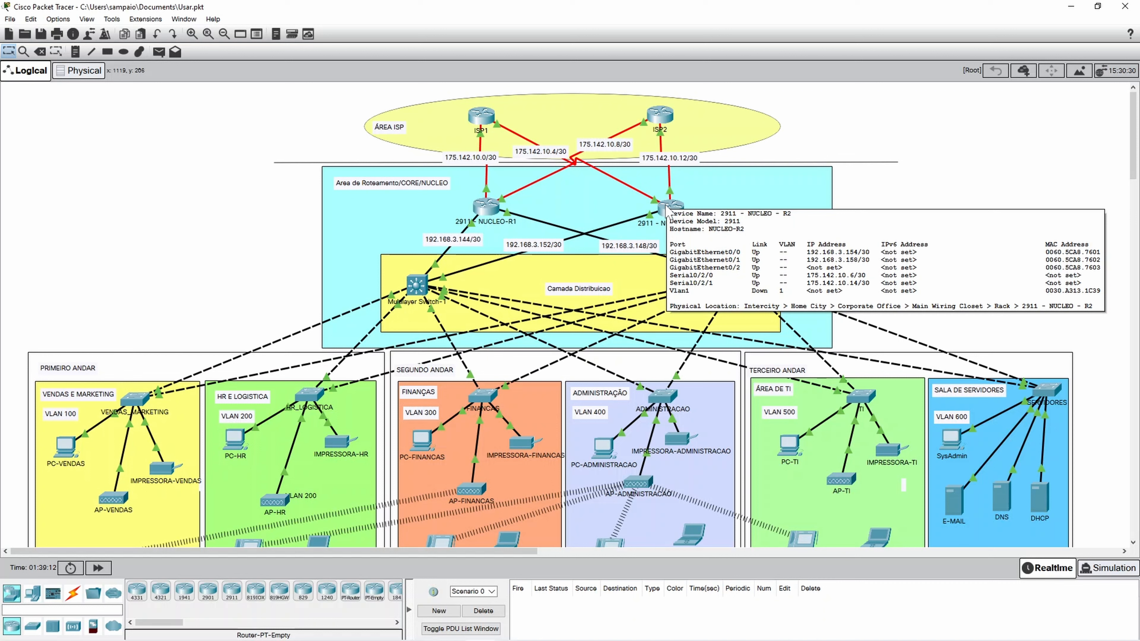
{"action": "mouse_move", "coordinate": [484, 207]}
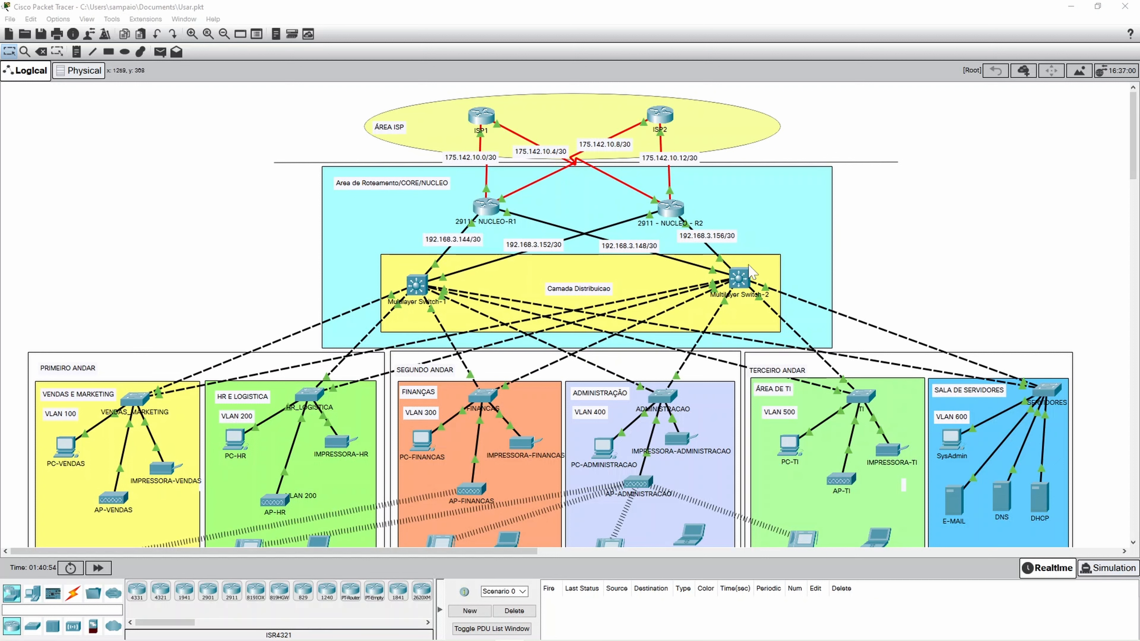
{"action": "left_click", "coordinate": [159, 51]}
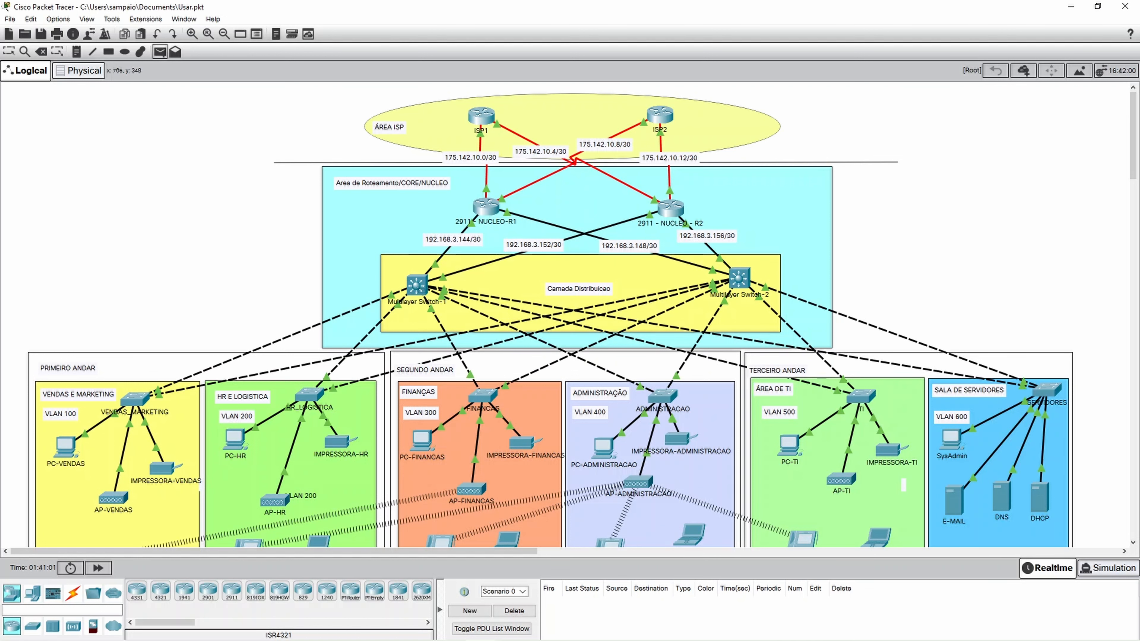
{"action": "left_click", "coordinate": [420, 284]}
{"action": "left_click", "coordinate": [487, 208]}
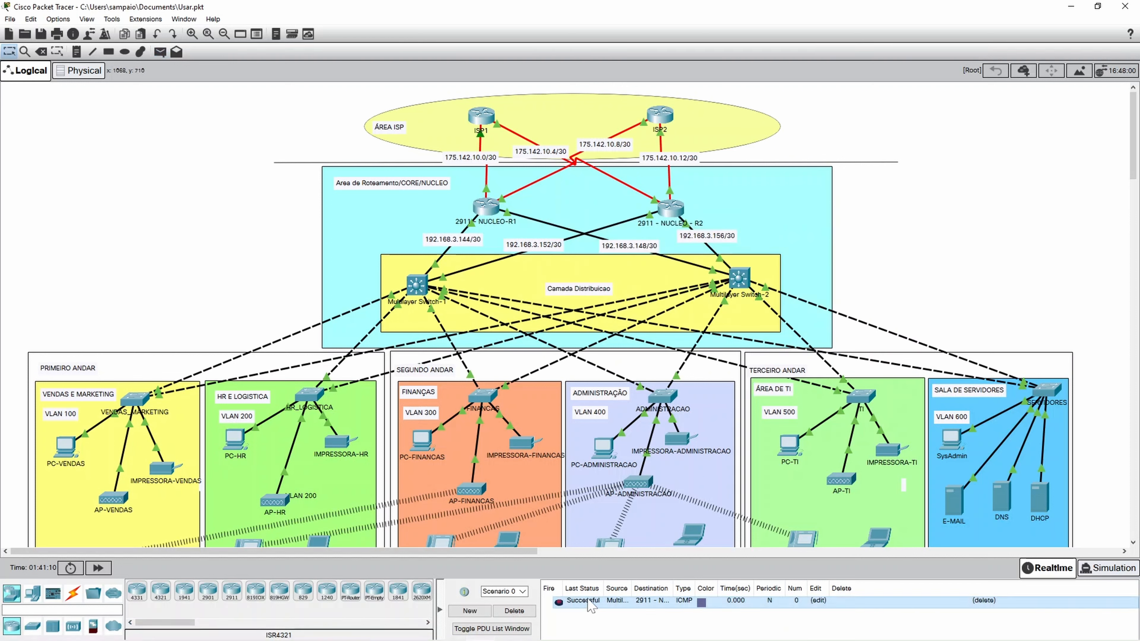
{"action": "left_click_drag", "start_coordinate": [602, 588], "coordinate": [645, 593]}
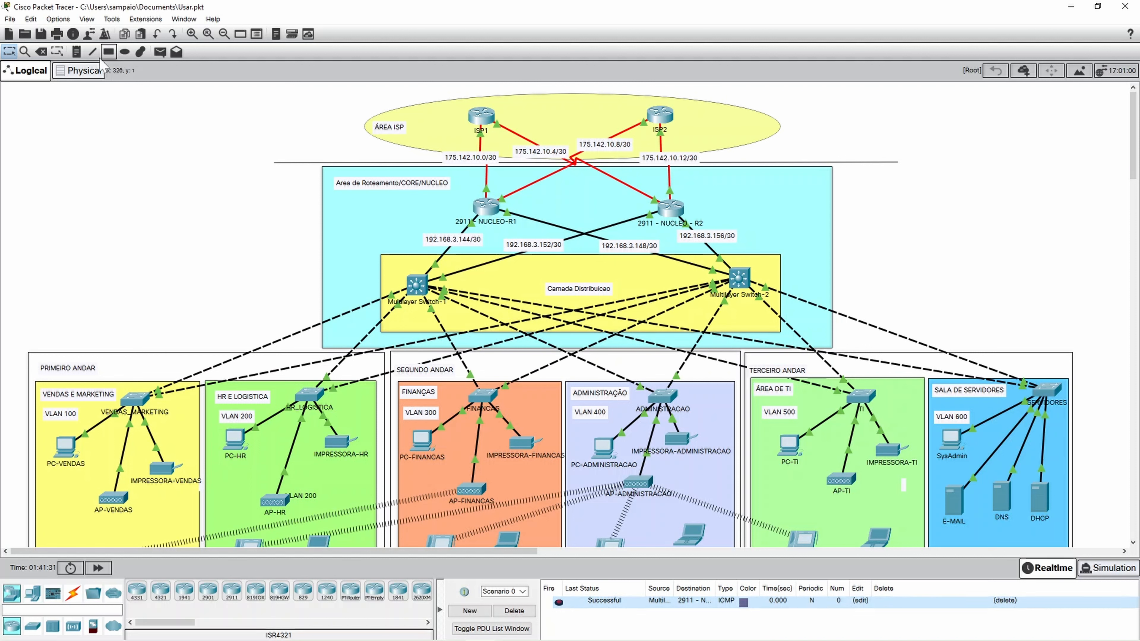
Send a simple test PDU from NUCLEO-R1 to Multilayer Switch-2.
{"action": "left_click", "coordinate": [160, 52]}
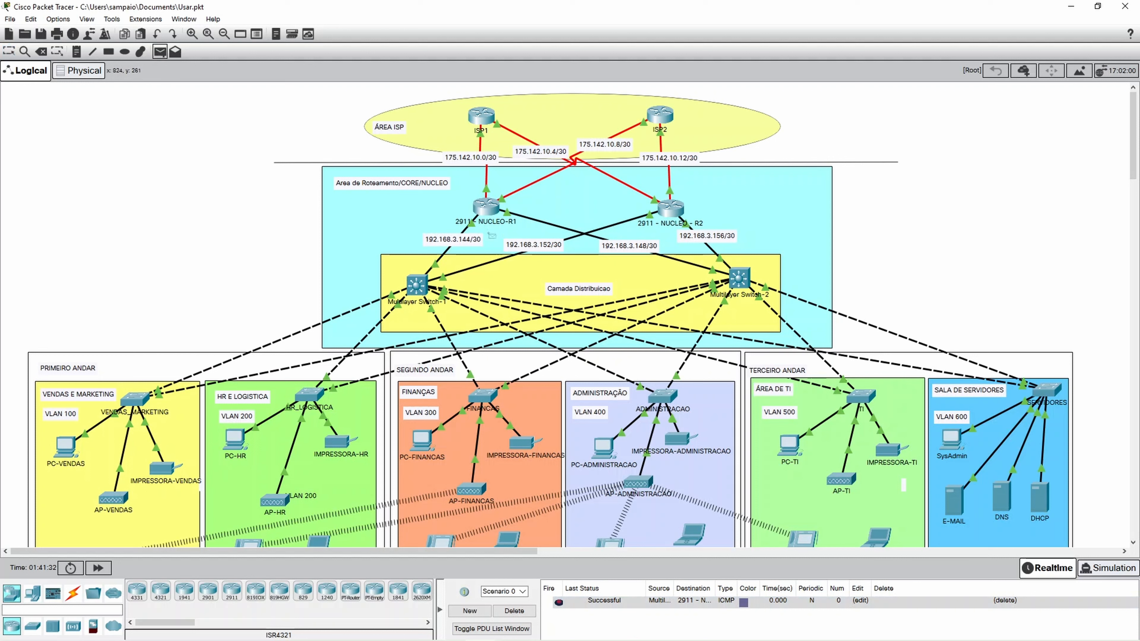
{"action": "left_click", "coordinate": [485, 206]}
{"action": "left_click", "coordinate": [739, 277]}
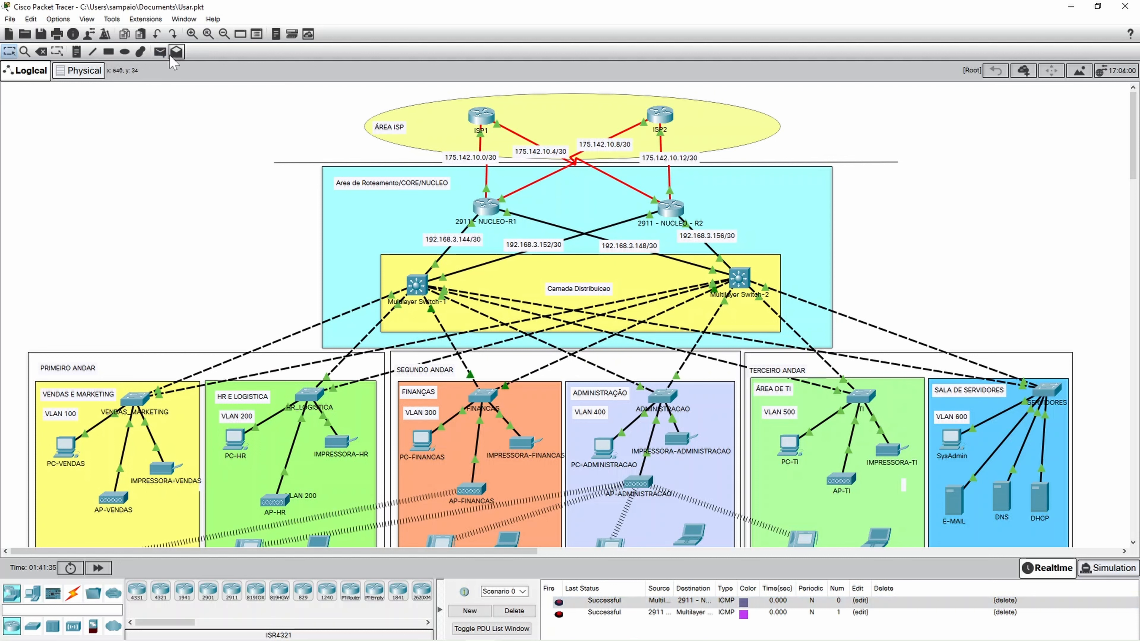
Send simple test PDUs from NUCLEO-R1 to ISP1 and to ISP2, and check their status in the PDU list.
{"action": "left_click", "coordinate": [161, 53]}
{"action": "left_click", "coordinate": [489, 207]}
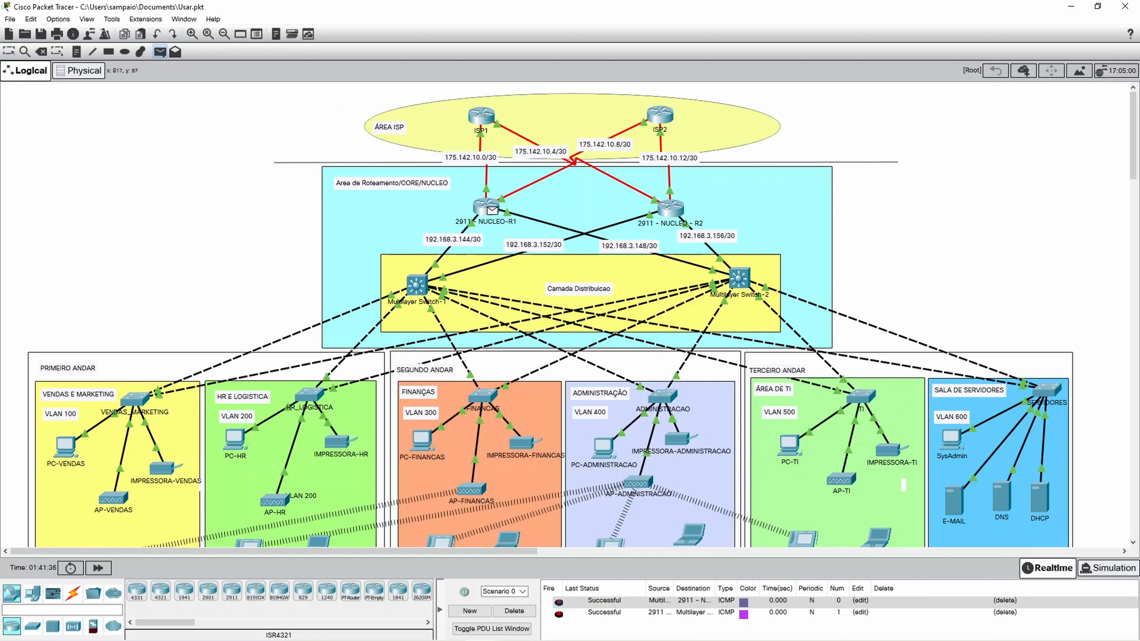
{"action": "left_click", "coordinate": [481, 116]}
{"action": "left_click", "coordinate": [160, 51]}
{"action": "left_click", "coordinate": [484, 211]}
{"action": "left_click", "coordinate": [660, 115]}
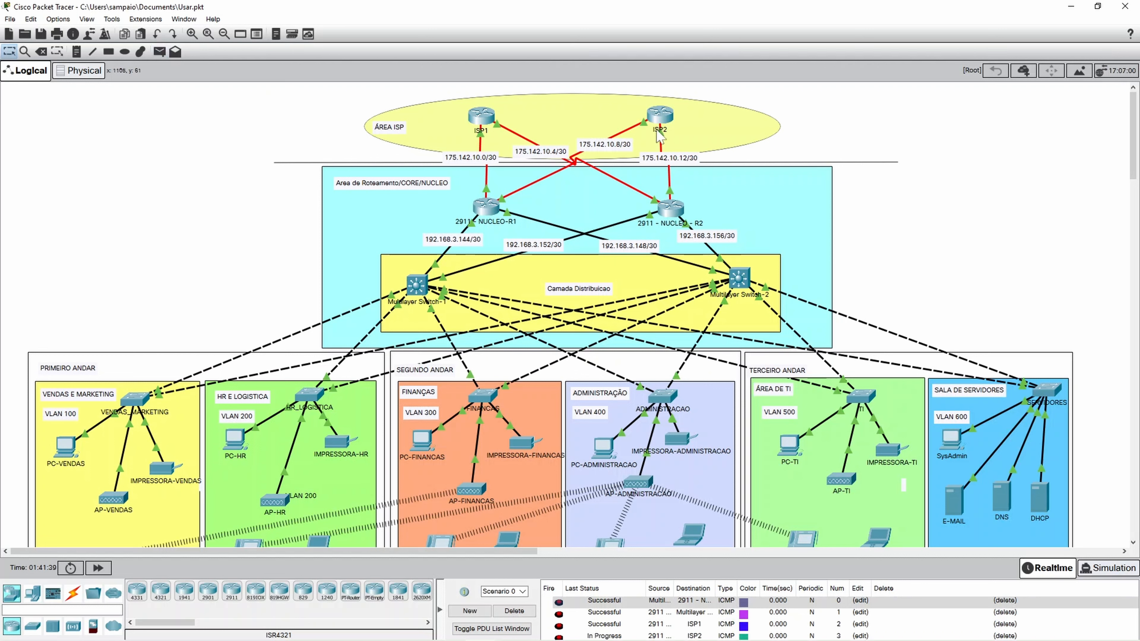
{"action": "scroll", "coordinate": [647, 618], "scroll_direction": "down", "scroll_amount": 1}
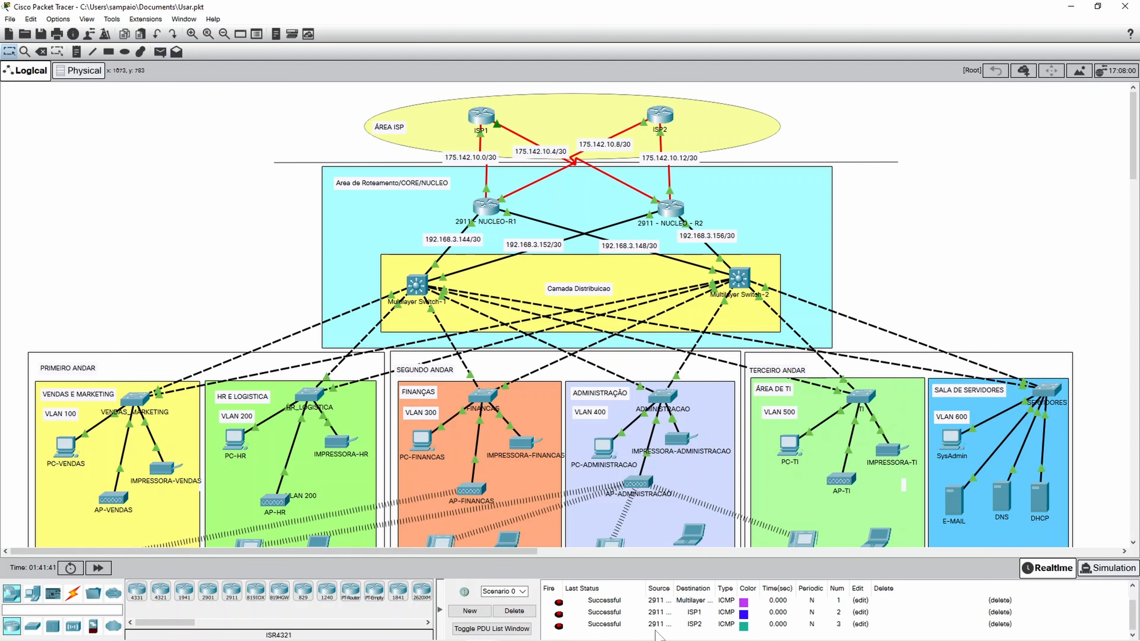